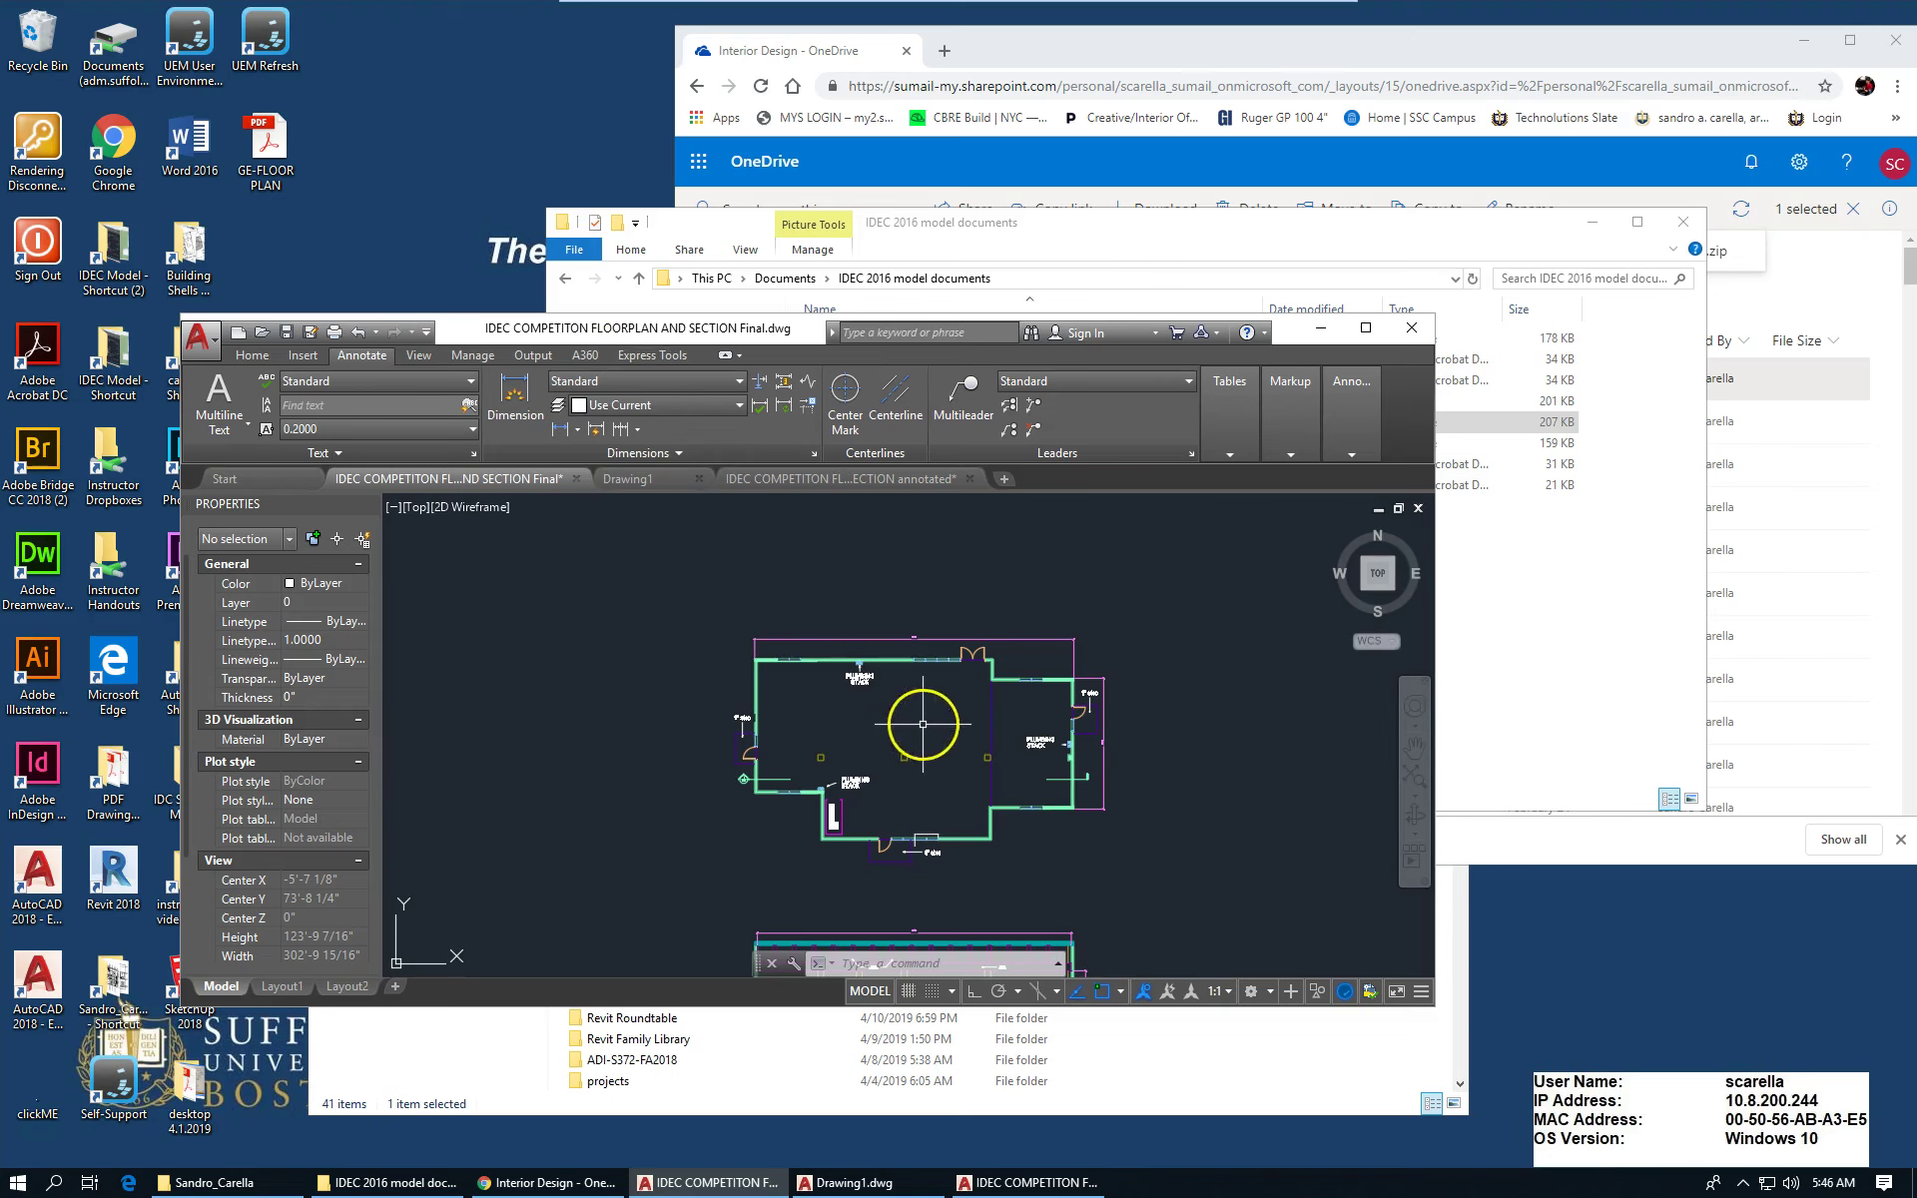
{"action": "scroll", "coordinate": [922, 723], "scroll_direction": "up", "scroll_amount": 2}
{"action": "scroll", "coordinate": [922, 722], "scroll_direction": "down", "scroll_amount": 6}
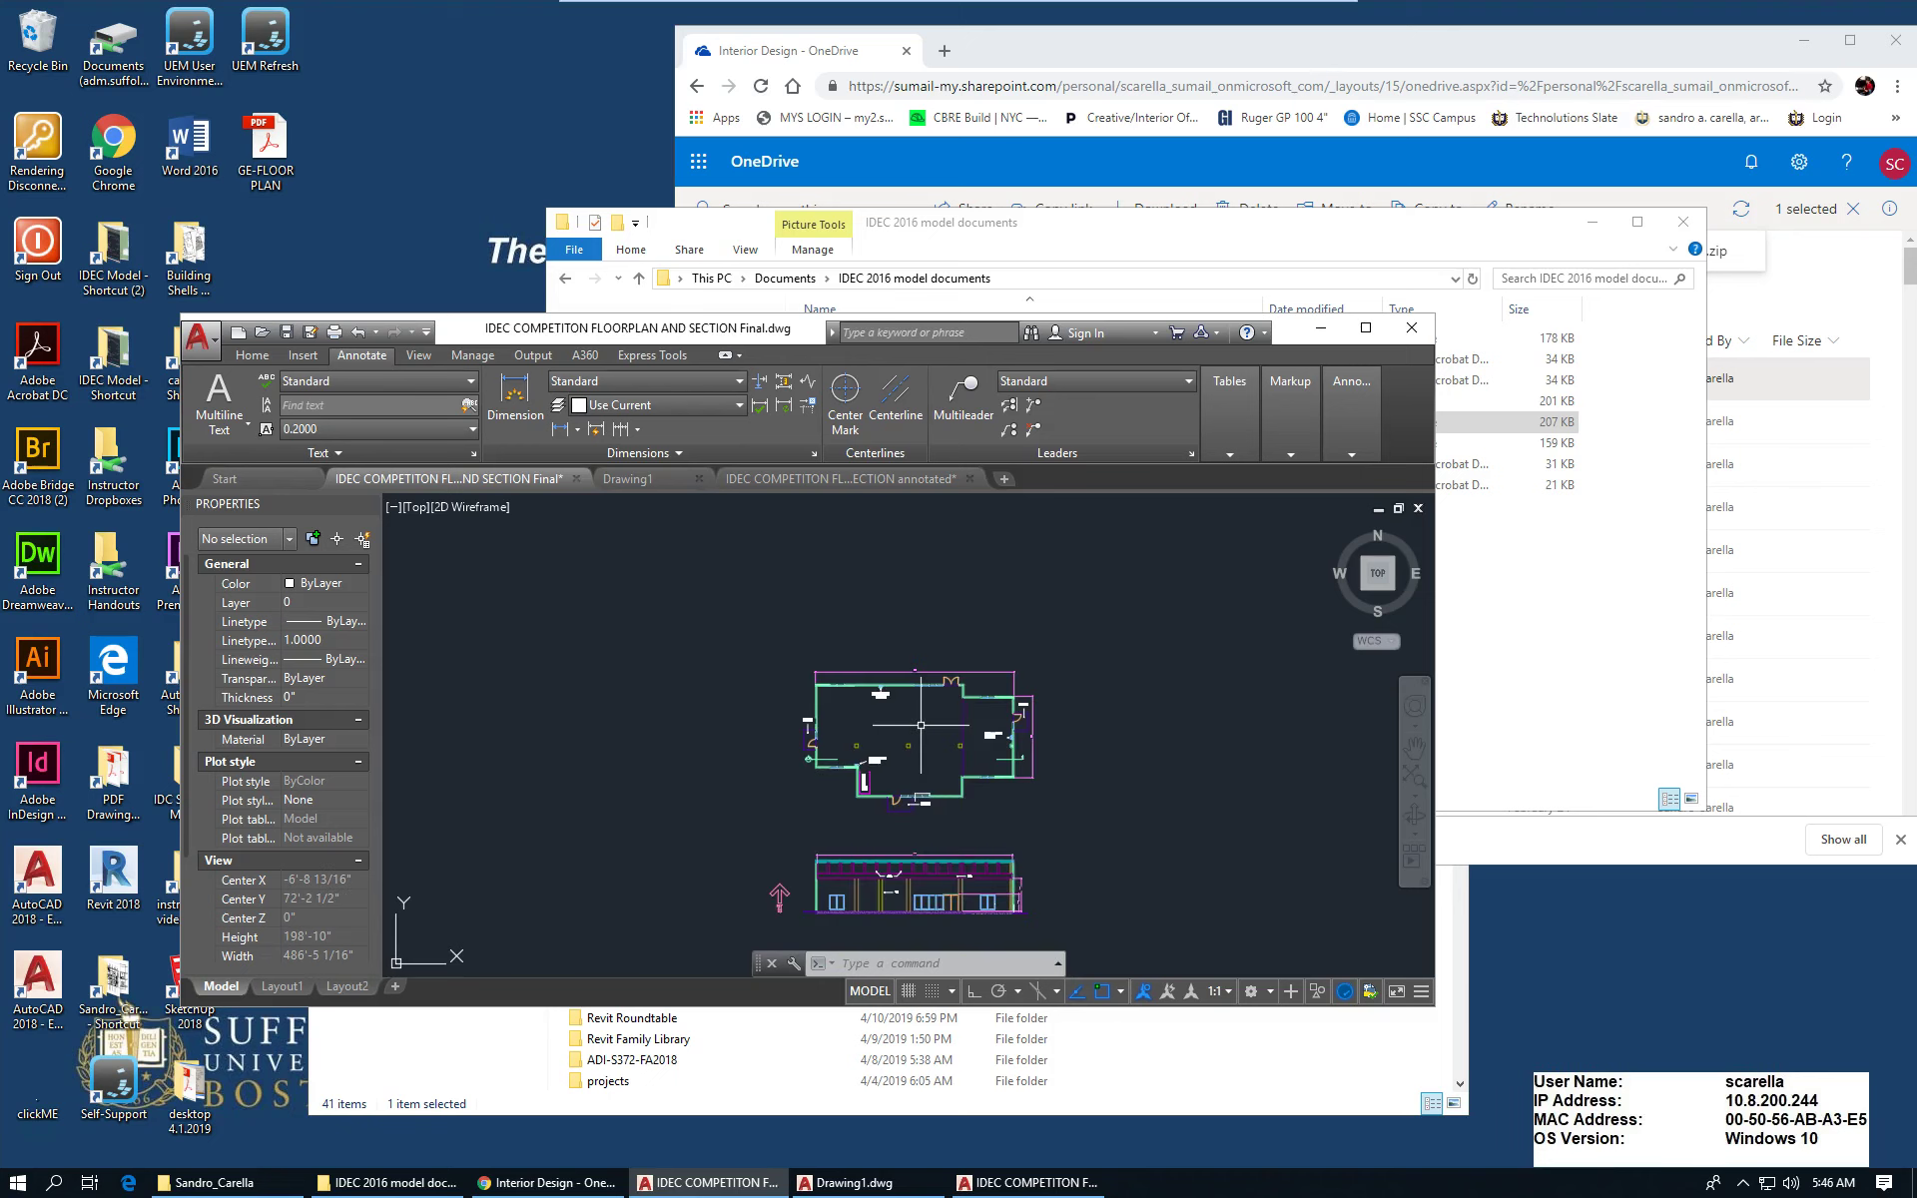
{"action": "scroll", "coordinate": [908, 902], "scroll_direction": "up", "scroll_amount": 2}
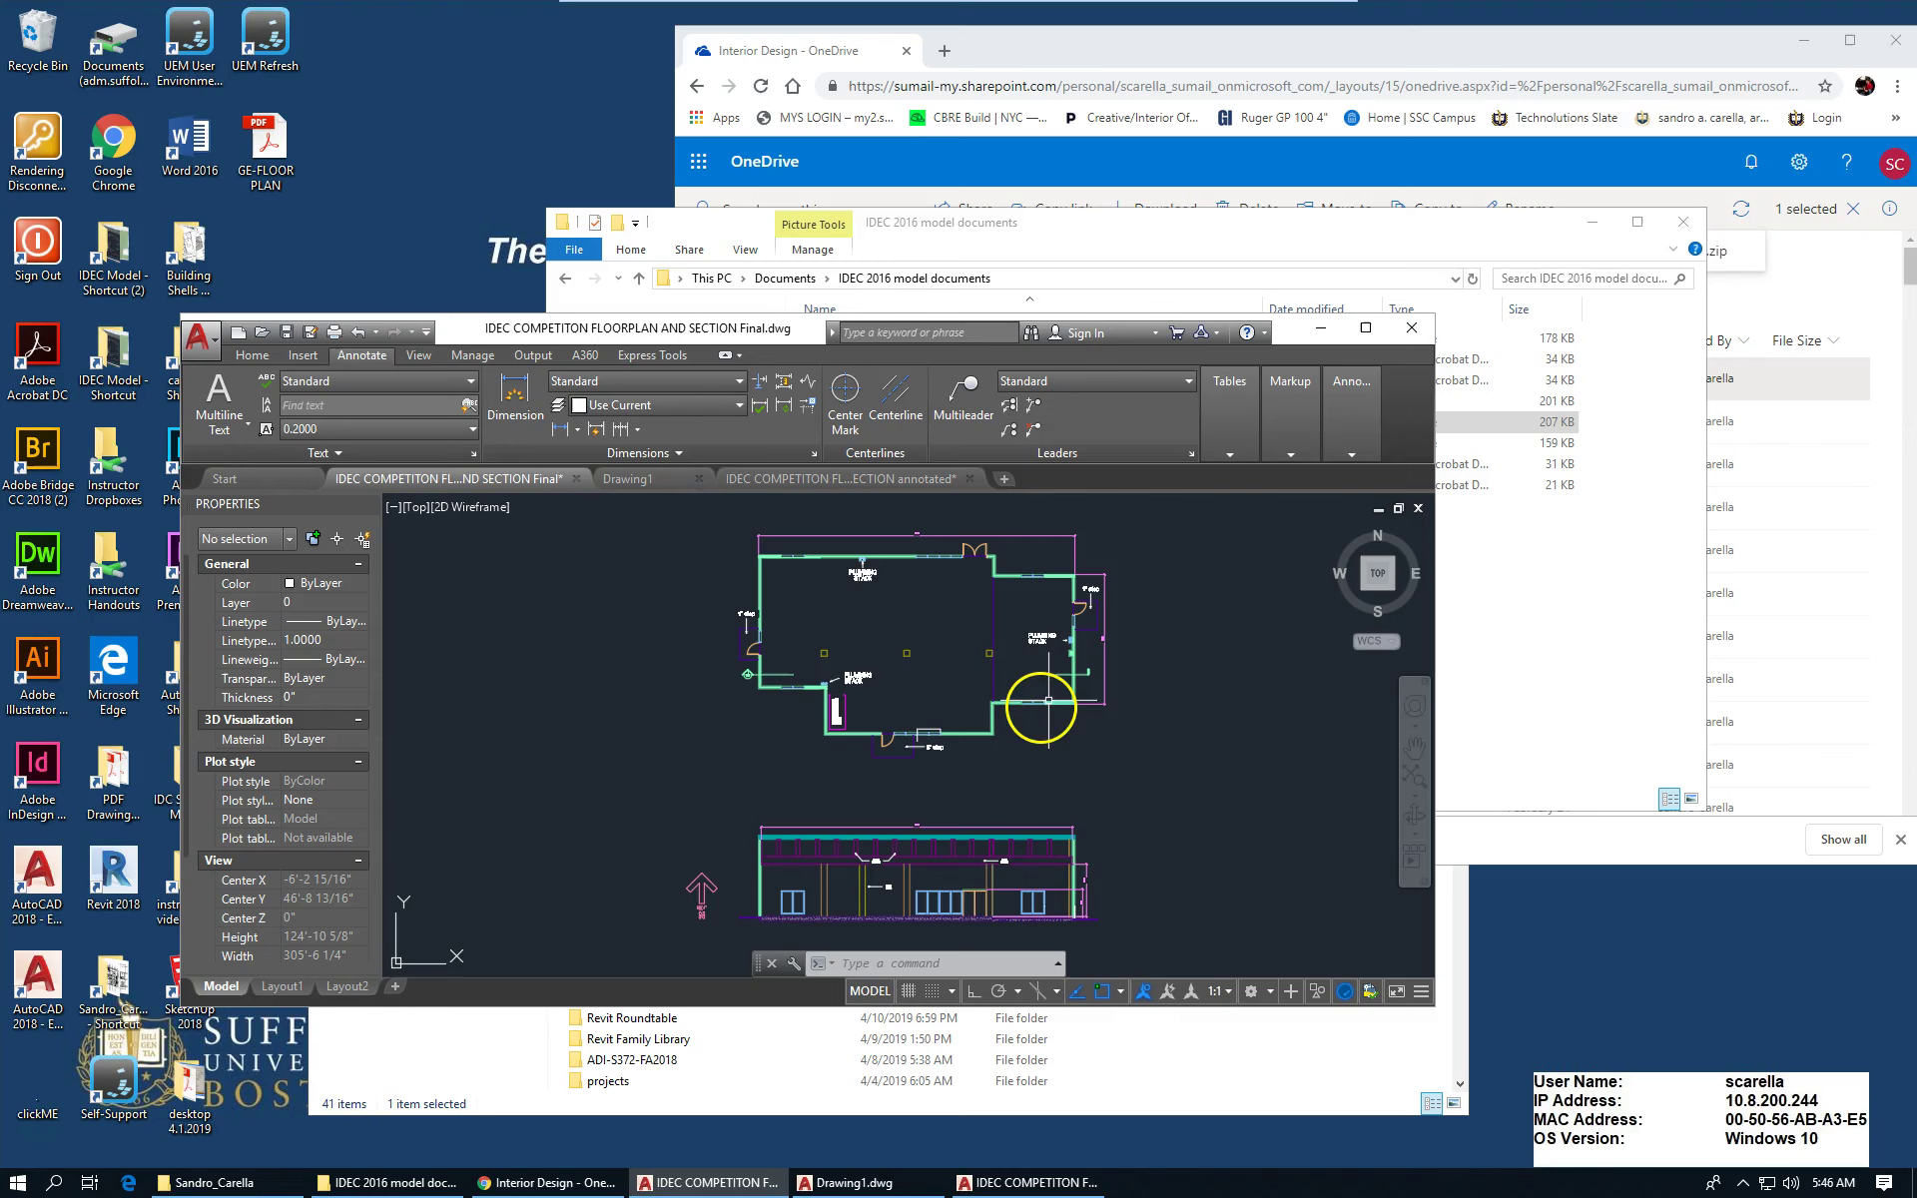
{"action": "scroll", "coordinate": [1041, 706], "scroll_direction": "up", "scroll_amount": 3}
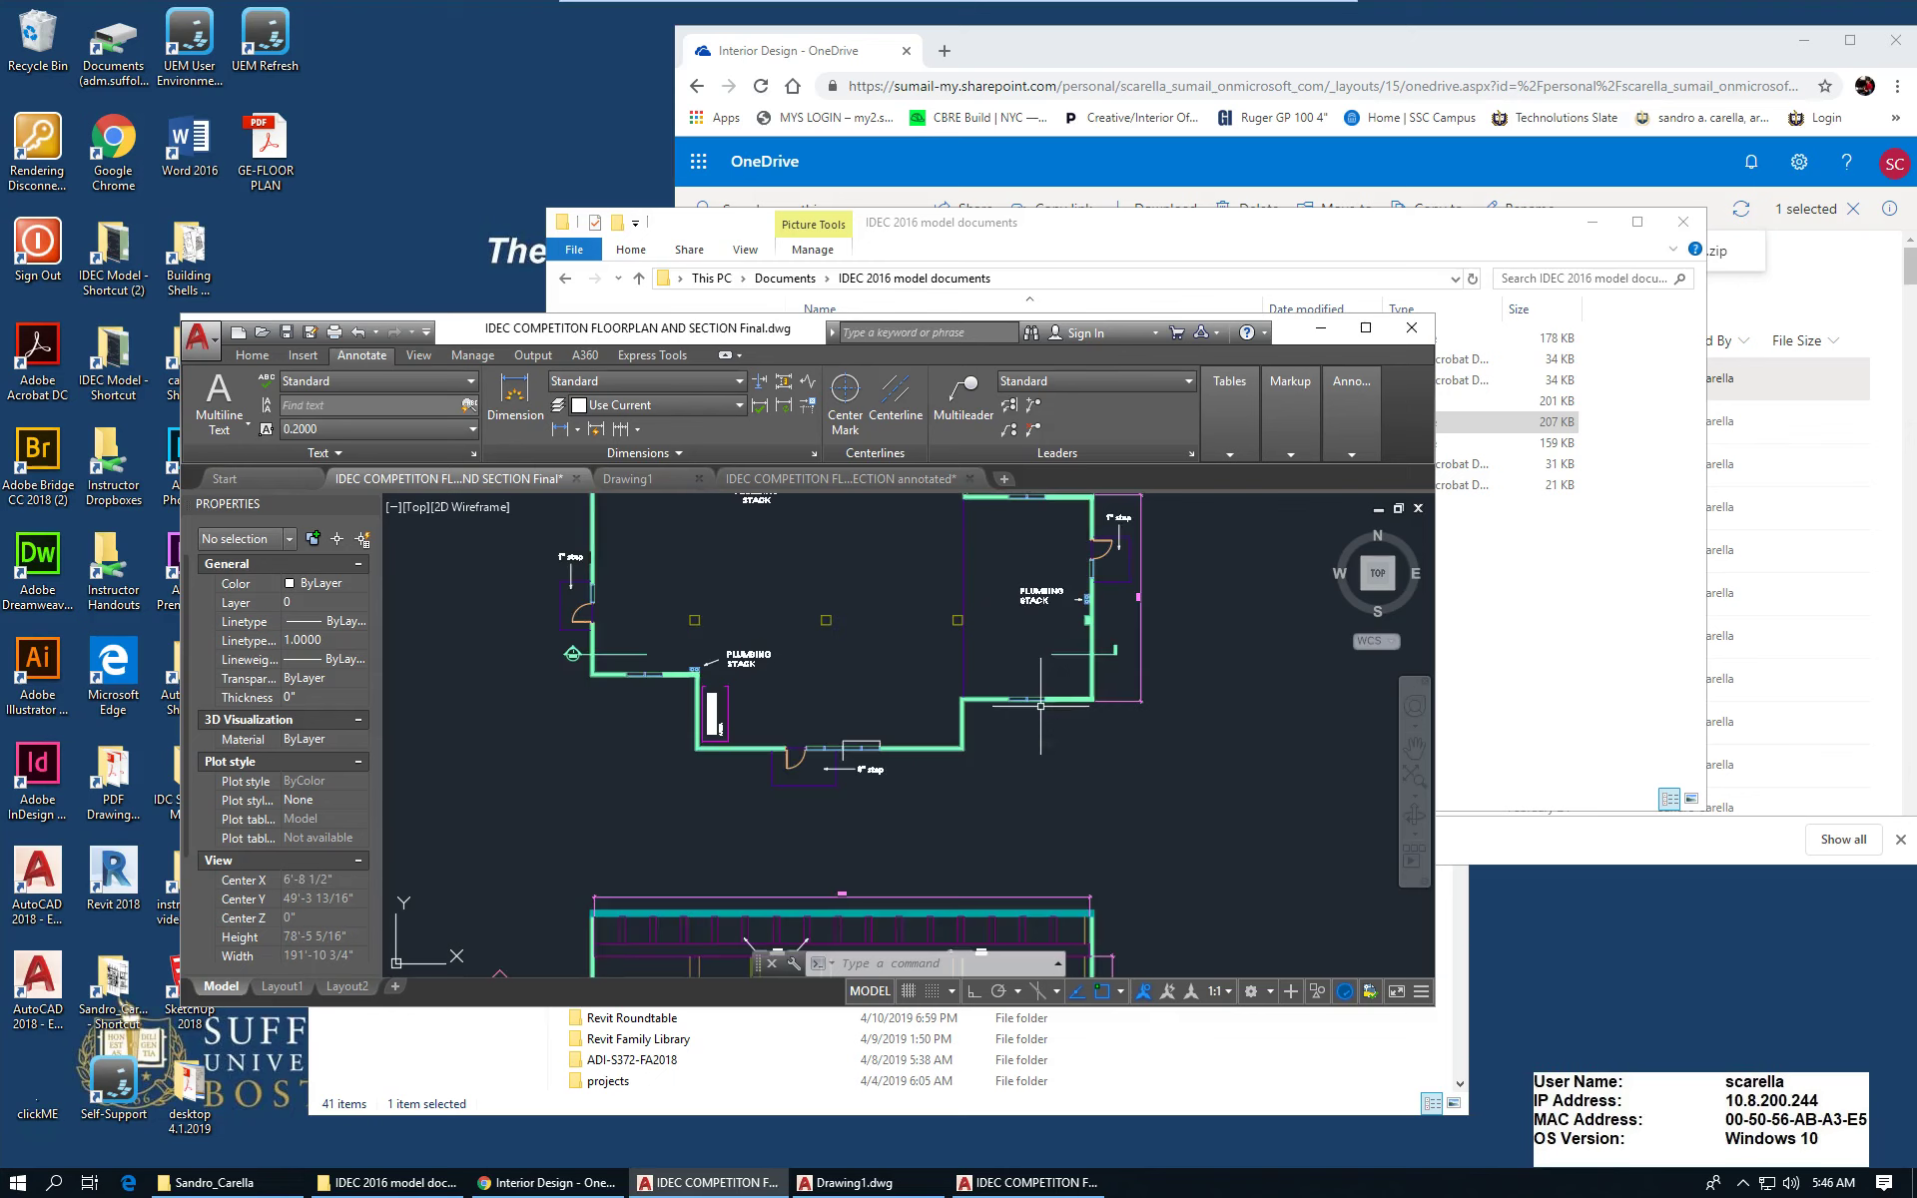
{"action": "scroll", "coordinate": [1042, 704], "scroll_direction": "down", "scroll_amount": 3}
{"action": "scroll", "coordinate": [1066, 948], "scroll_direction": "up", "scroll_amount": 3}
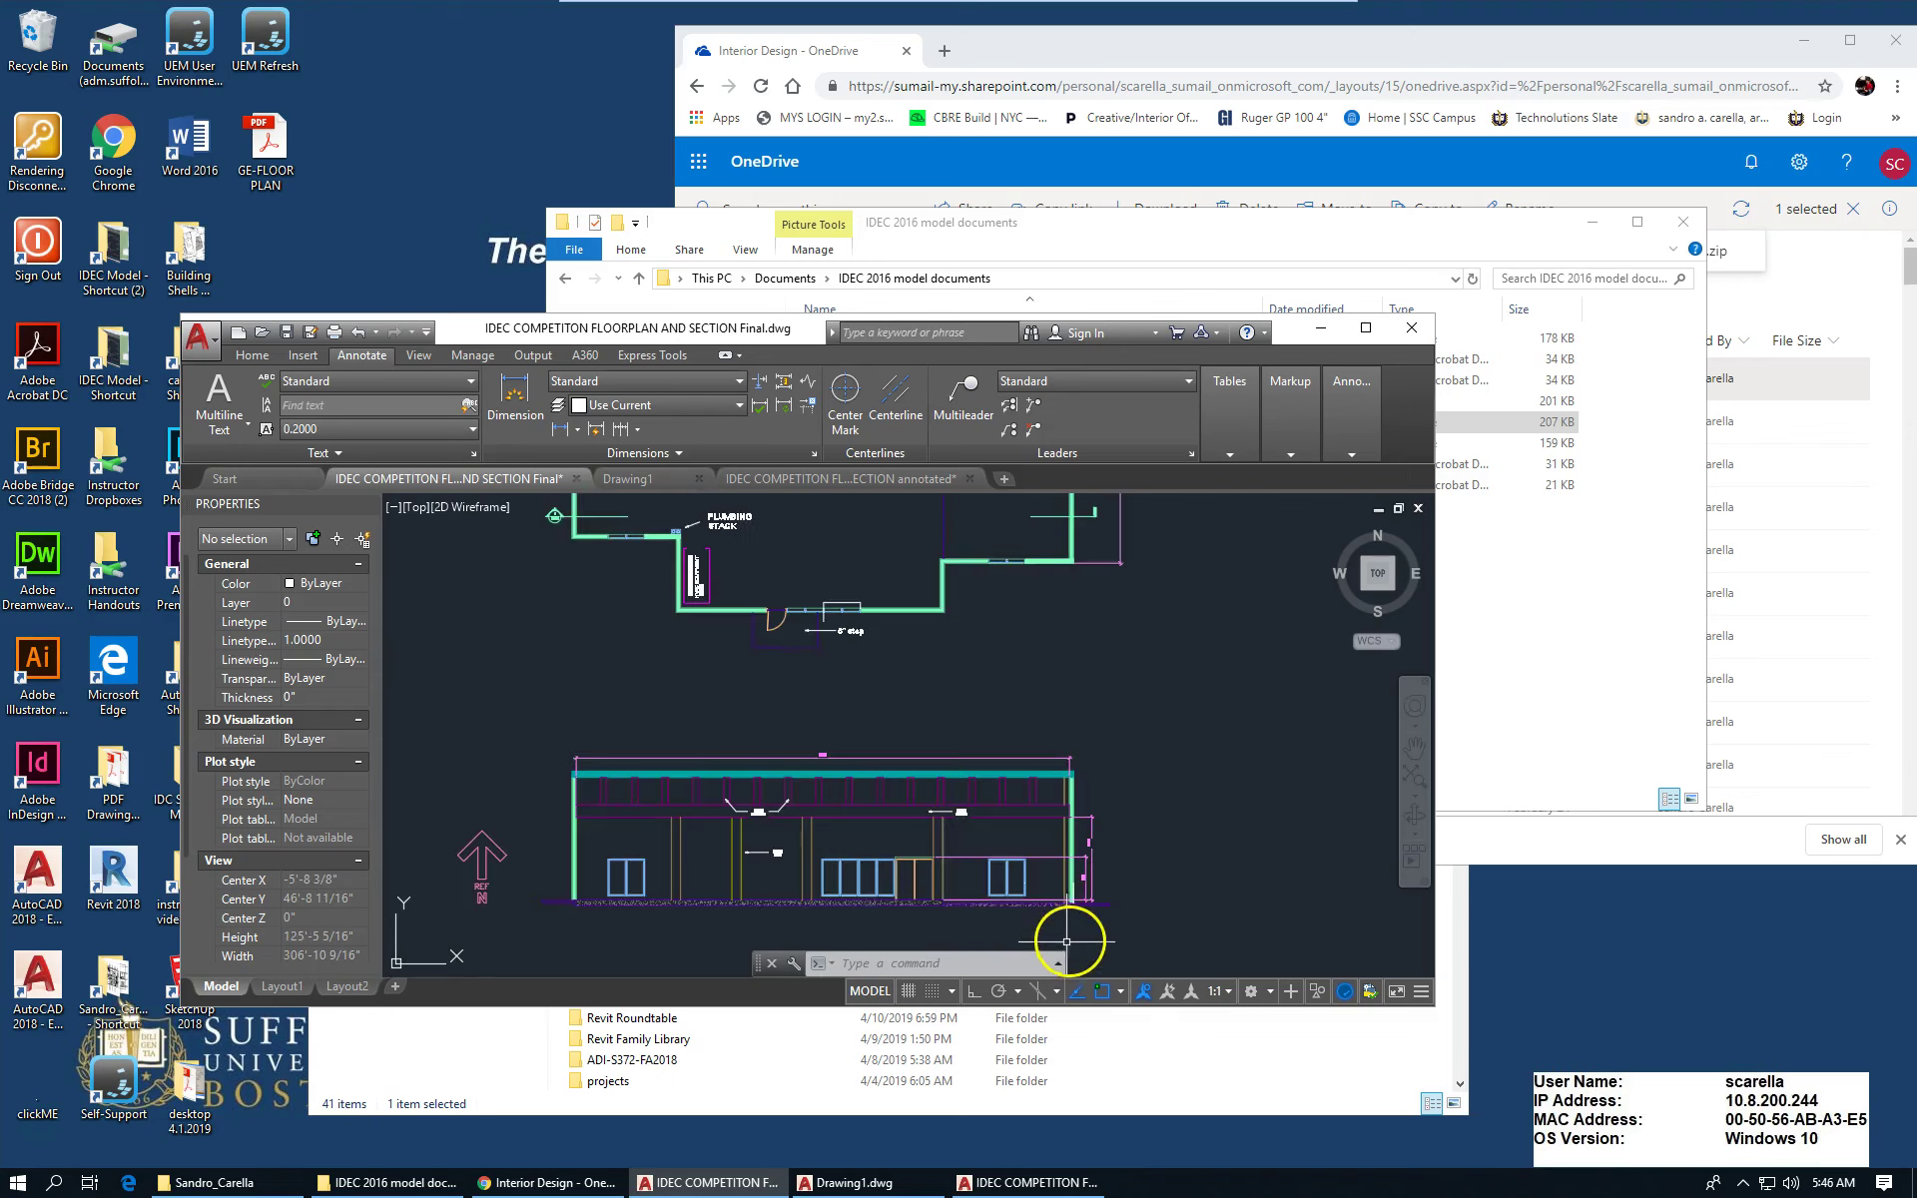
{"action": "scroll", "coordinate": [1069, 916], "scroll_direction": "up", "scroll_amount": 3}
{"action": "scroll", "coordinate": [1125, 818], "scroll_direction": "up", "scroll_amount": 2}
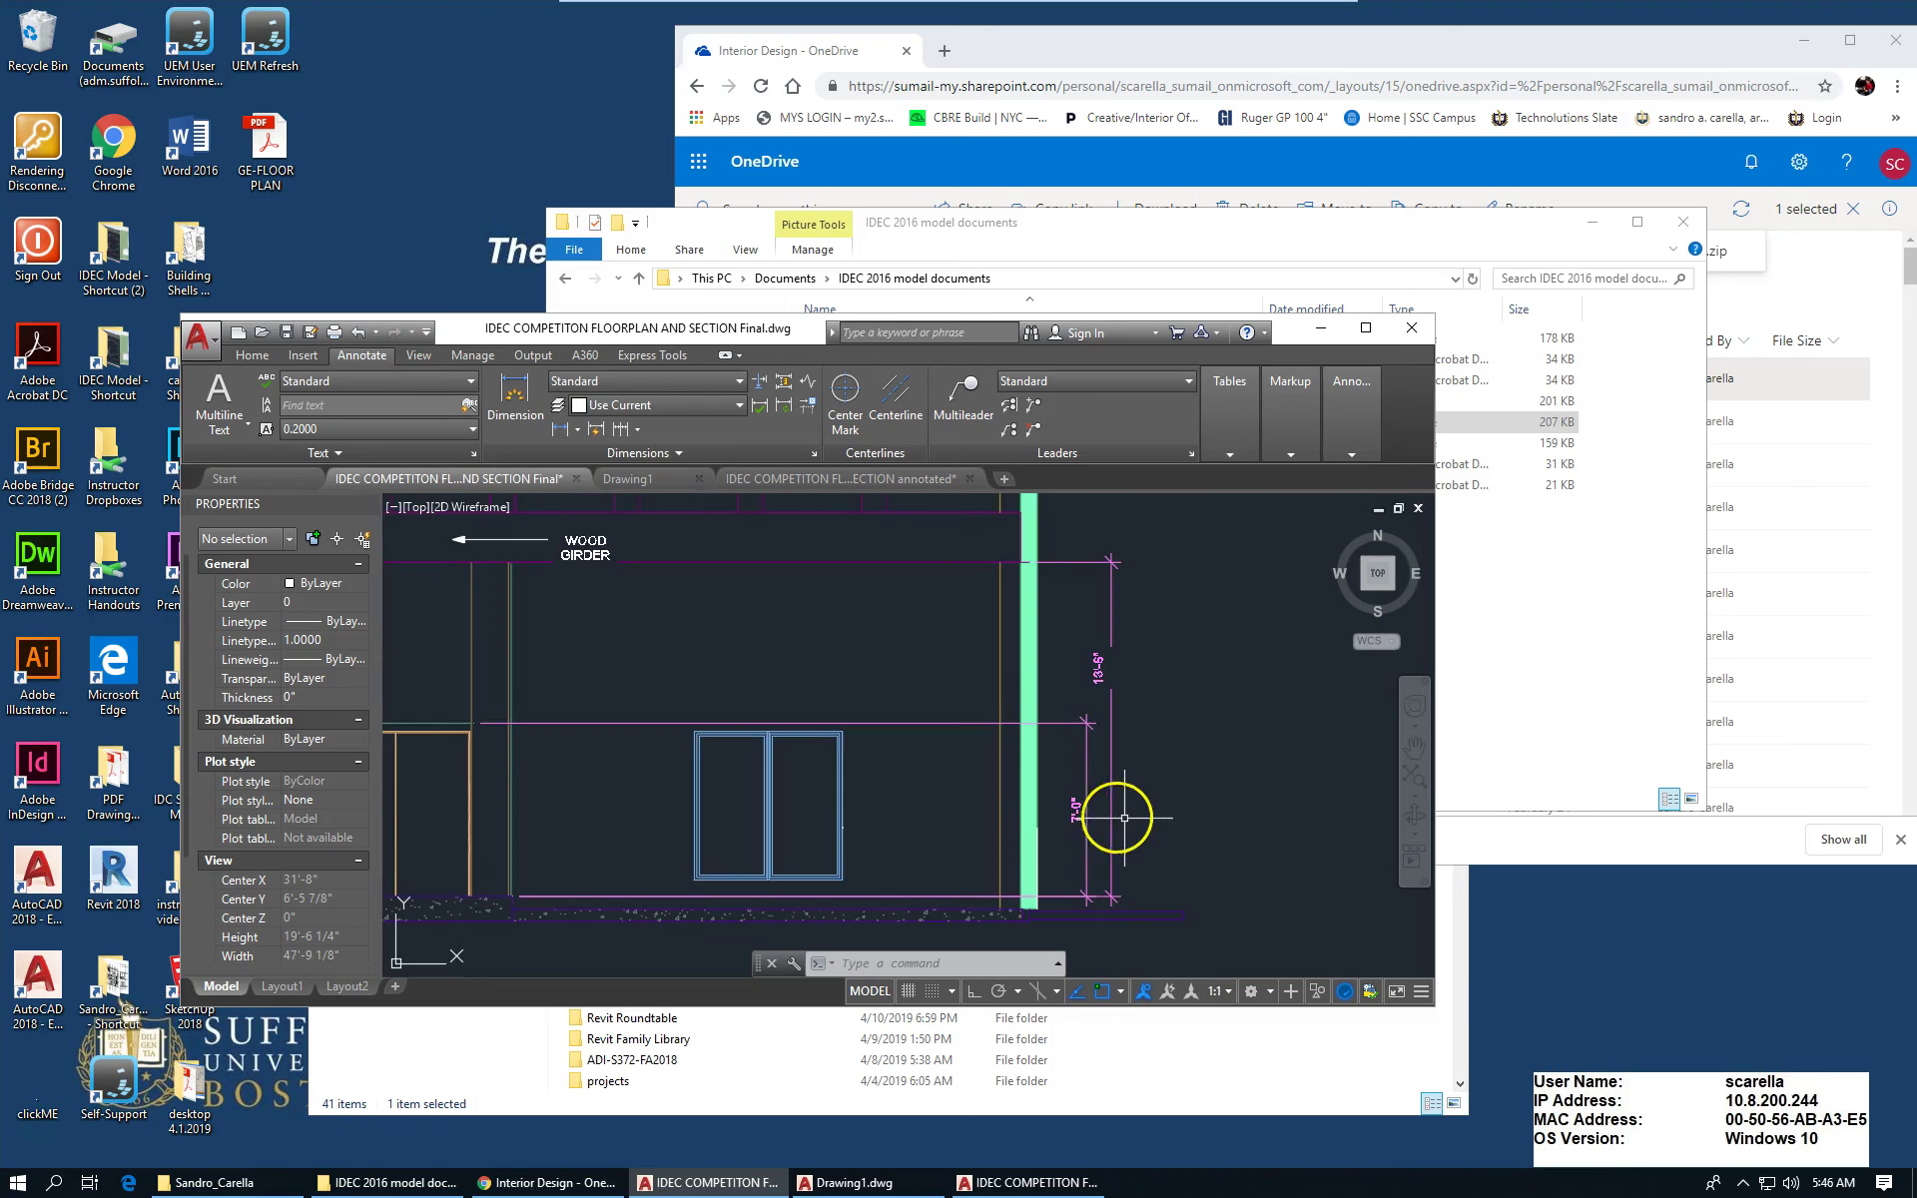
{"action": "scroll", "coordinate": [1157, 771], "scroll_direction": "down", "scroll_amount": 2}
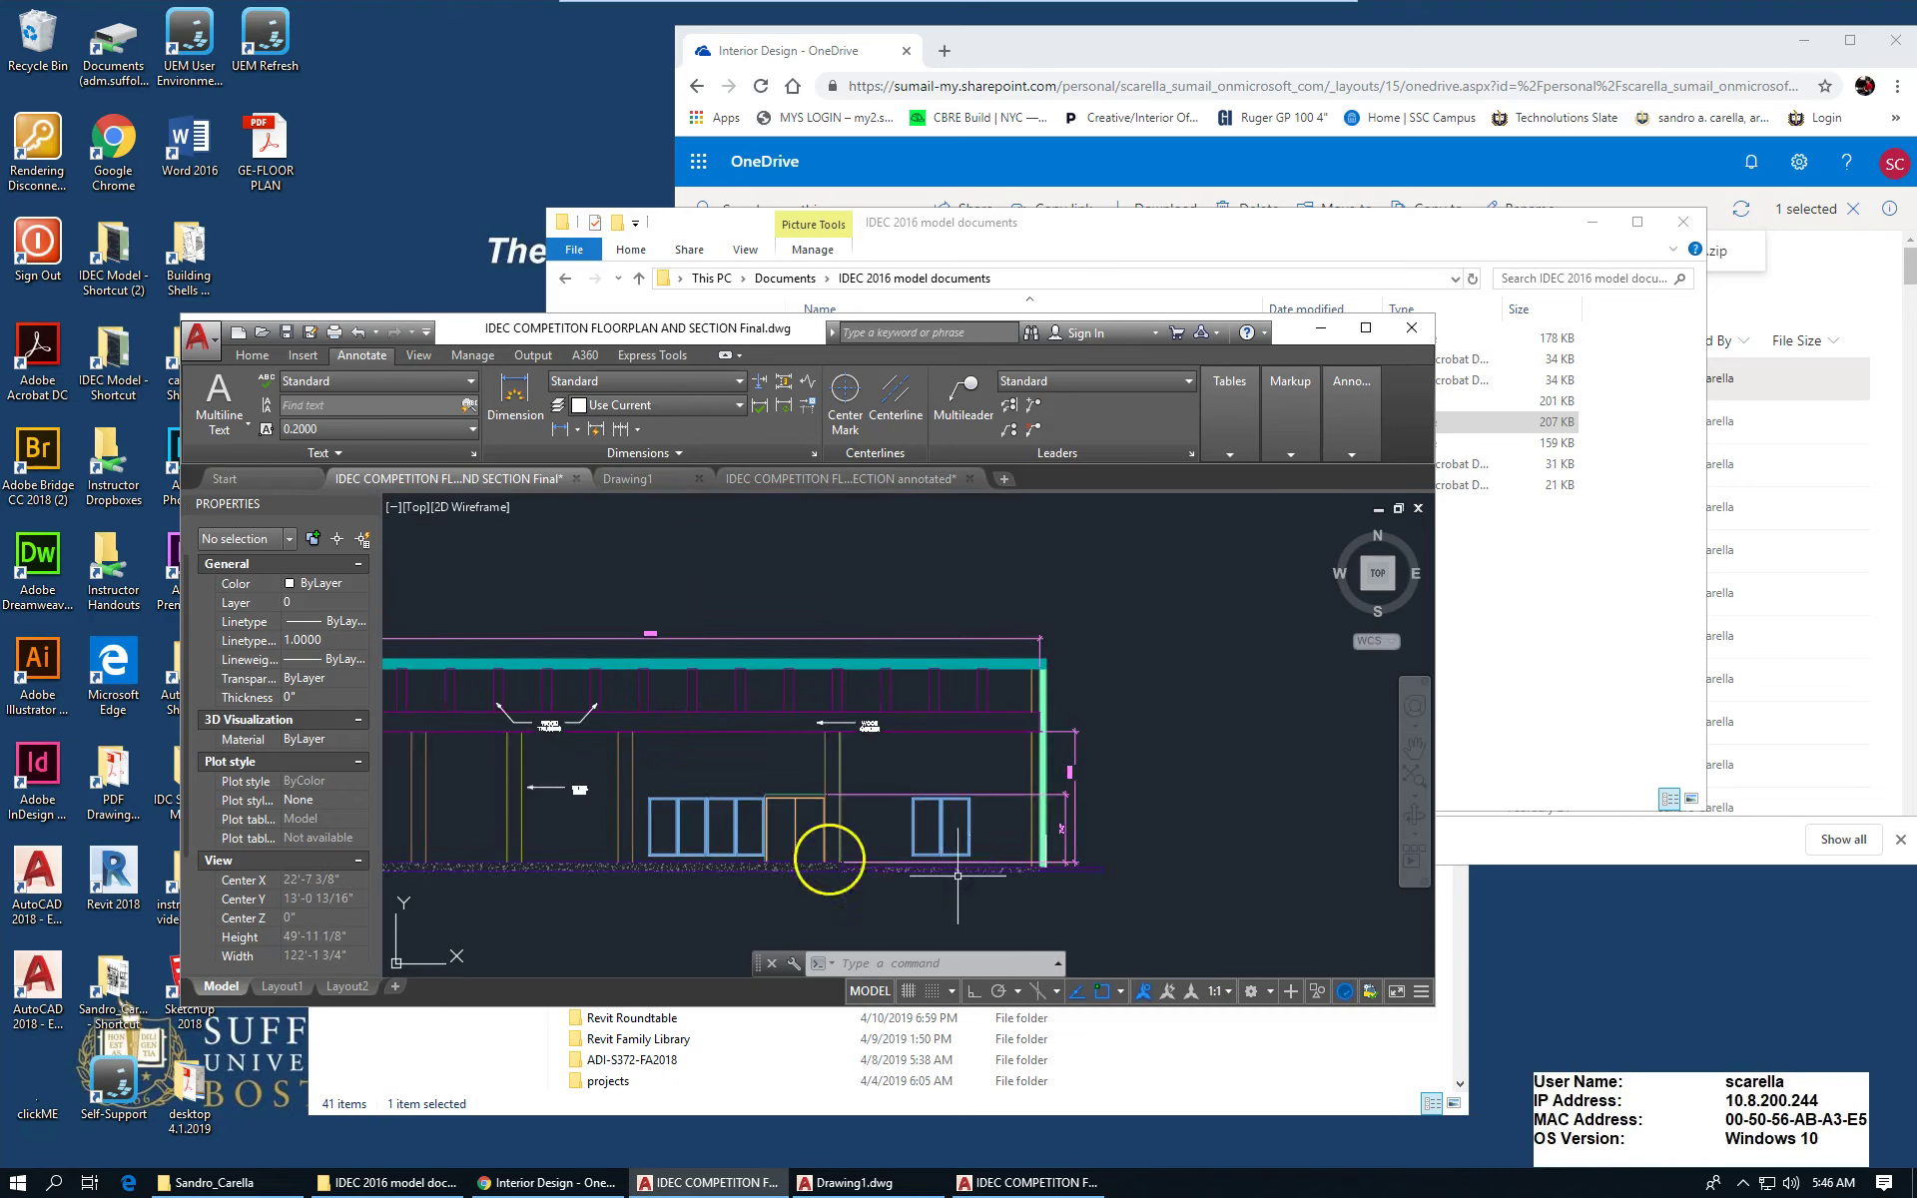
{"action": "scroll", "coordinate": [762, 781], "scroll_direction": "up", "scroll_amount": 2}
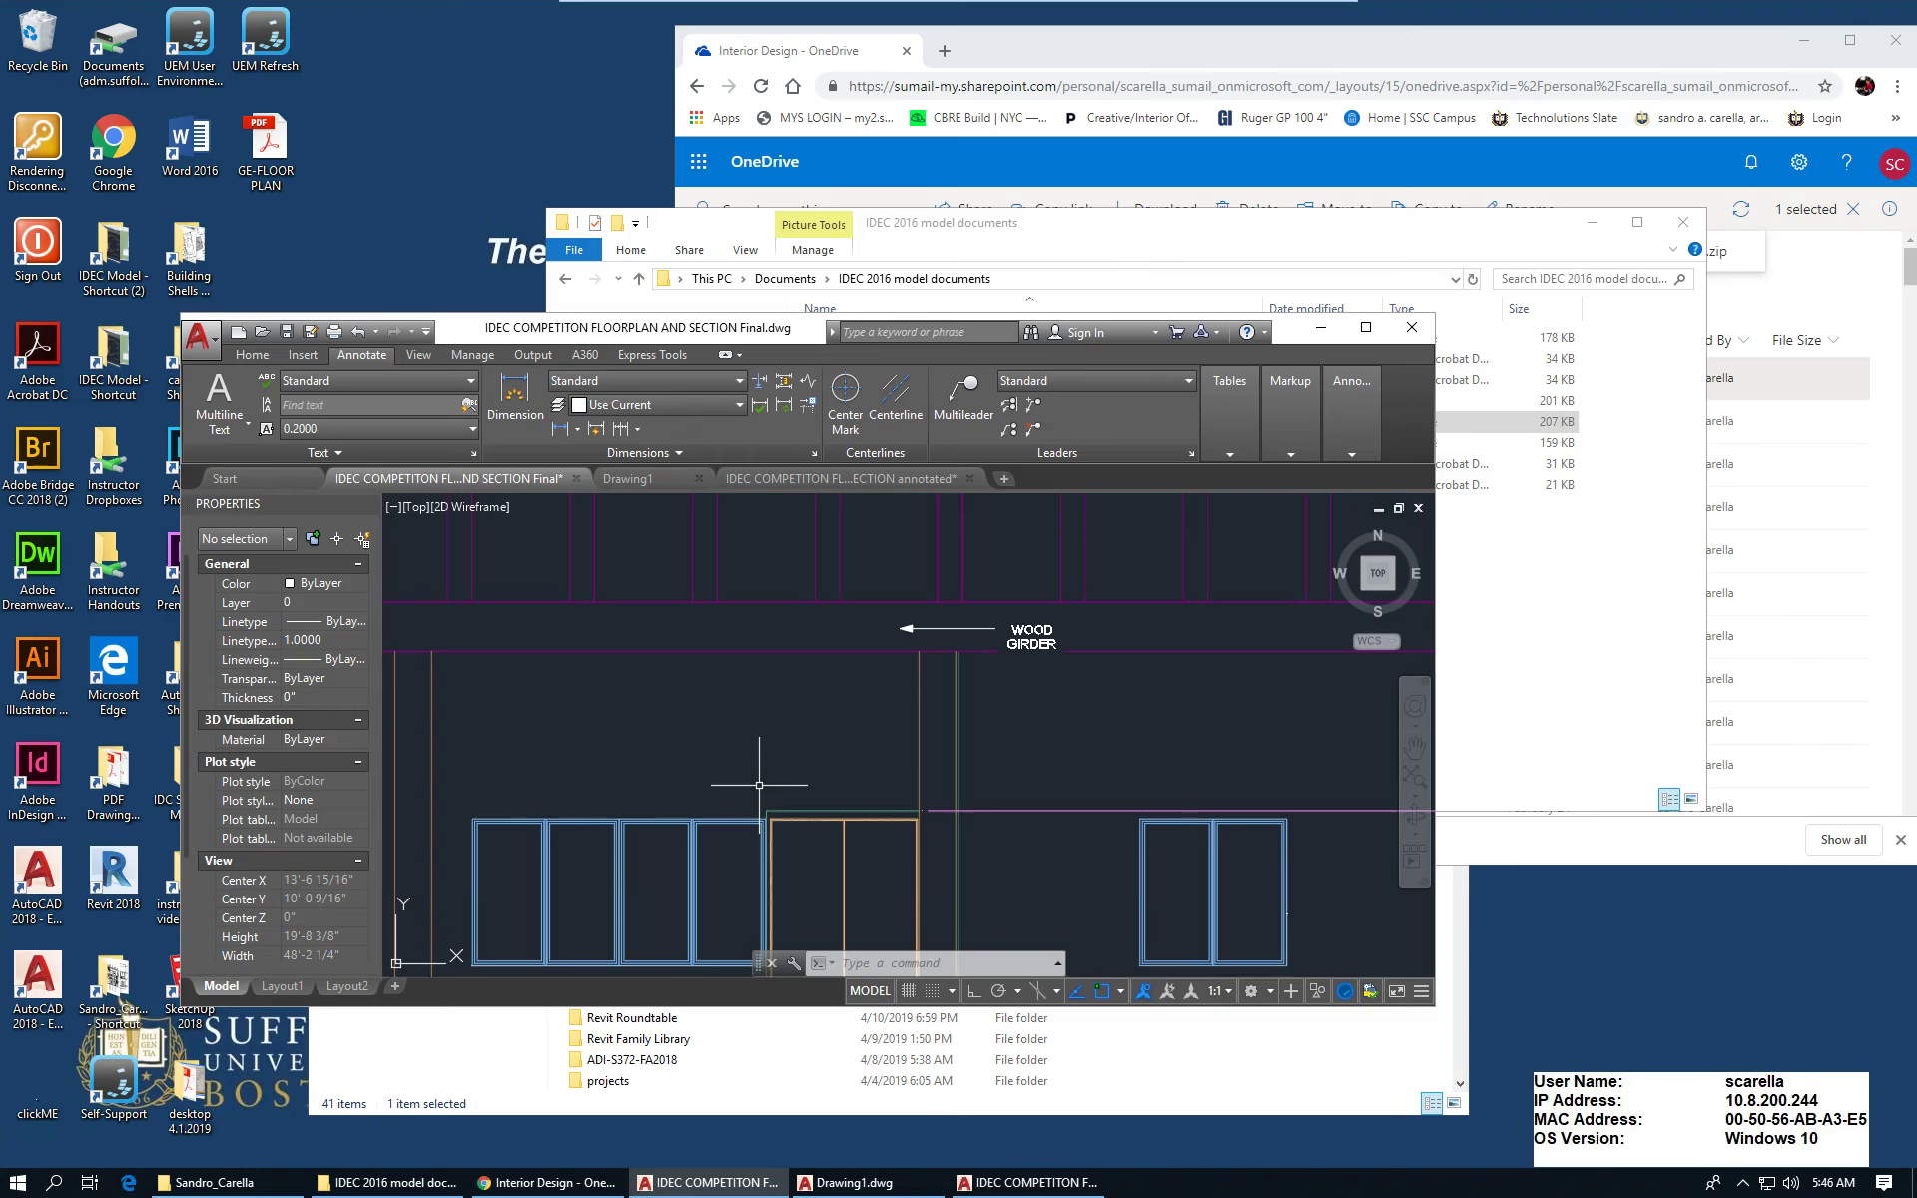
{"action": "left_click_drag", "start_coordinate": [742, 330], "coordinate": [1070, 67]}
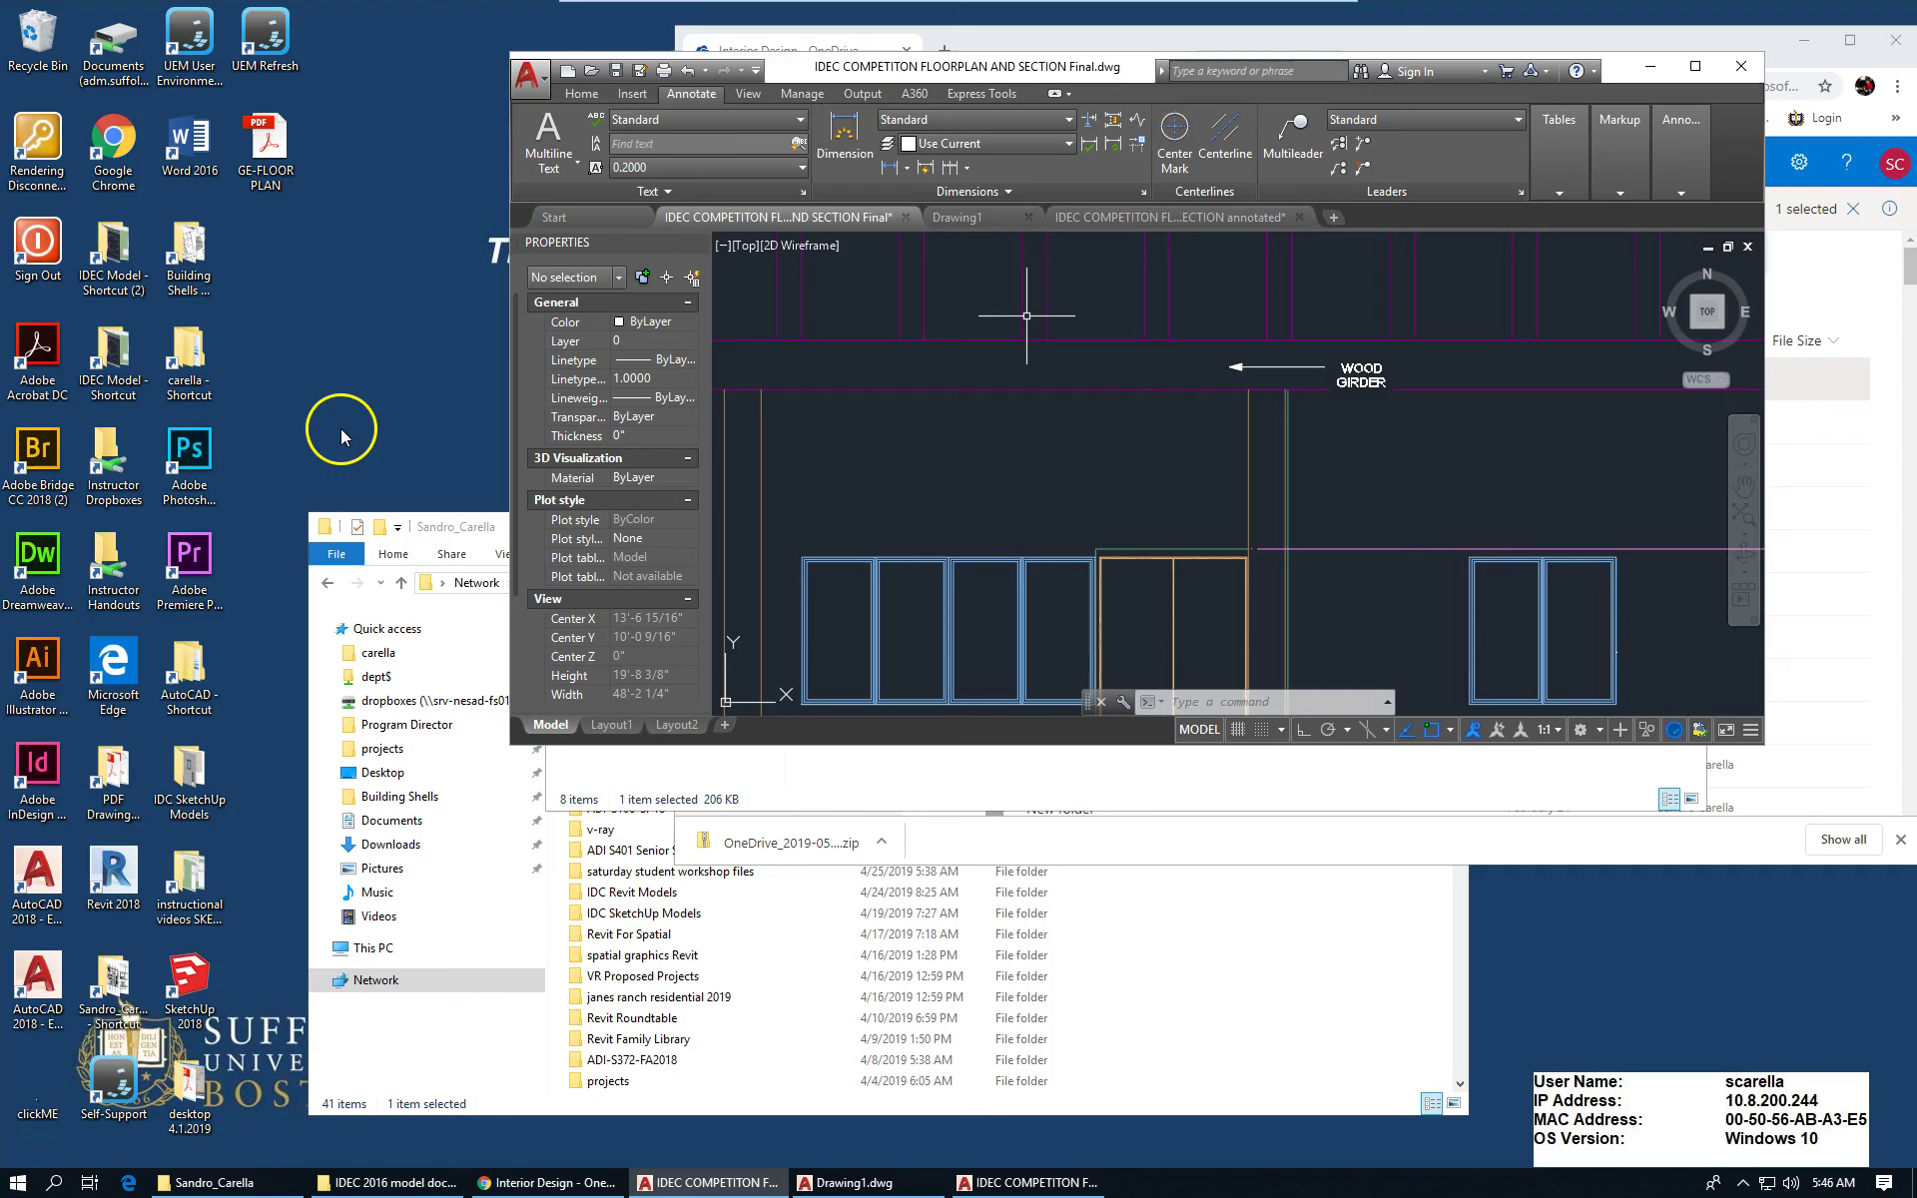
Launch SketchUp 2018, accept the license agreement and begin a new Untitled model.
{"action": "left_click", "coordinate": [186, 965]}
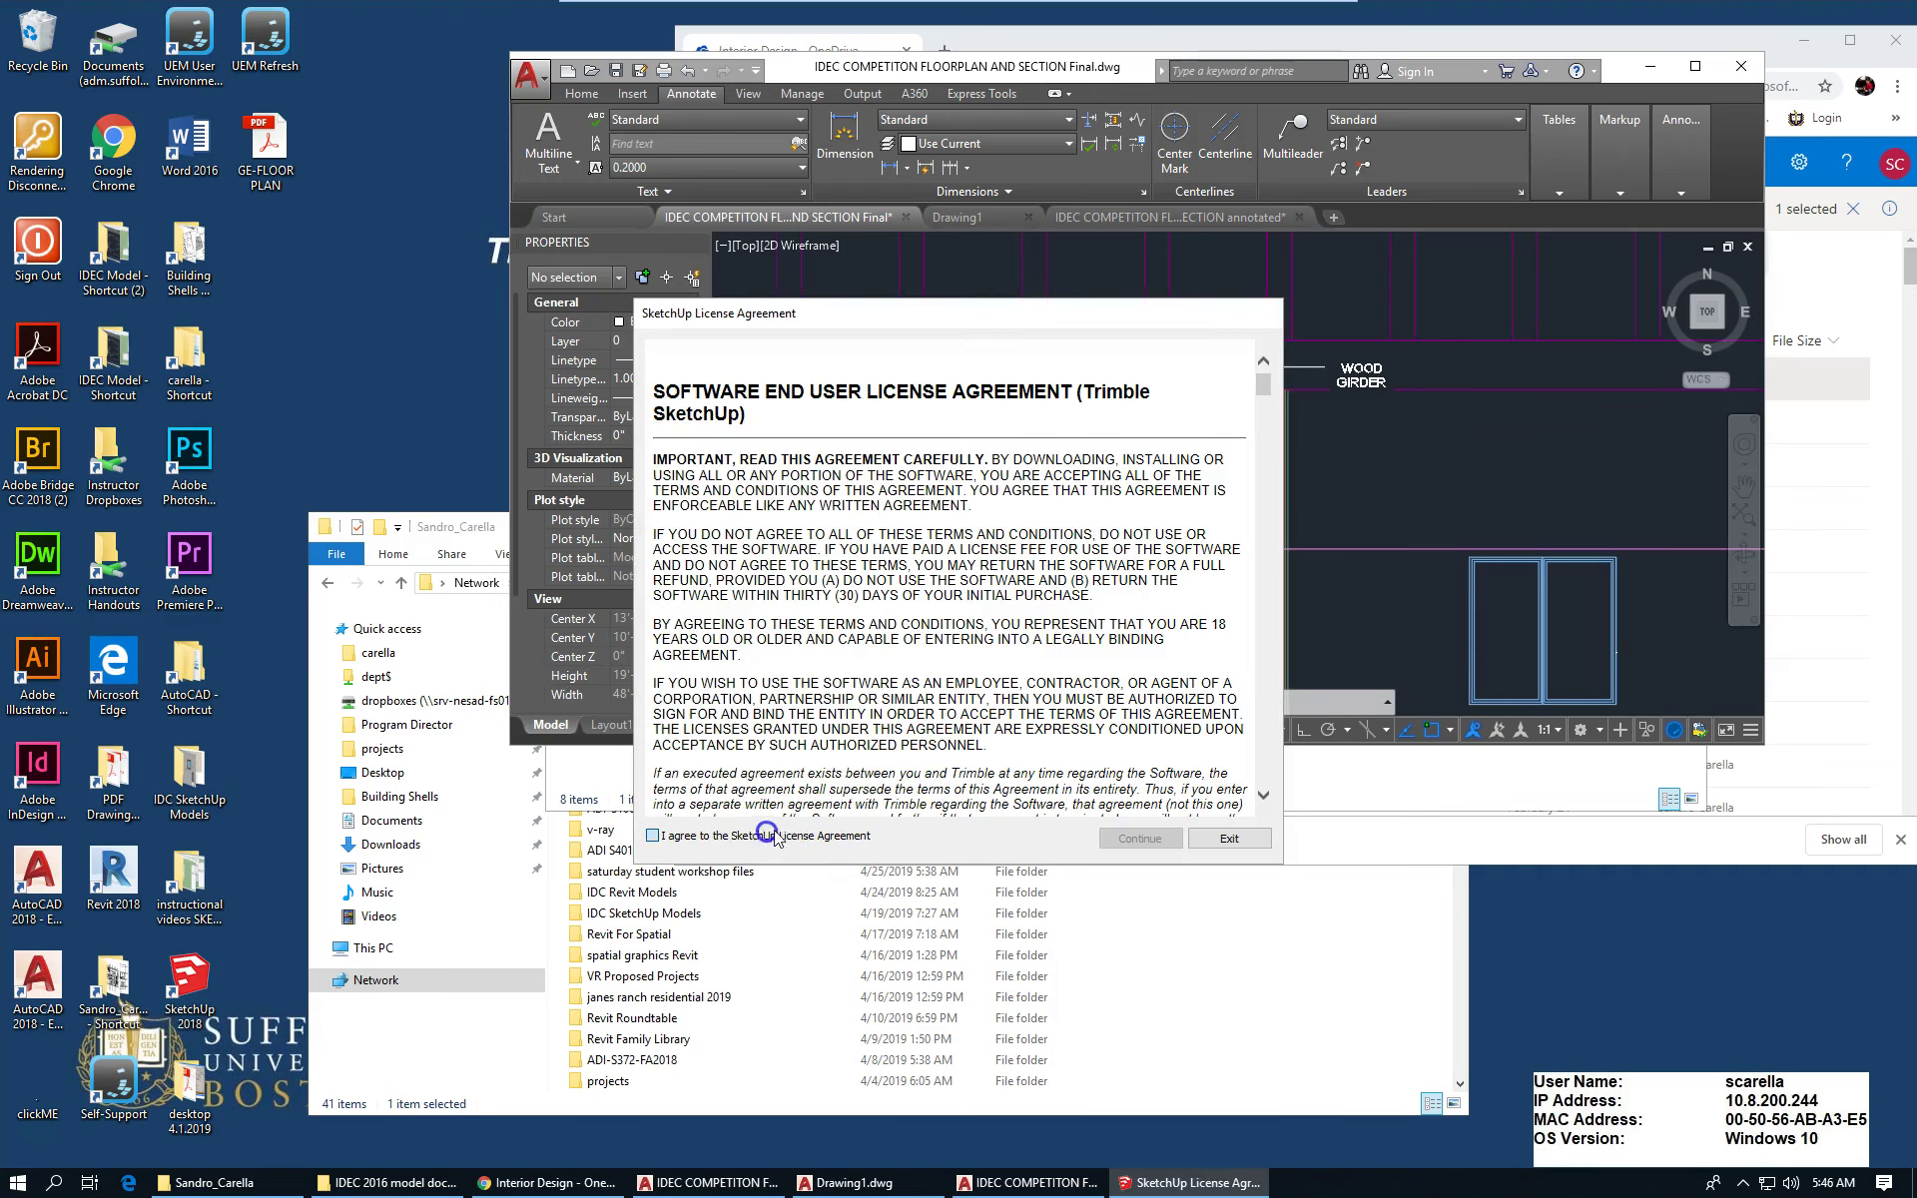
{"action": "left_click", "coordinate": [775, 837]}
{"action": "left_click", "coordinate": [1139, 838]}
{"action": "left_click", "coordinate": [784, 697]}
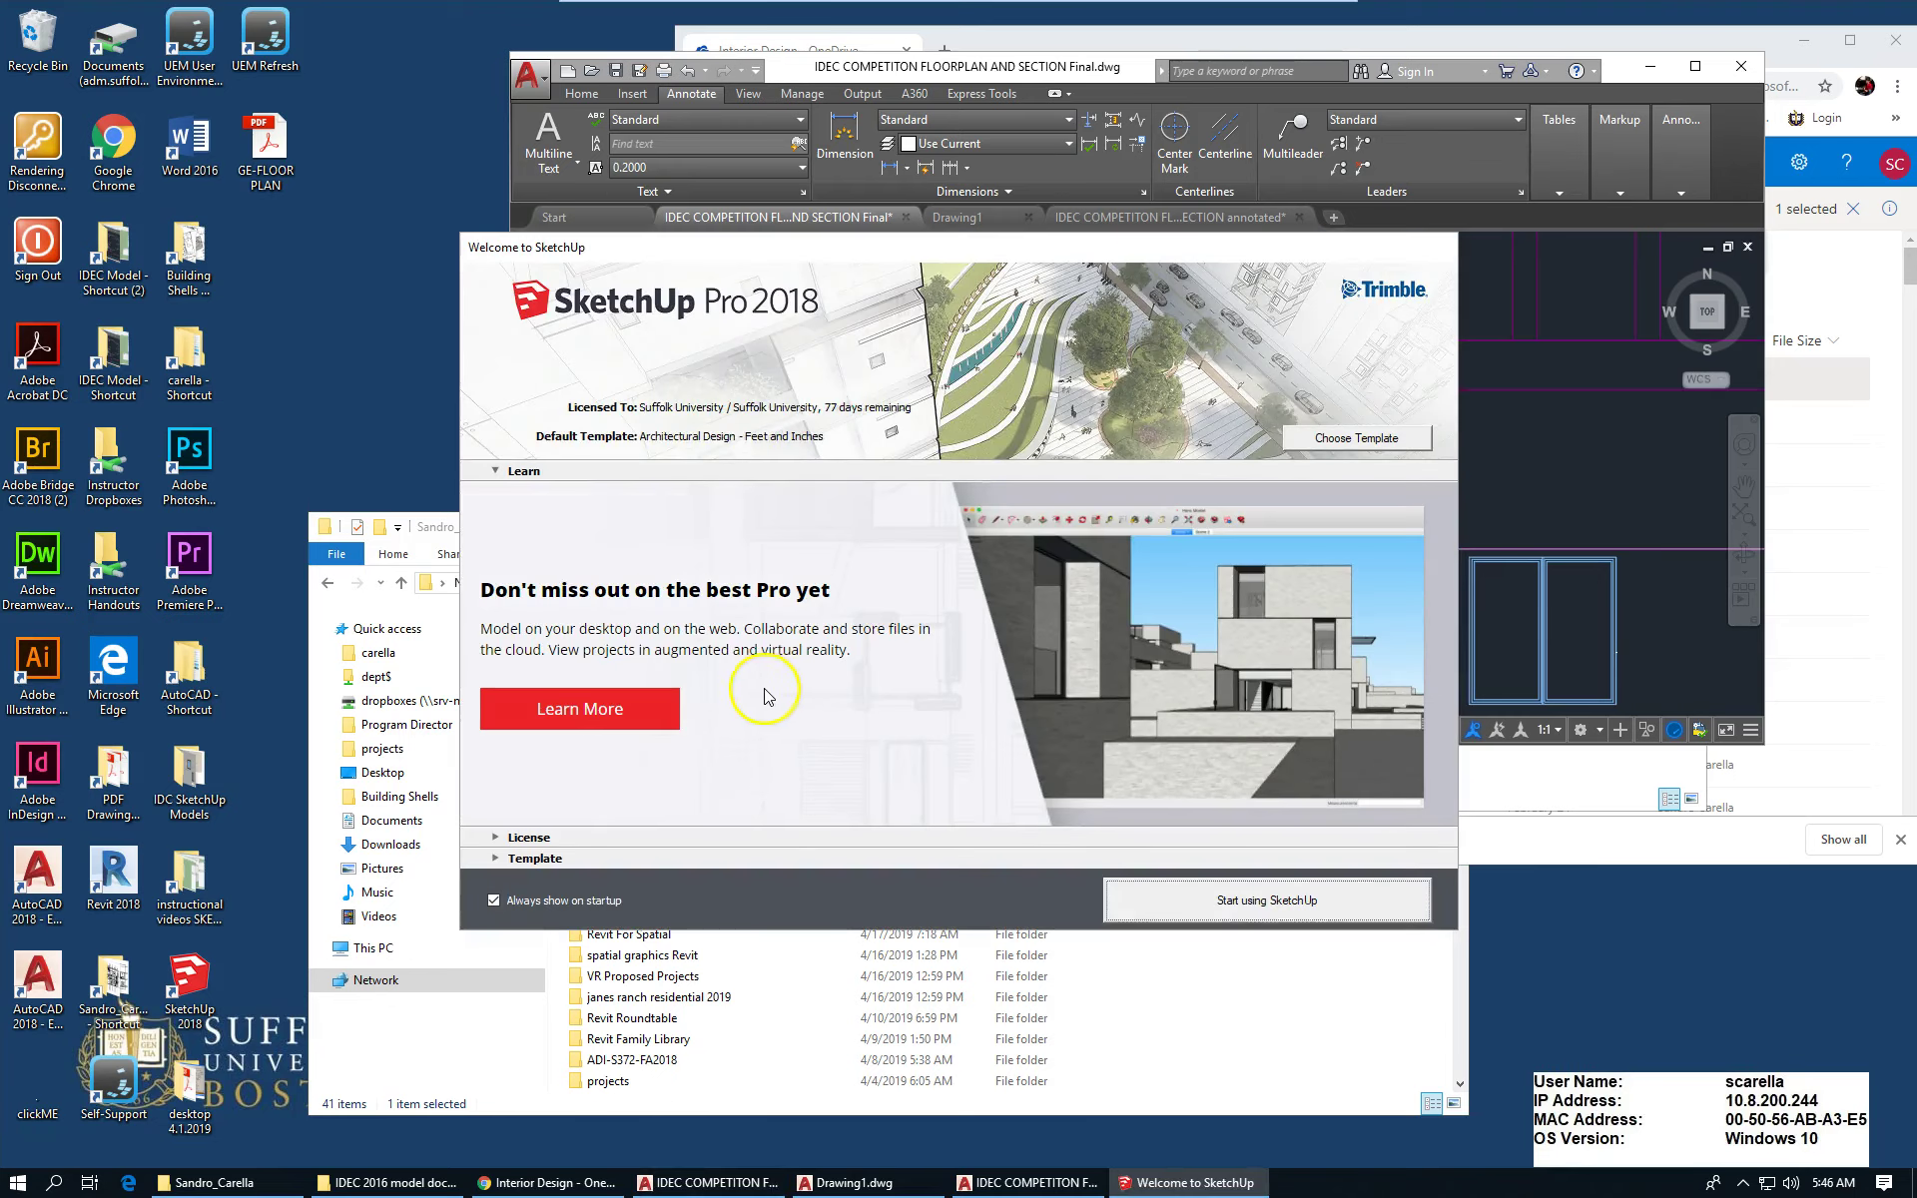
{"action": "left_click", "coordinate": [1308, 901]}
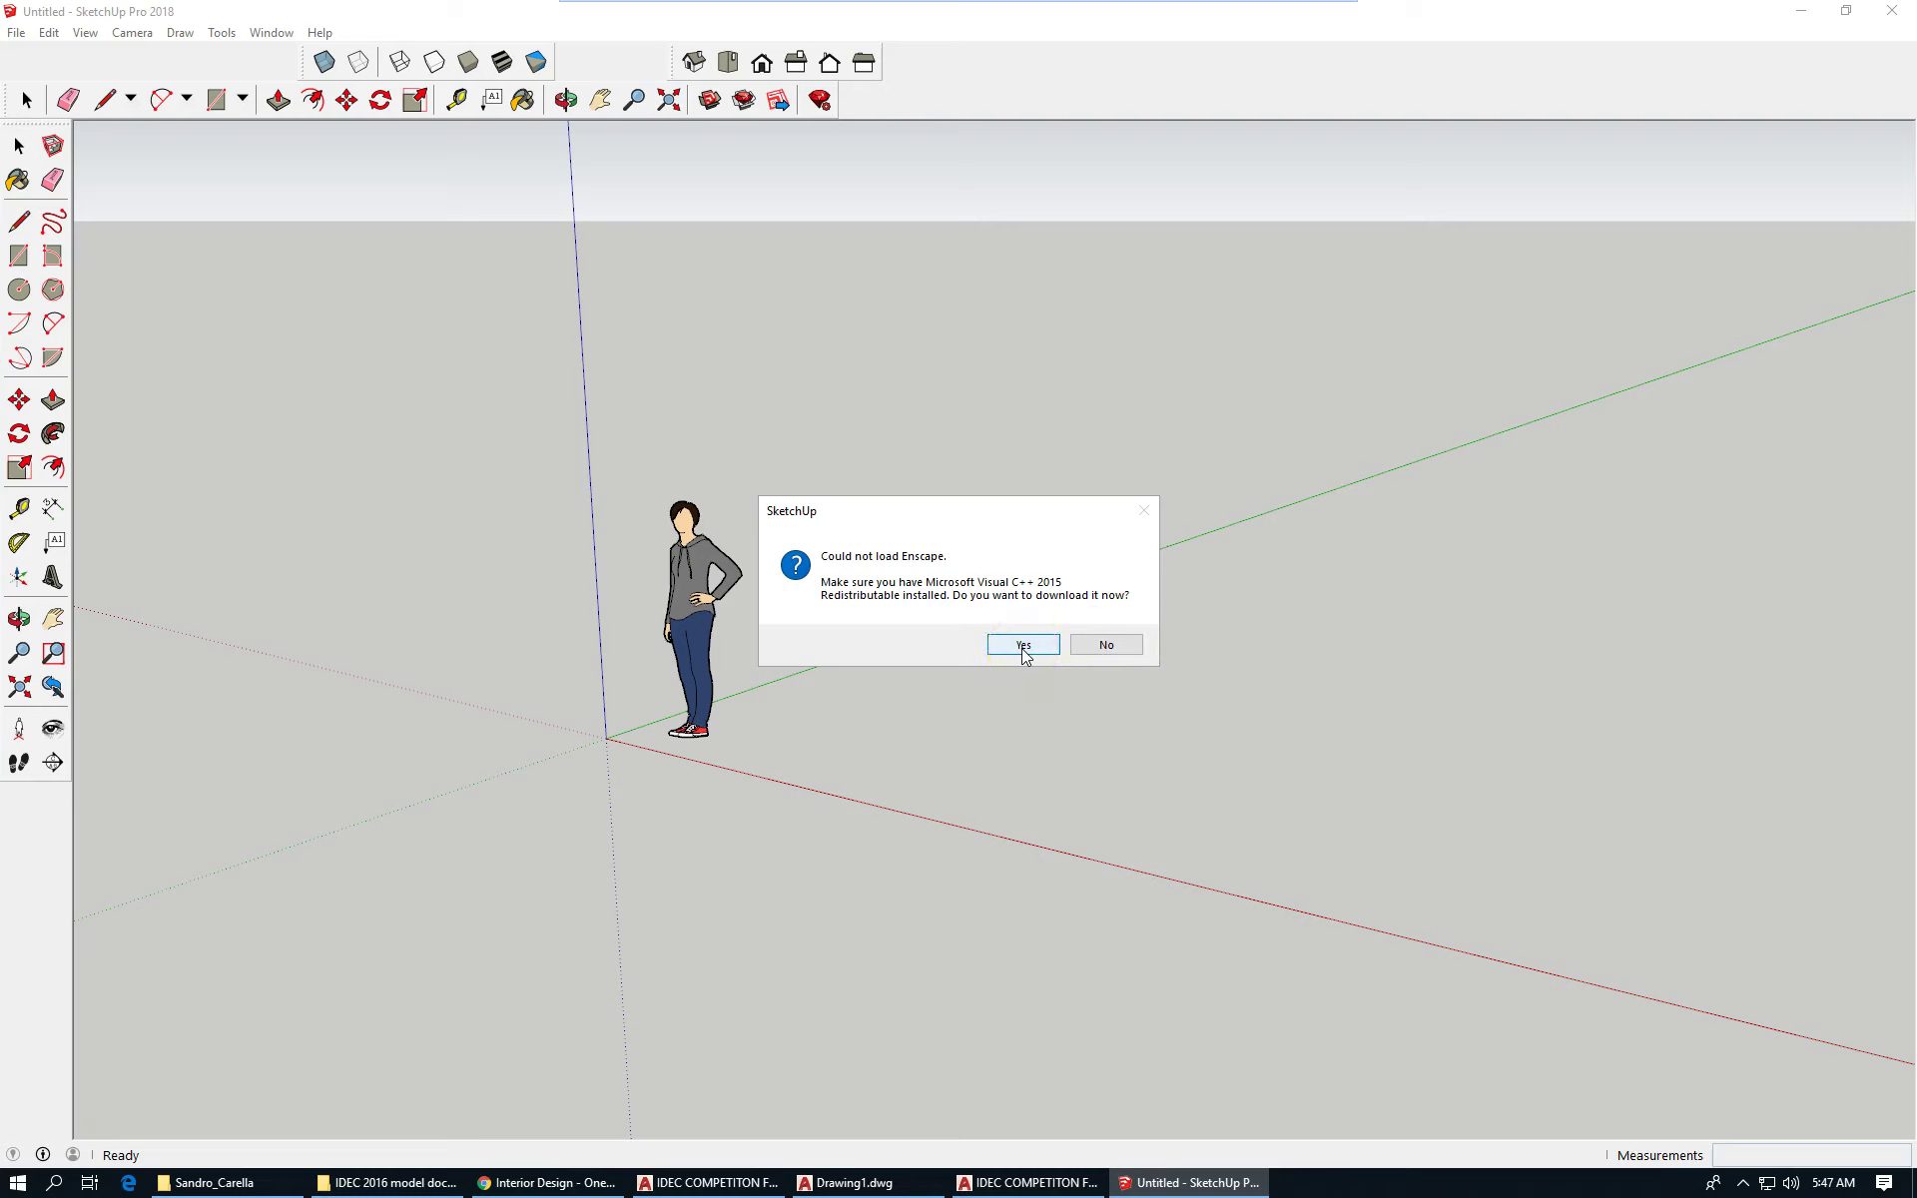
Decline the Enscape download and dock the Podium, Solar North, V-Ray Lights and V-Ray Objects toolbars.
{"action": "left_click", "coordinate": [1090, 645]}
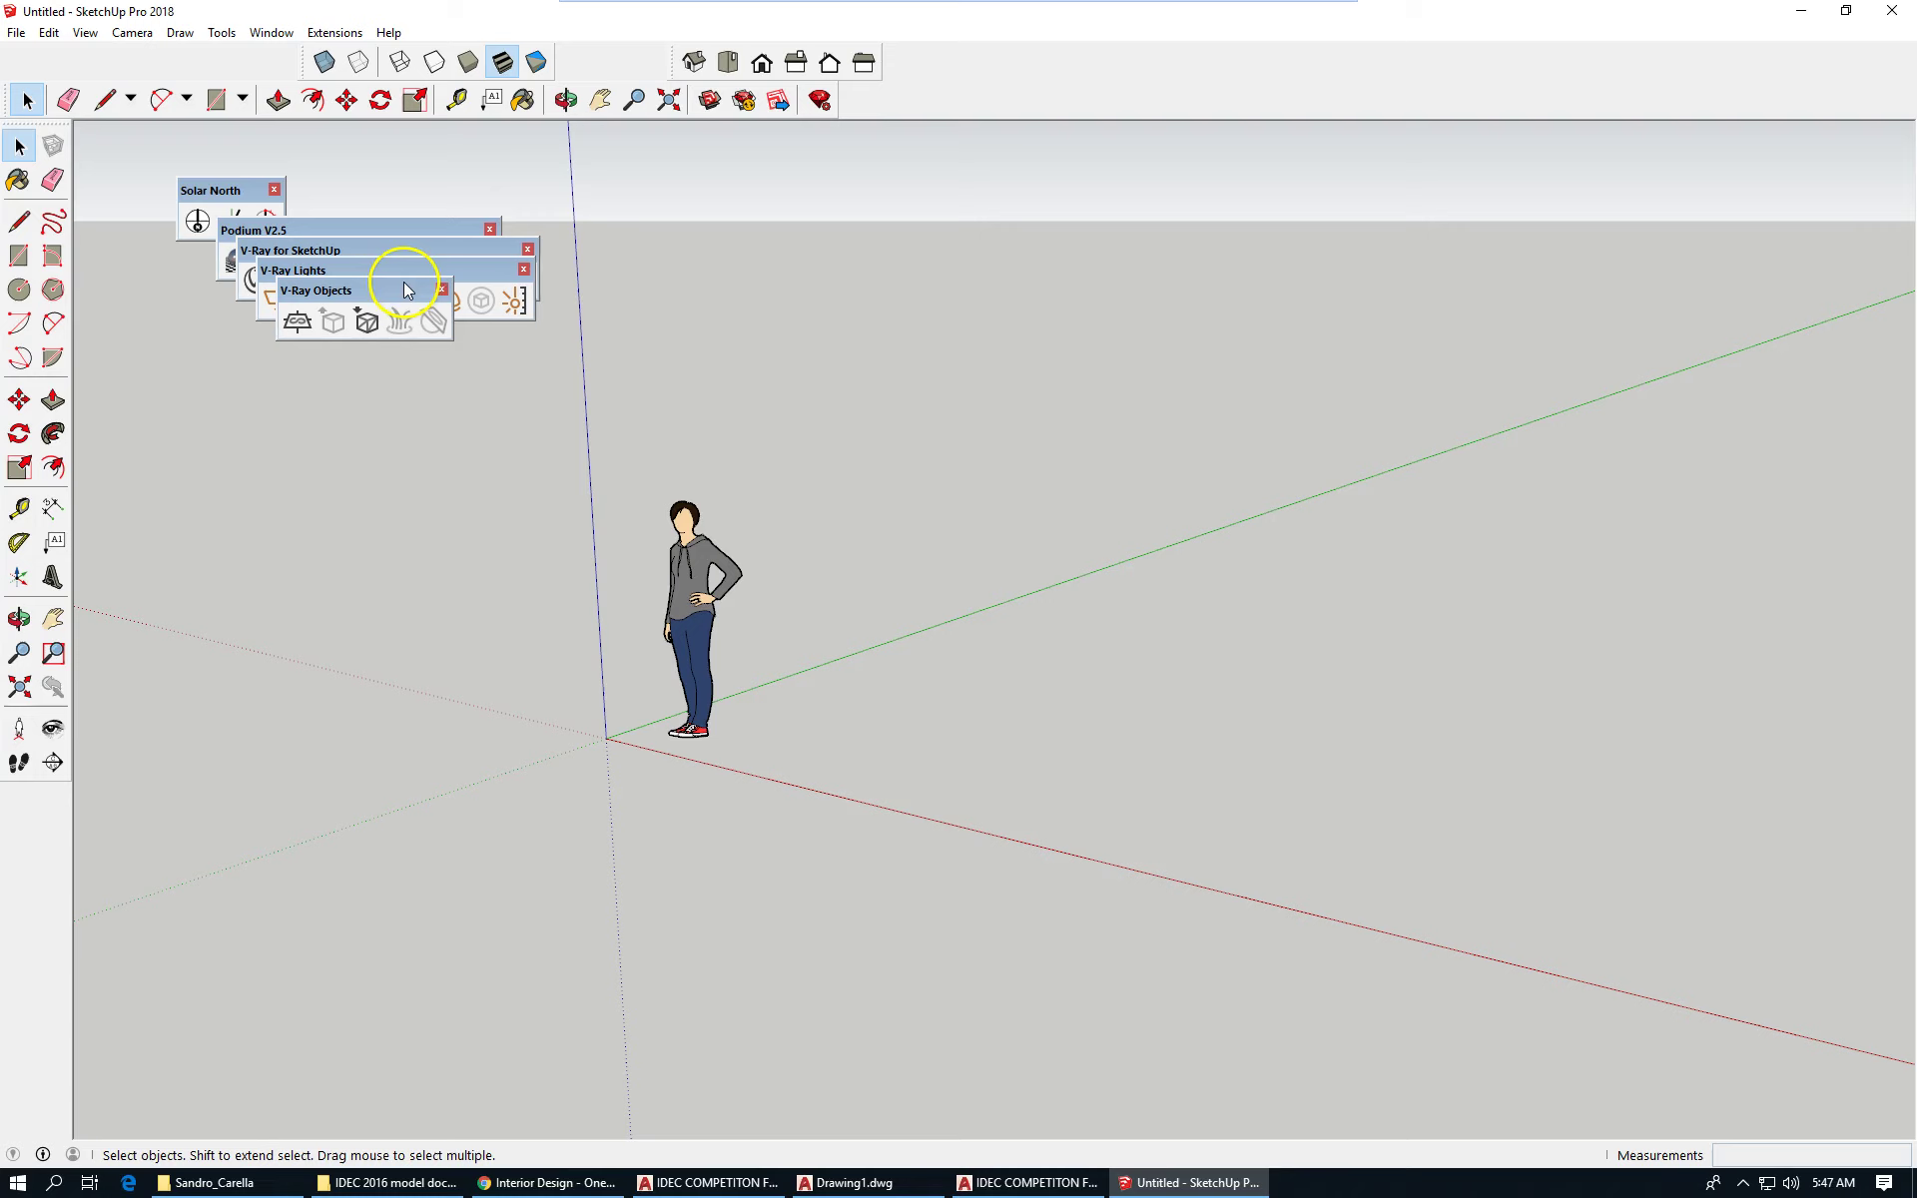
{"action": "left_click_drag", "start_coordinate": [397, 286], "coordinate": [387, 392]}
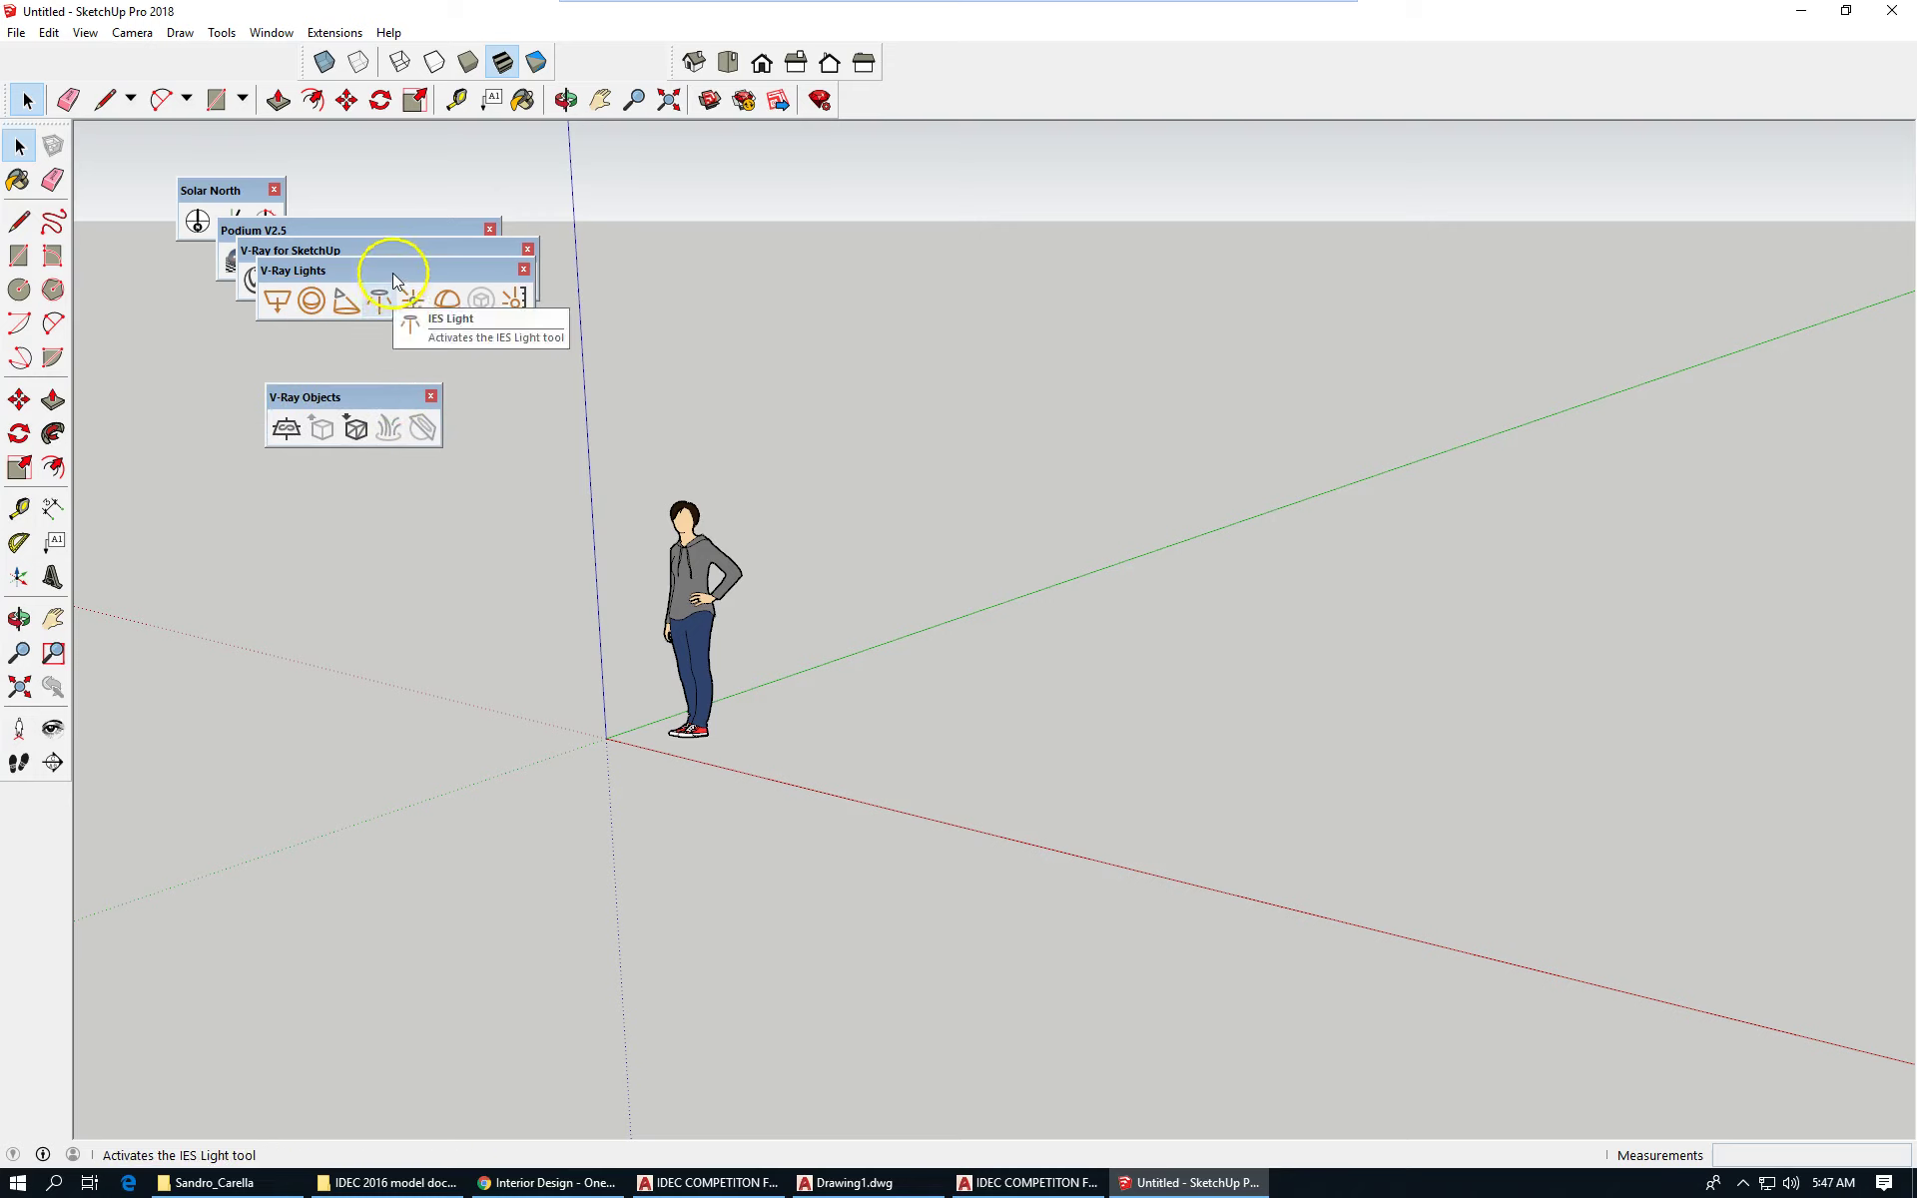
{"action": "mouse_move", "coordinate": [392, 272]}
{"action": "left_mouse_down"}
{"action": "mouse_move", "coordinate": [623, 367]}
{"action": "mouse_move", "coordinate": [1040, 83]}
{"action": "left_mouse_up"}
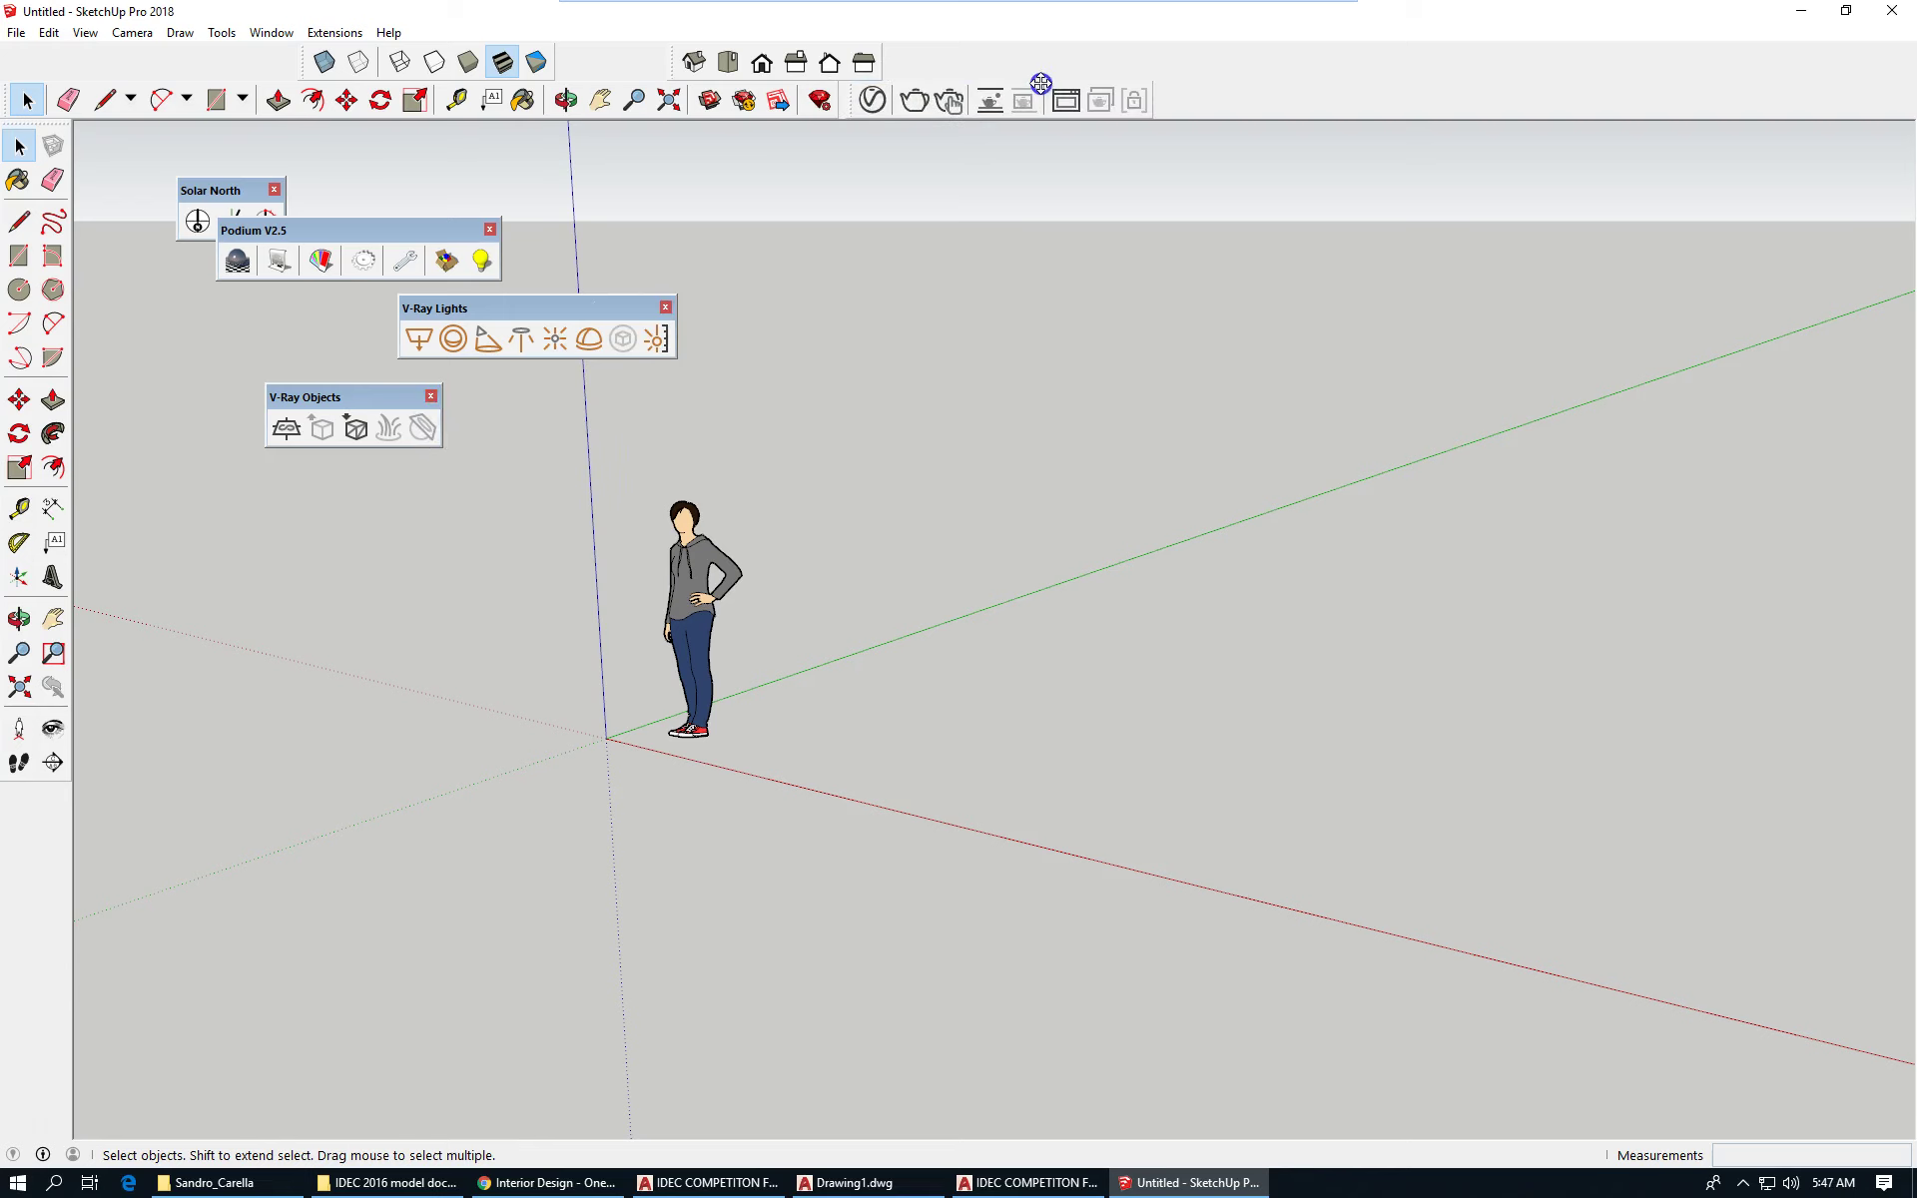
{"action": "left_click_drag", "start_coordinate": [358, 226], "coordinate": [1119, 100]}
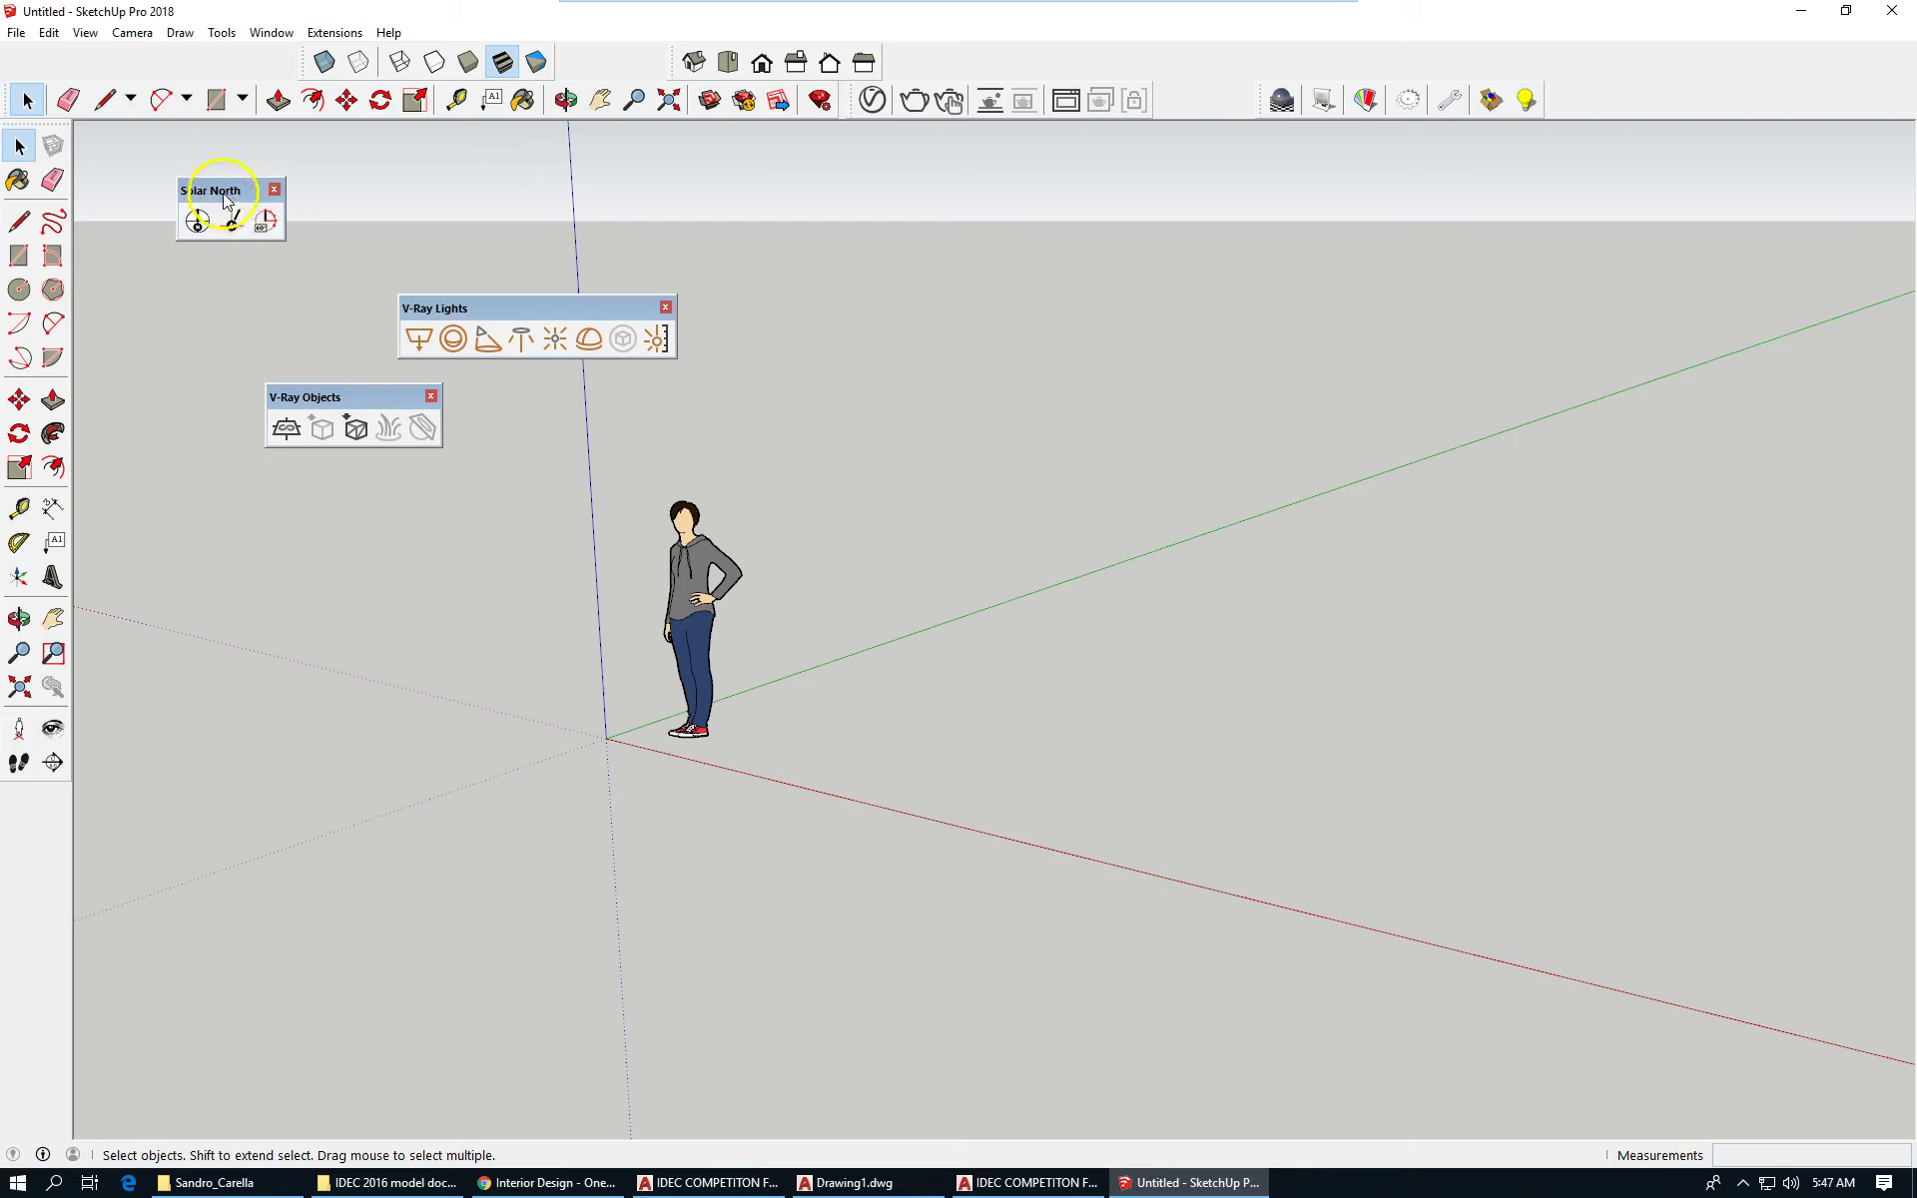
{"action": "left_click_drag", "start_coordinate": [224, 200], "coordinate": [1282, 90]}
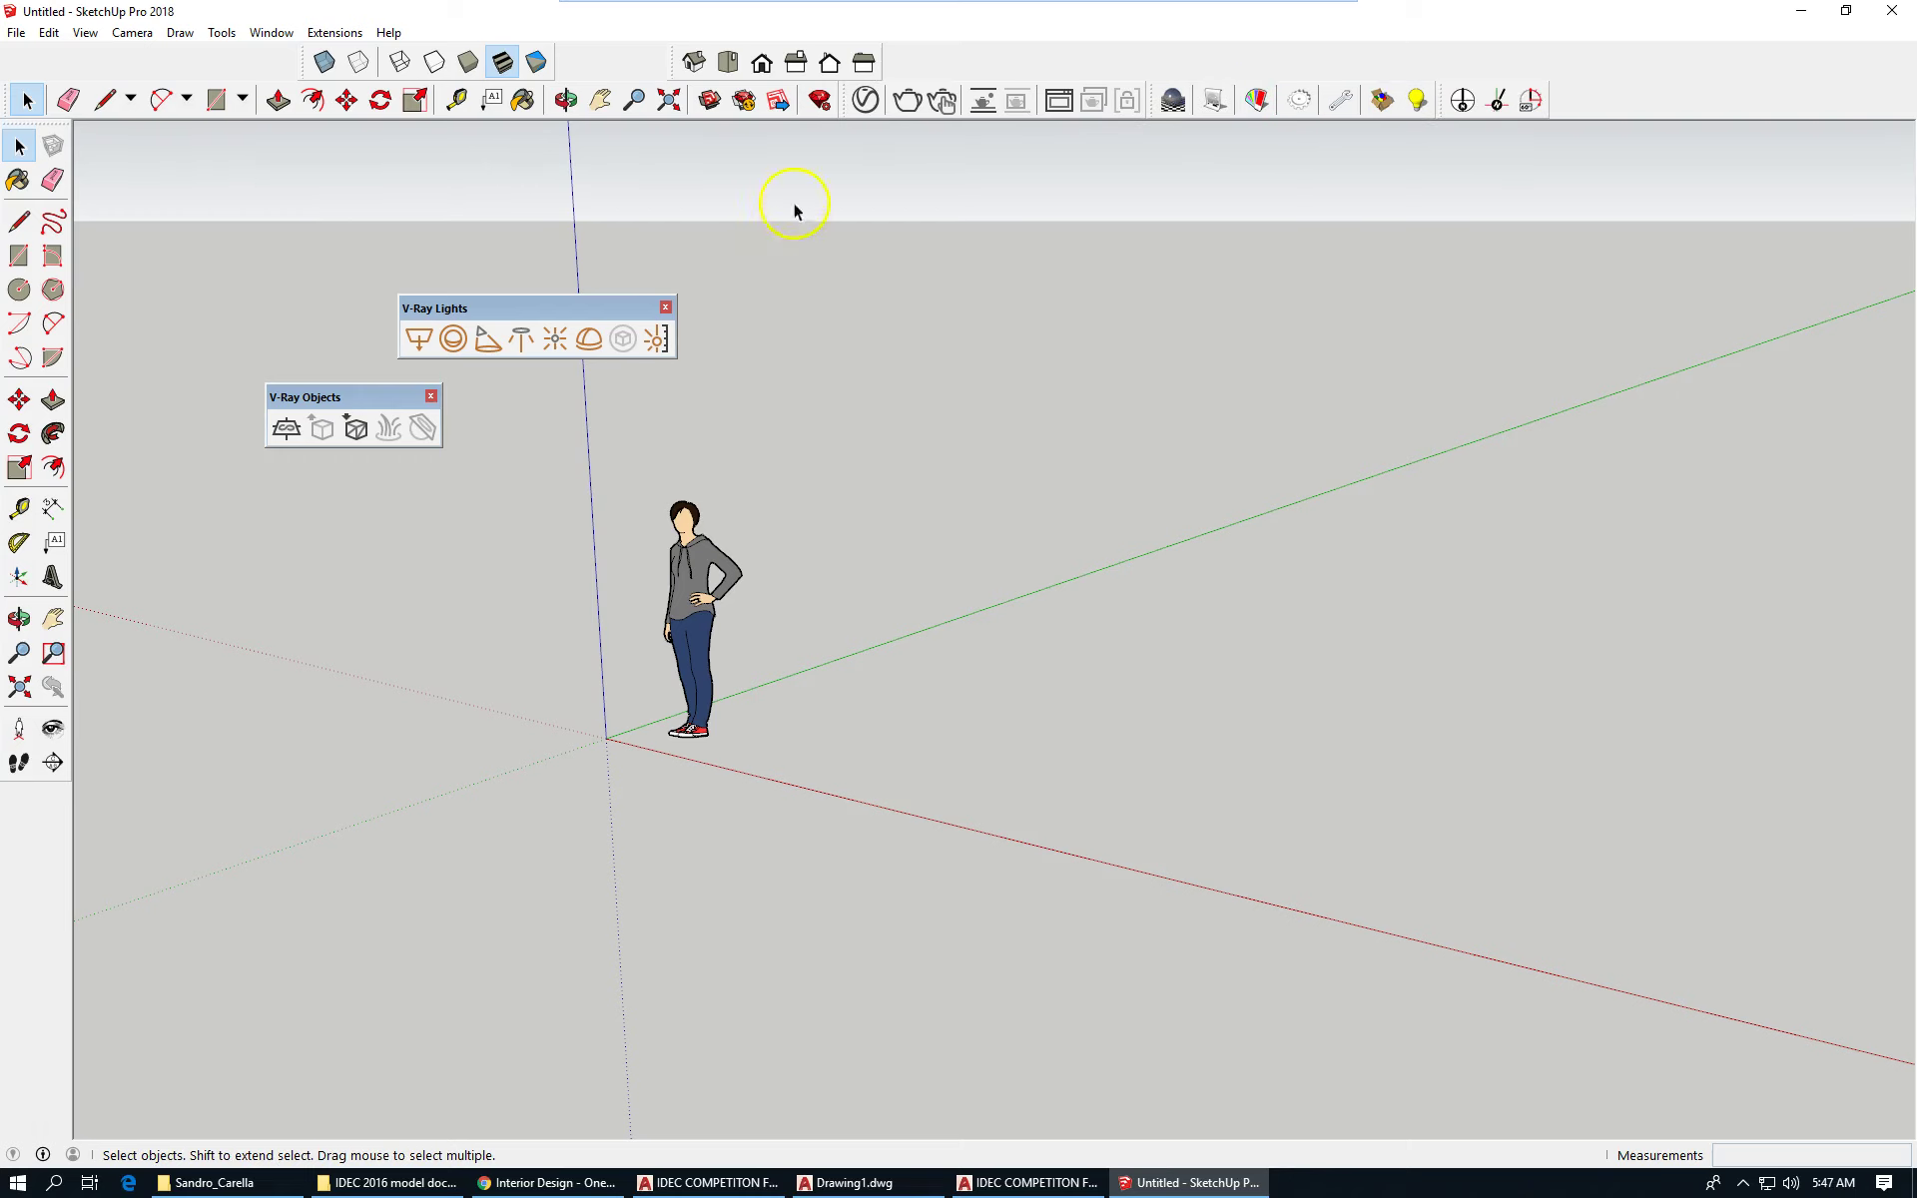
{"action": "left_click_drag", "start_coordinate": [552, 306], "coordinate": [1696, 131]}
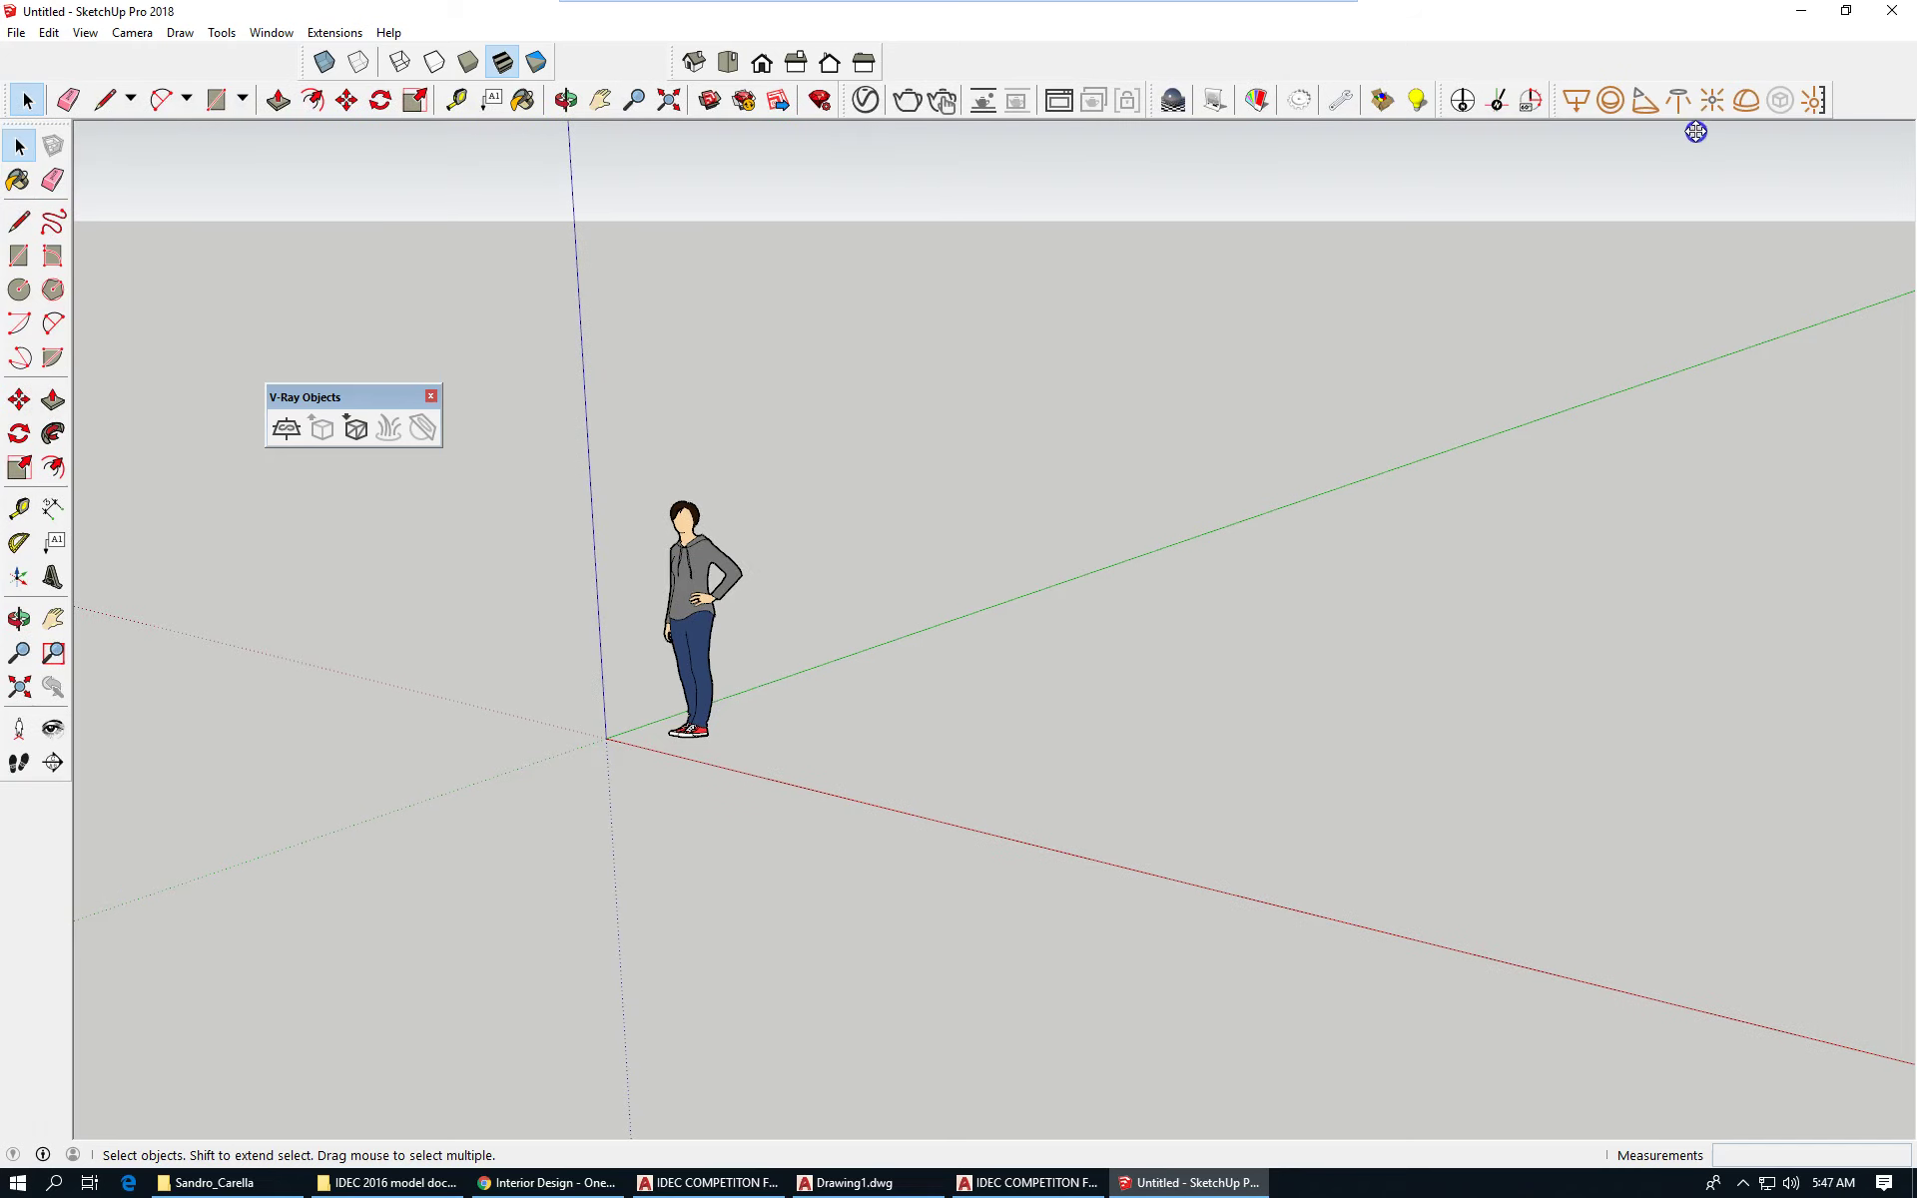
{"action": "left_click_drag", "start_coordinate": [376, 400], "coordinate": [1060, 53]}
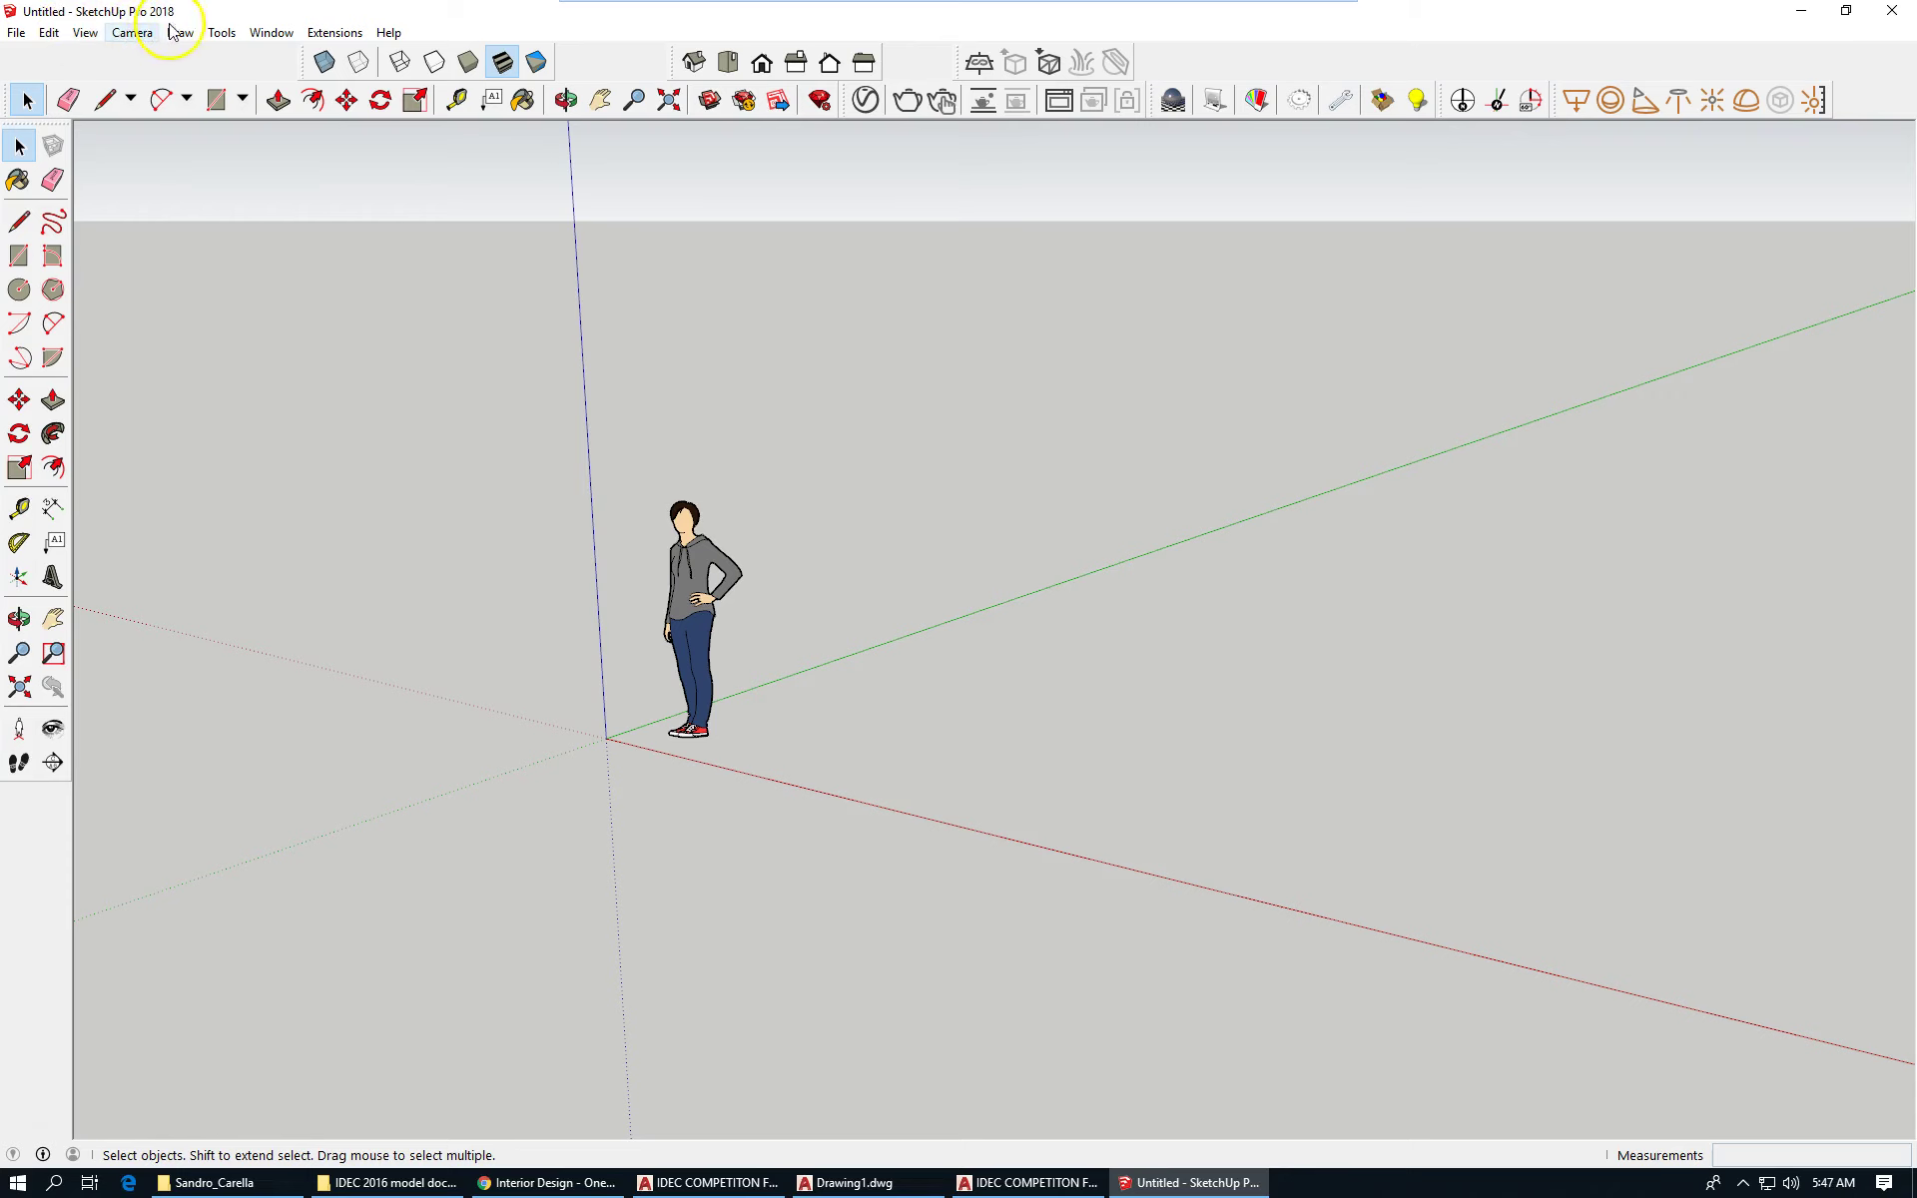
{"action": "left_click", "coordinate": [219, 35]}
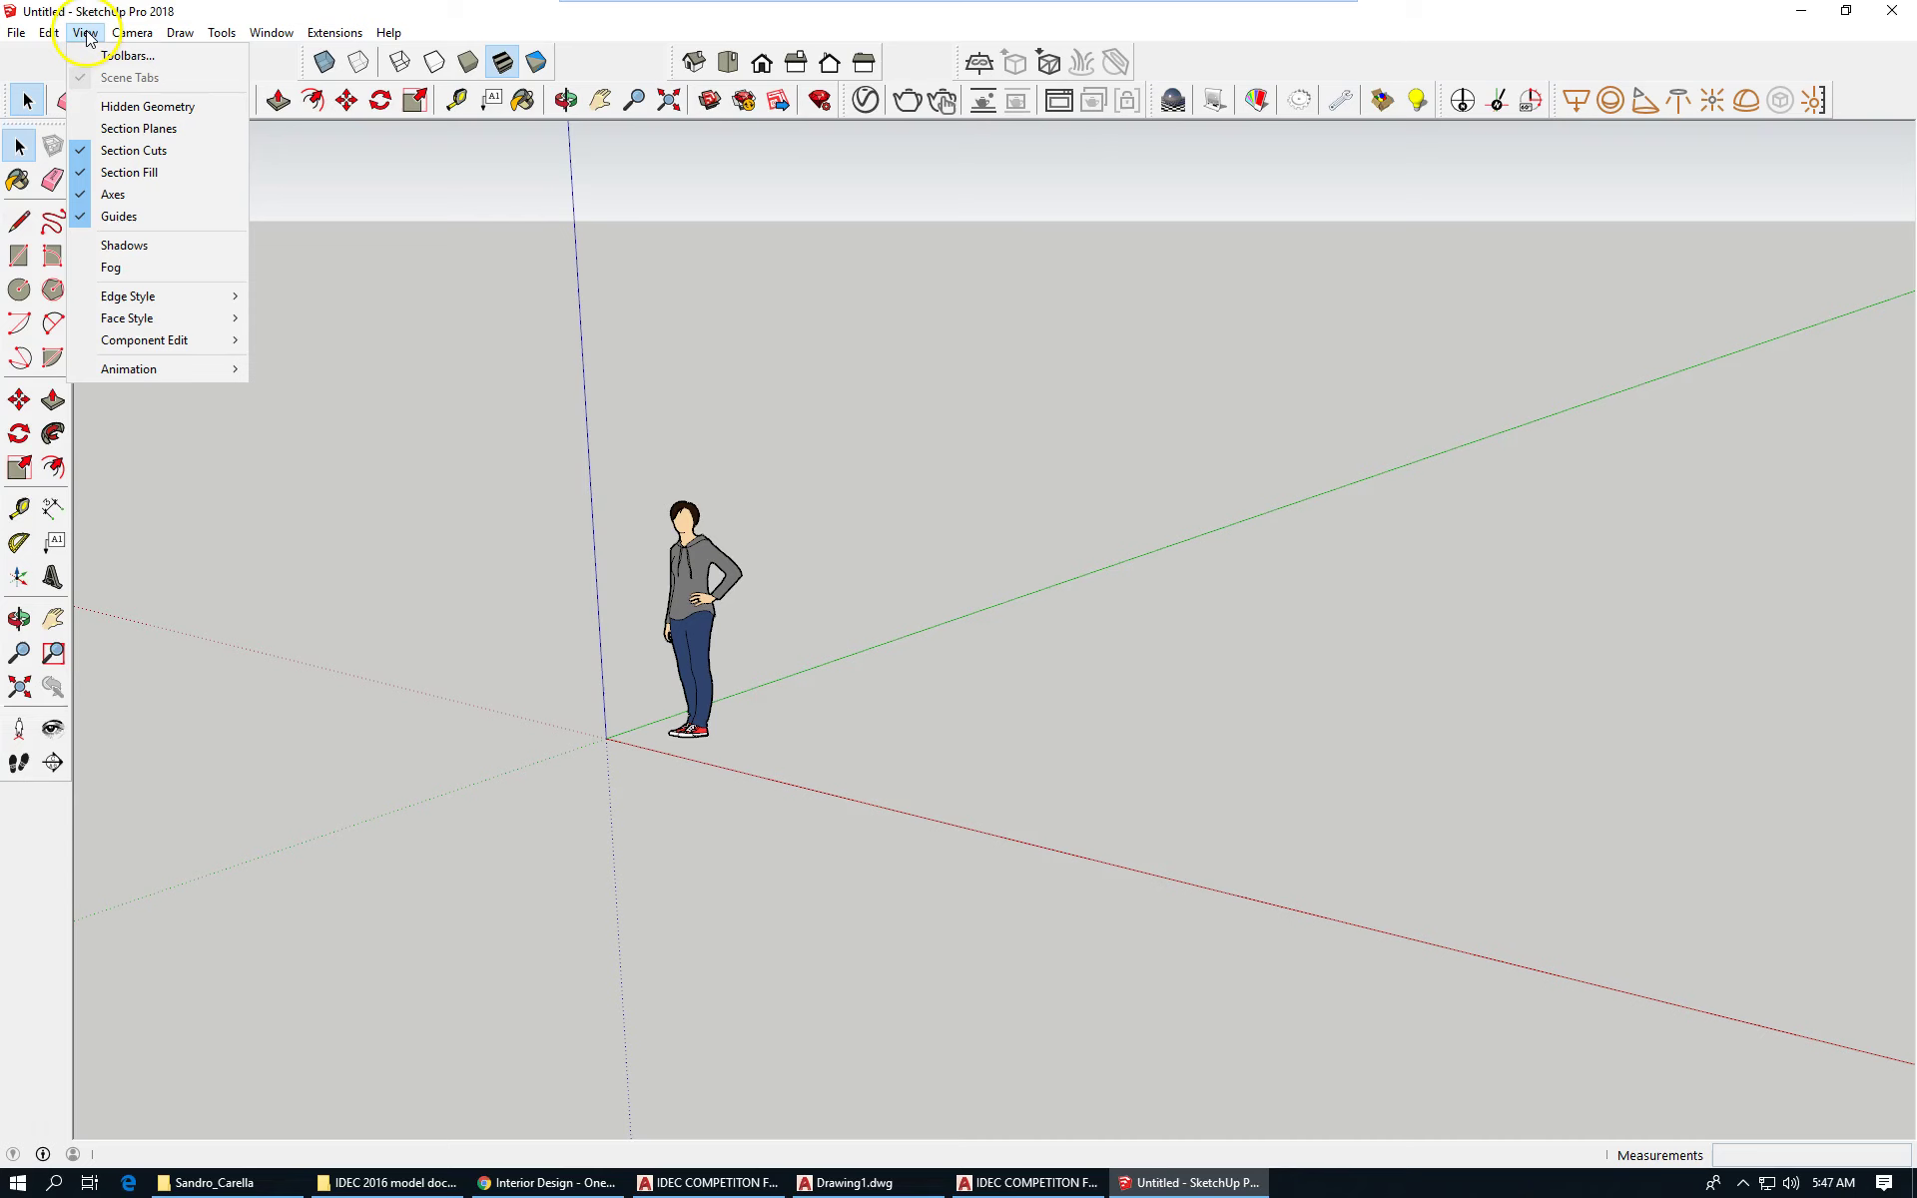
{"action": "left_click", "coordinate": [111, 55]}
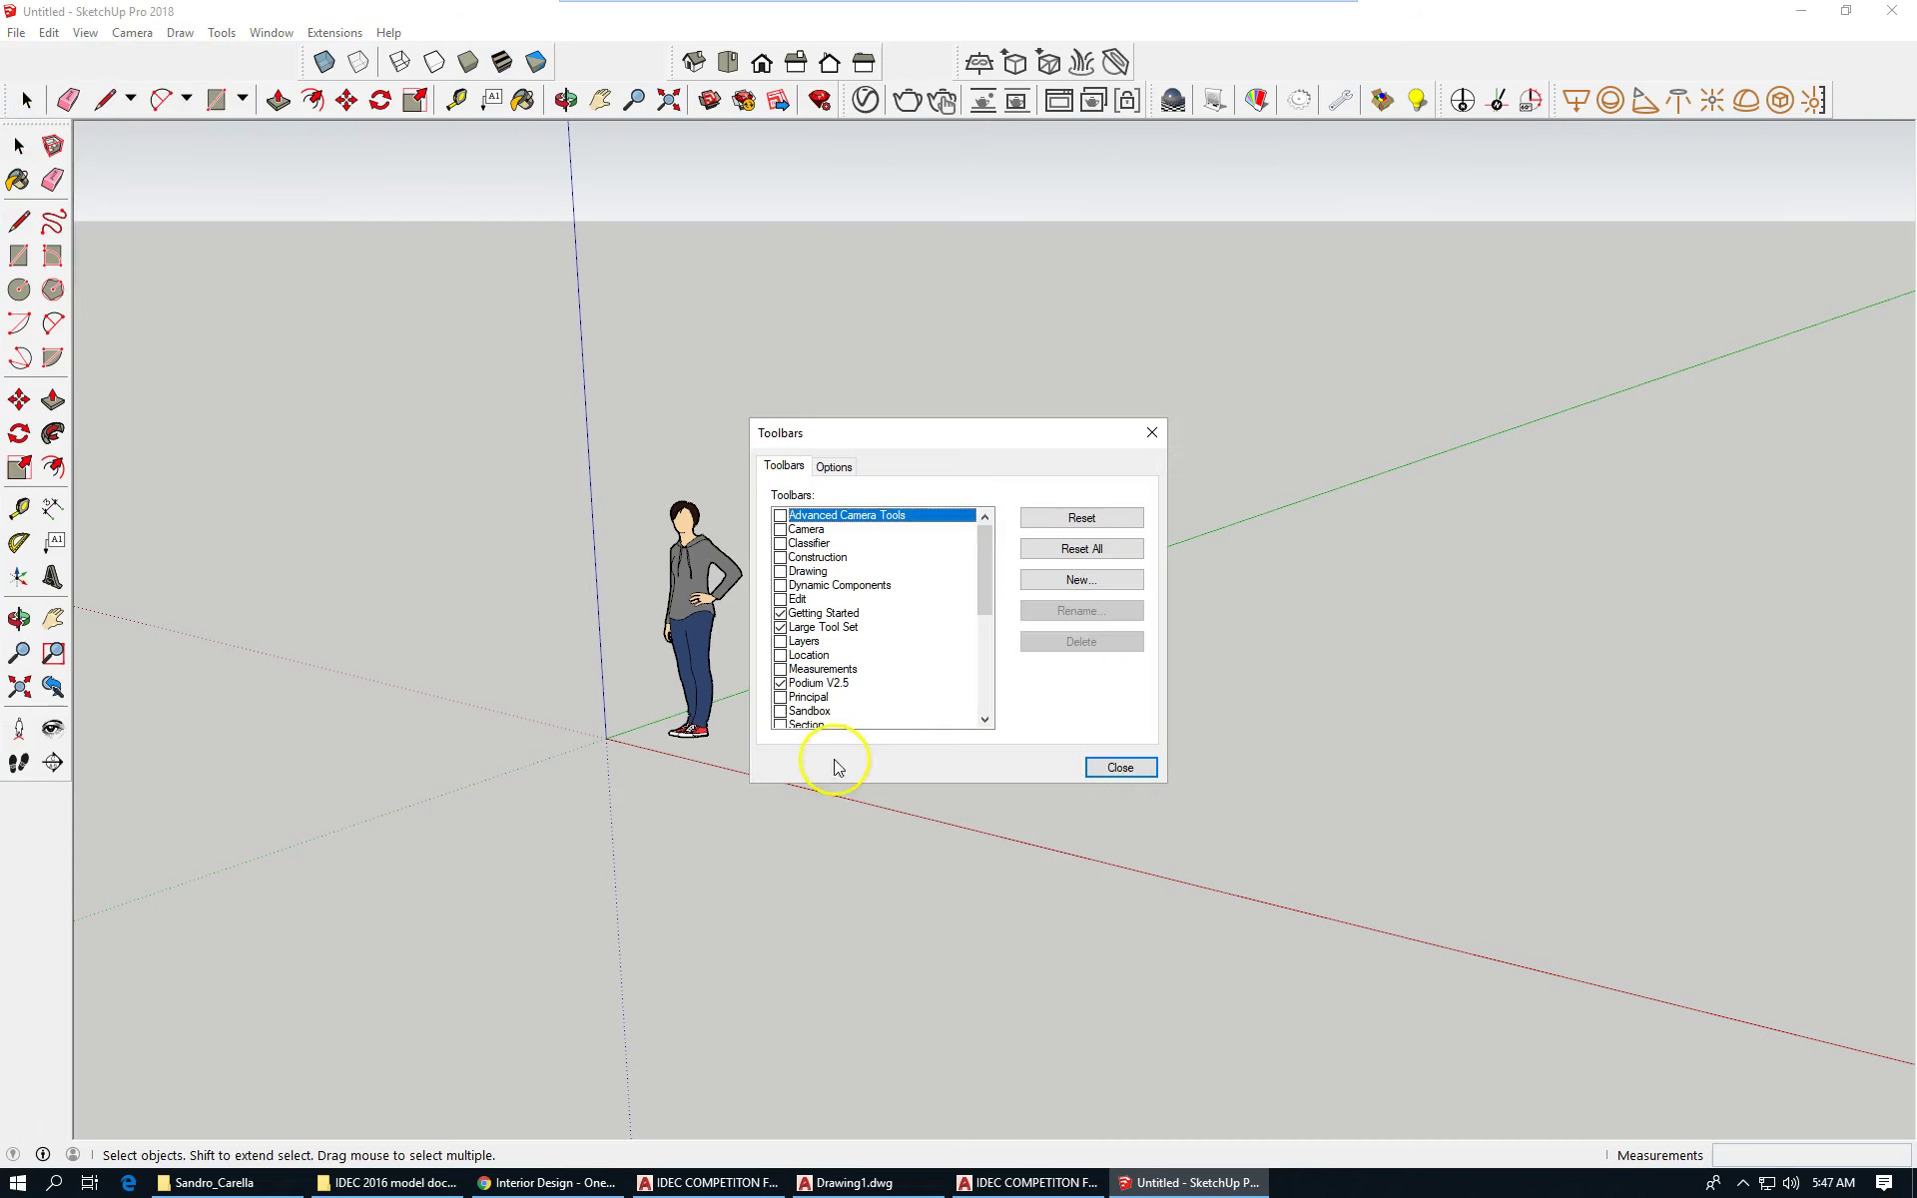
{"action": "left_click_drag", "start_coordinate": [984, 555], "coordinate": [963, 754]}
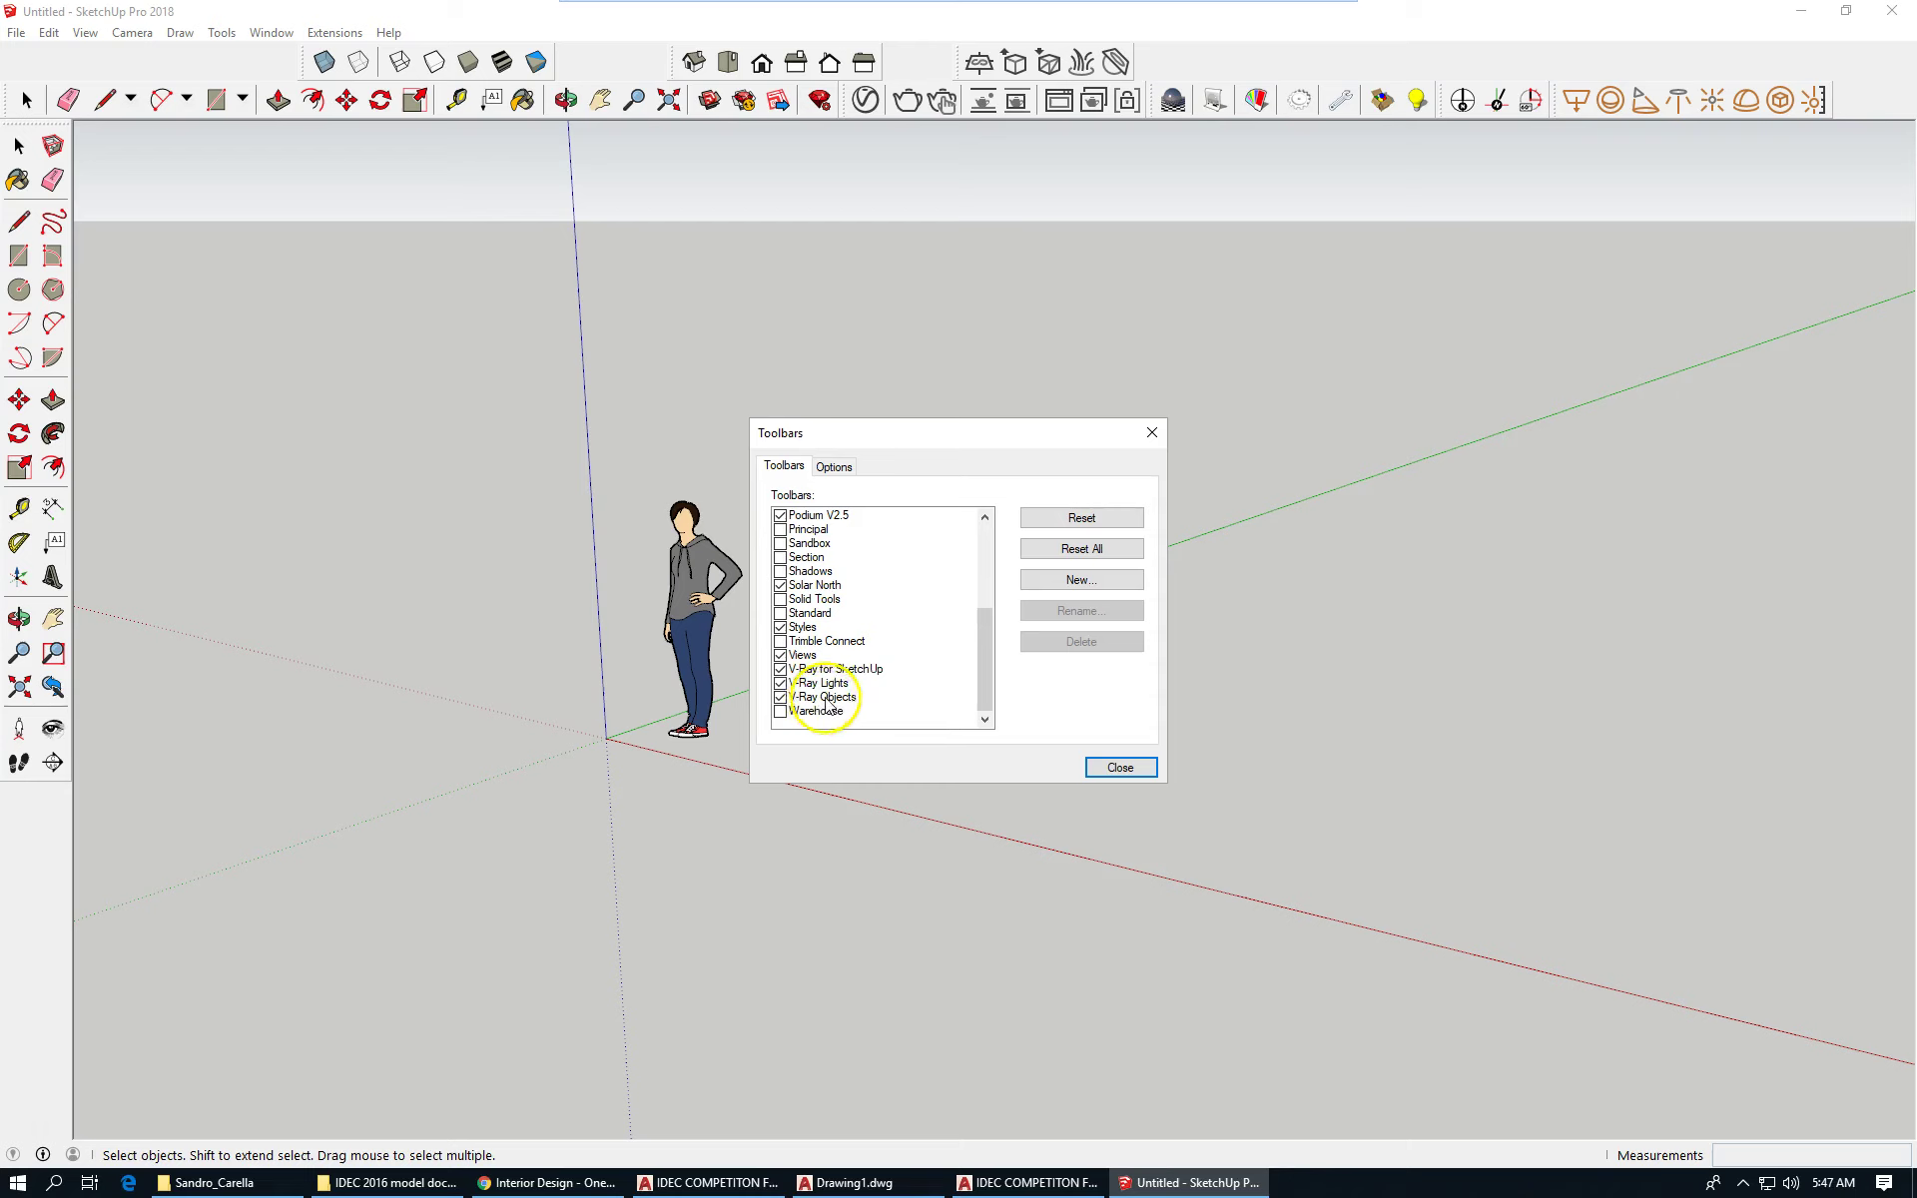
{"action": "left_click", "coordinate": [989, 644]}
{"action": "left_click_drag", "start_coordinate": [990, 644], "coordinate": [986, 624]}
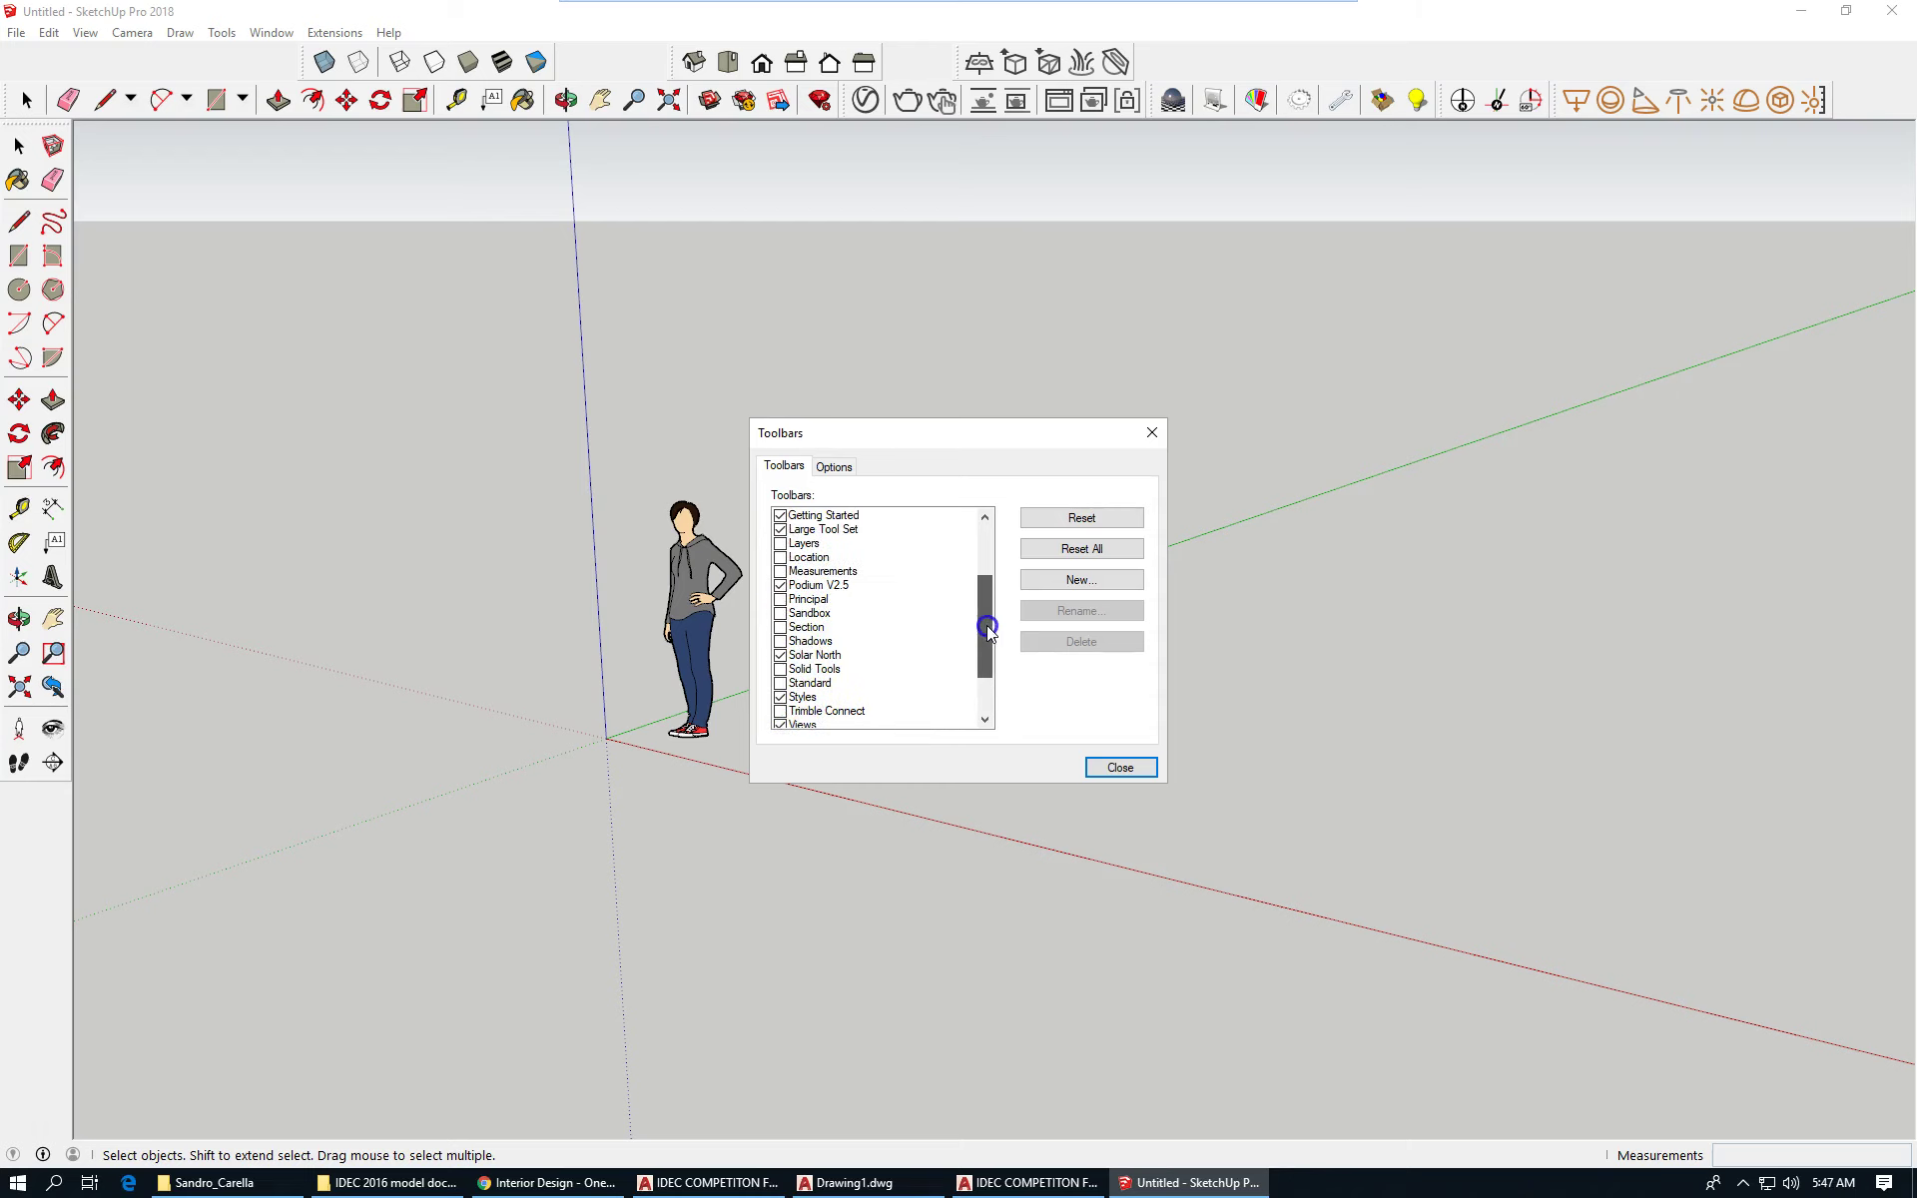
{"action": "left_click", "coordinate": [780, 530]}
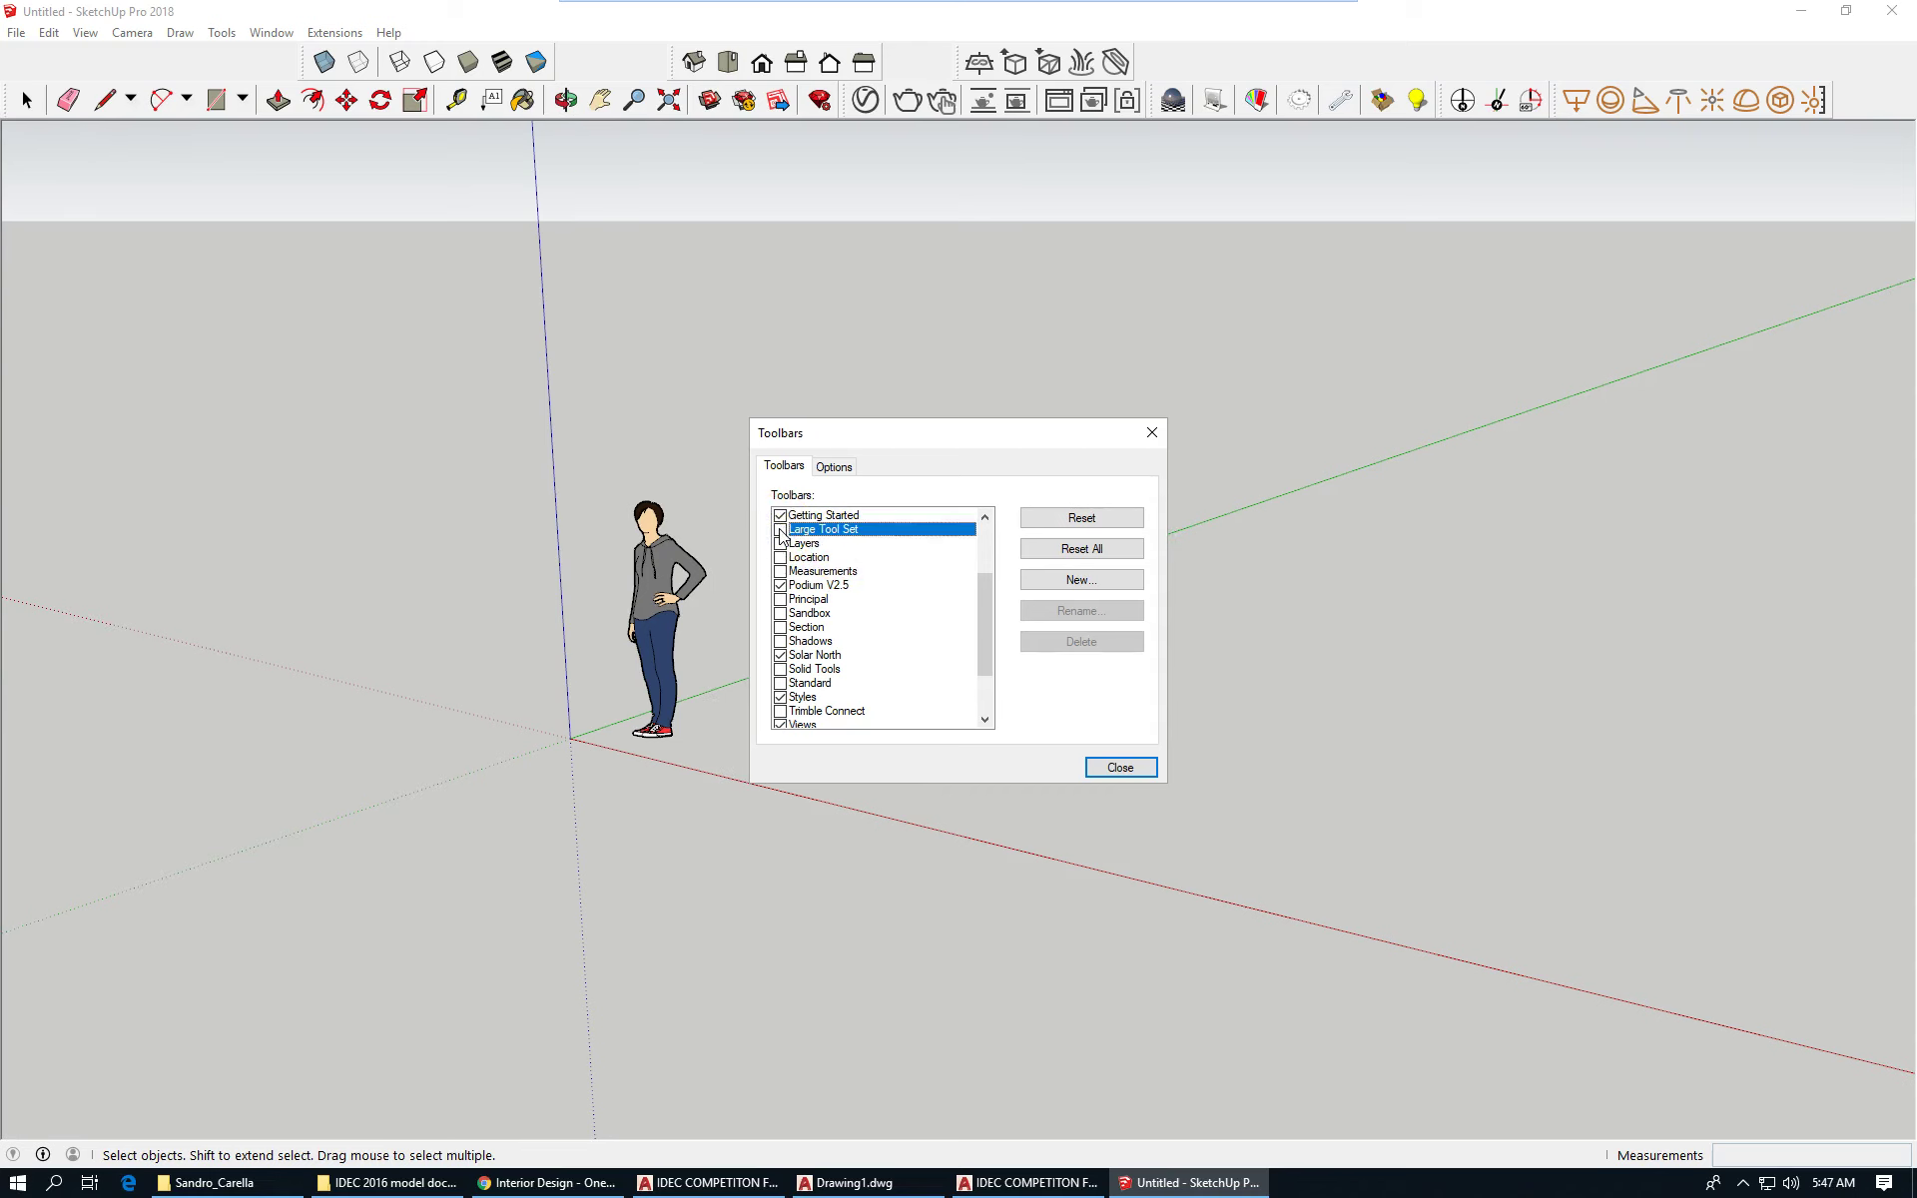
{"action": "left_click", "coordinate": [780, 530]}
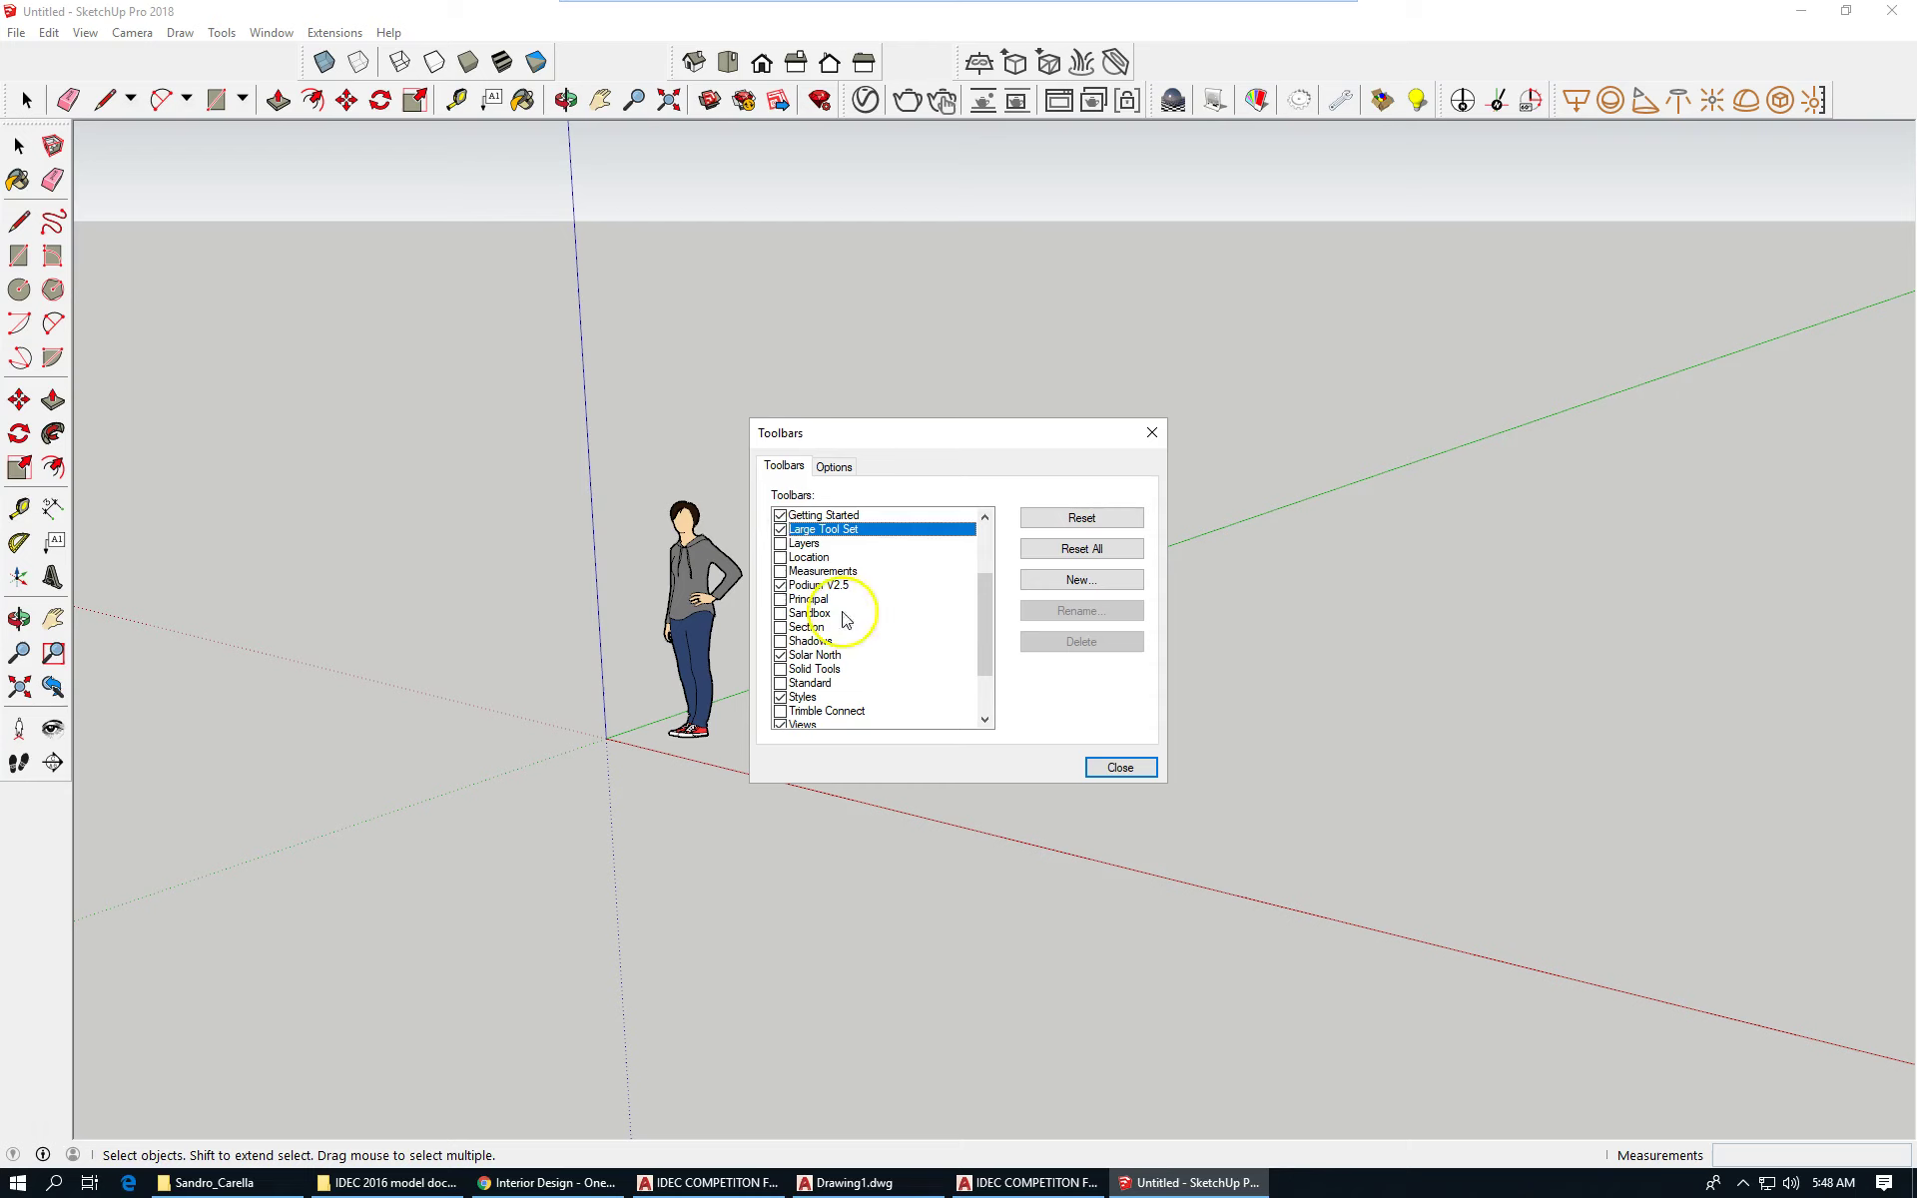
{"action": "left_click_drag", "start_coordinate": [983, 597], "coordinate": [983, 643]}
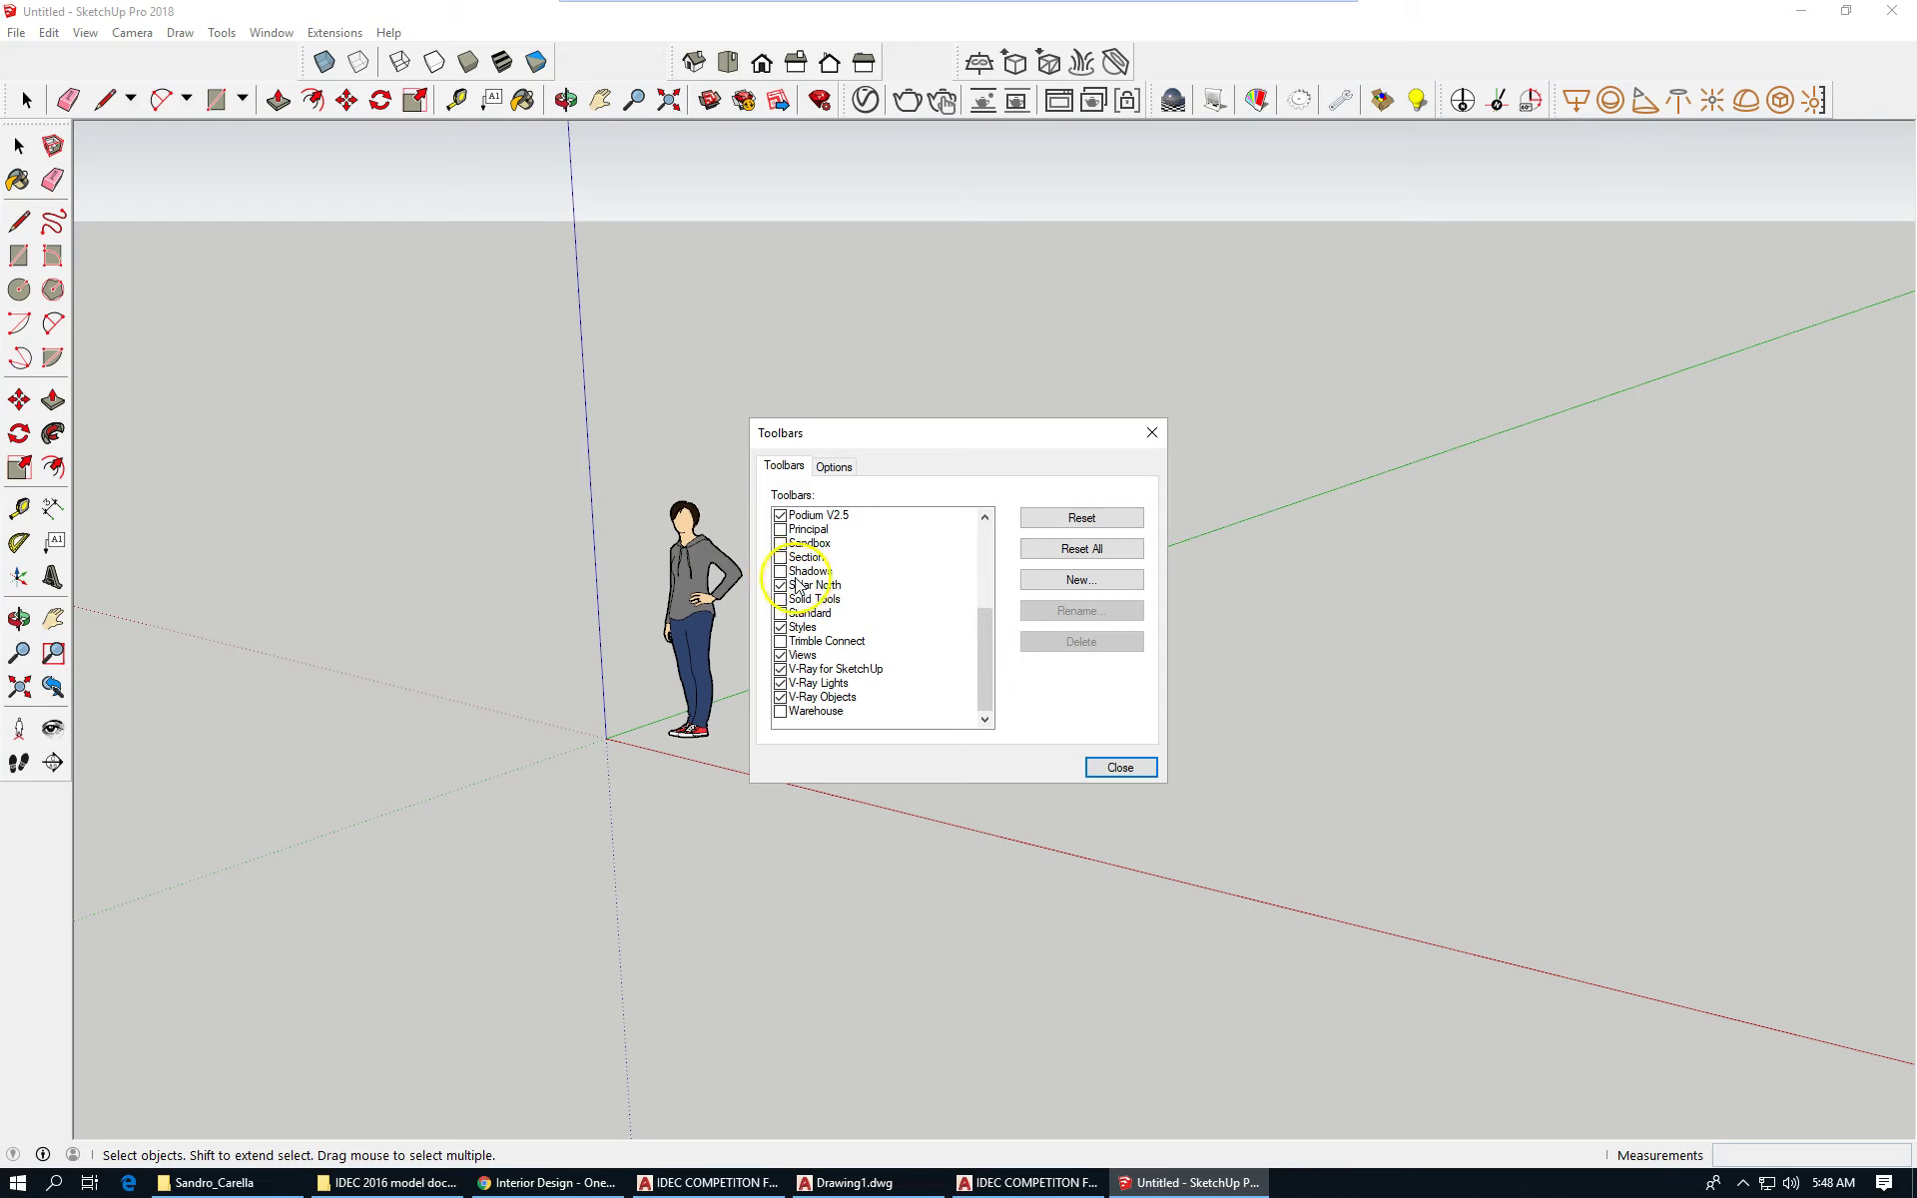
{"action": "left_click_drag", "start_coordinate": [989, 651], "coordinate": [985, 631]}
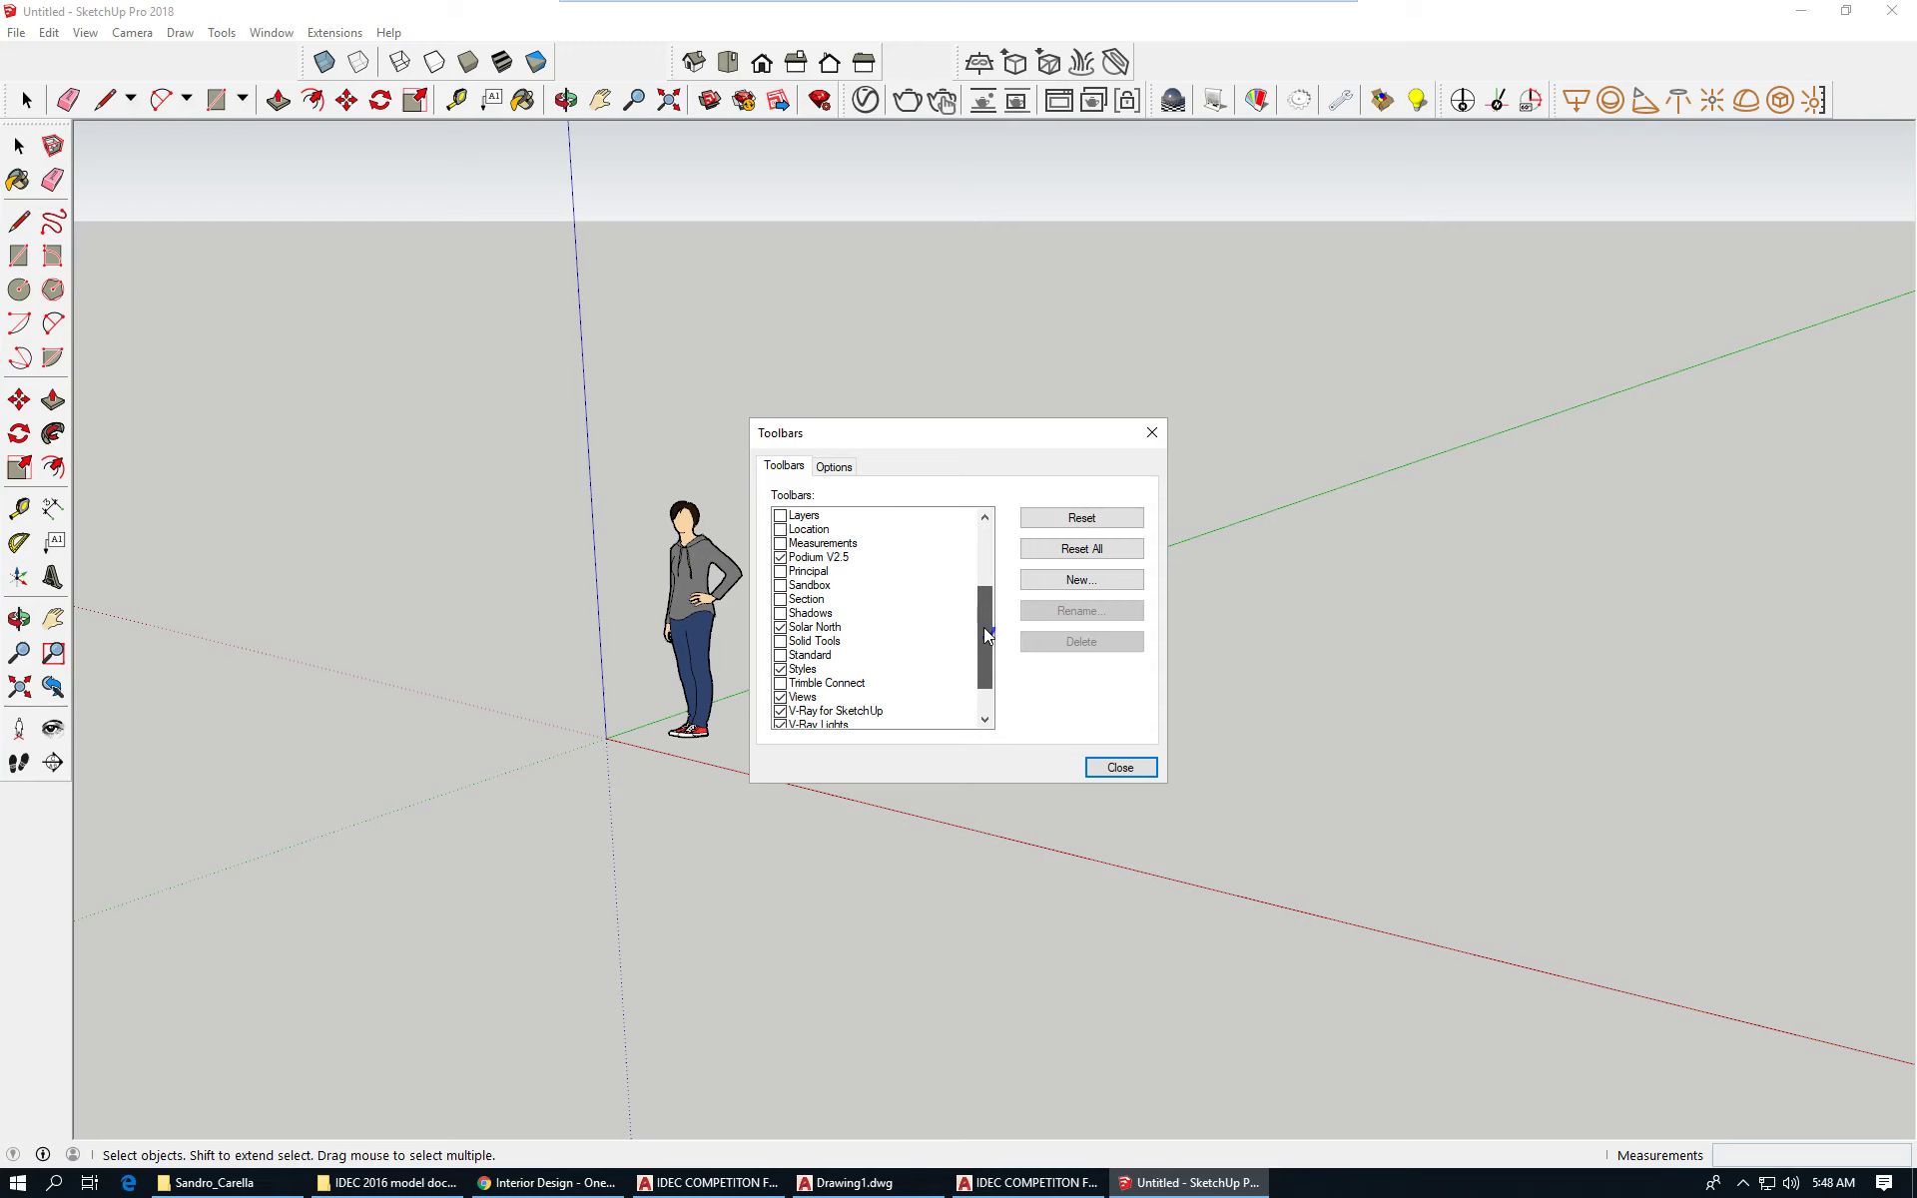
{"action": "left_click_drag", "start_coordinate": [984, 627], "coordinate": [974, 644]}
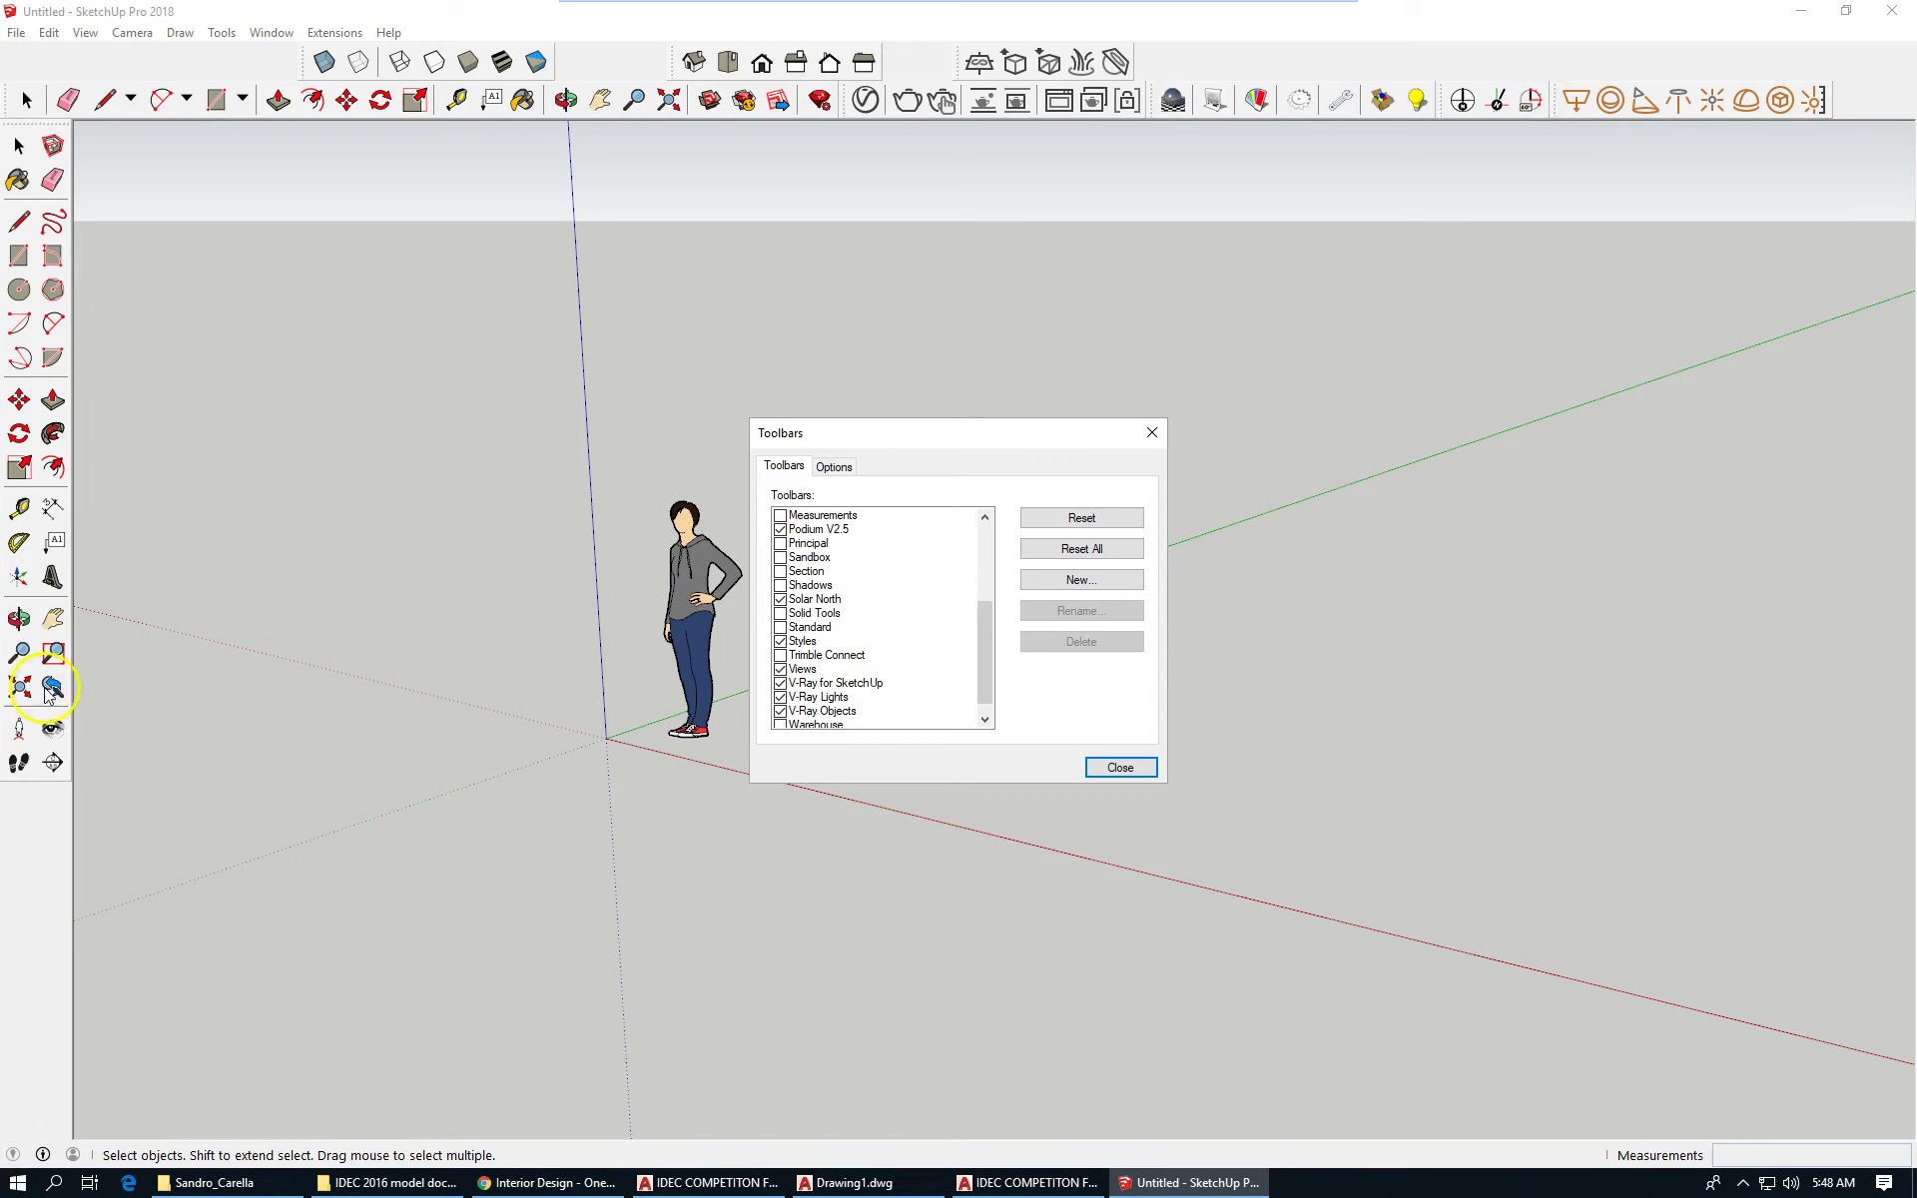
{"action": "left_click", "coordinate": [1119, 765]}
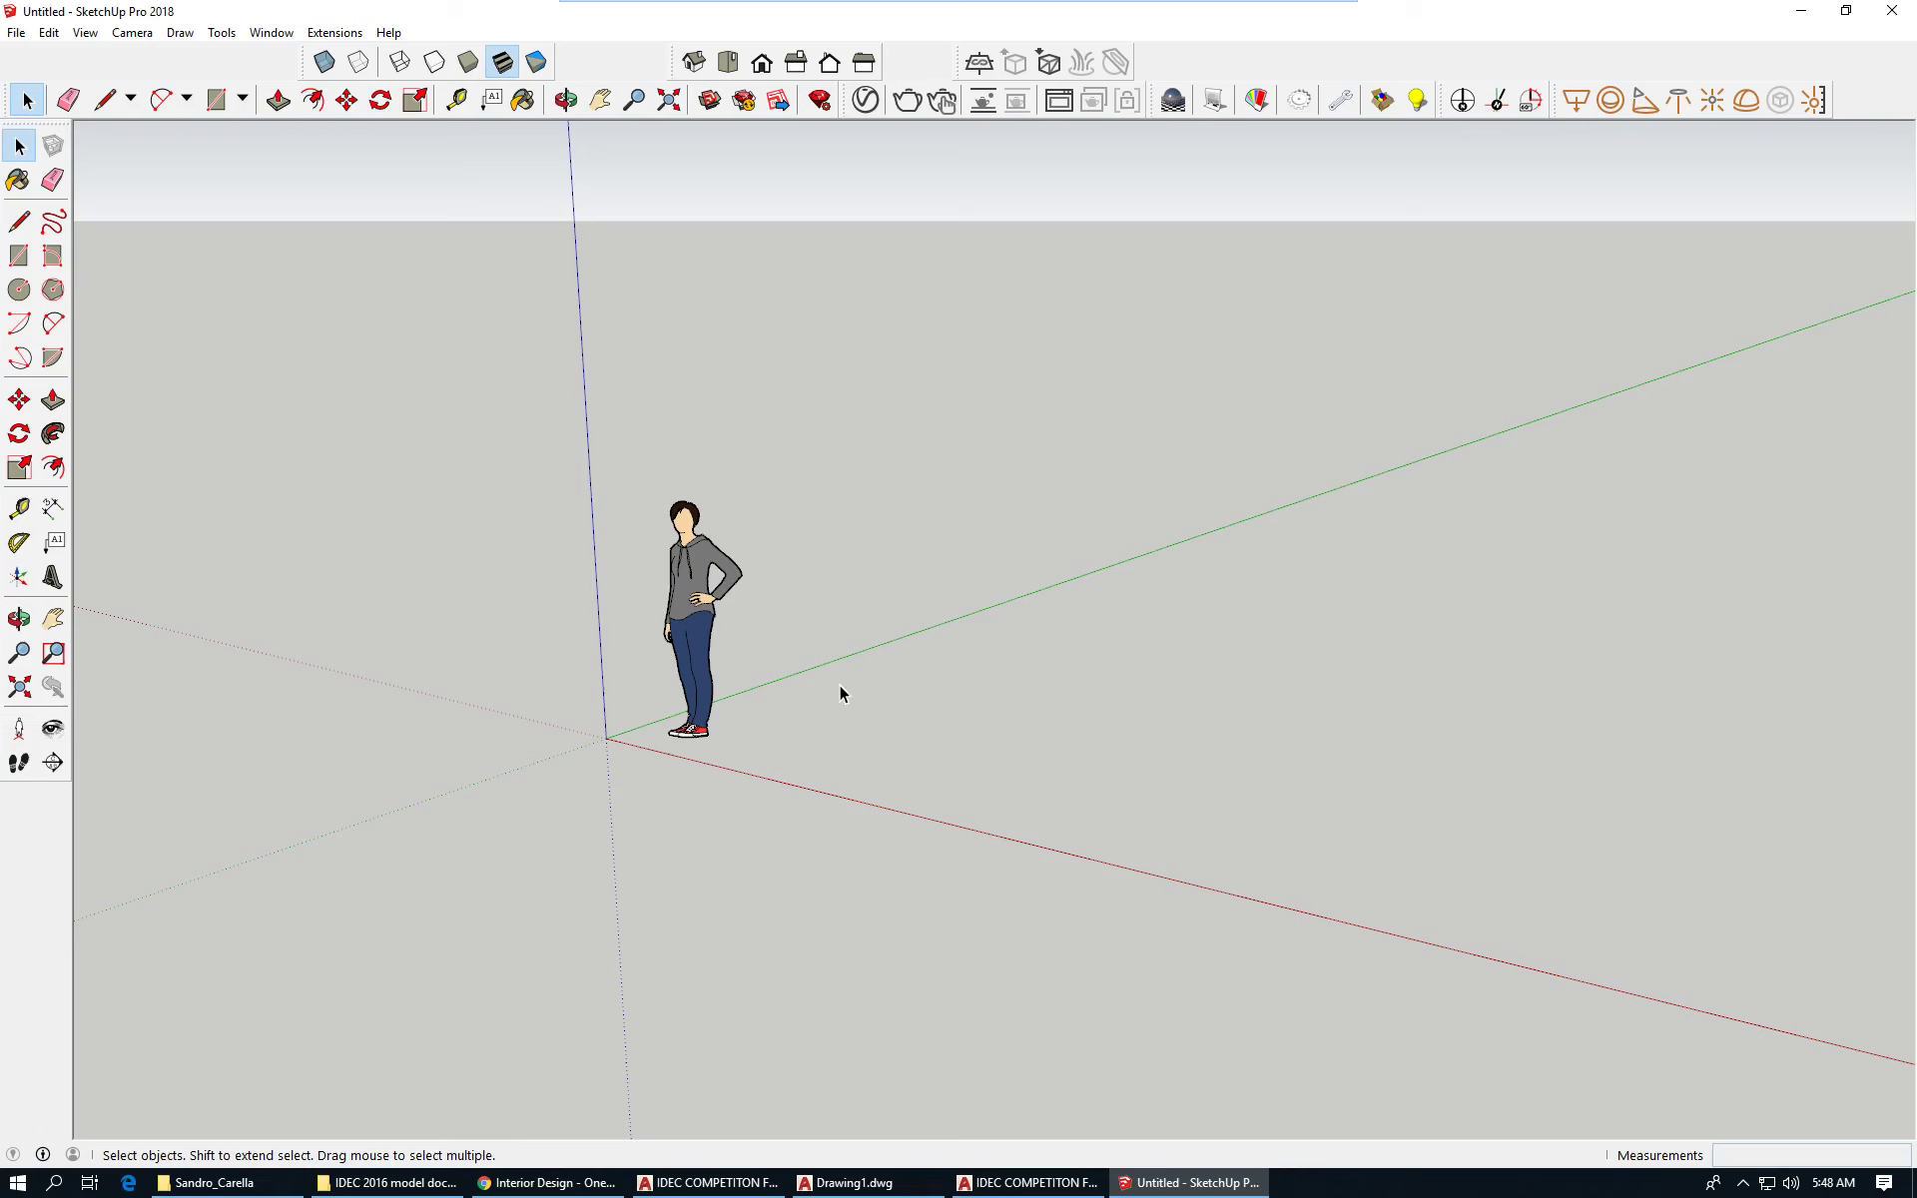
Select the standing person scale figure and delete it, leaving only the axes.
{"action": "scroll", "coordinate": [507, 611], "scroll_direction": "down", "scroll_amount": 2}
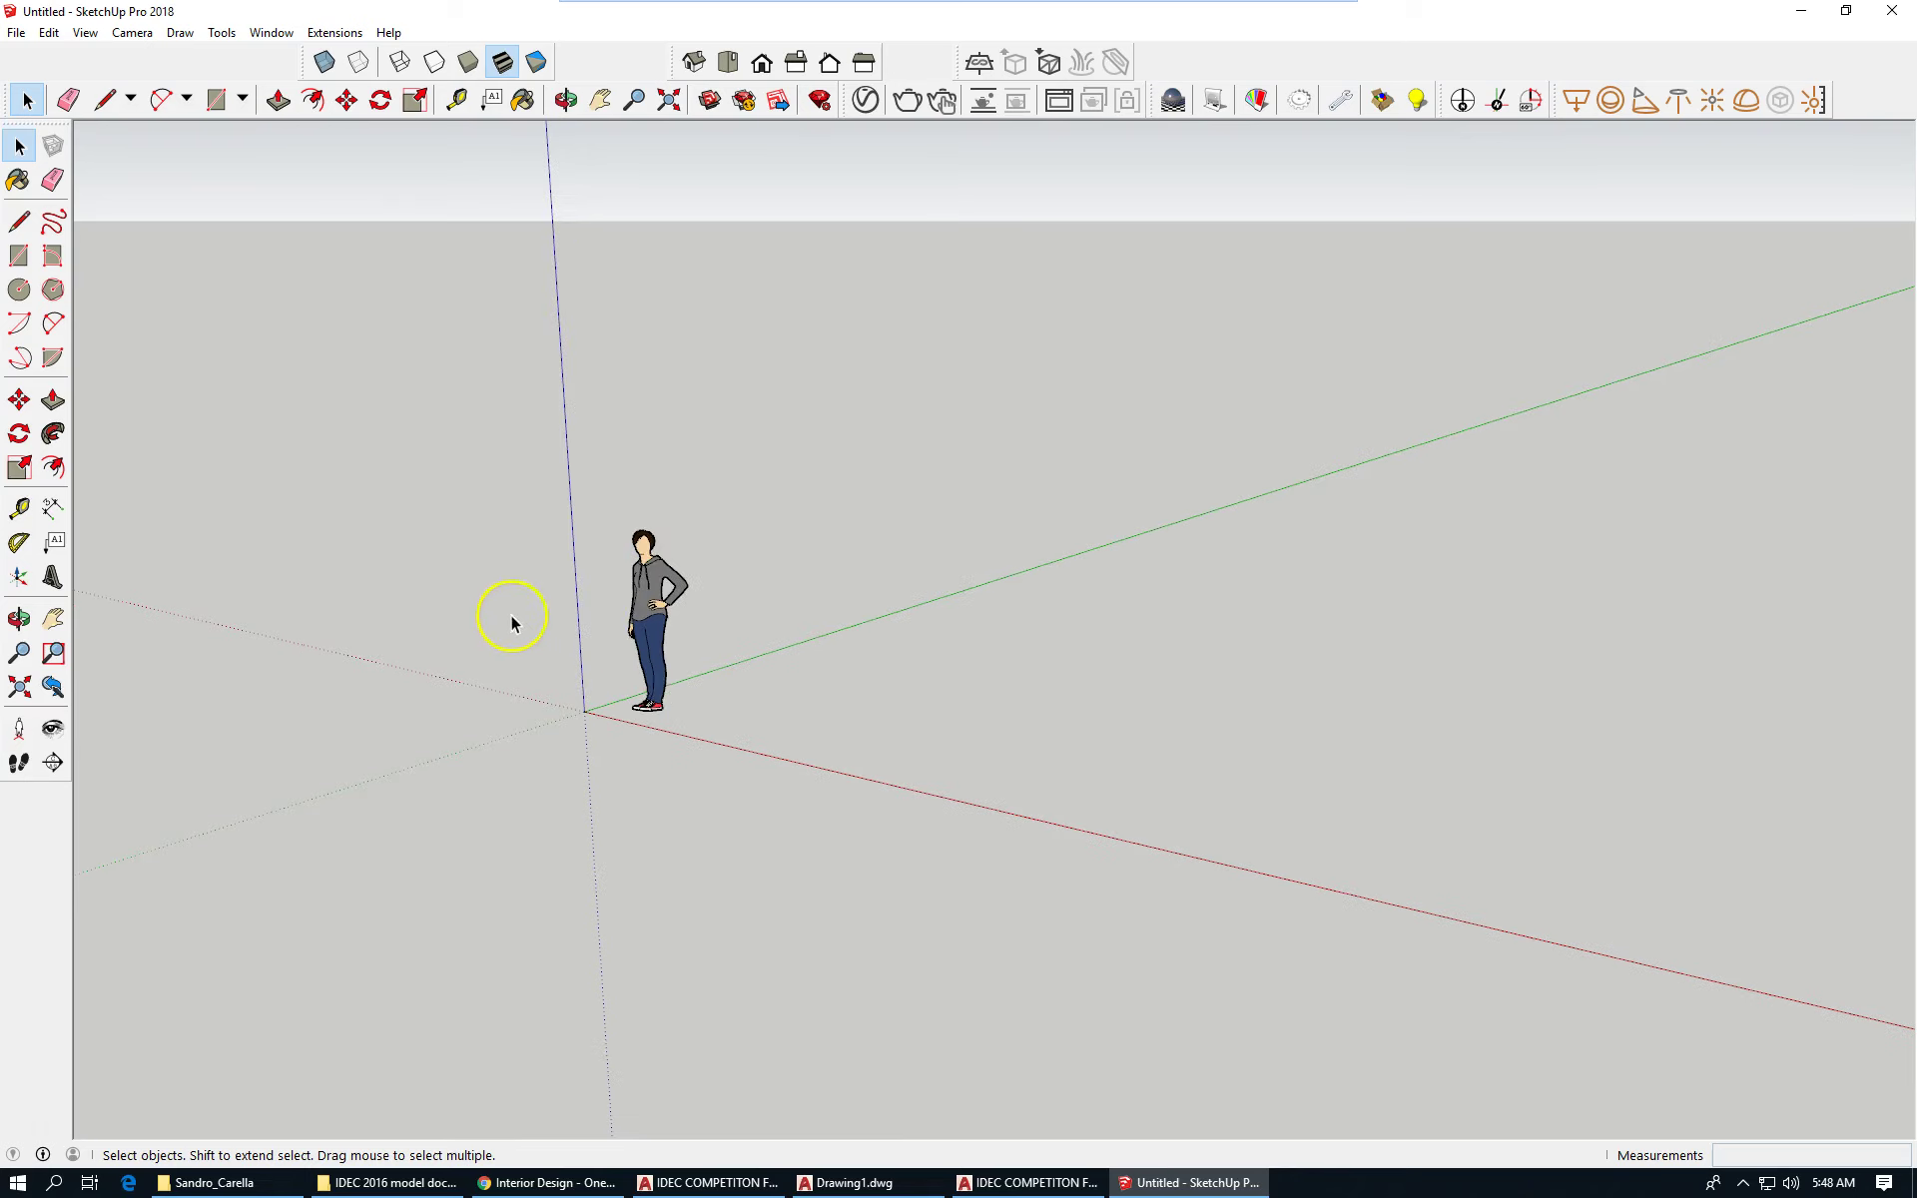
{"action": "scroll", "coordinate": [507, 609], "scroll_direction": "down", "scroll_amount": 1}
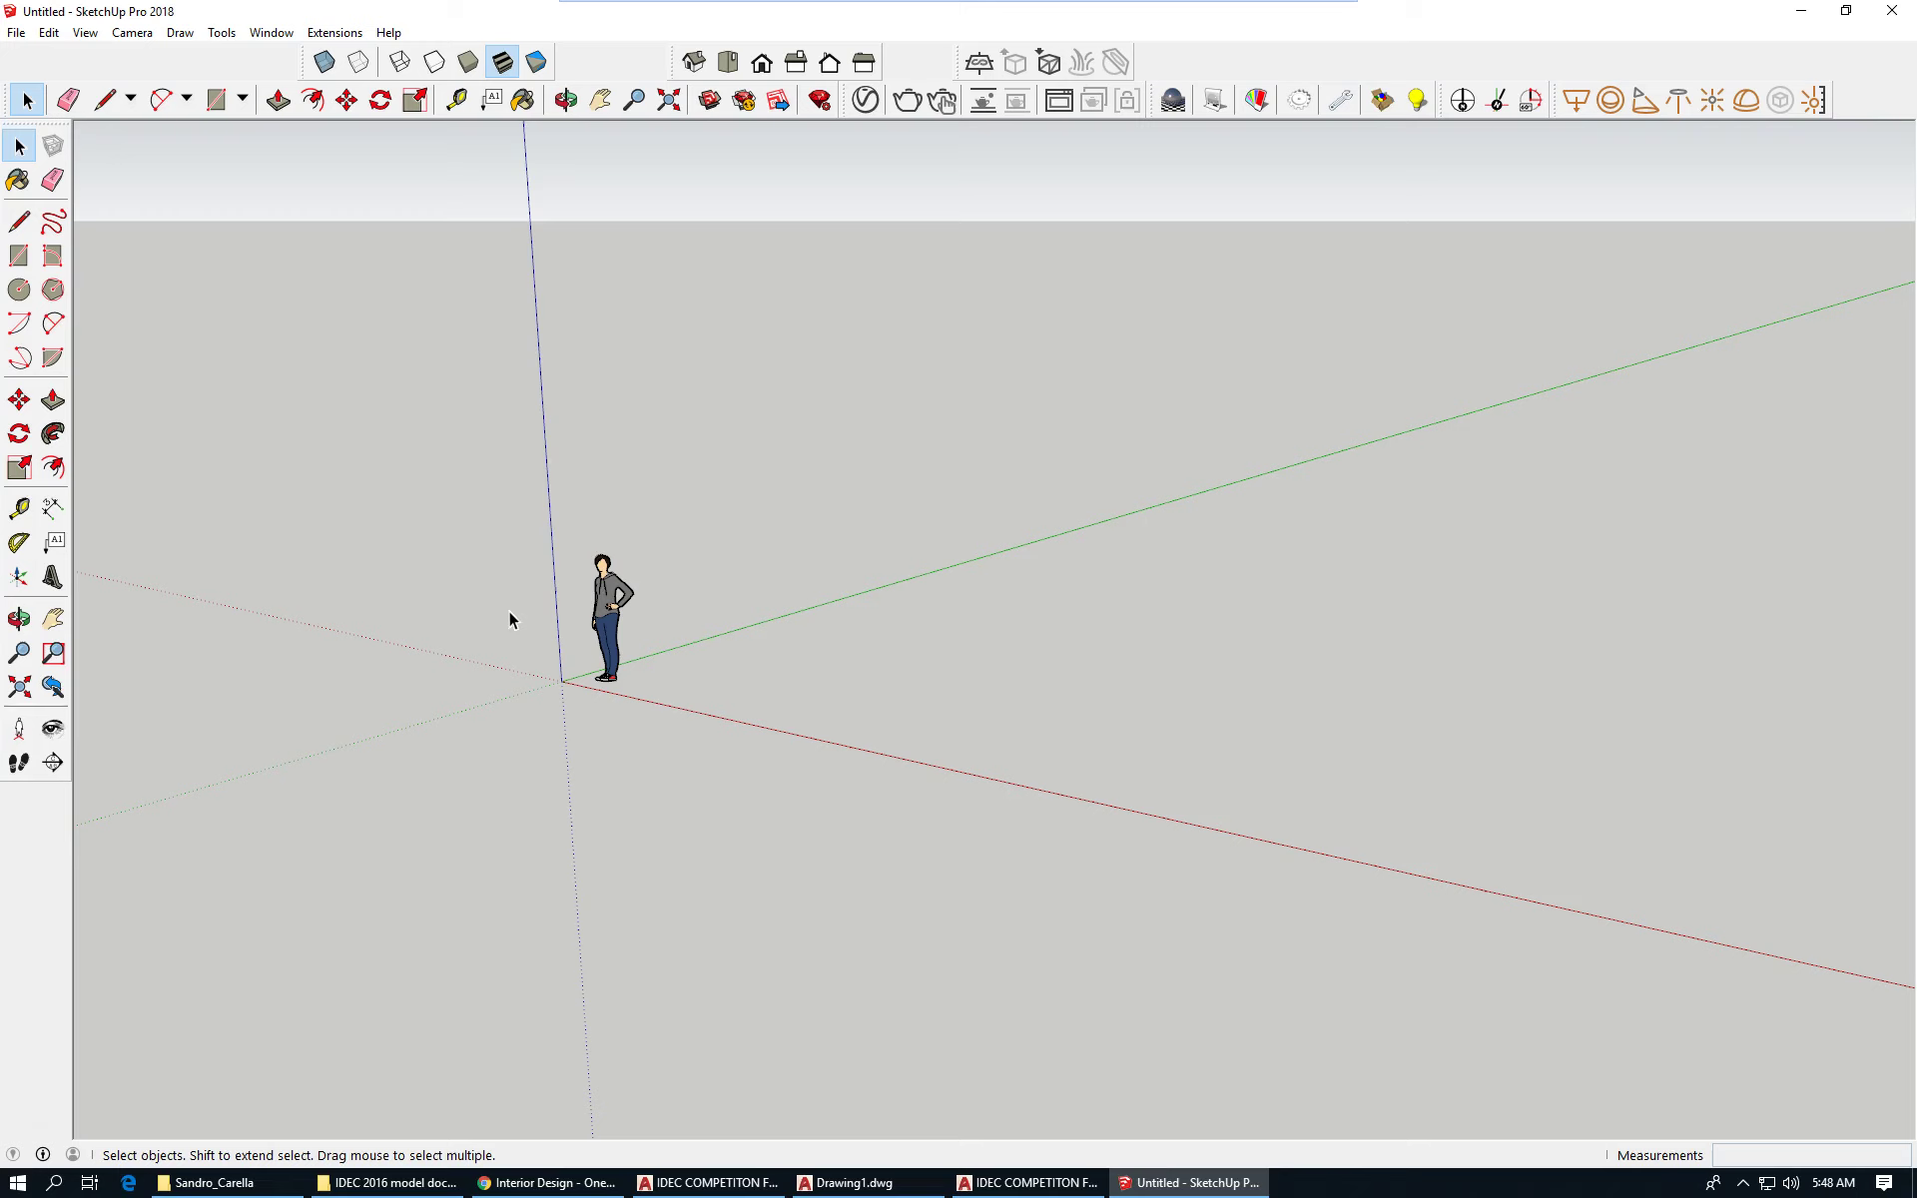
{"action": "left_click", "coordinate": [609, 624]}
{"action": "scroll", "coordinate": [602, 659], "scroll_direction": "up", "scroll_amount": 4}
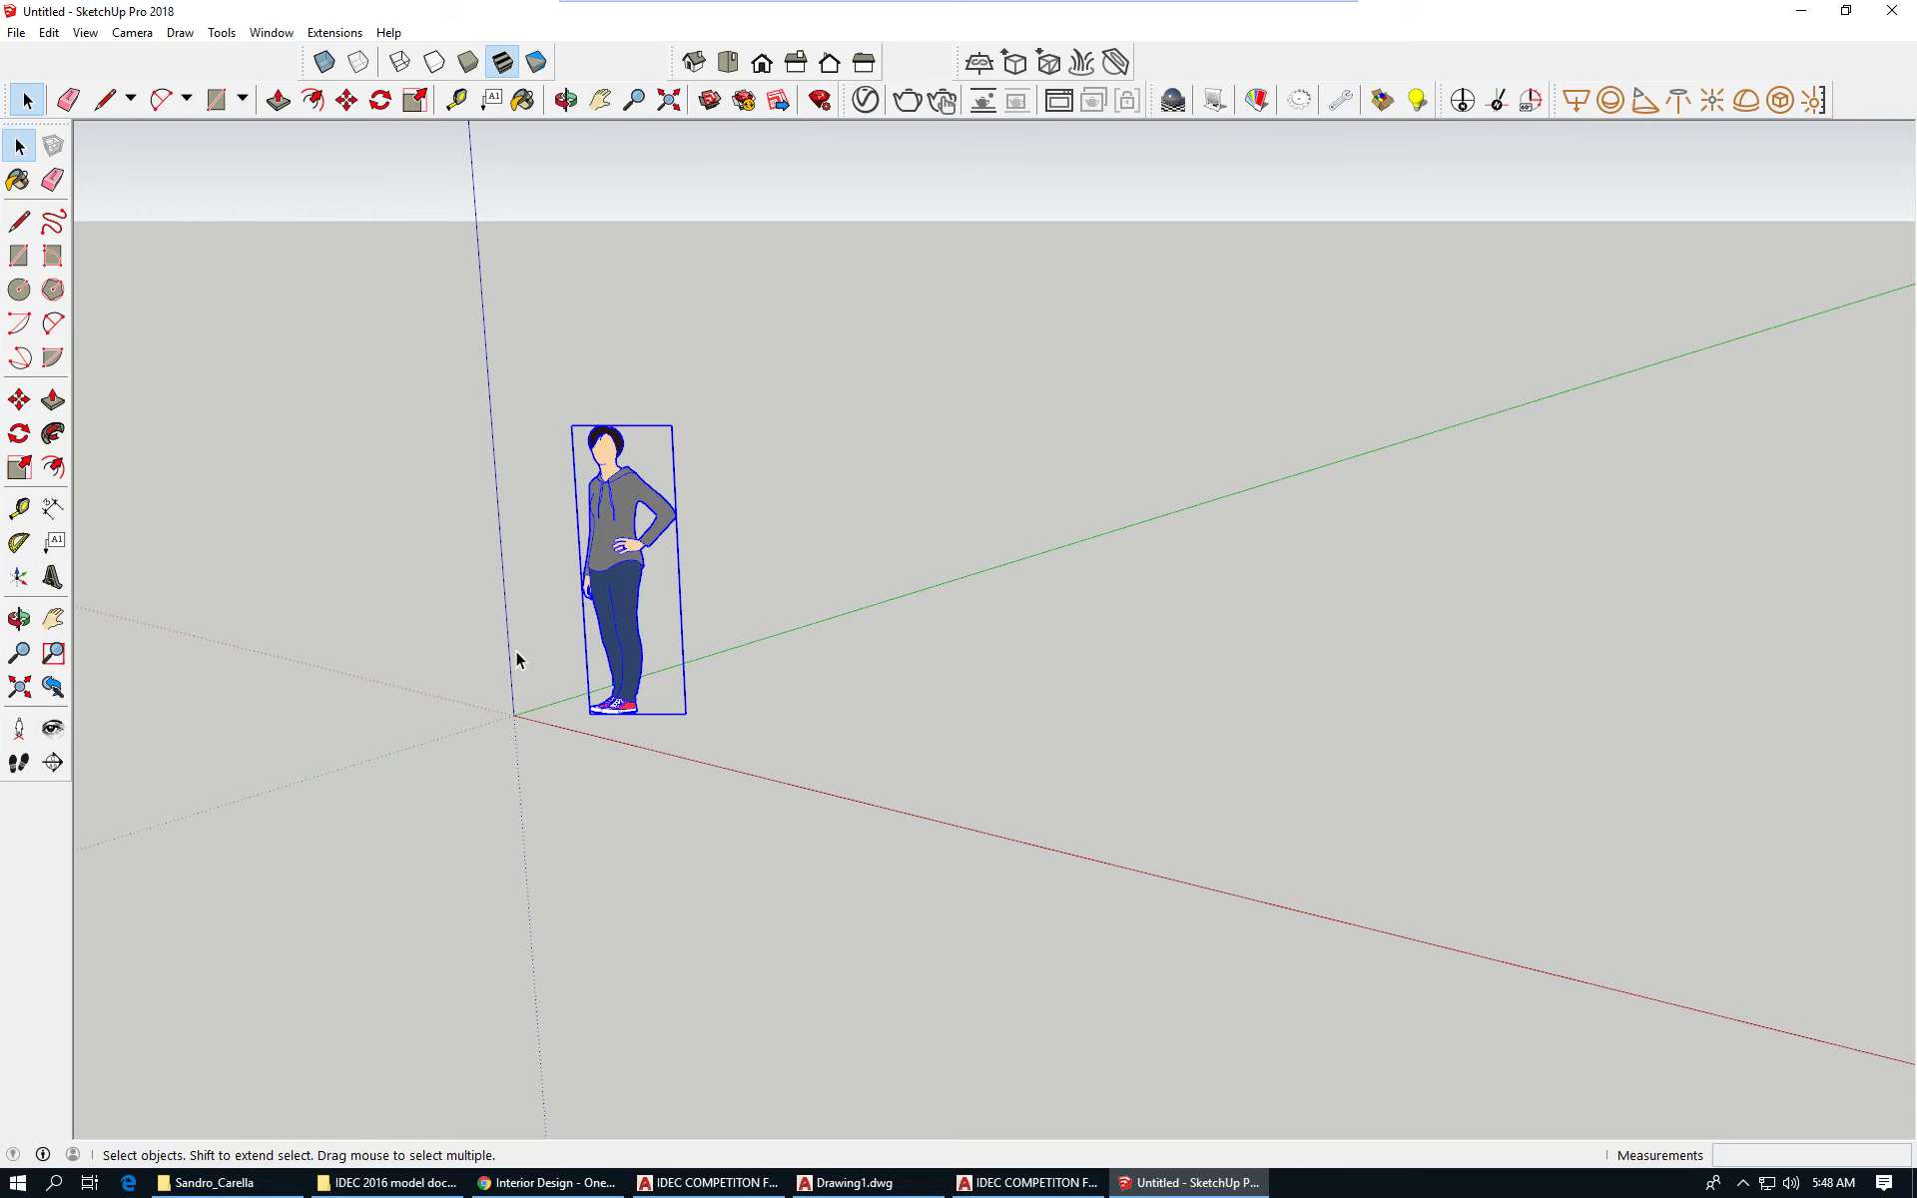
{"action": "key", "text": "Delete"}
{"action": "scroll", "coordinate": [420, 678], "scroll_direction": "down", "scroll_amount": 2}
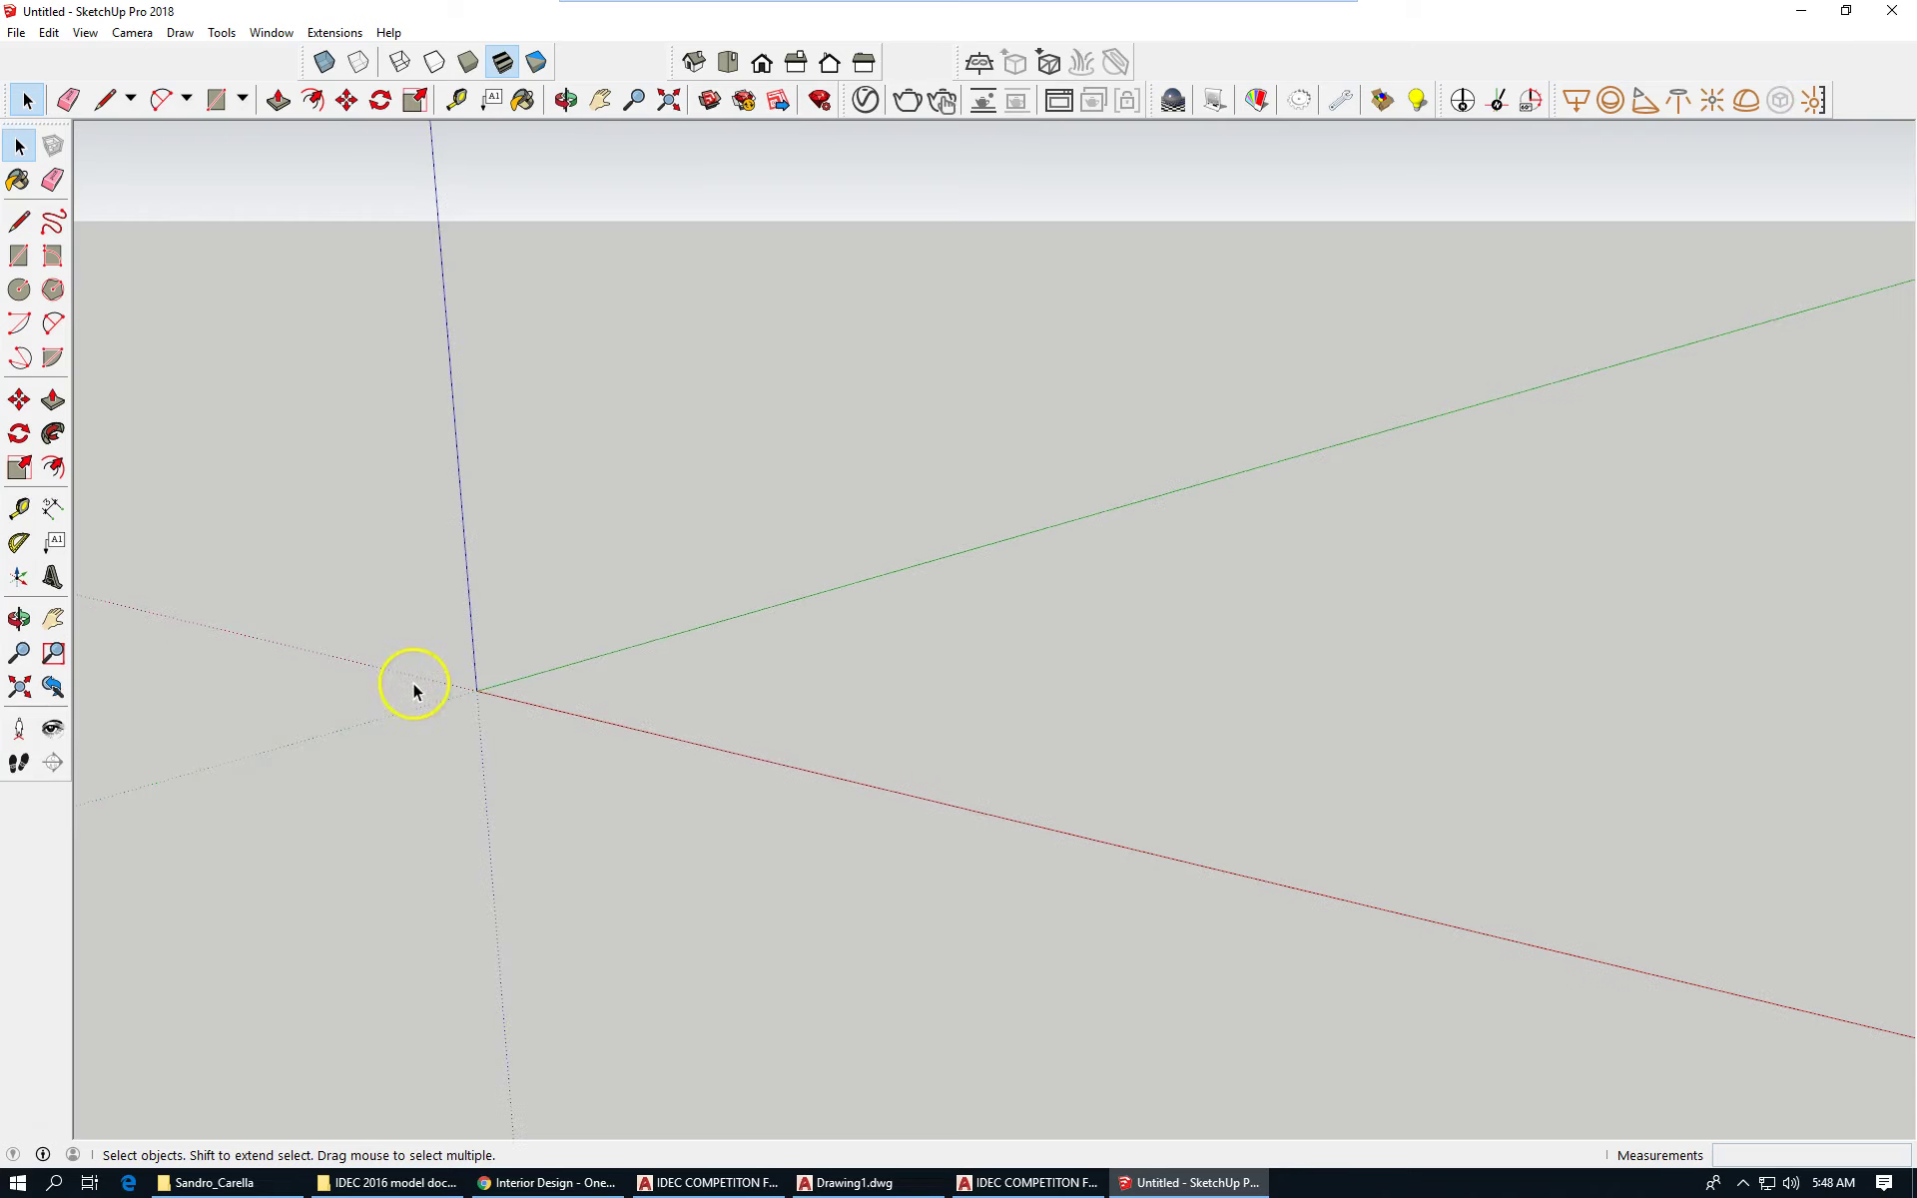
{"action": "scroll", "coordinate": [459, 690], "scroll_direction": "up", "scroll_amount": 1}
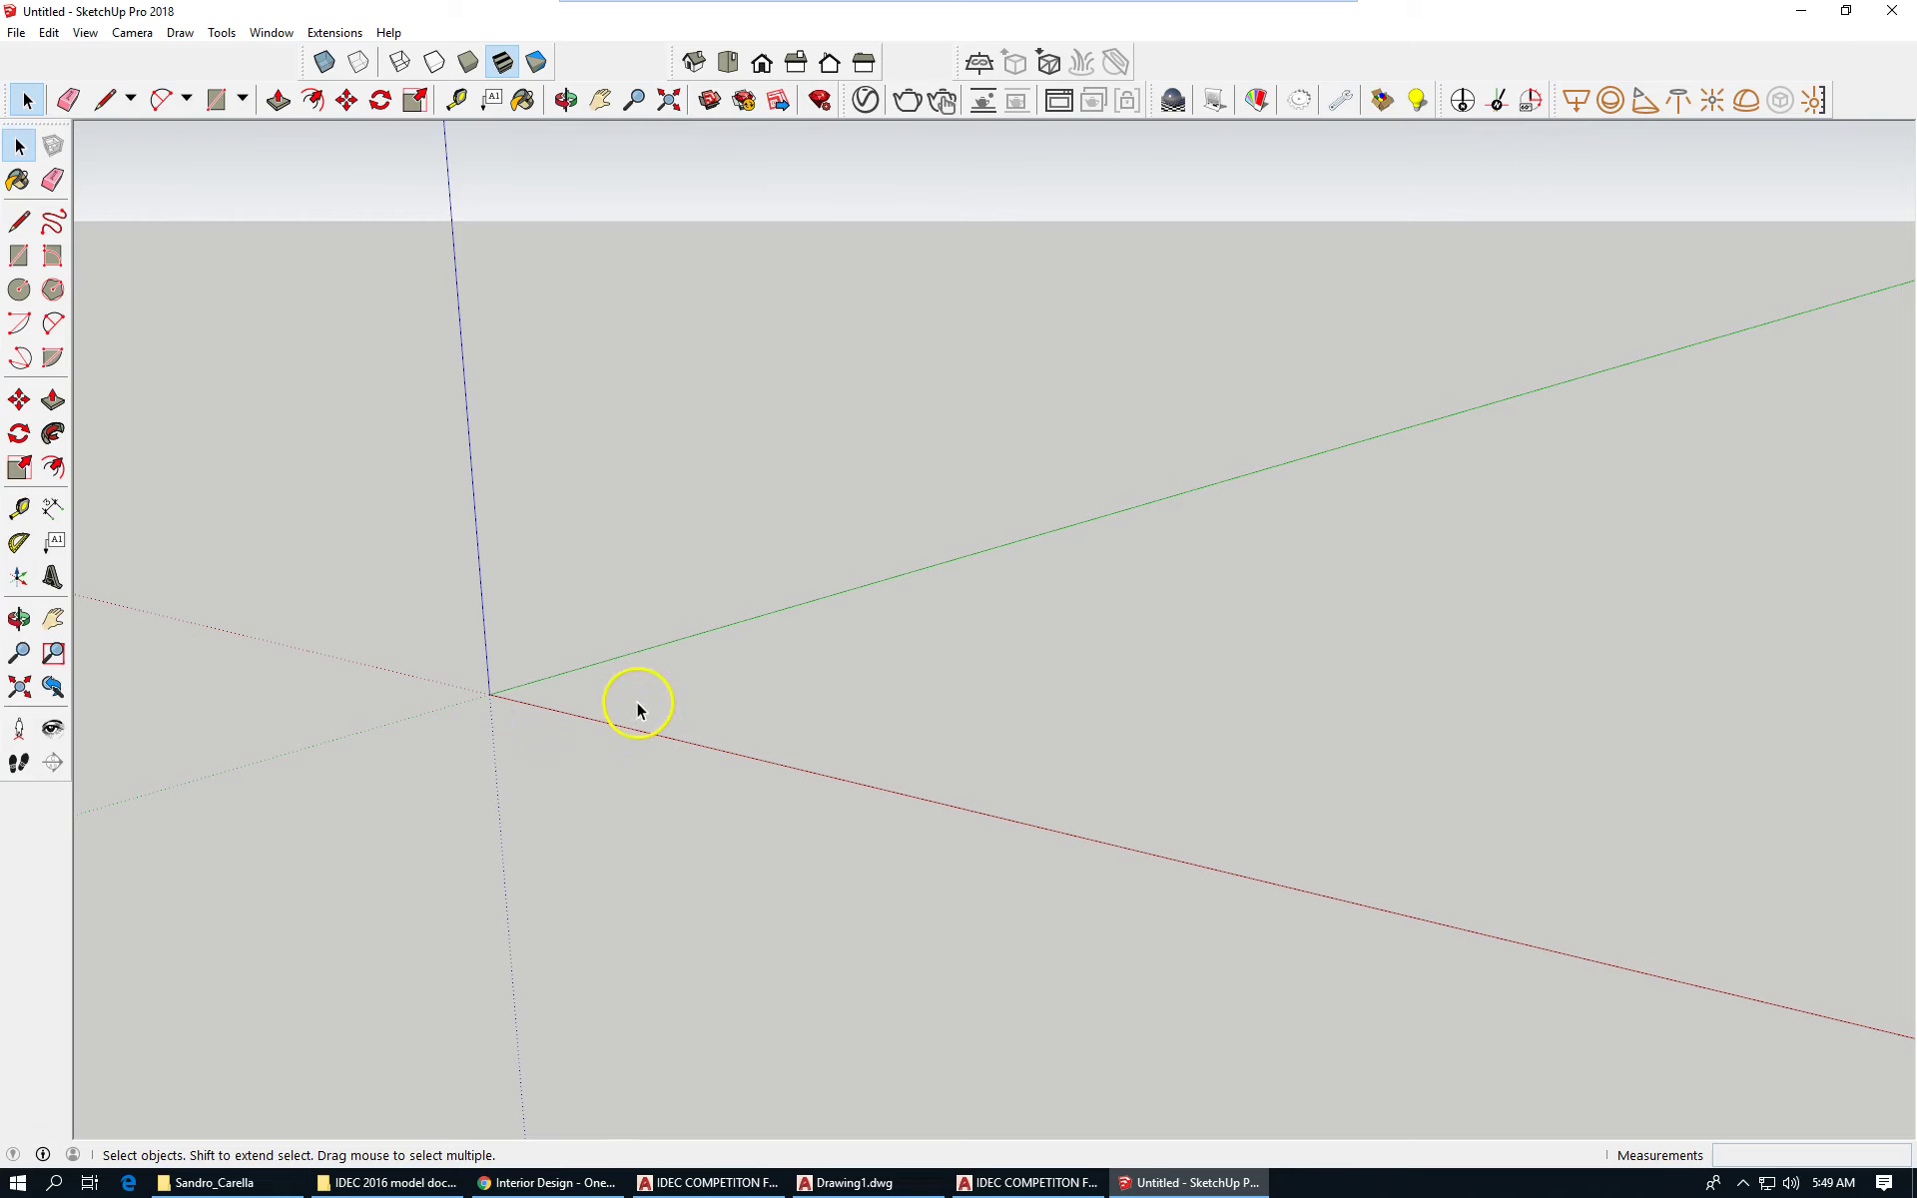
{"action": "scroll", "coordinate": [619, 698], "scroll_direction": "down", "scroll_amount": 2}
{"action": "scroll", "coordinate": [547, 701], "scroll_direction": "down", "scroll_amount": 1}
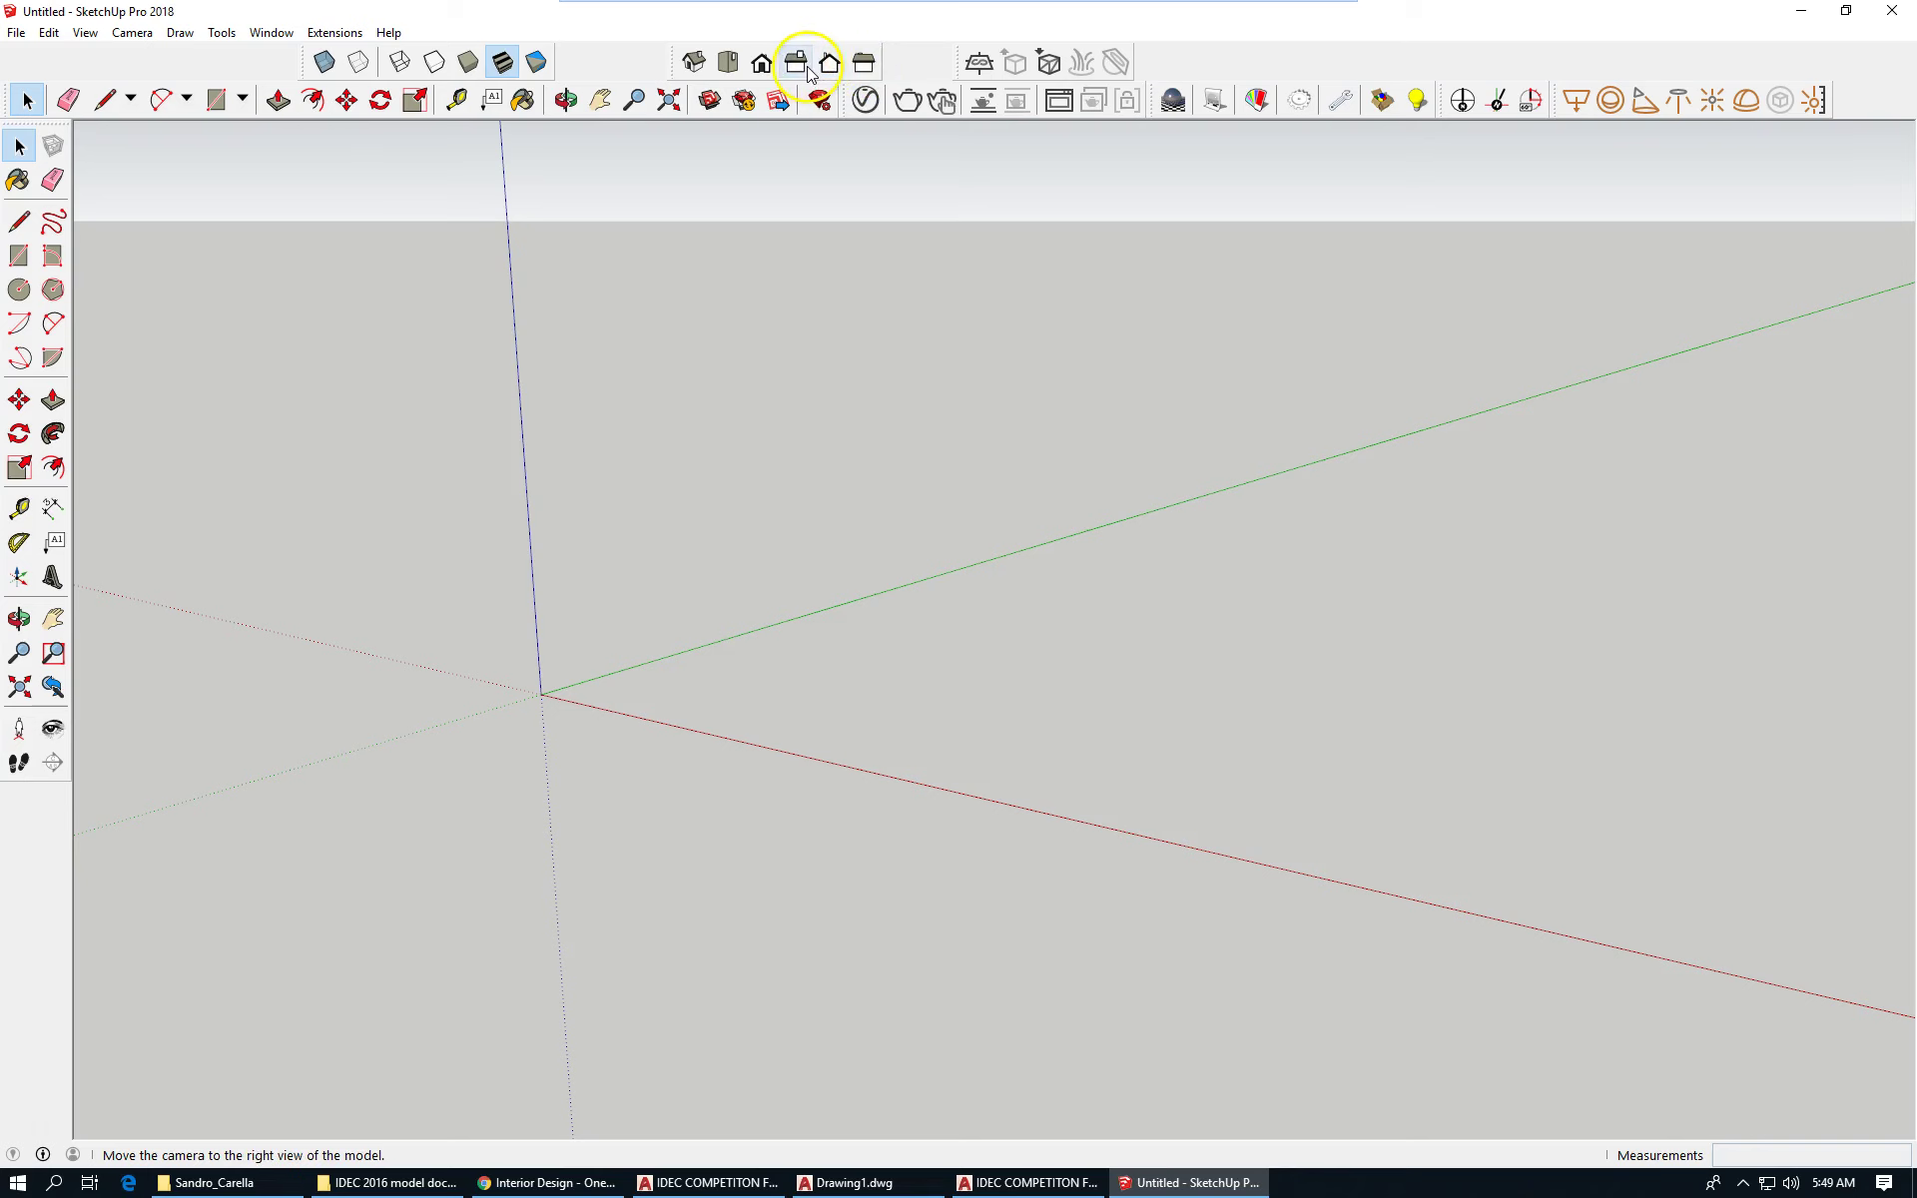
Switch to Top view with a Parallel Projection camera and zoom in.
{"action": "left_click", "coordinate": [729, 64]}
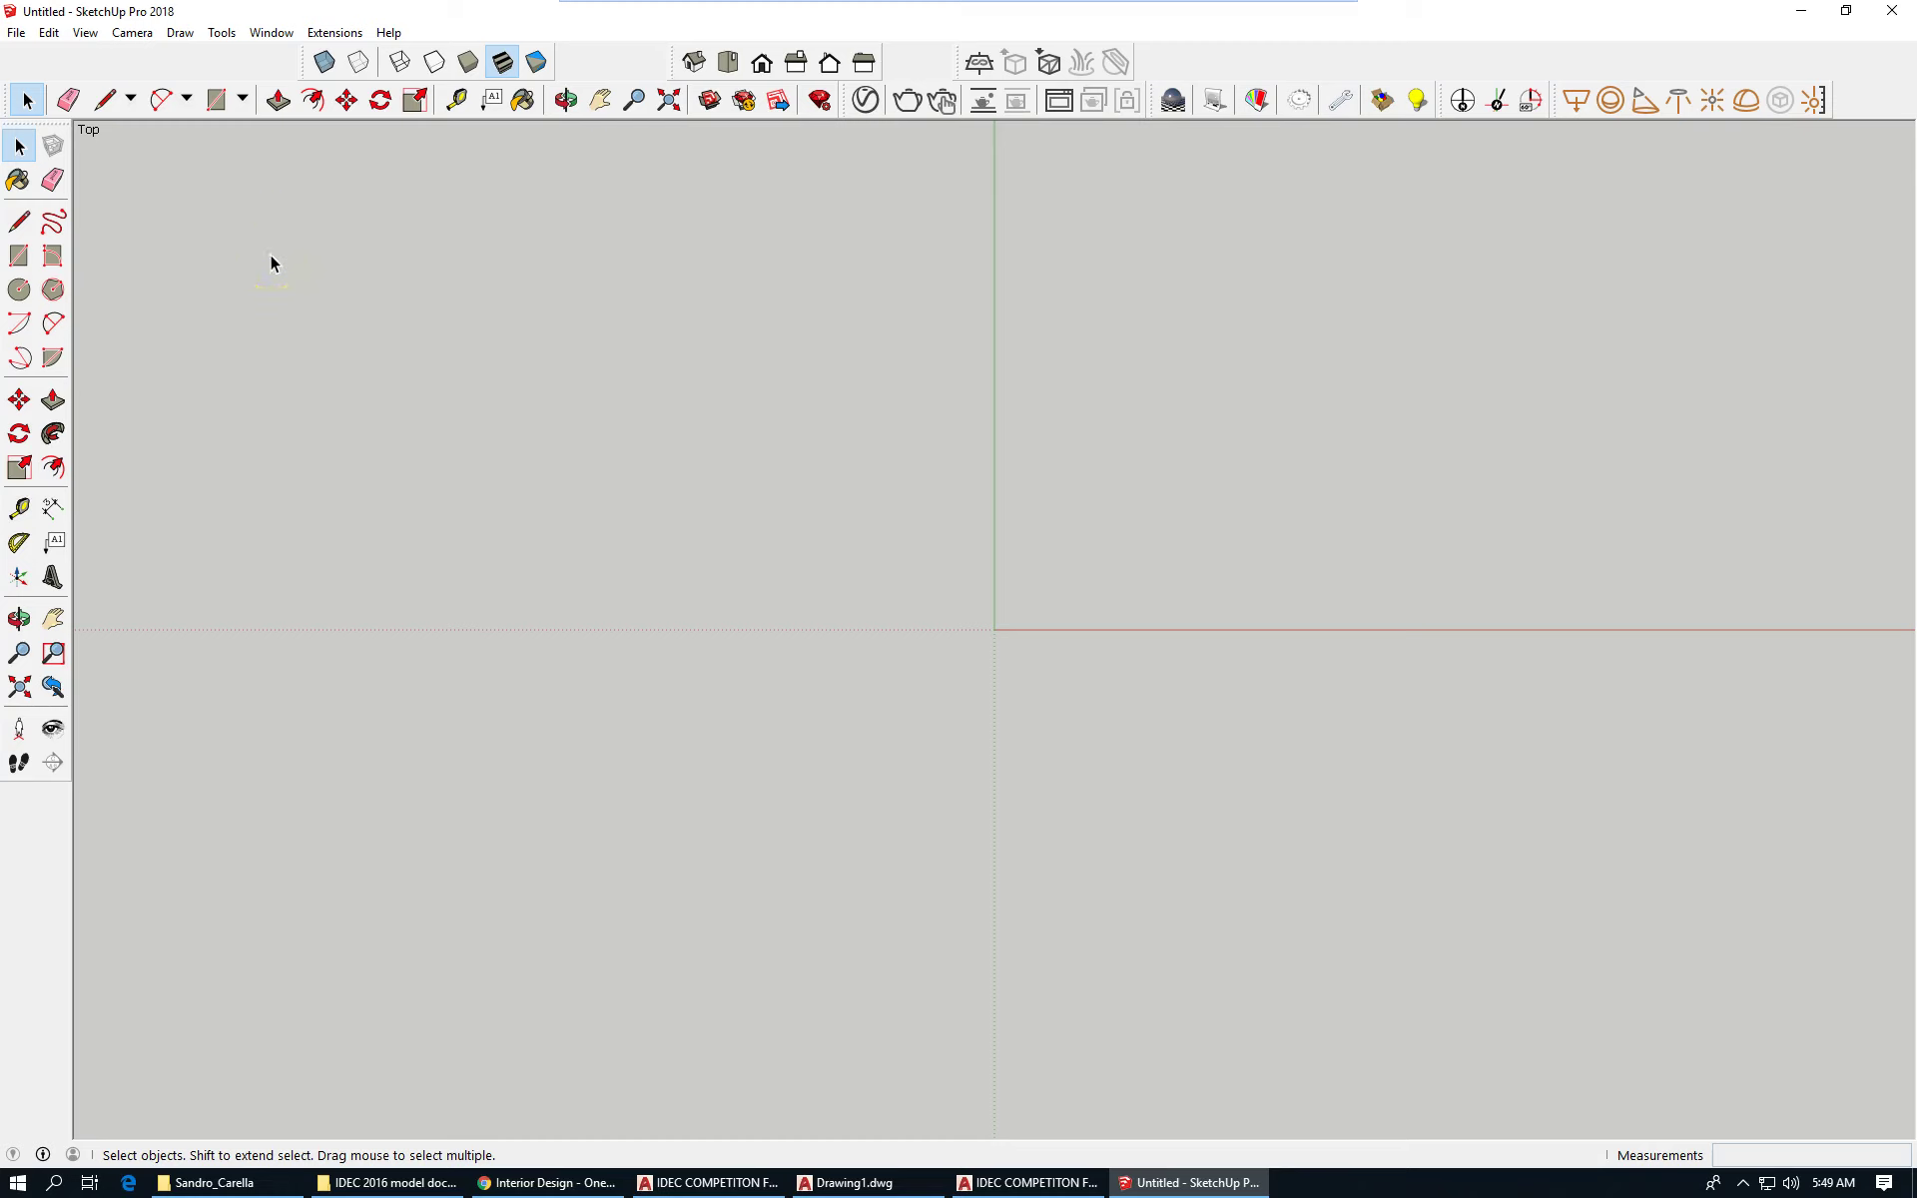
{"action": "left_click", "coordinate": [138, 36]}
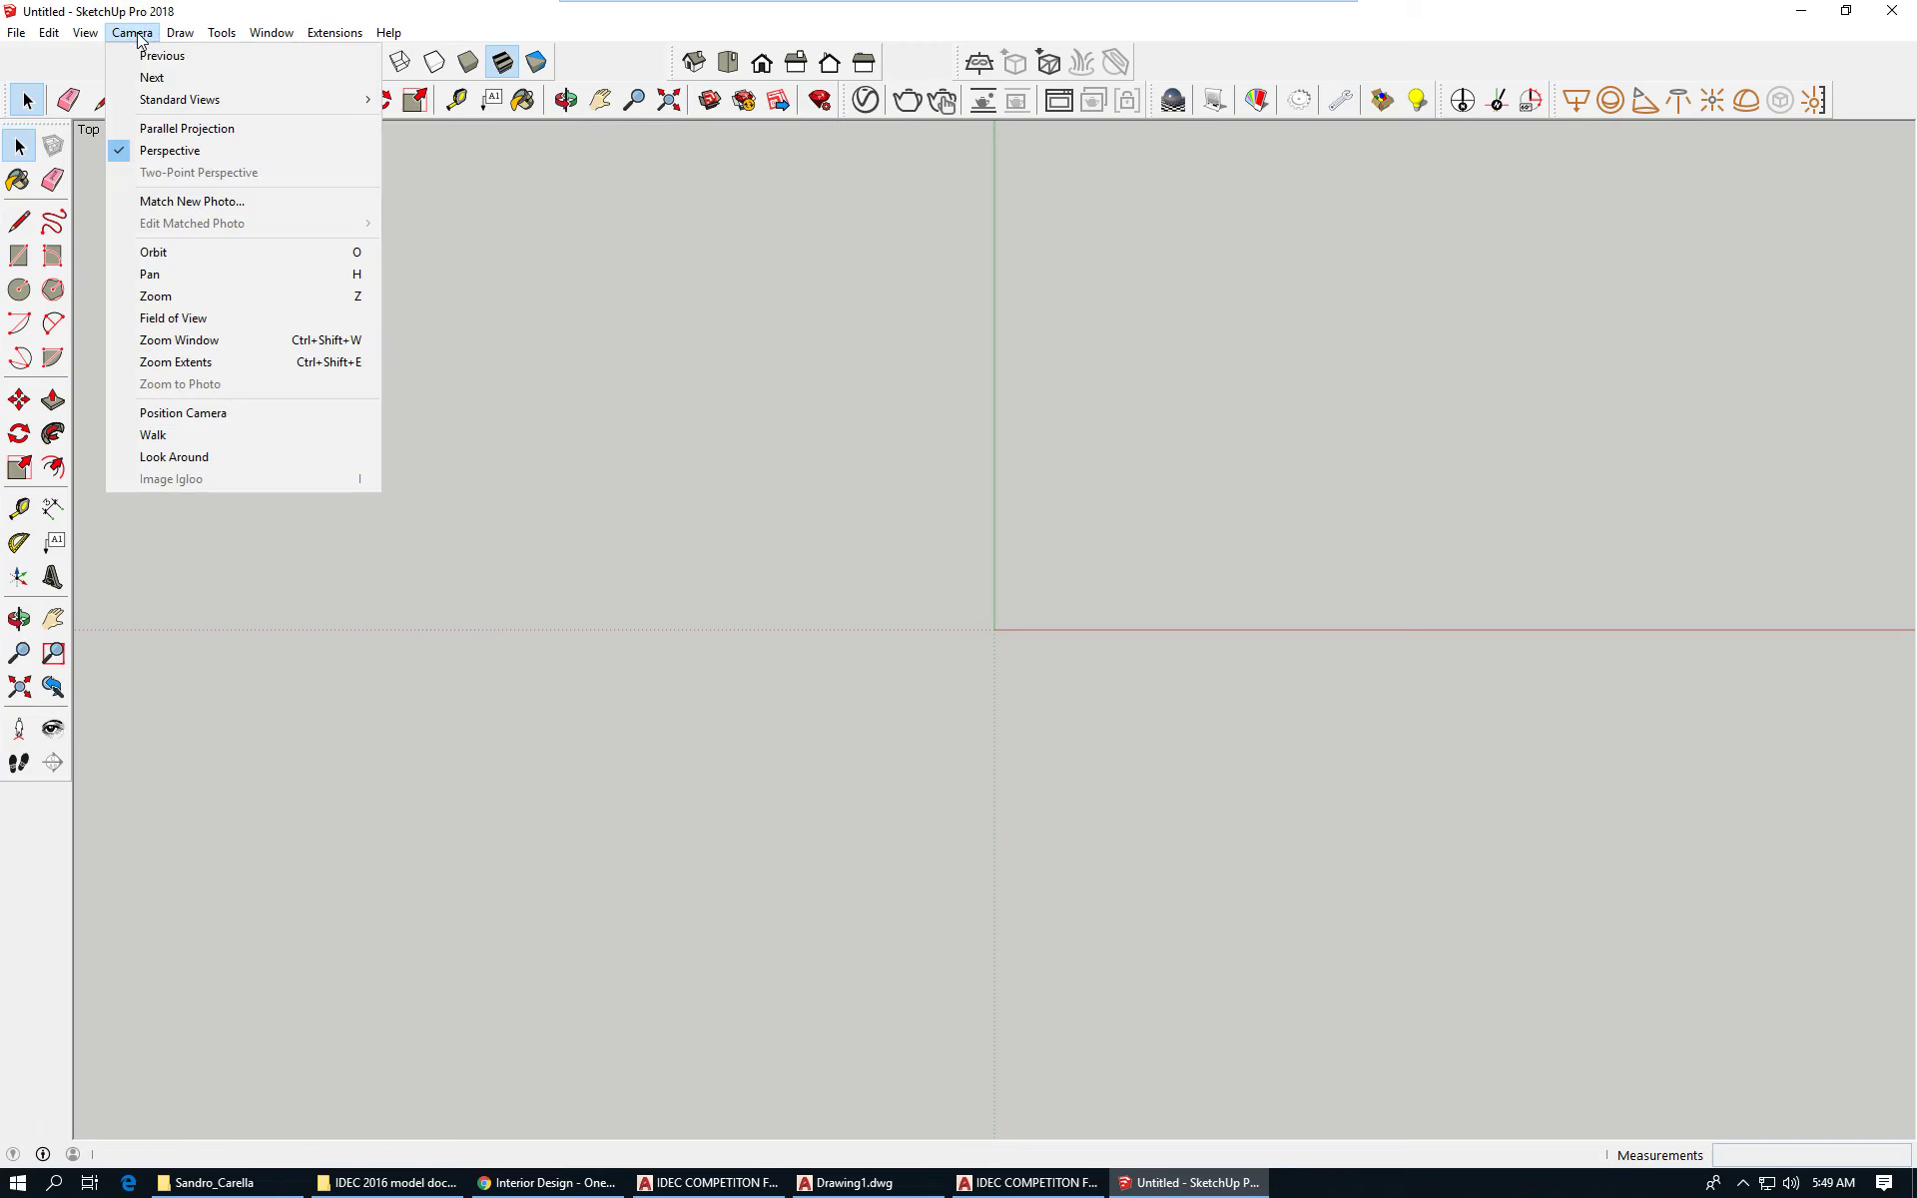
{"action": "left_click", "coordinate": [257, 138]}
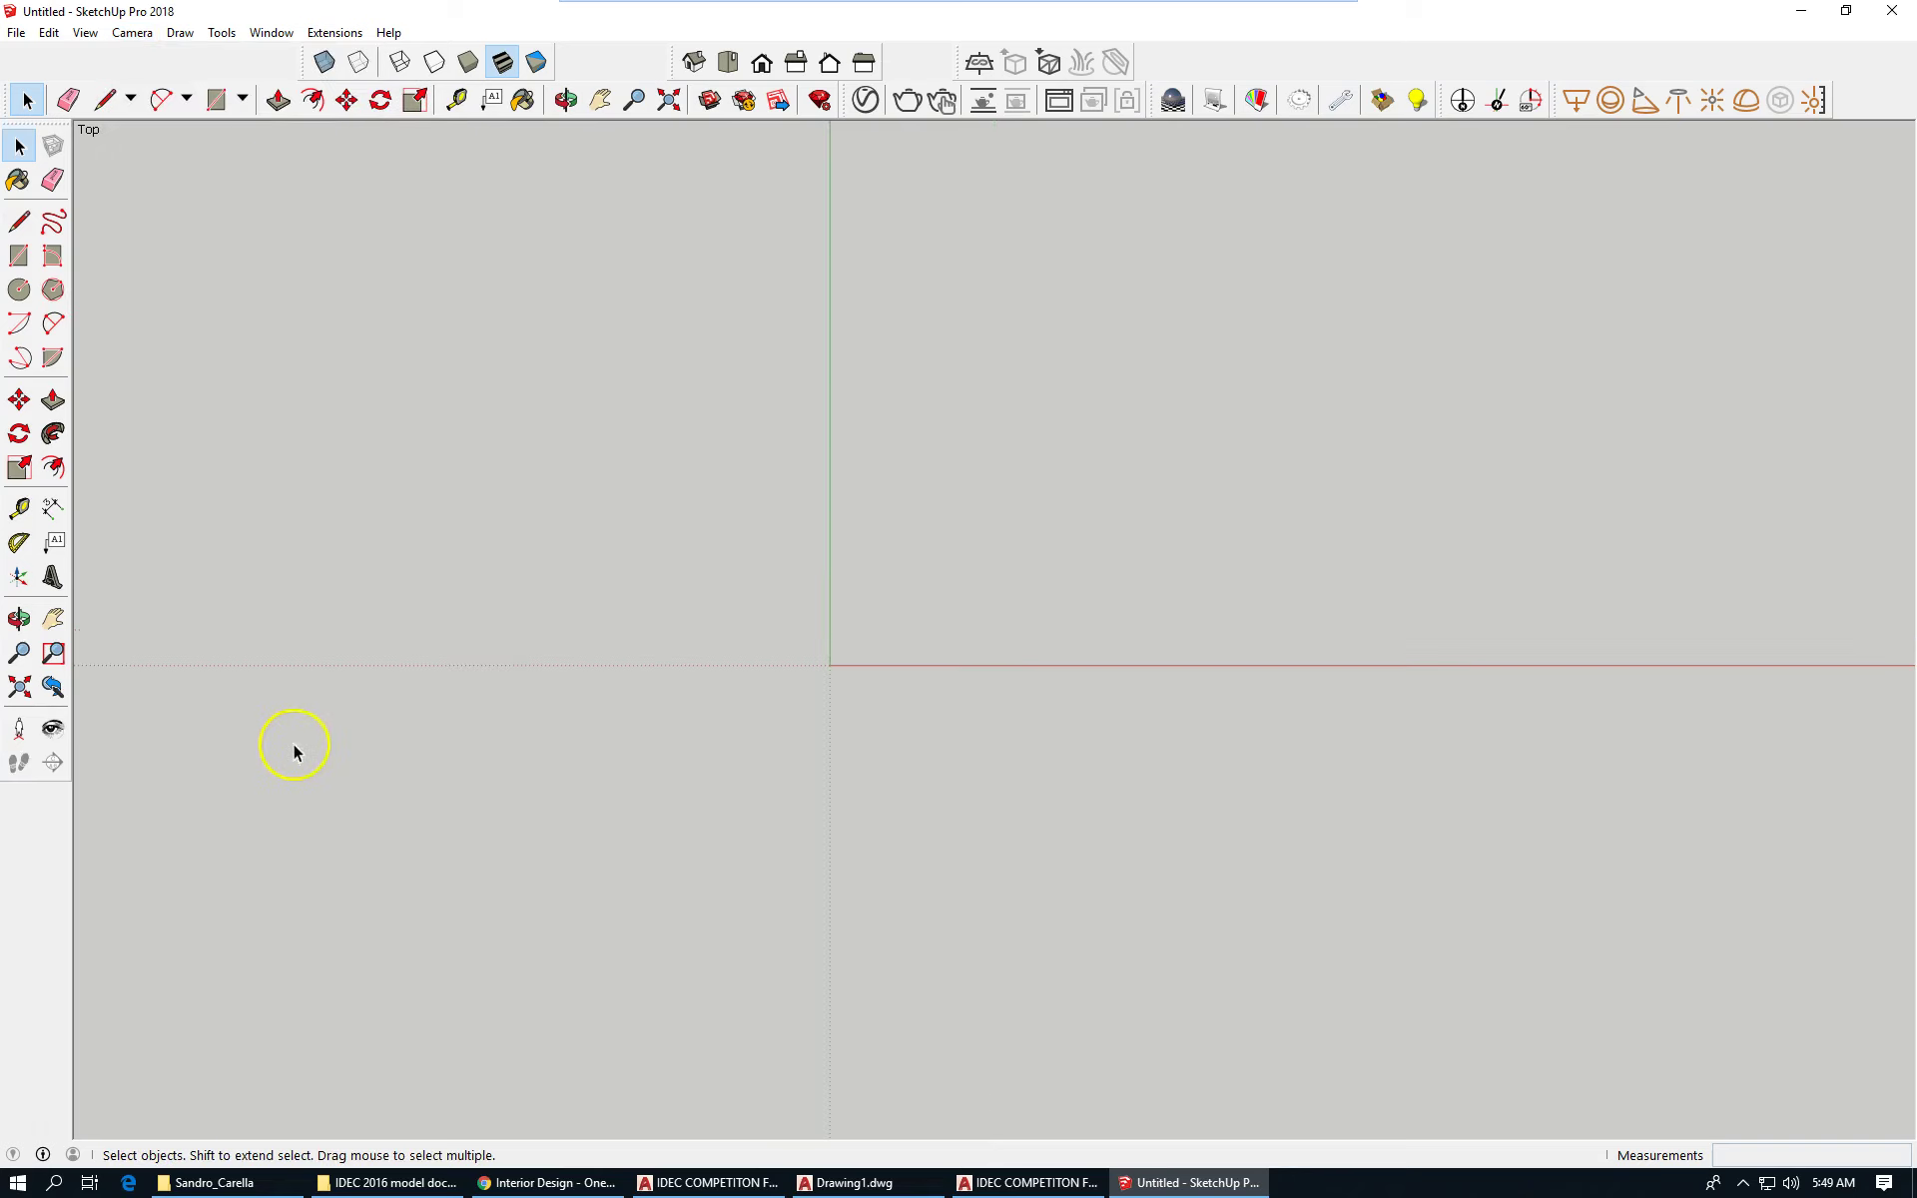
{"action": "scroll", "coordinate": [994, 501], "scroll_direction": "up", "scroll_amount": 3}
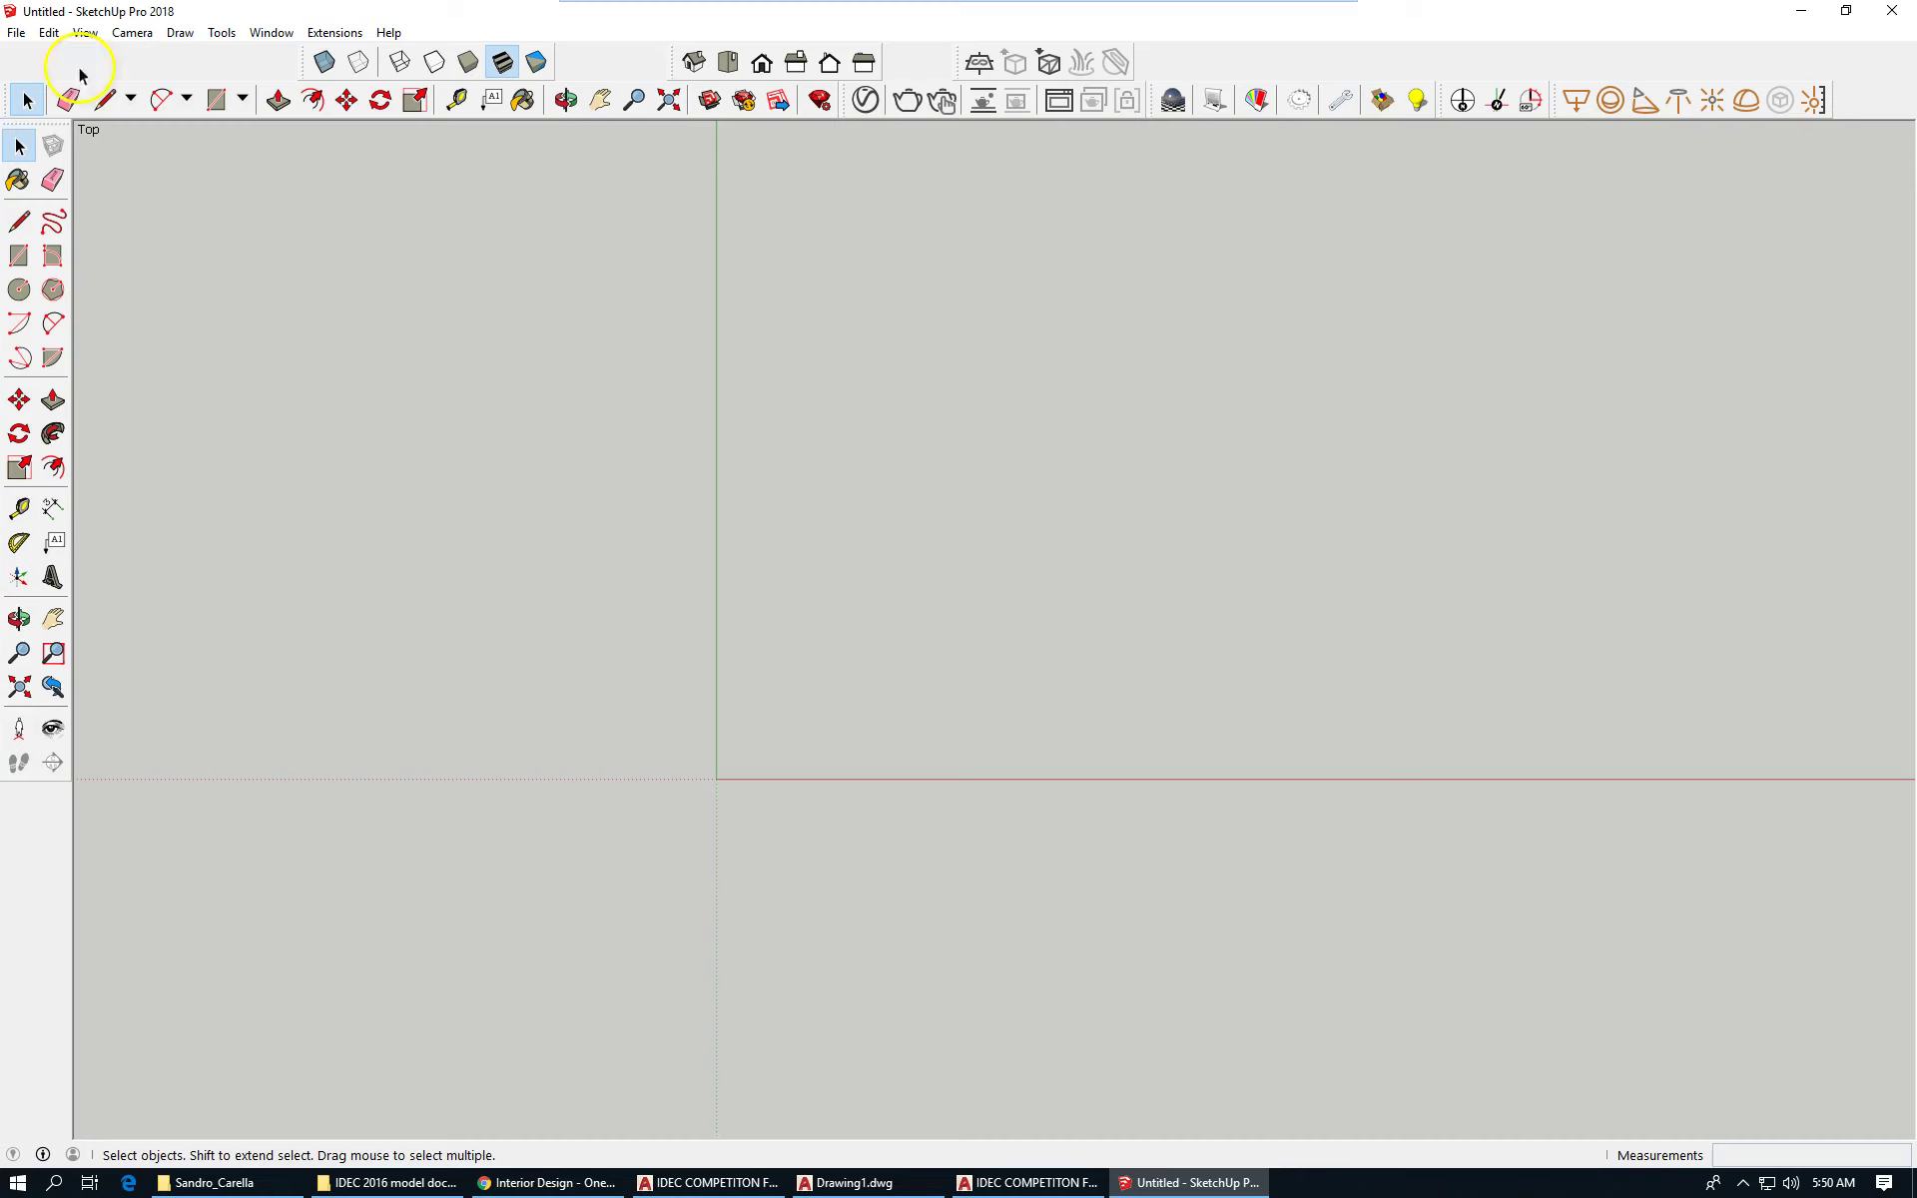
{"action": "left_click", "coordinate": [16, 33]}
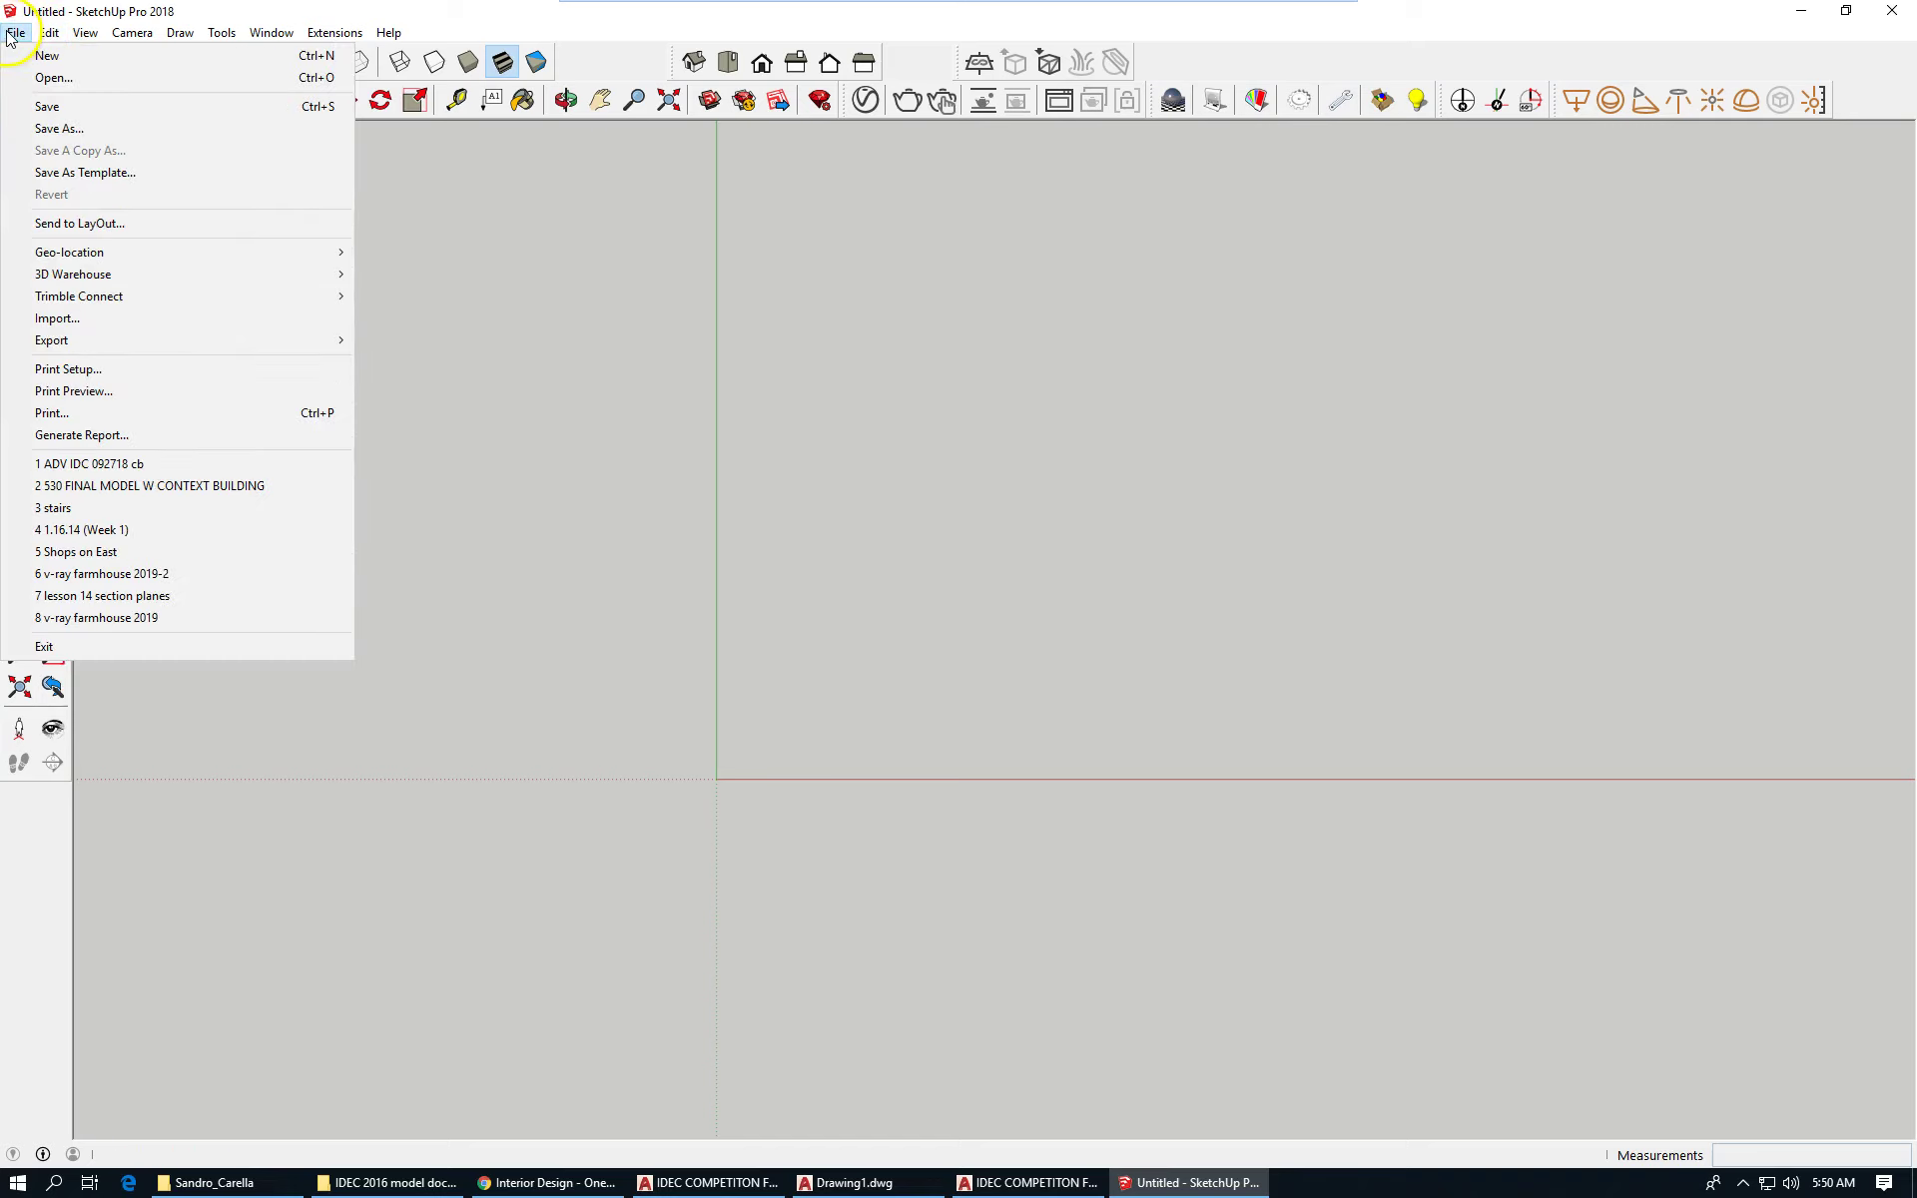
Start File > Import and browse into the IDEC 2016 model documents folder.
{"action": "left_click", "coordinate": [10, 34]}
{"action": "left_click", "coordinate": [10, 34]}
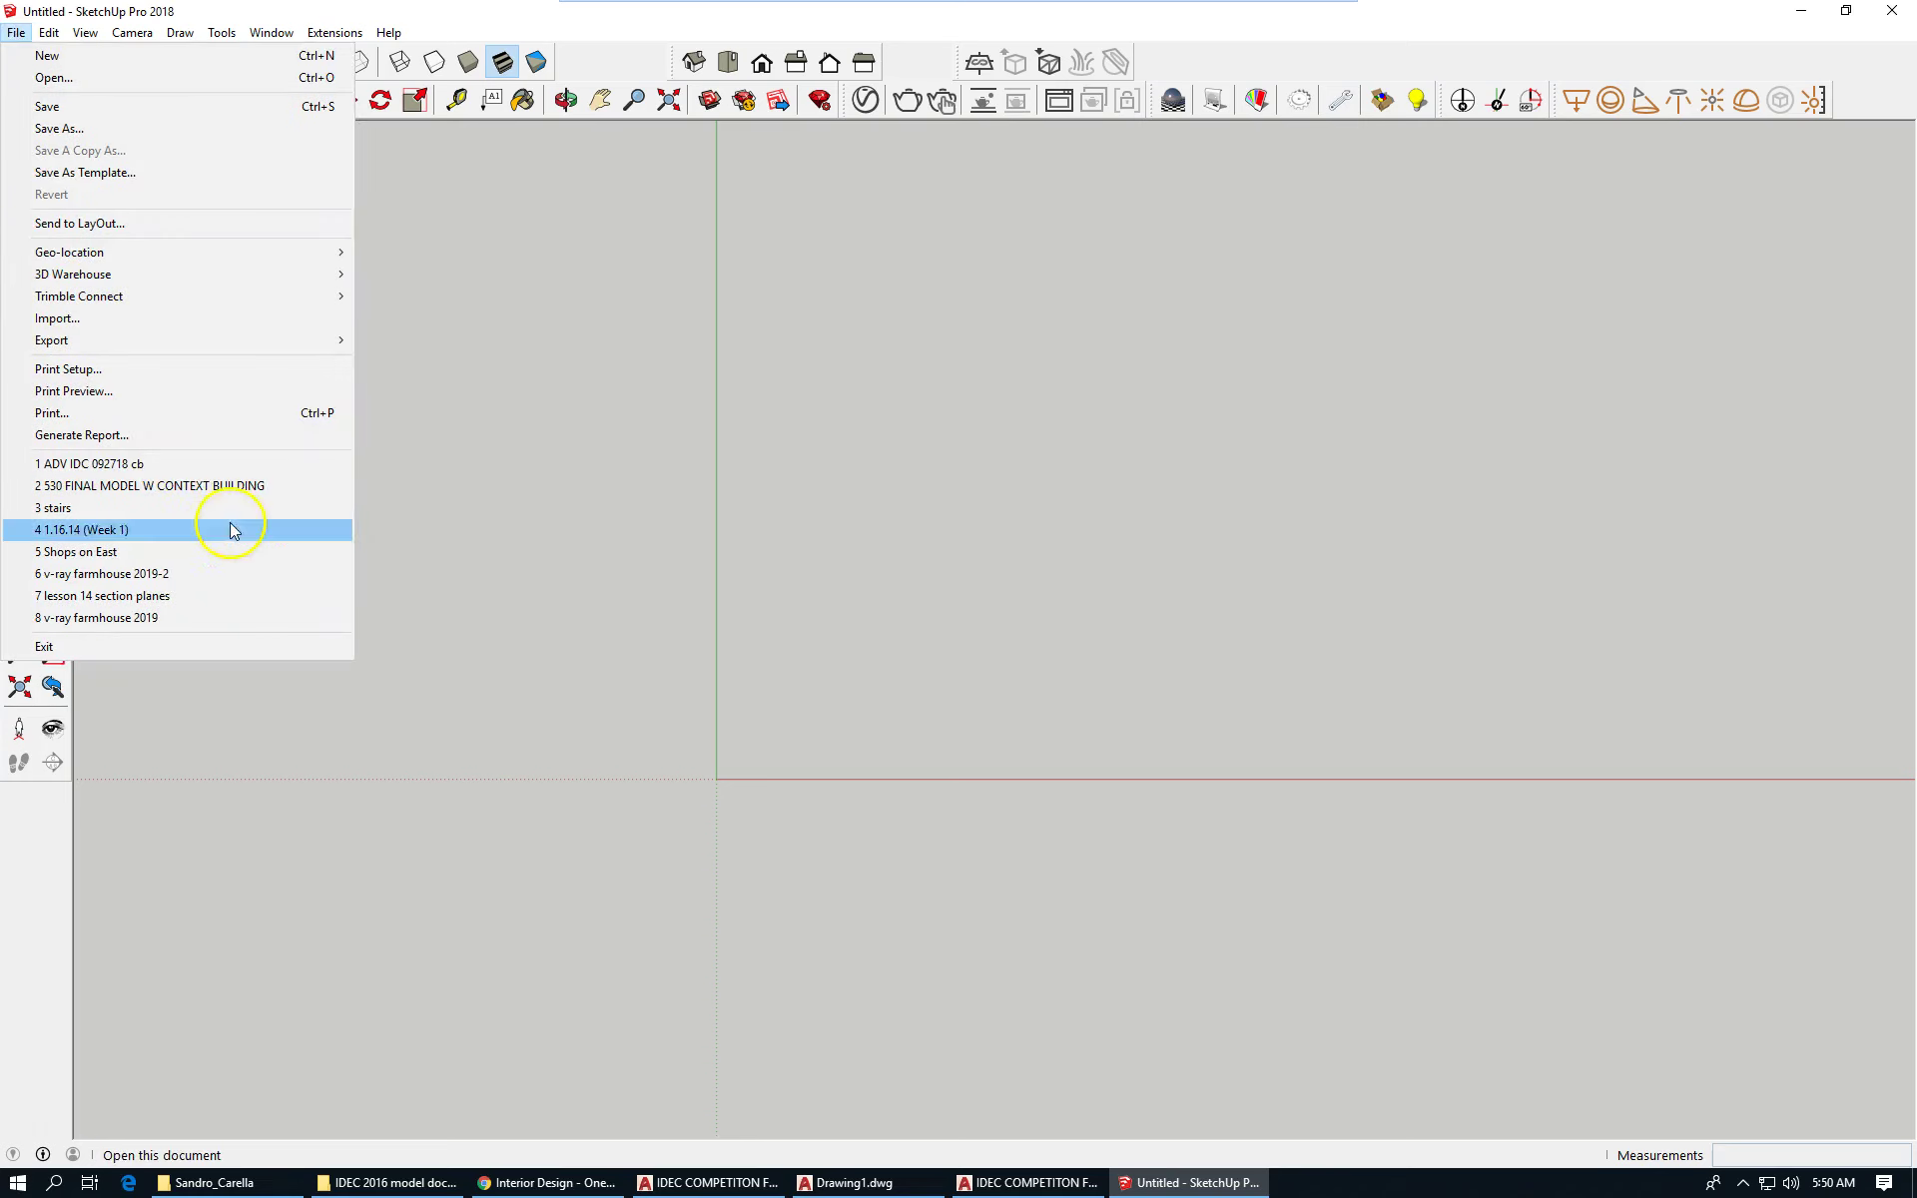
{"action": "left_click", "coordinate": [180, 316]}
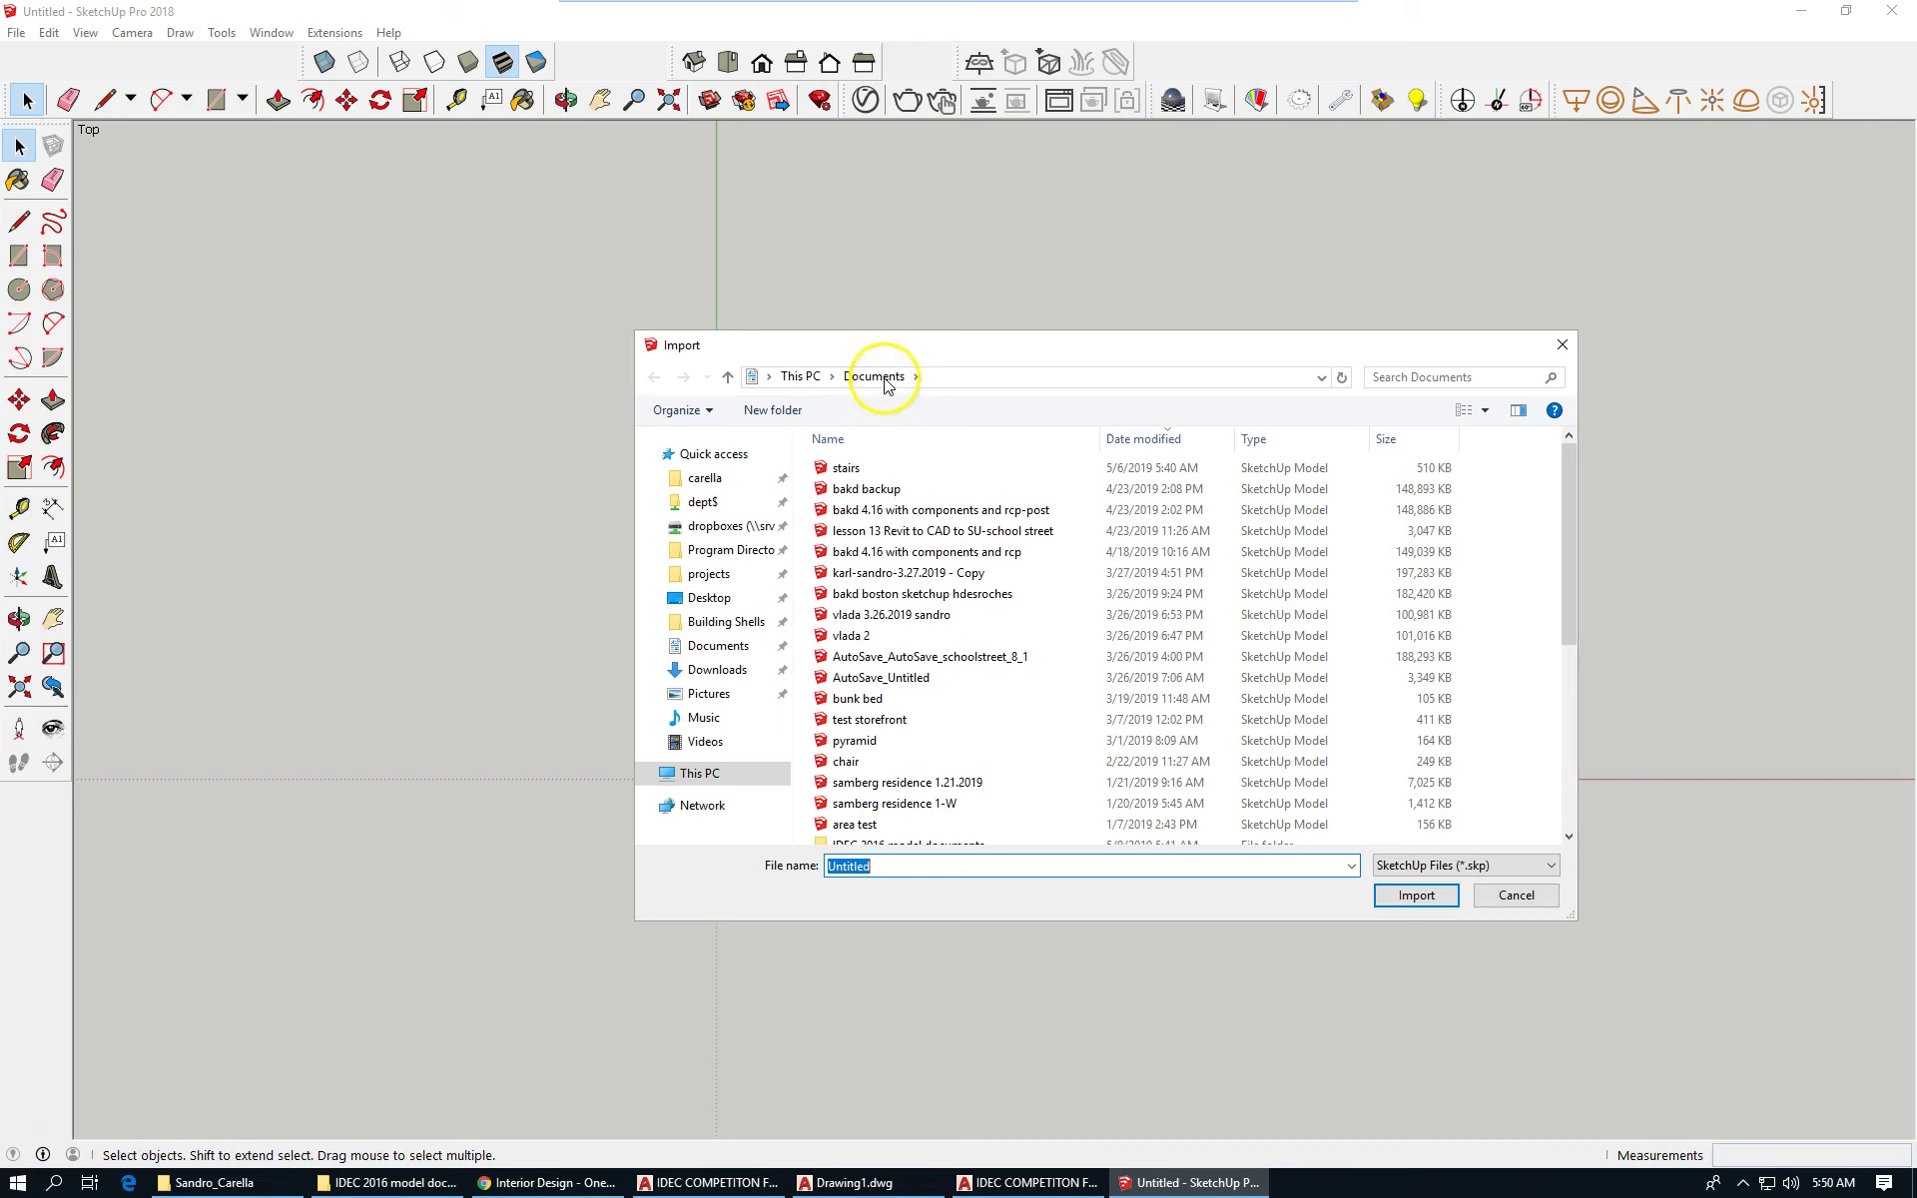
{"action": "left_click", "coordinate": [1572, 592]}
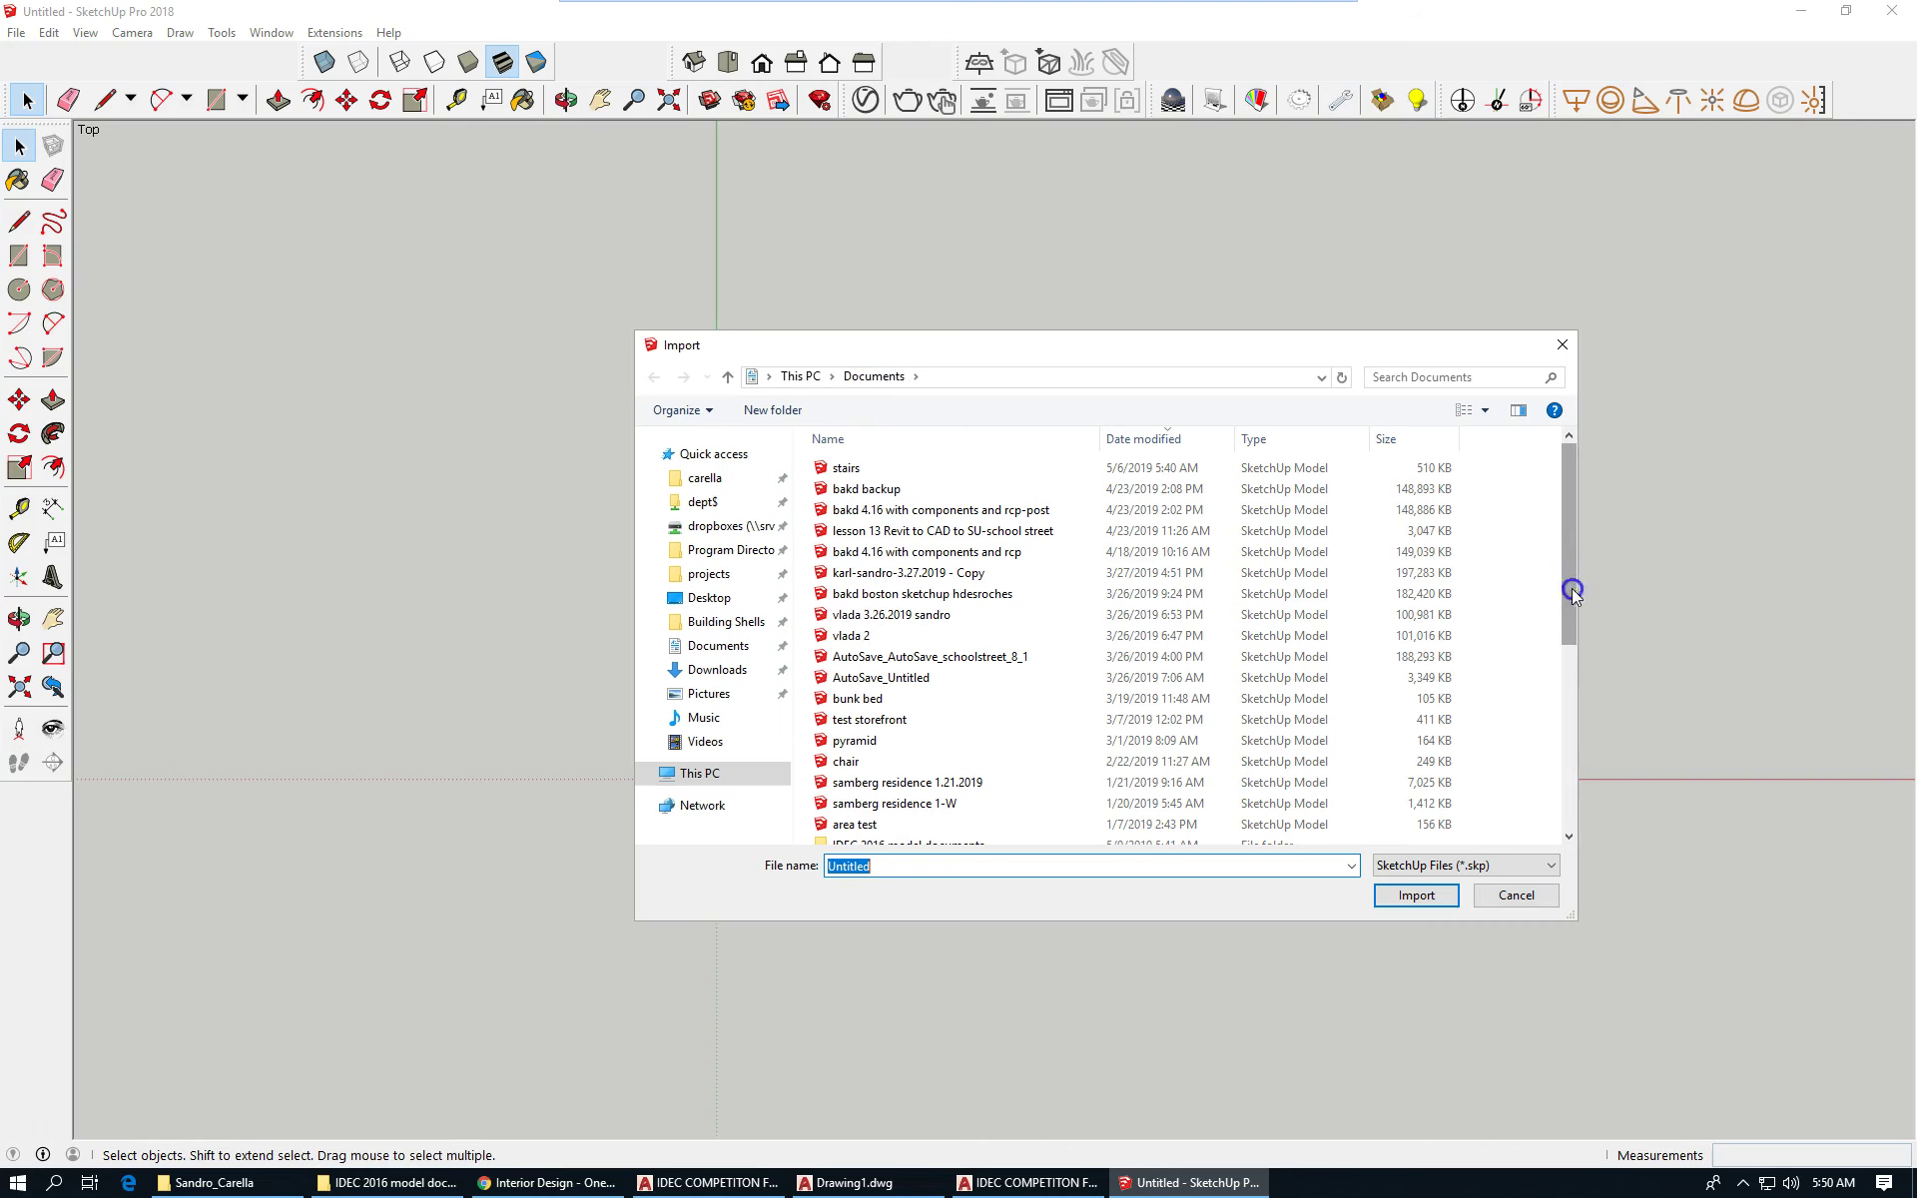
{"action": "left_click_drag", "start_coordinate": [1572, 593], "coordinate": [1577, 725]}
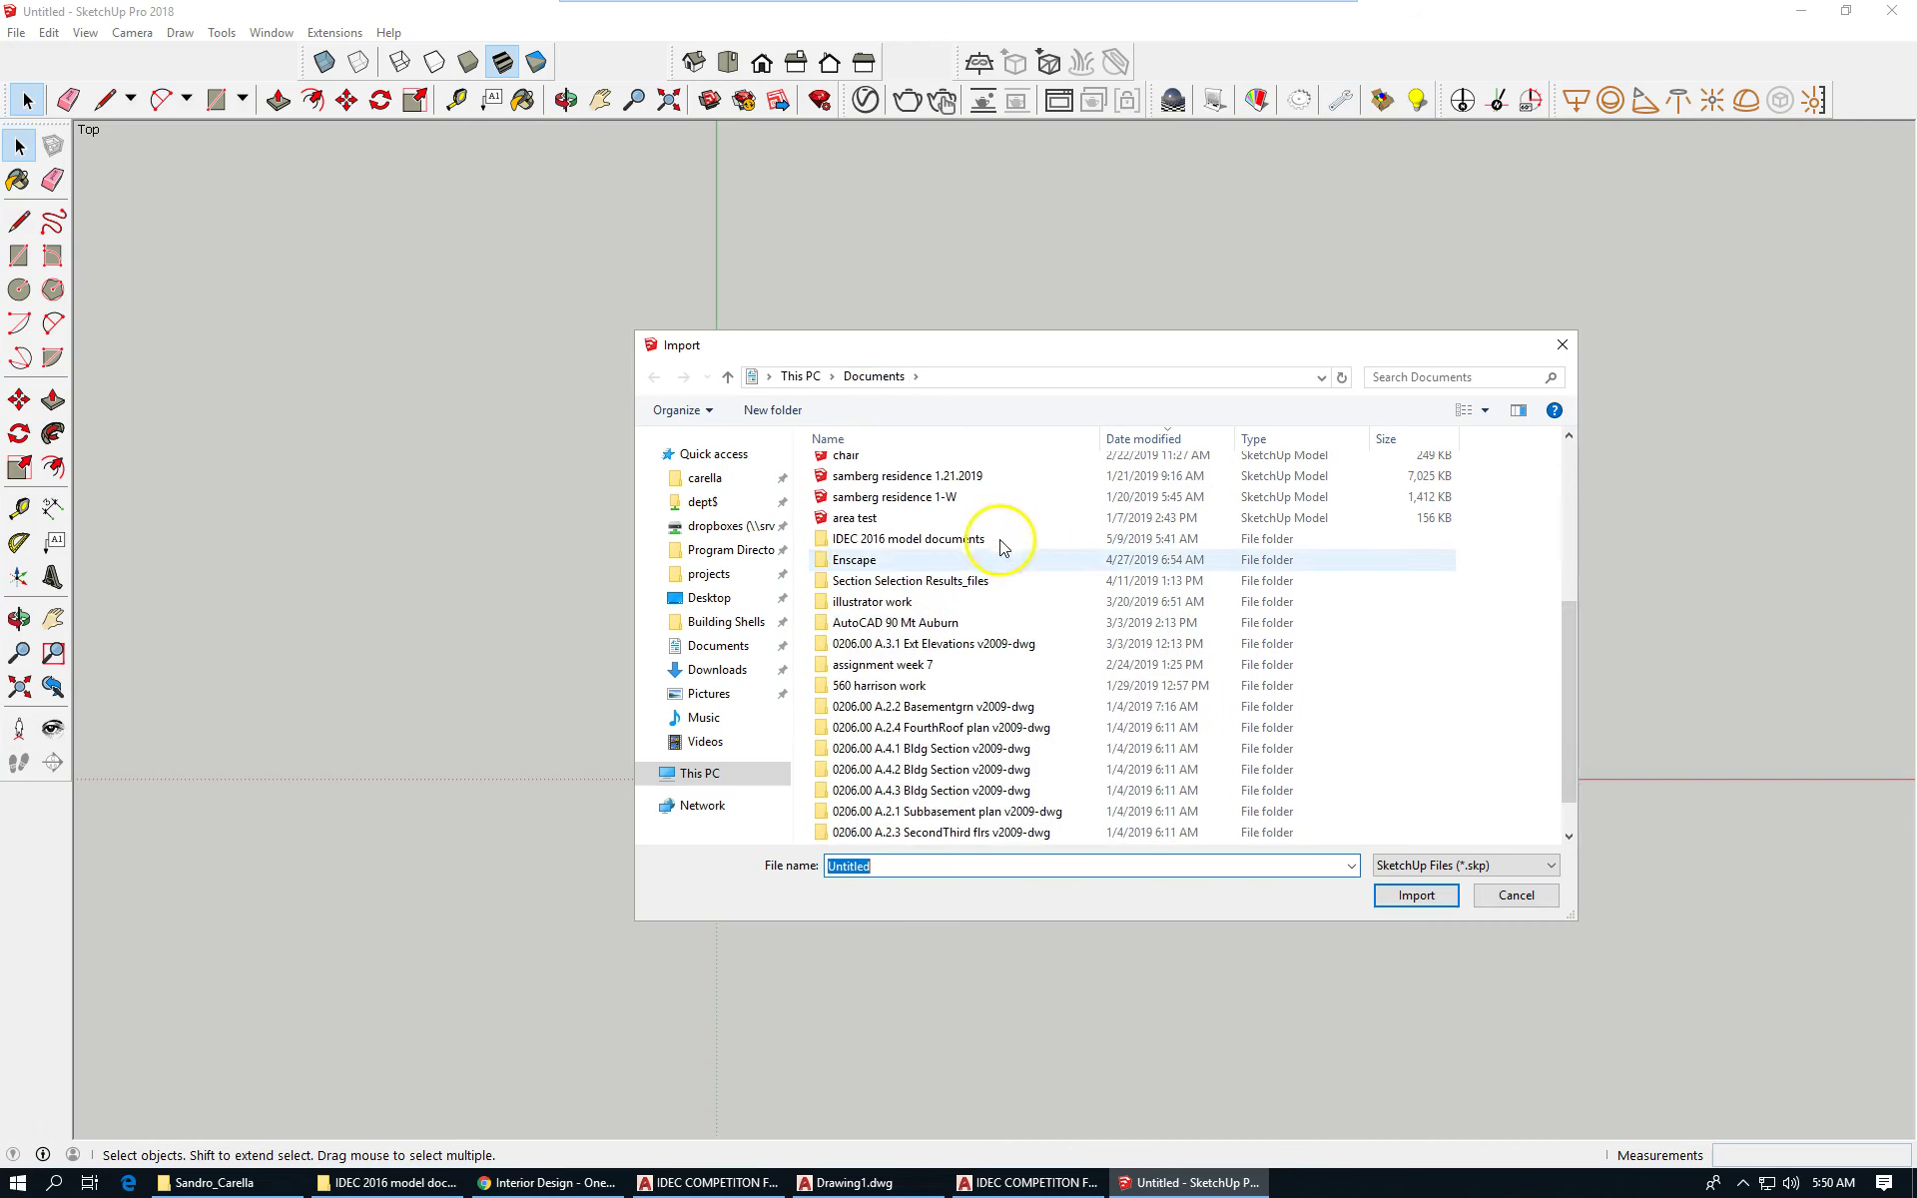
{"action": "double_click", "coordinate": [911, 539]}
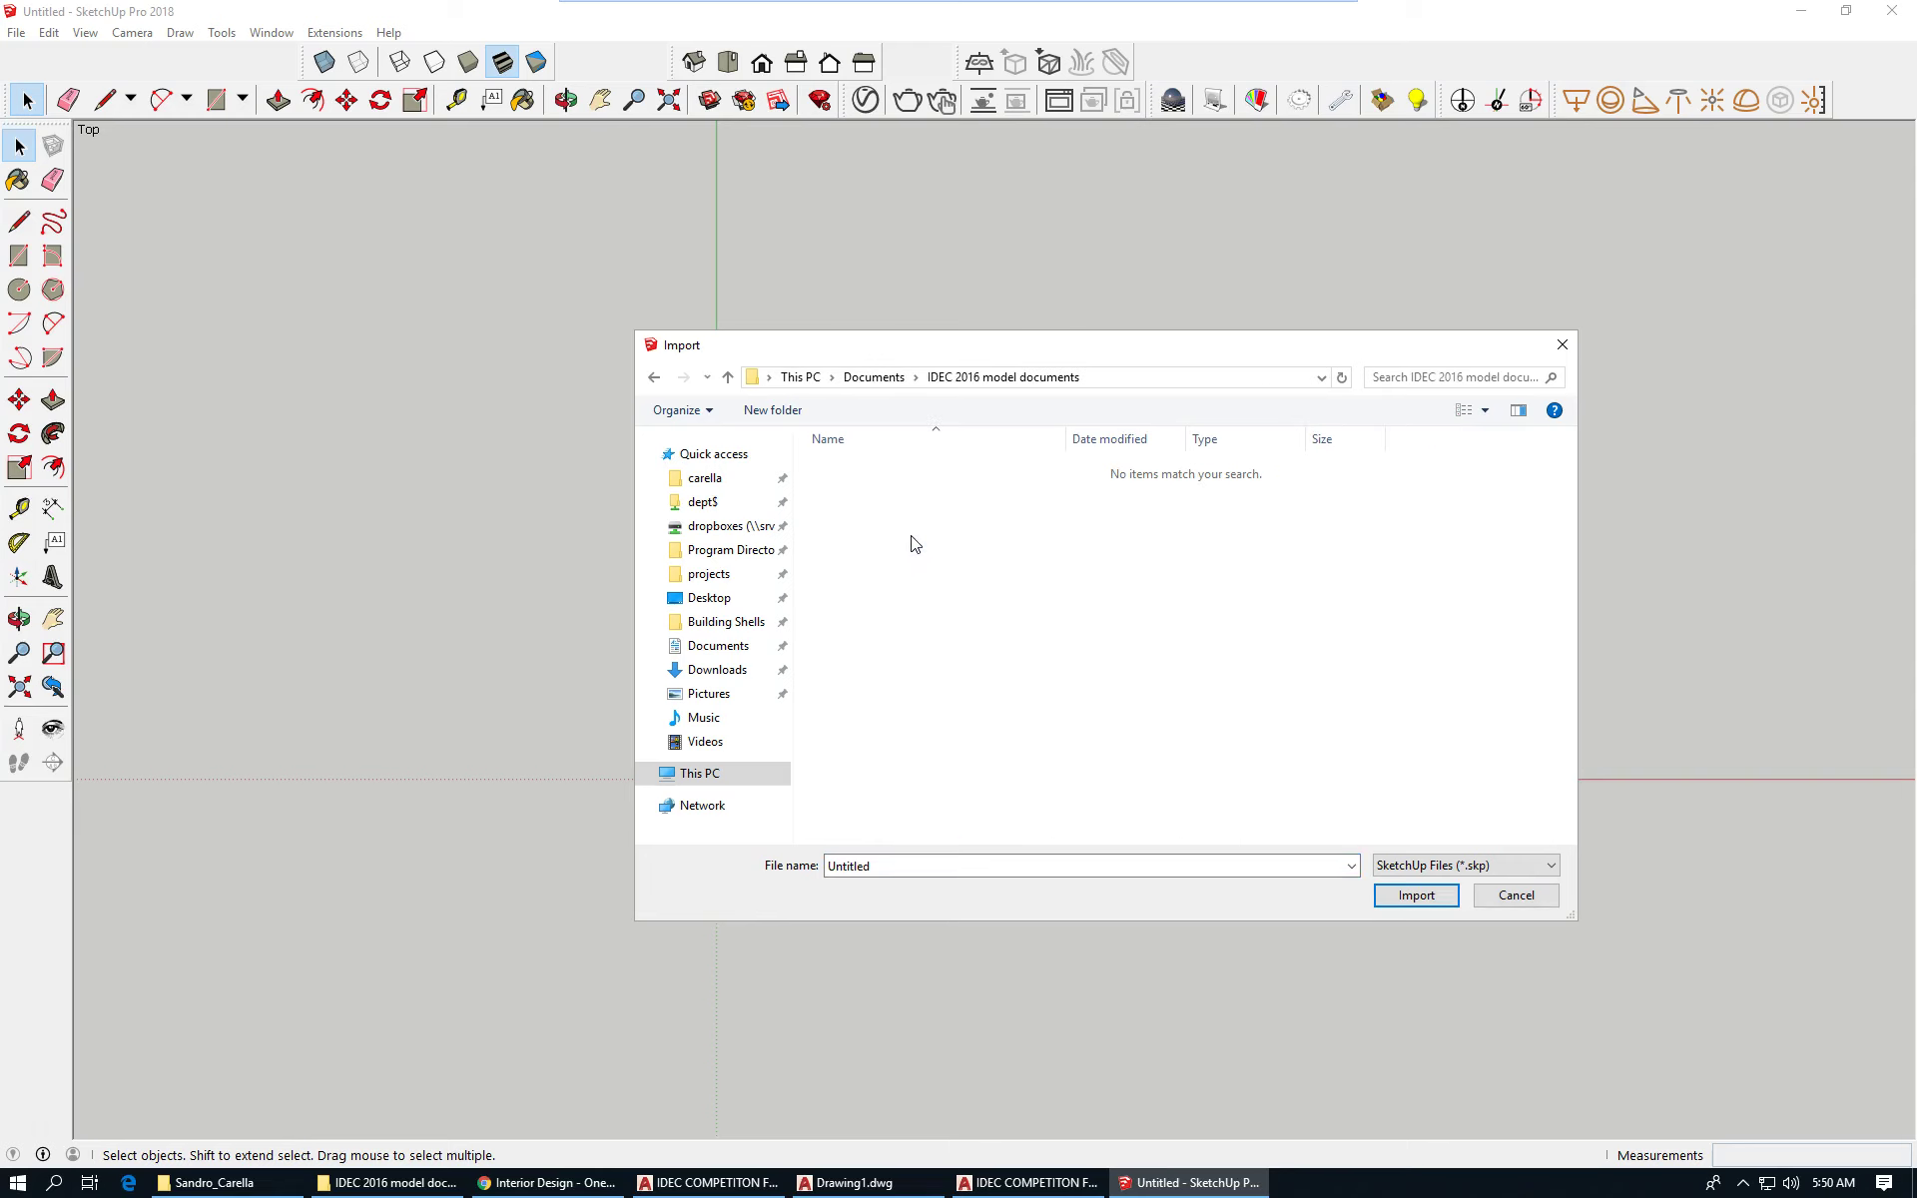
Filter to AutoCAD files, pick the FLOORPLAN AND SECTION Final drawing, accept its options and import it.
{"action": "left_click", "coordinate": [1518, 867]}
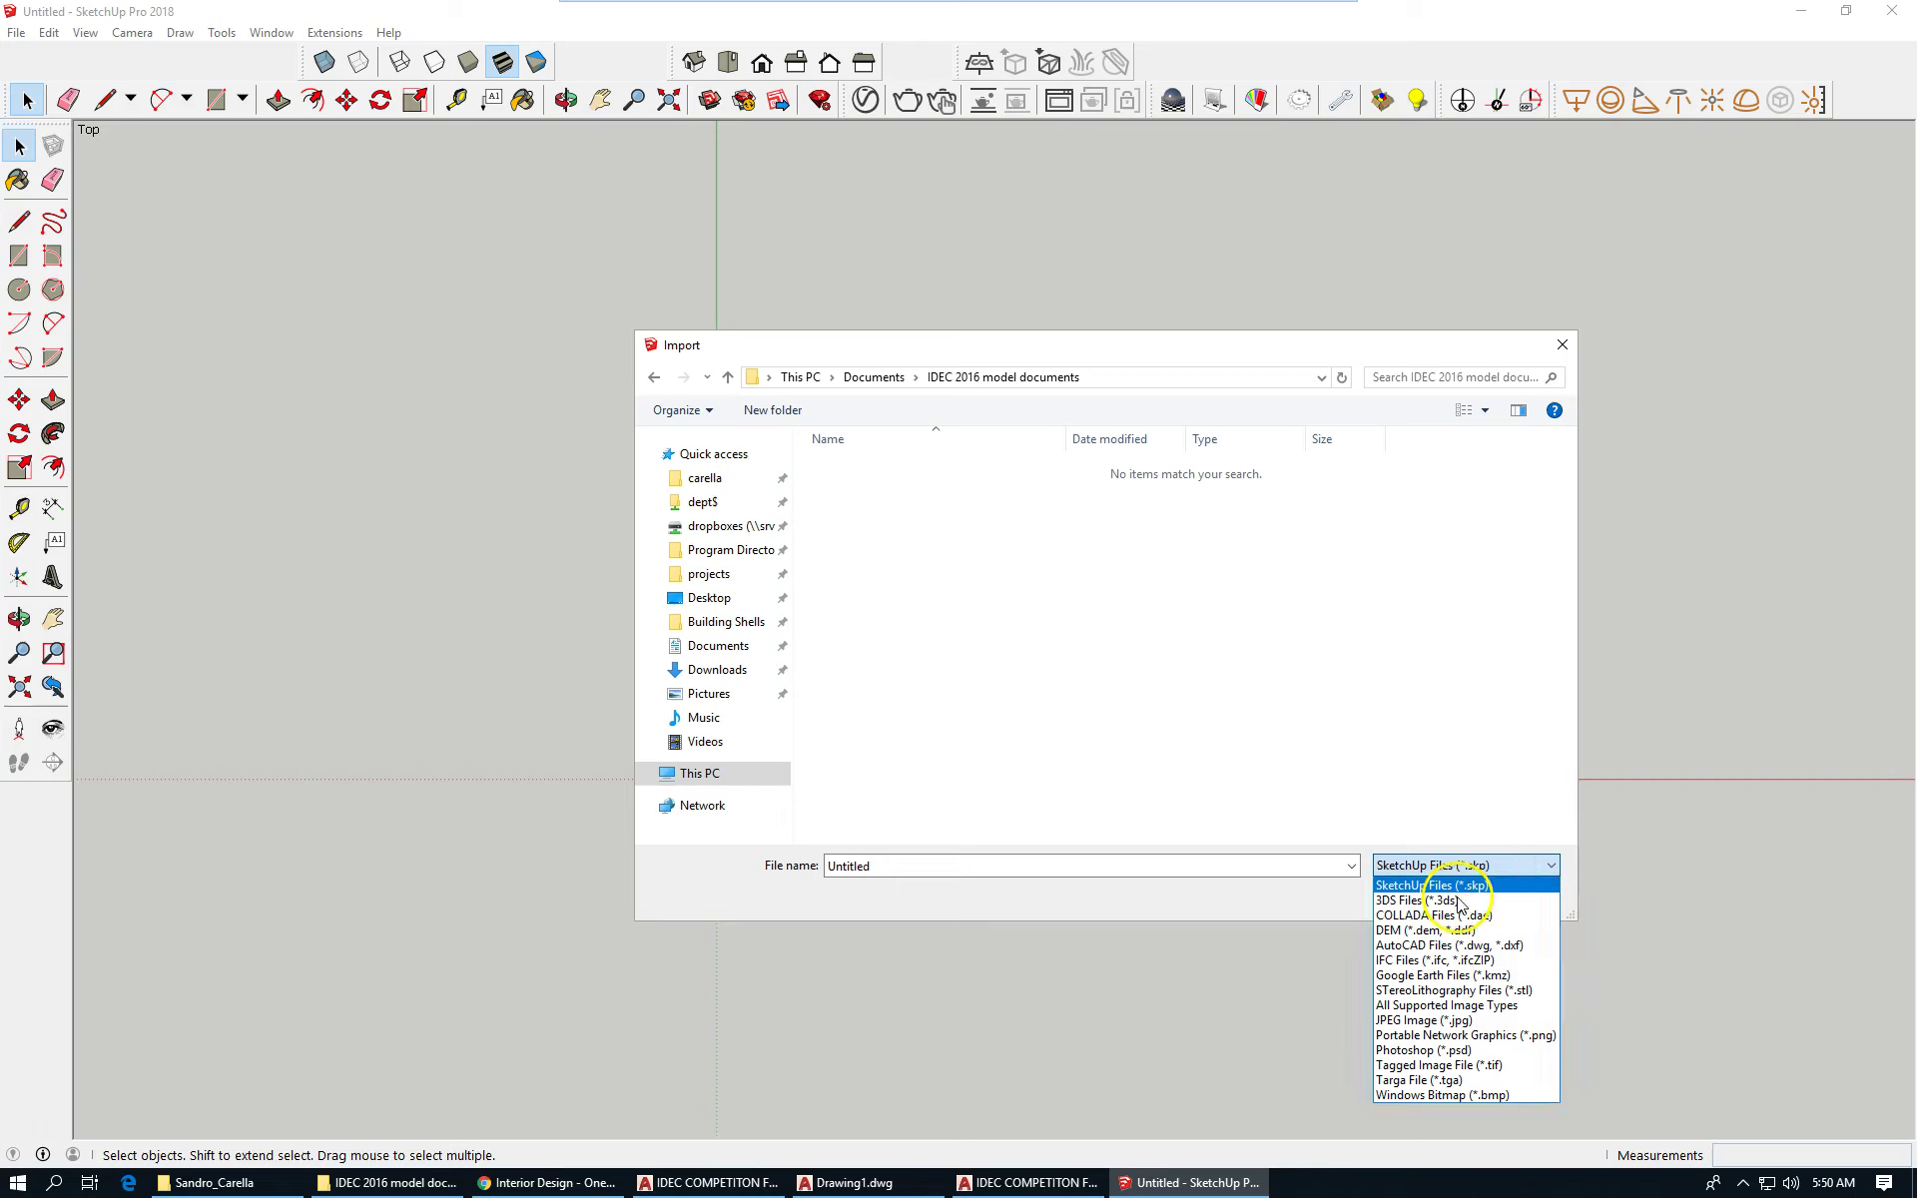
{"action": "left_click", "coordinate": [1515, 945]}
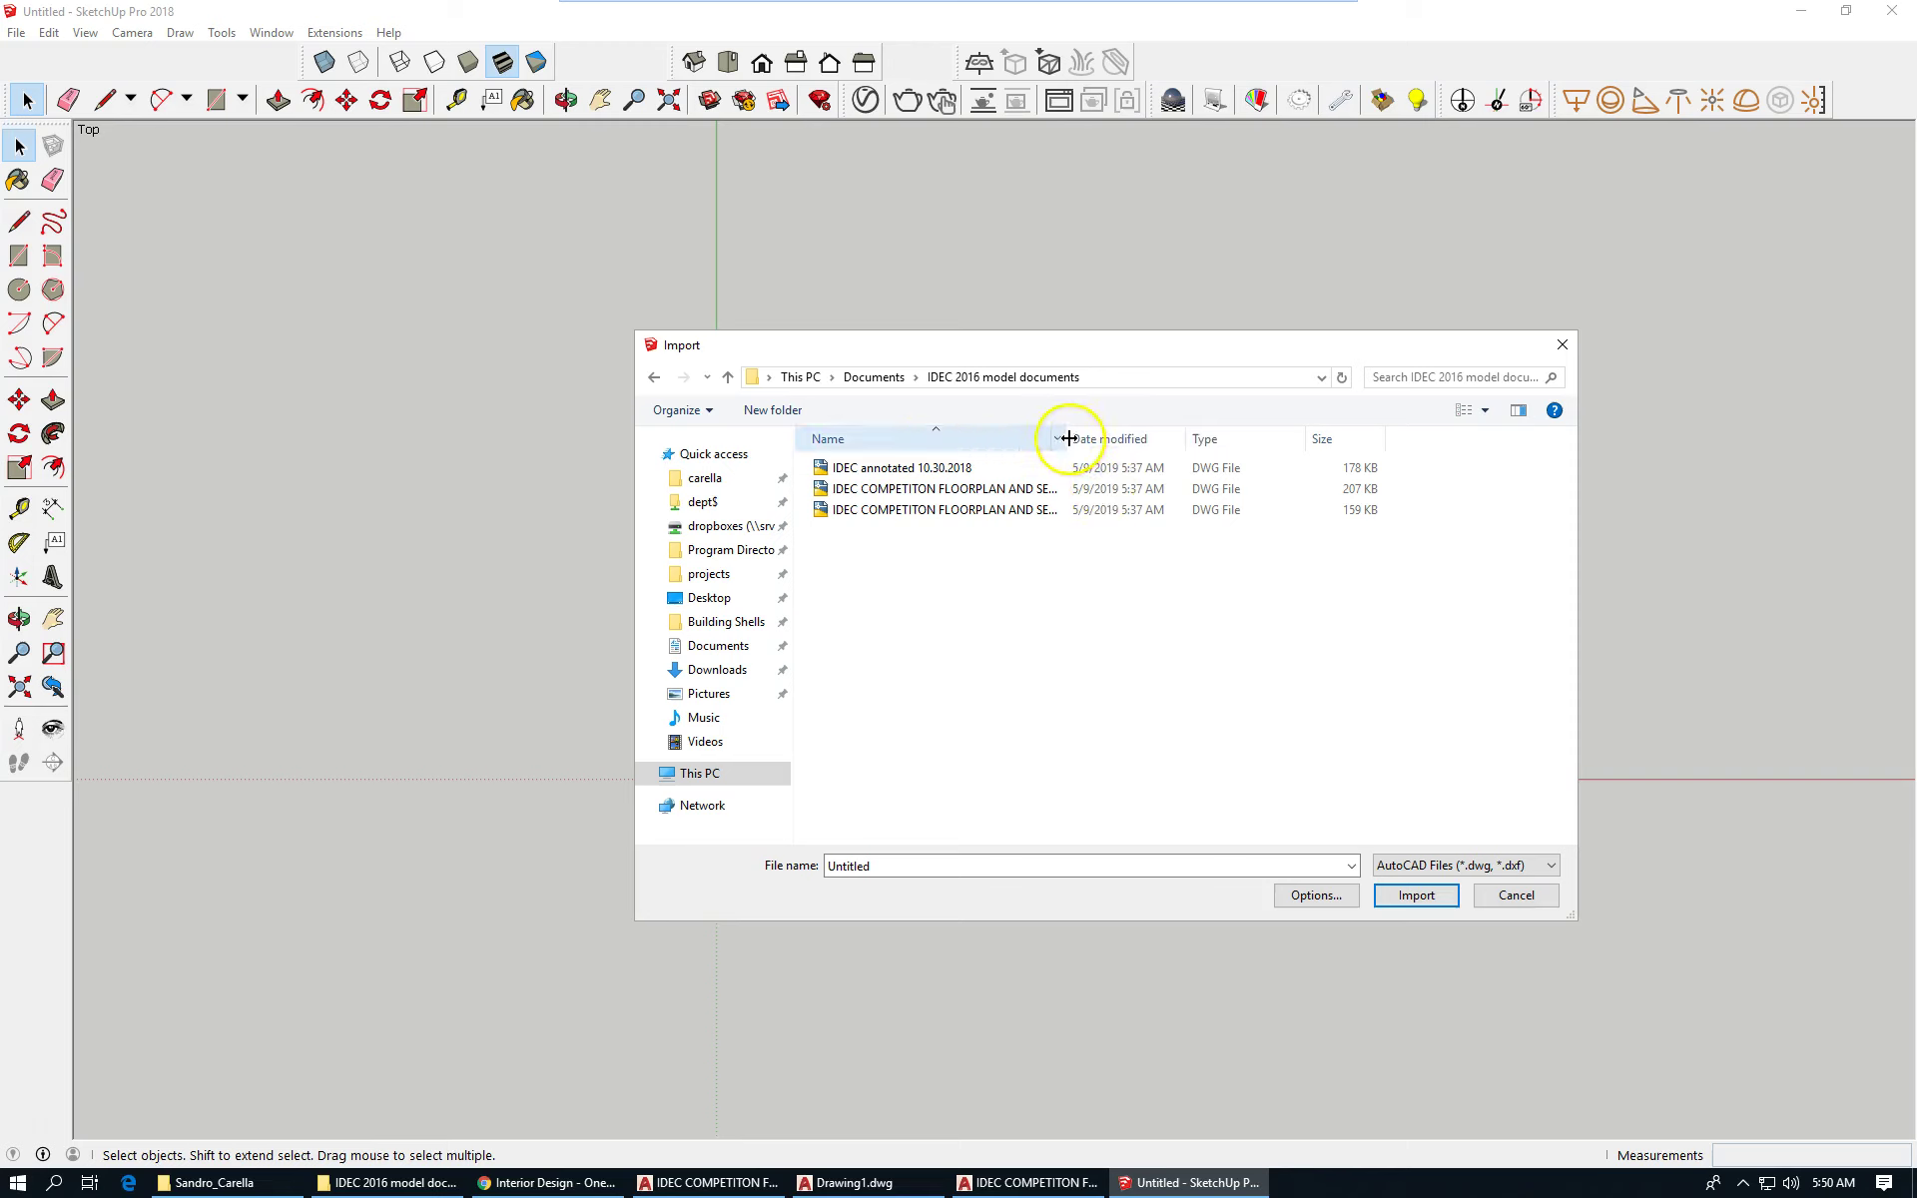
{"action": "left_click_drag", "start_coordinate": [1066, 439], "coordinate": [1190, 440]}
{"action": "left_click", "coordinate": [1058, 523]}
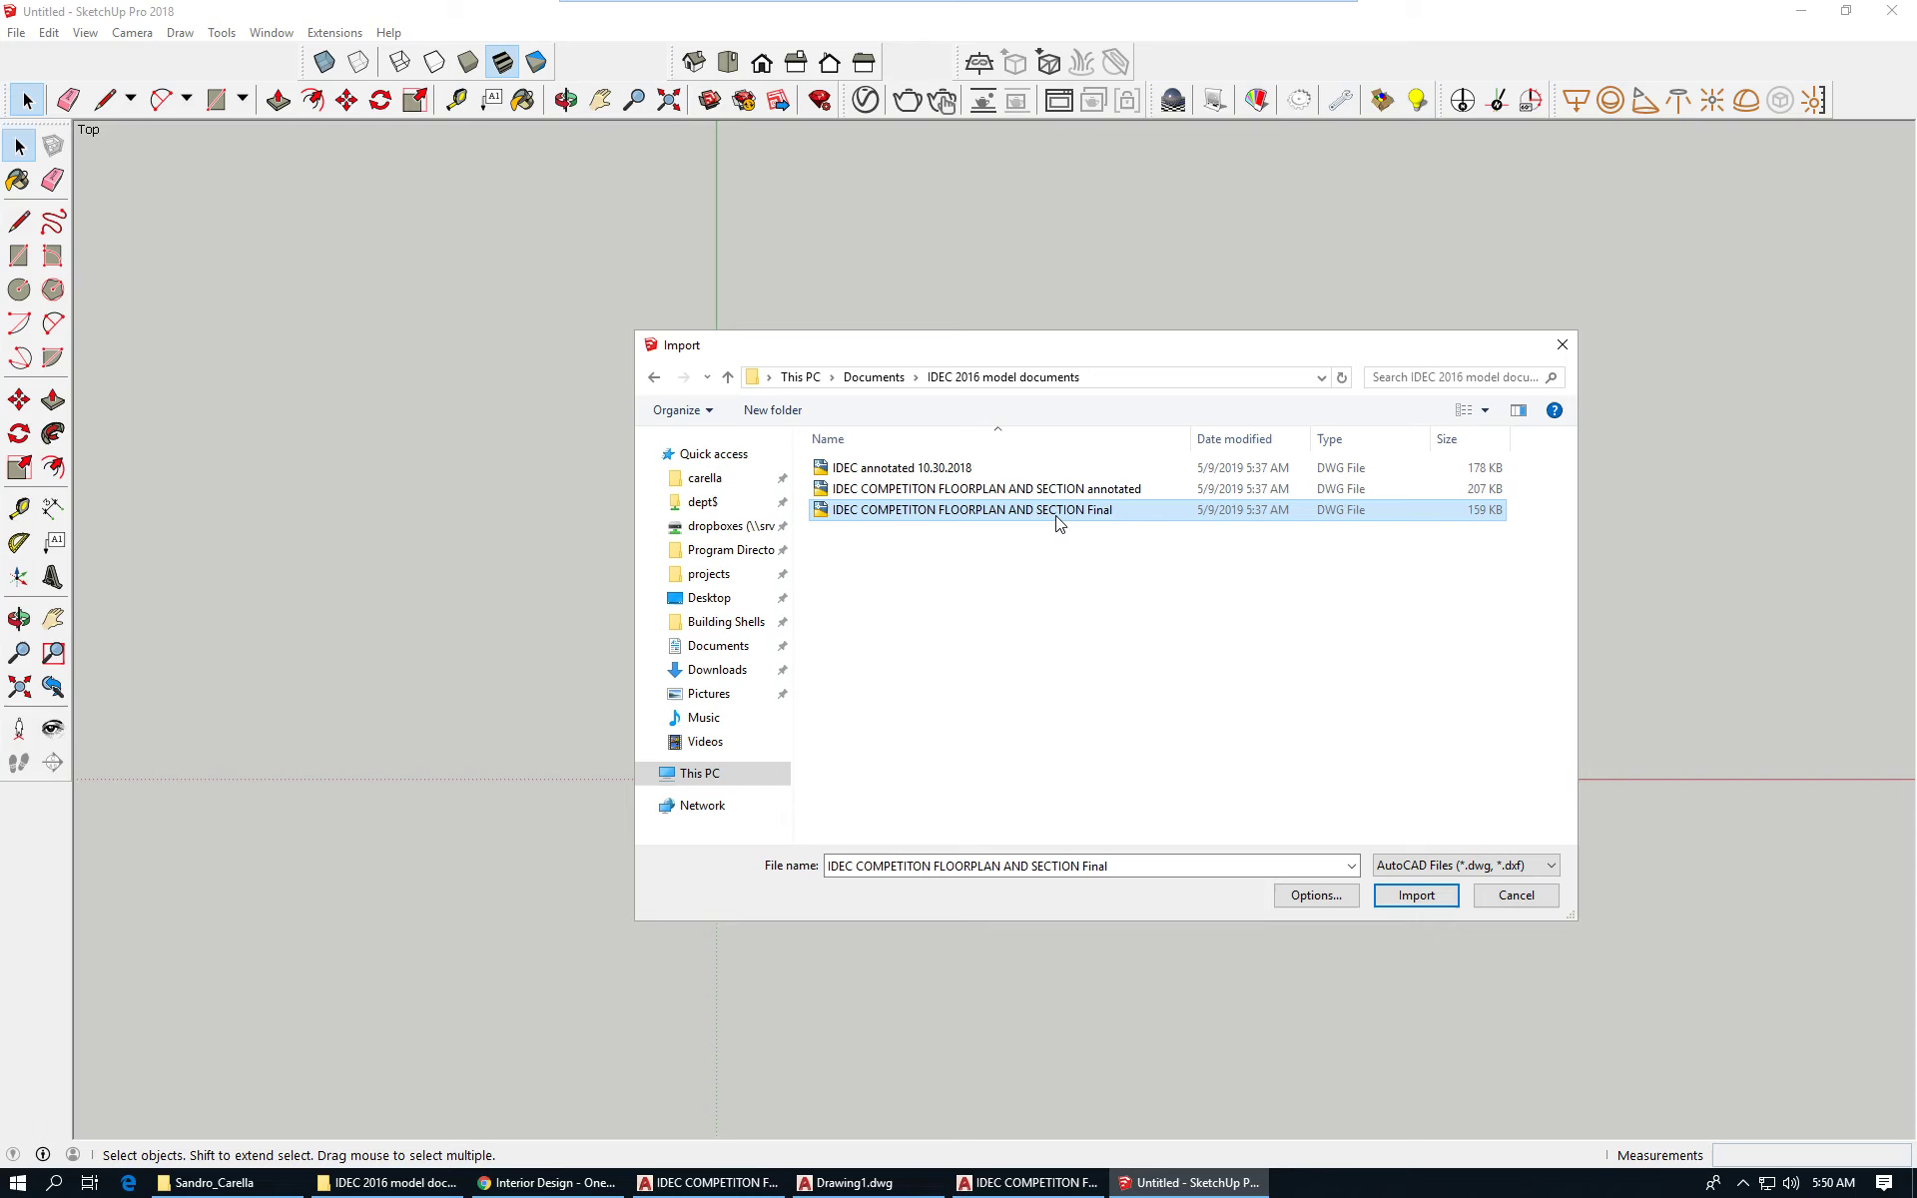
{"action": "left_click", "coordinate": [1388, 905]}
{"action": "left_click", "coordinate": [1314, 895]}
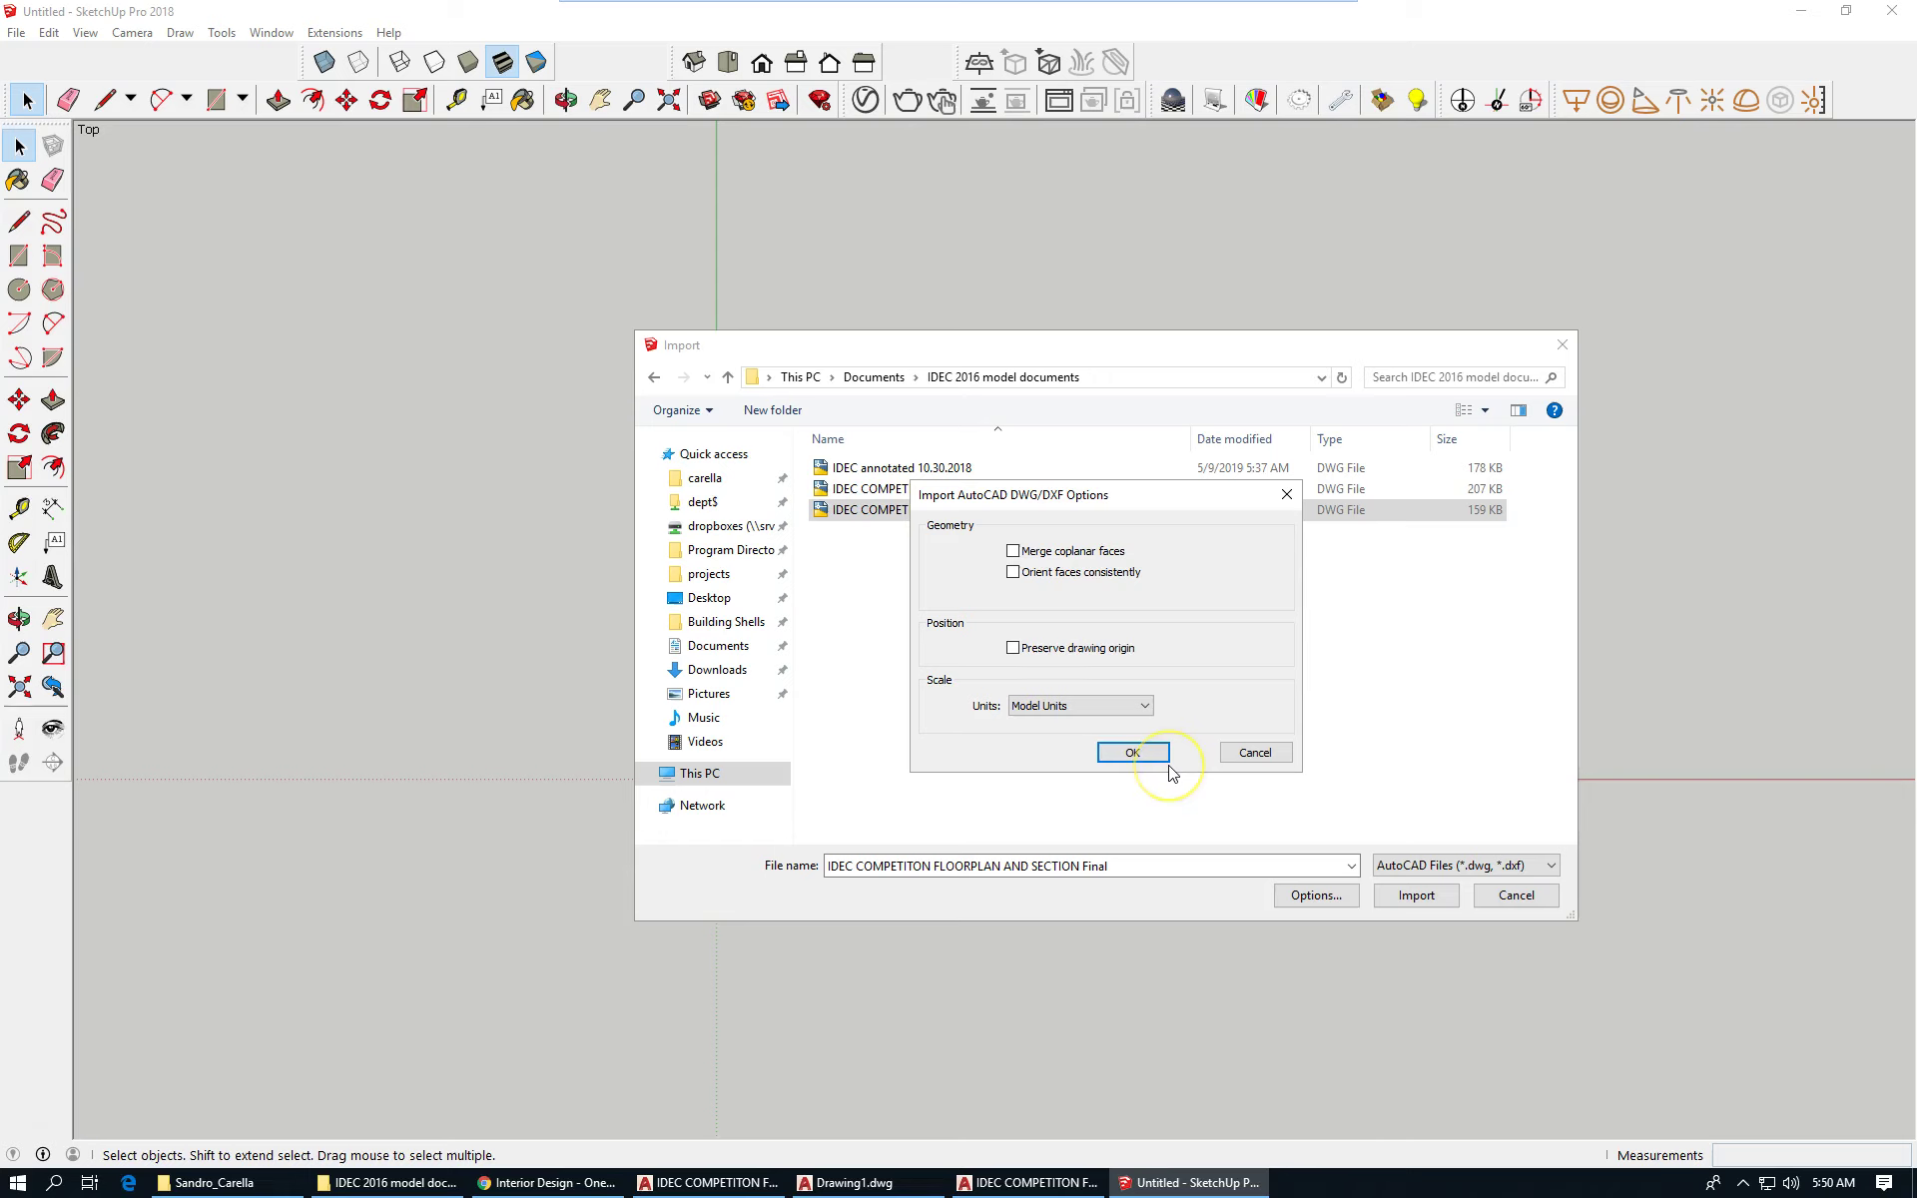
{"action": "left_click", "coordinate": [1140, 755]}
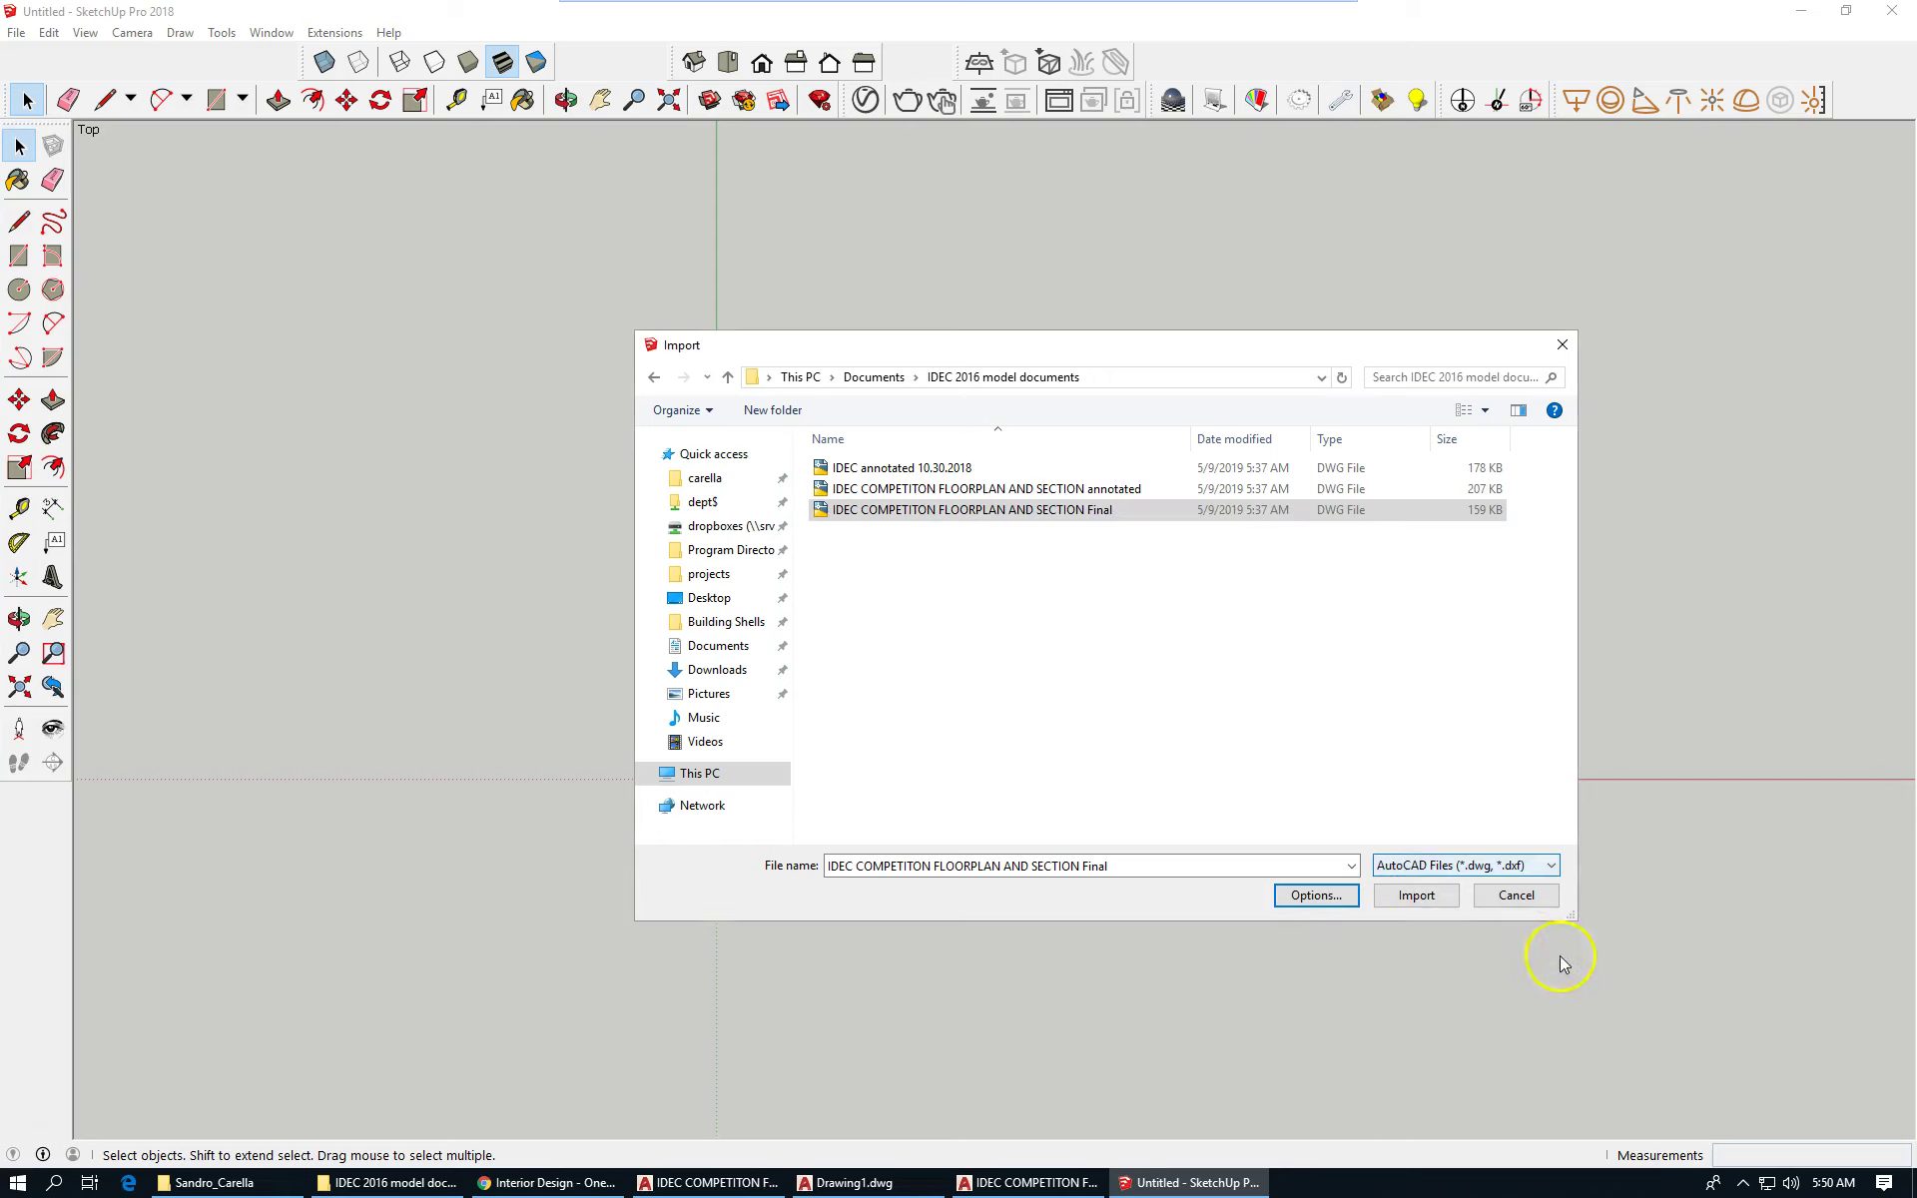
{"action": "left_click", "coordinate": [1417, 893]}
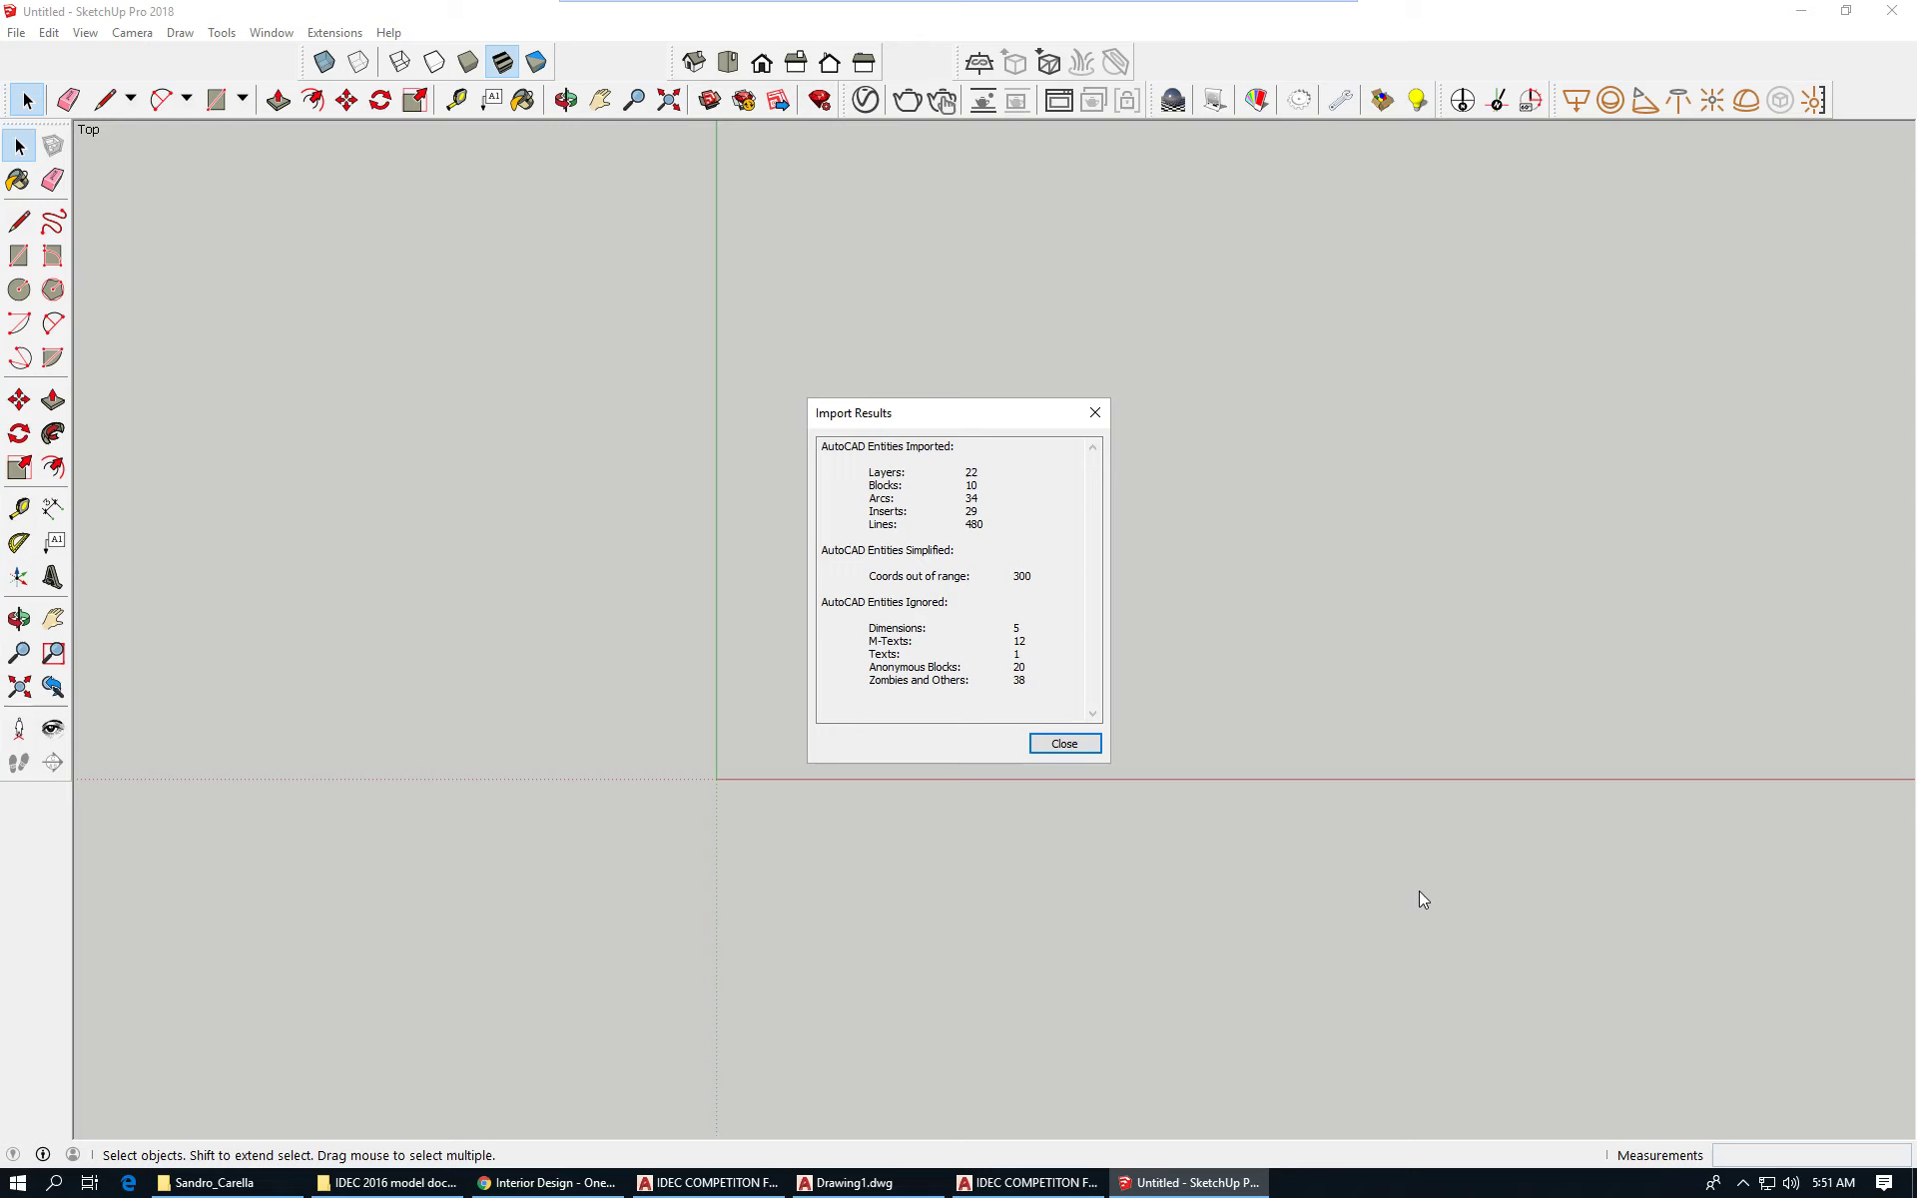
Close the Import Results report and zoom to frame the floor plan, section and north arrow.
{"action": "left_click", "coordinate": [1061, 744]}
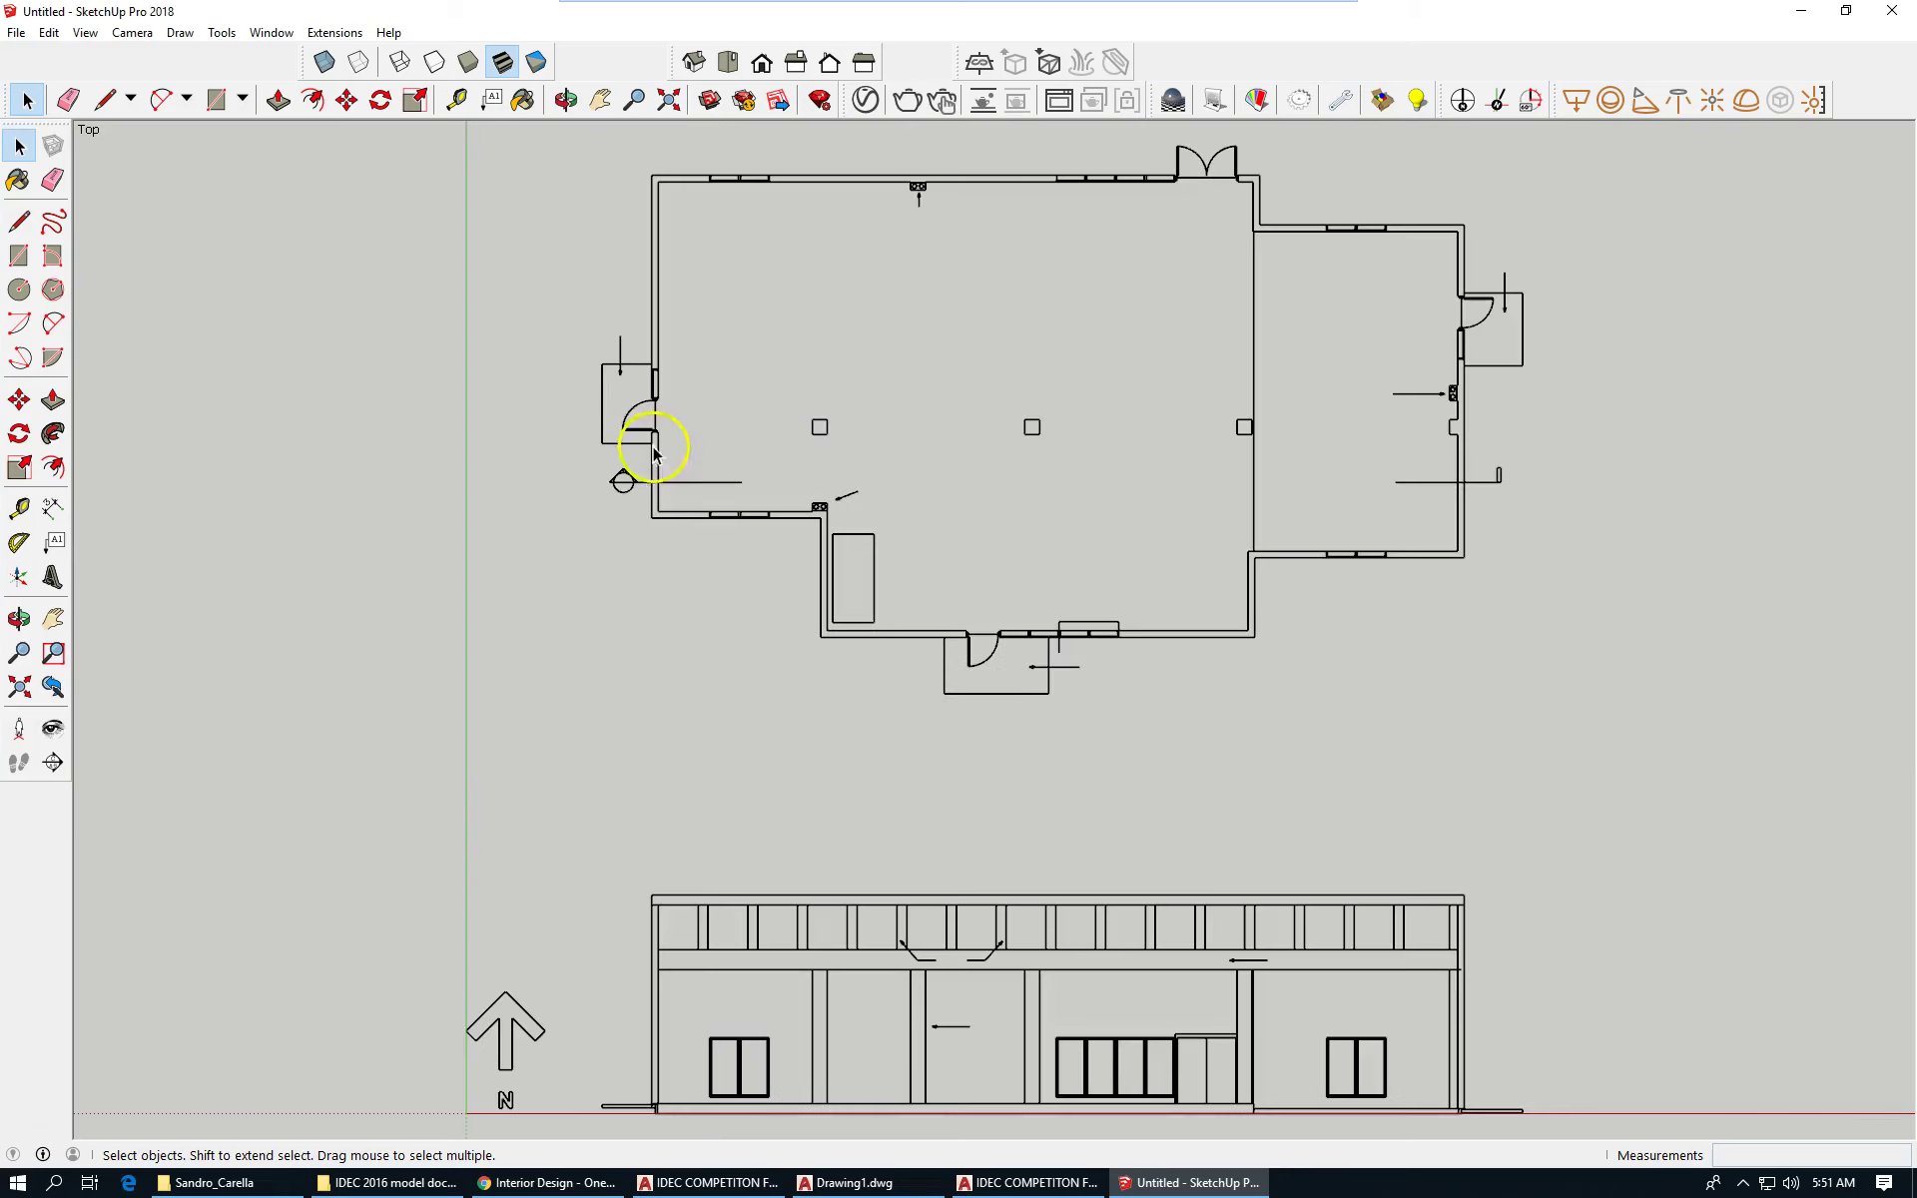
{"action": "scroll", "coordinate": [653, 469], "scroll_direction": "down", "scroll_amount": 2}
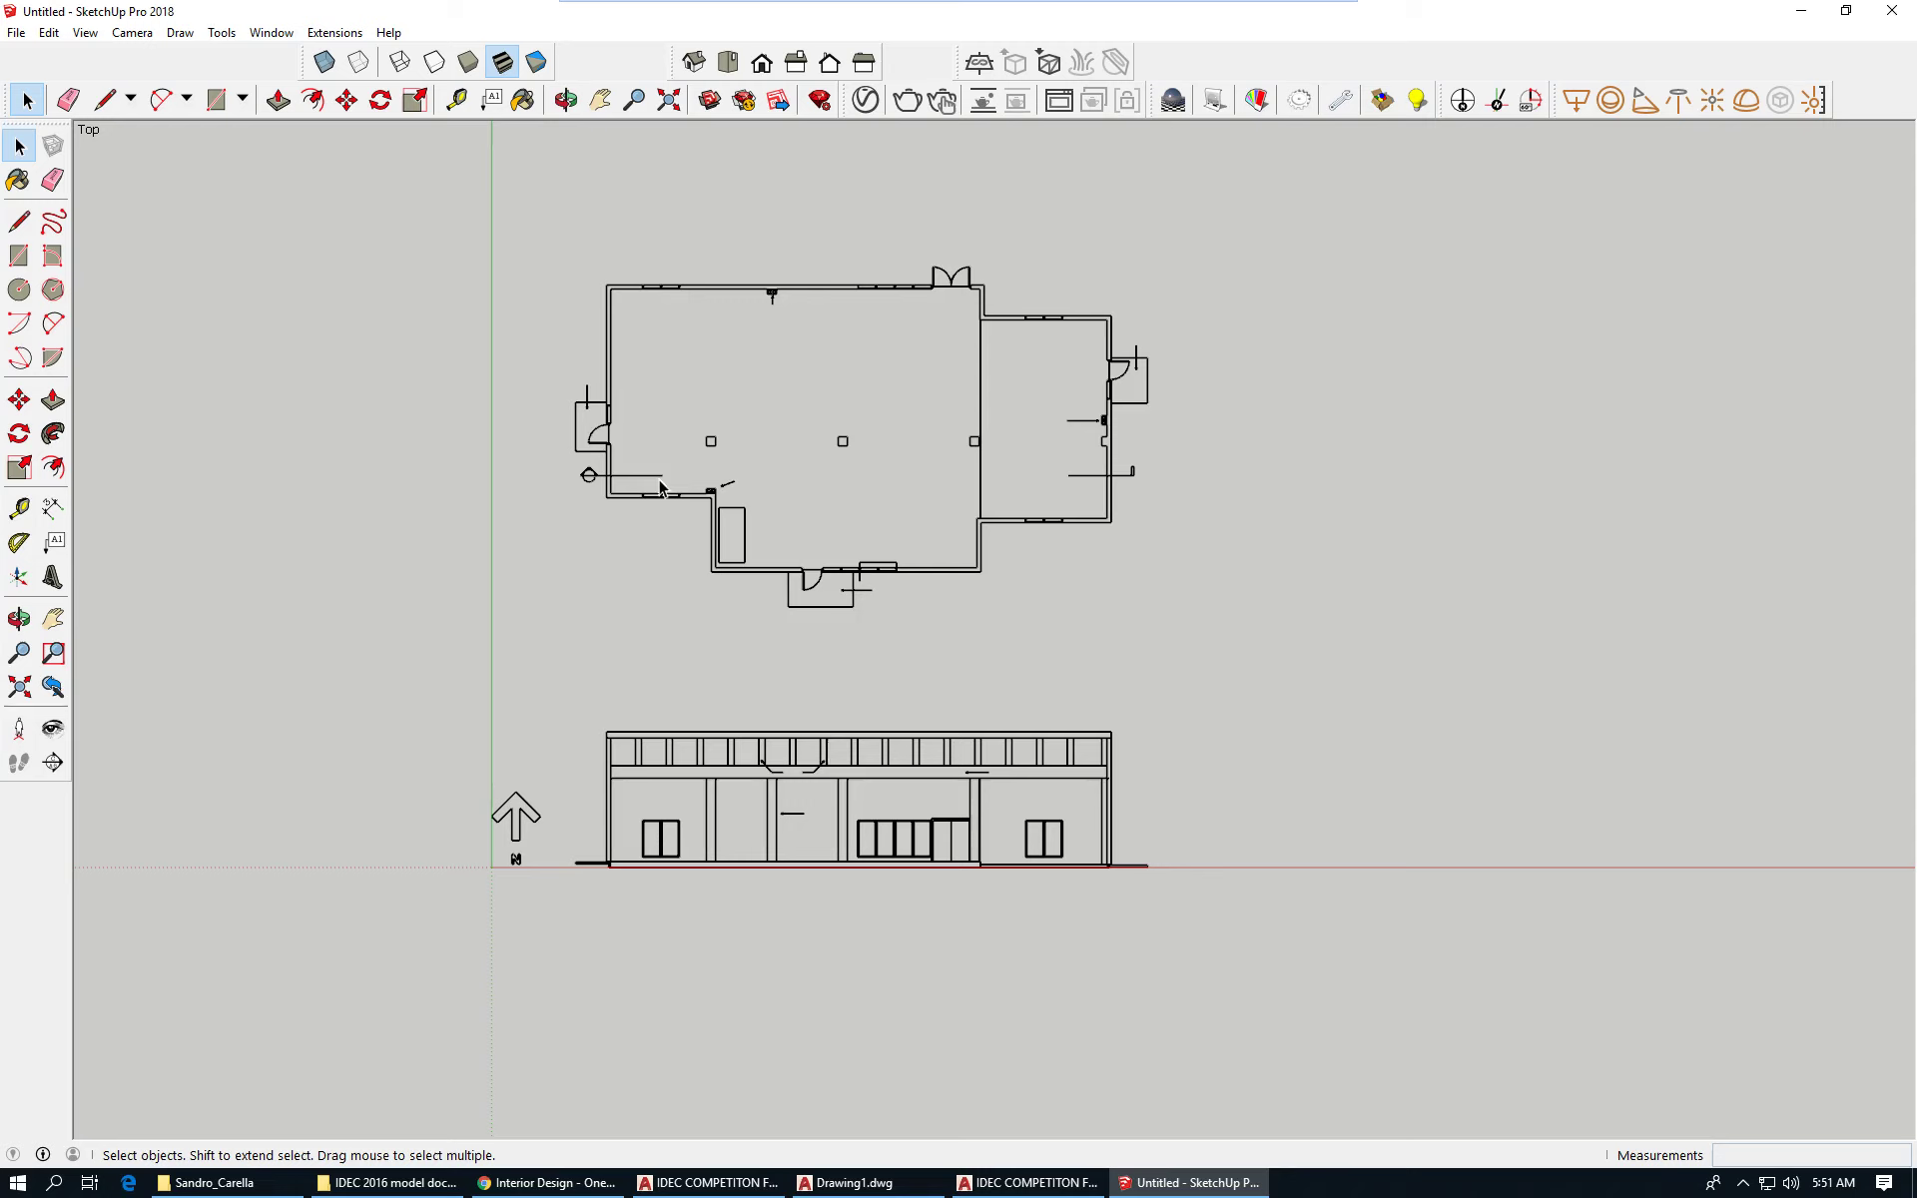
{"action": "scroll", "coordinate": [512, 878], "scroll_direction": "up", "scroll_amount": 3}
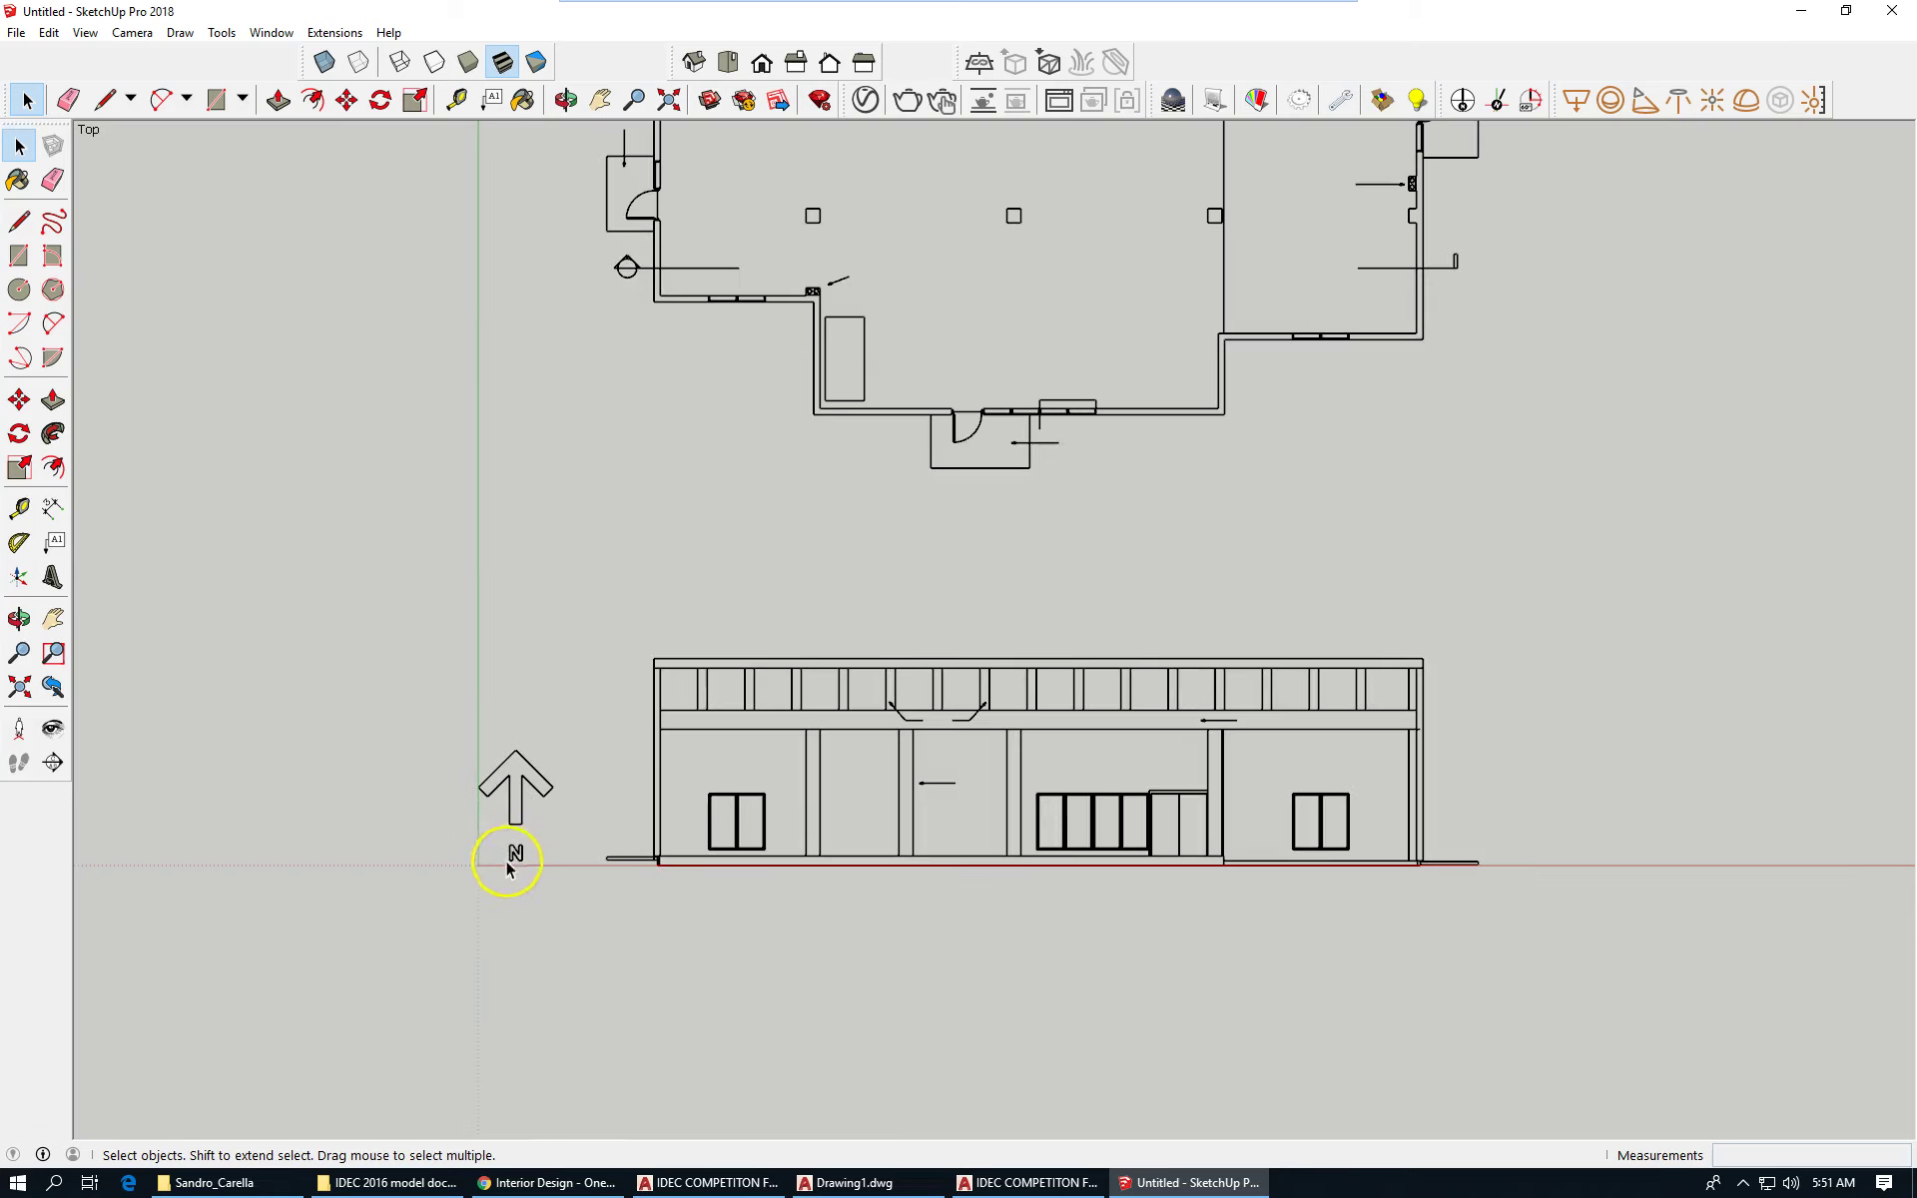
{"action": "scroll", "coordinate": [430, 828], "scroll_direction": "down", "scroll_amount": 2}
{"action": "scroll", "coordinate": [359, 809], "scroll_direction": "up", "scroll_amount": 1}
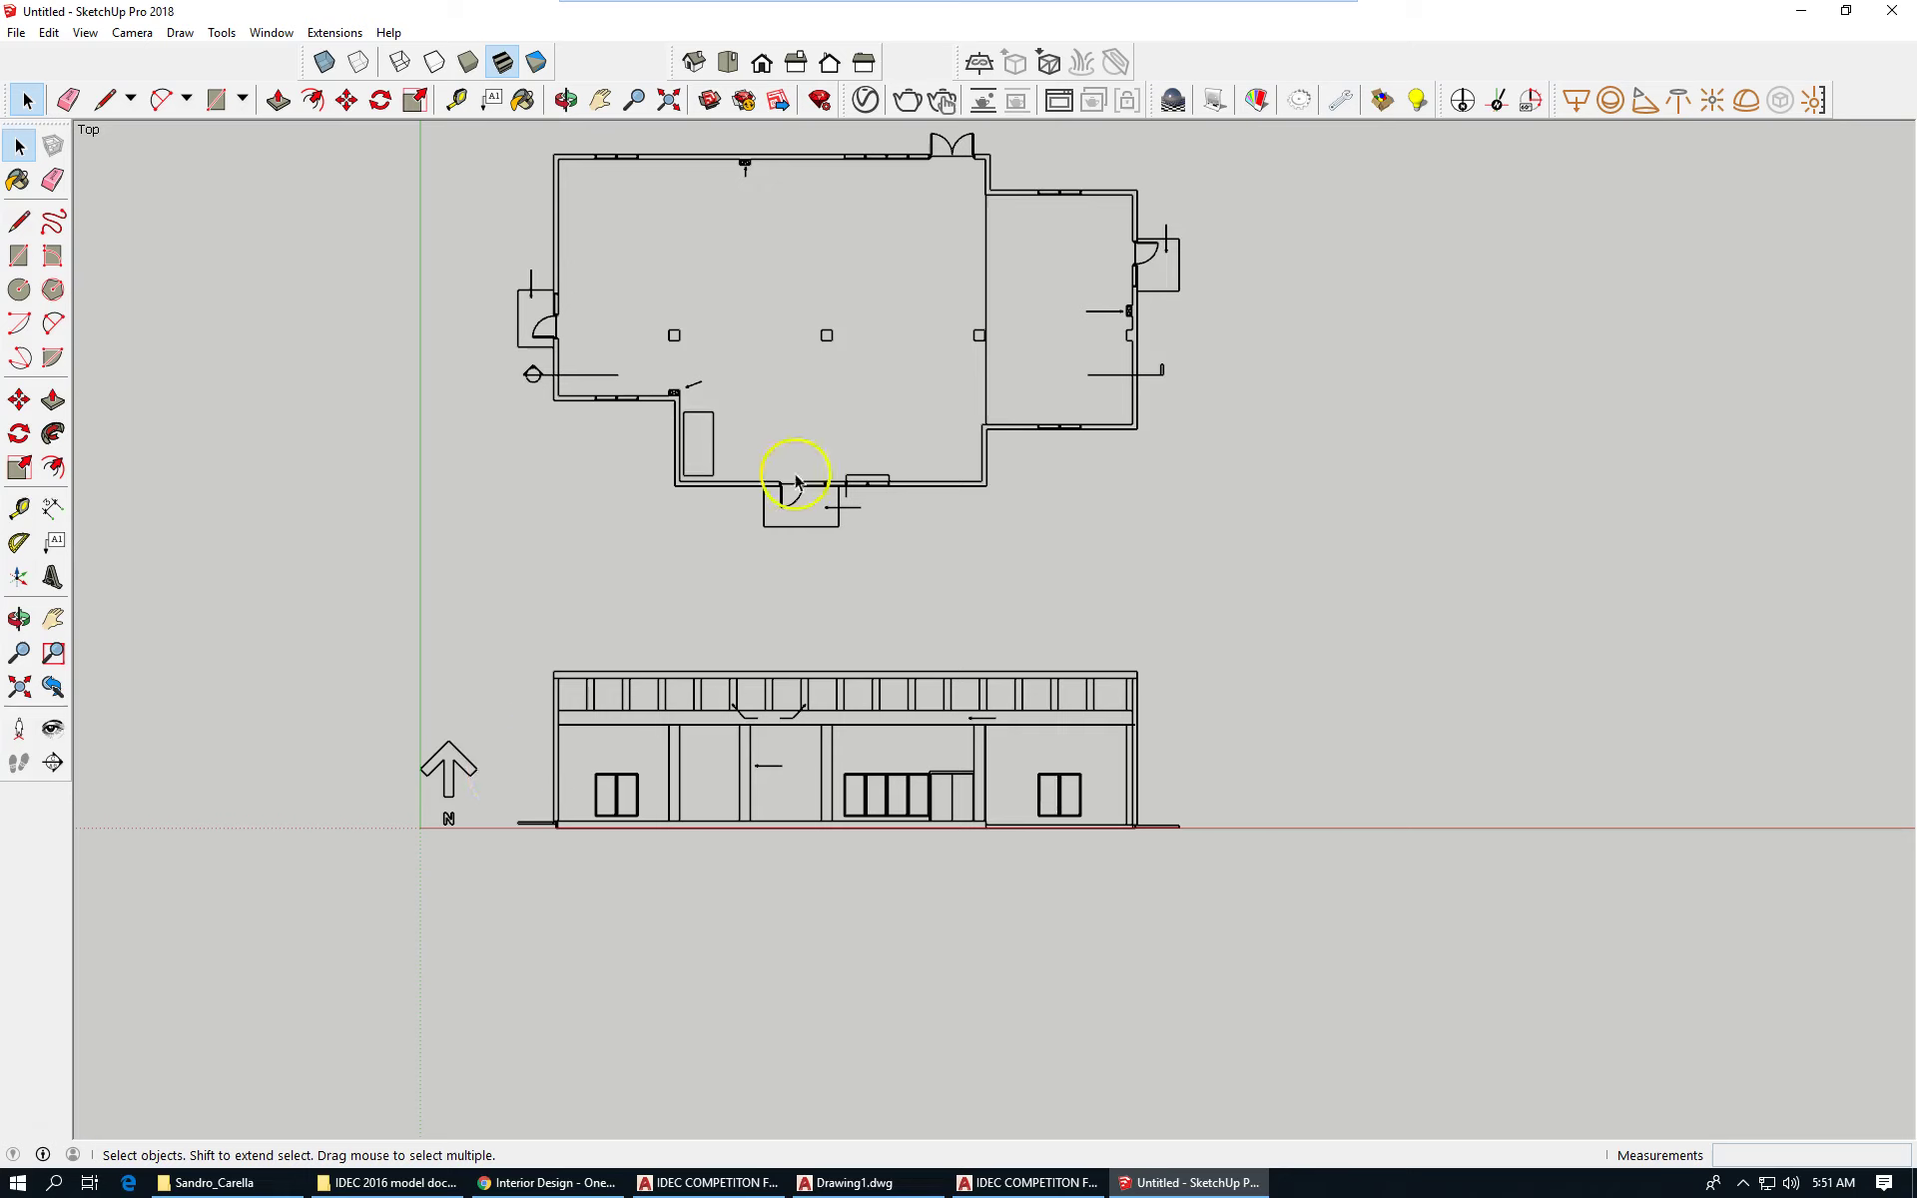
{"action": "scroll", "coordinate": [770, 685], "scroll_direction": "down", "scroll_amount": 2}
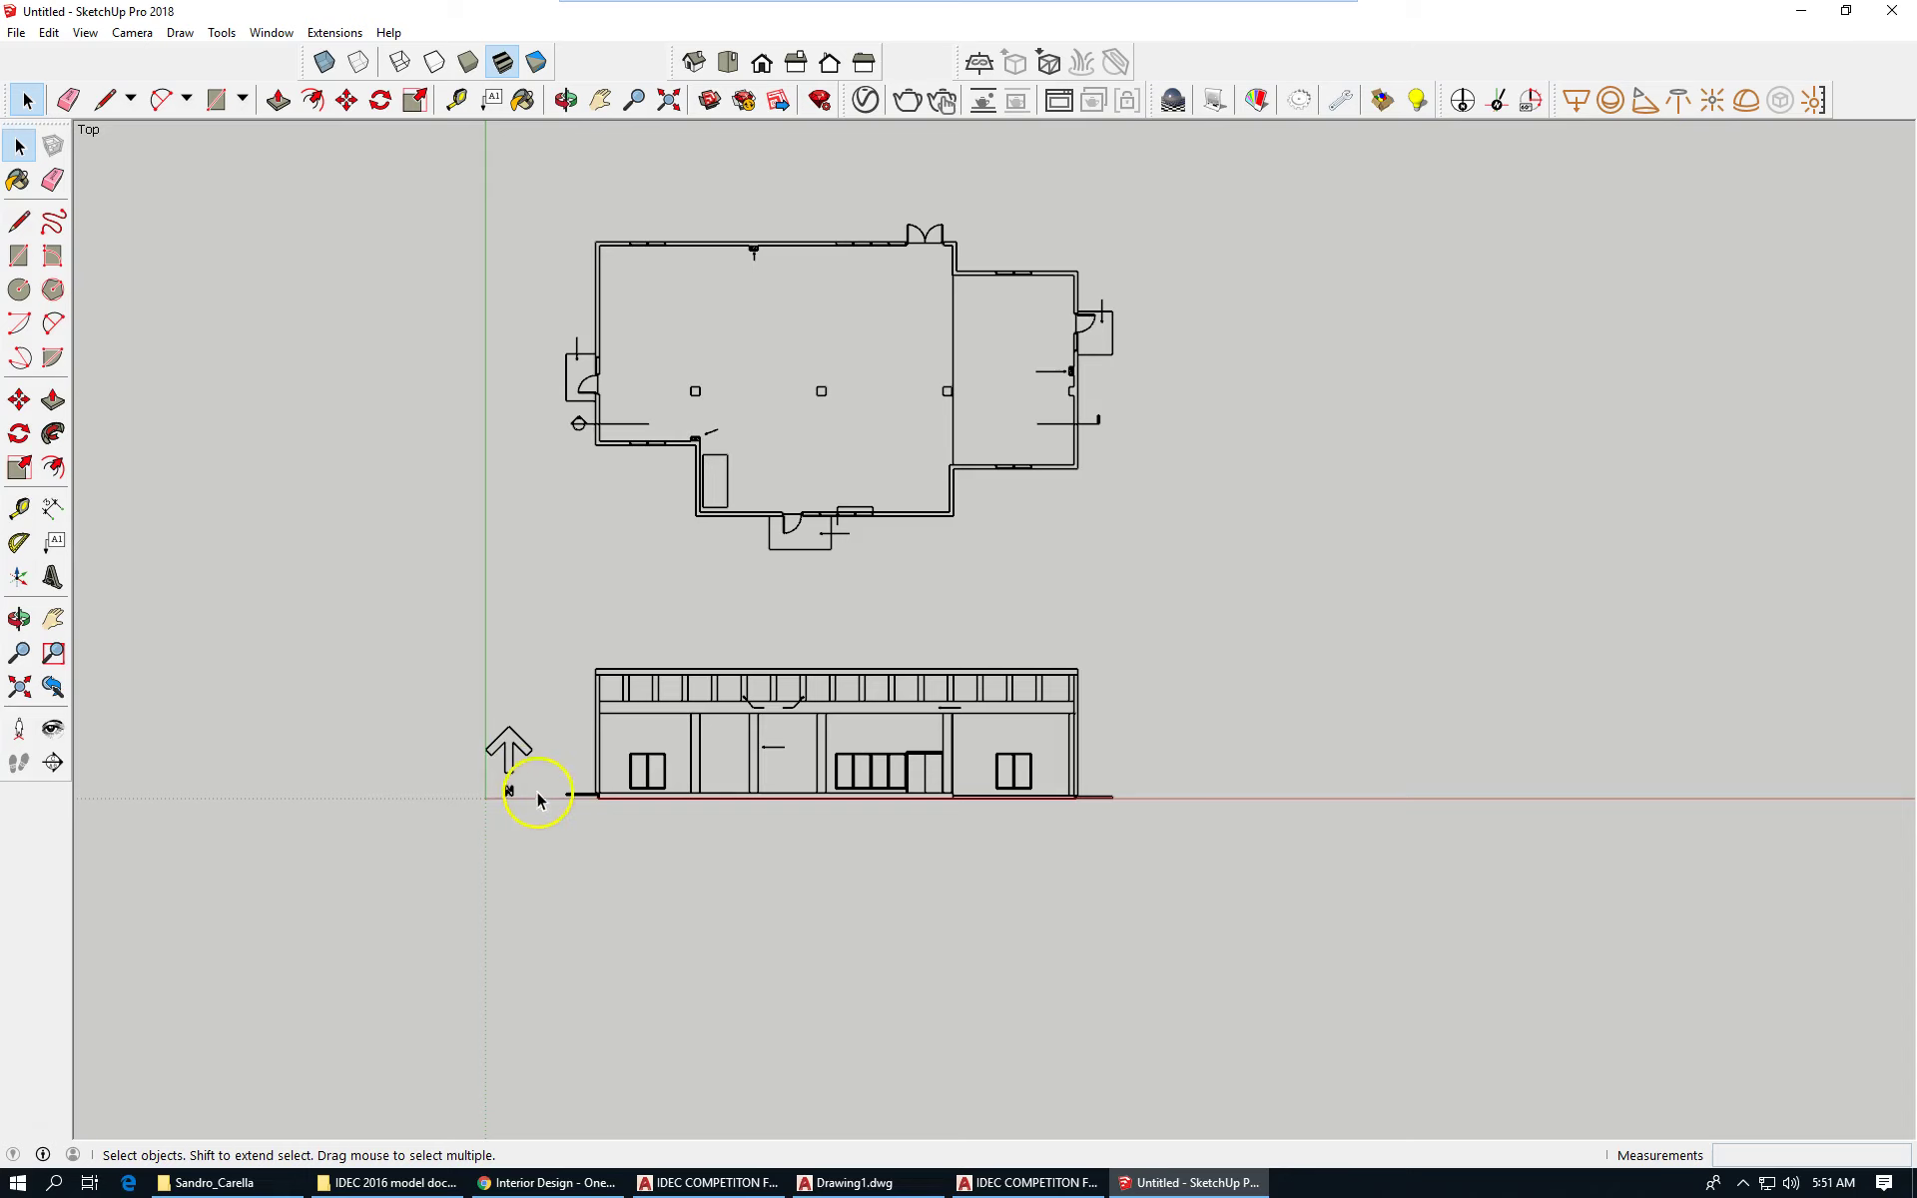
{"action": "scroll", "coordinate": [537, 799], "scroll_direction": "down", "scroll_amount": 1}
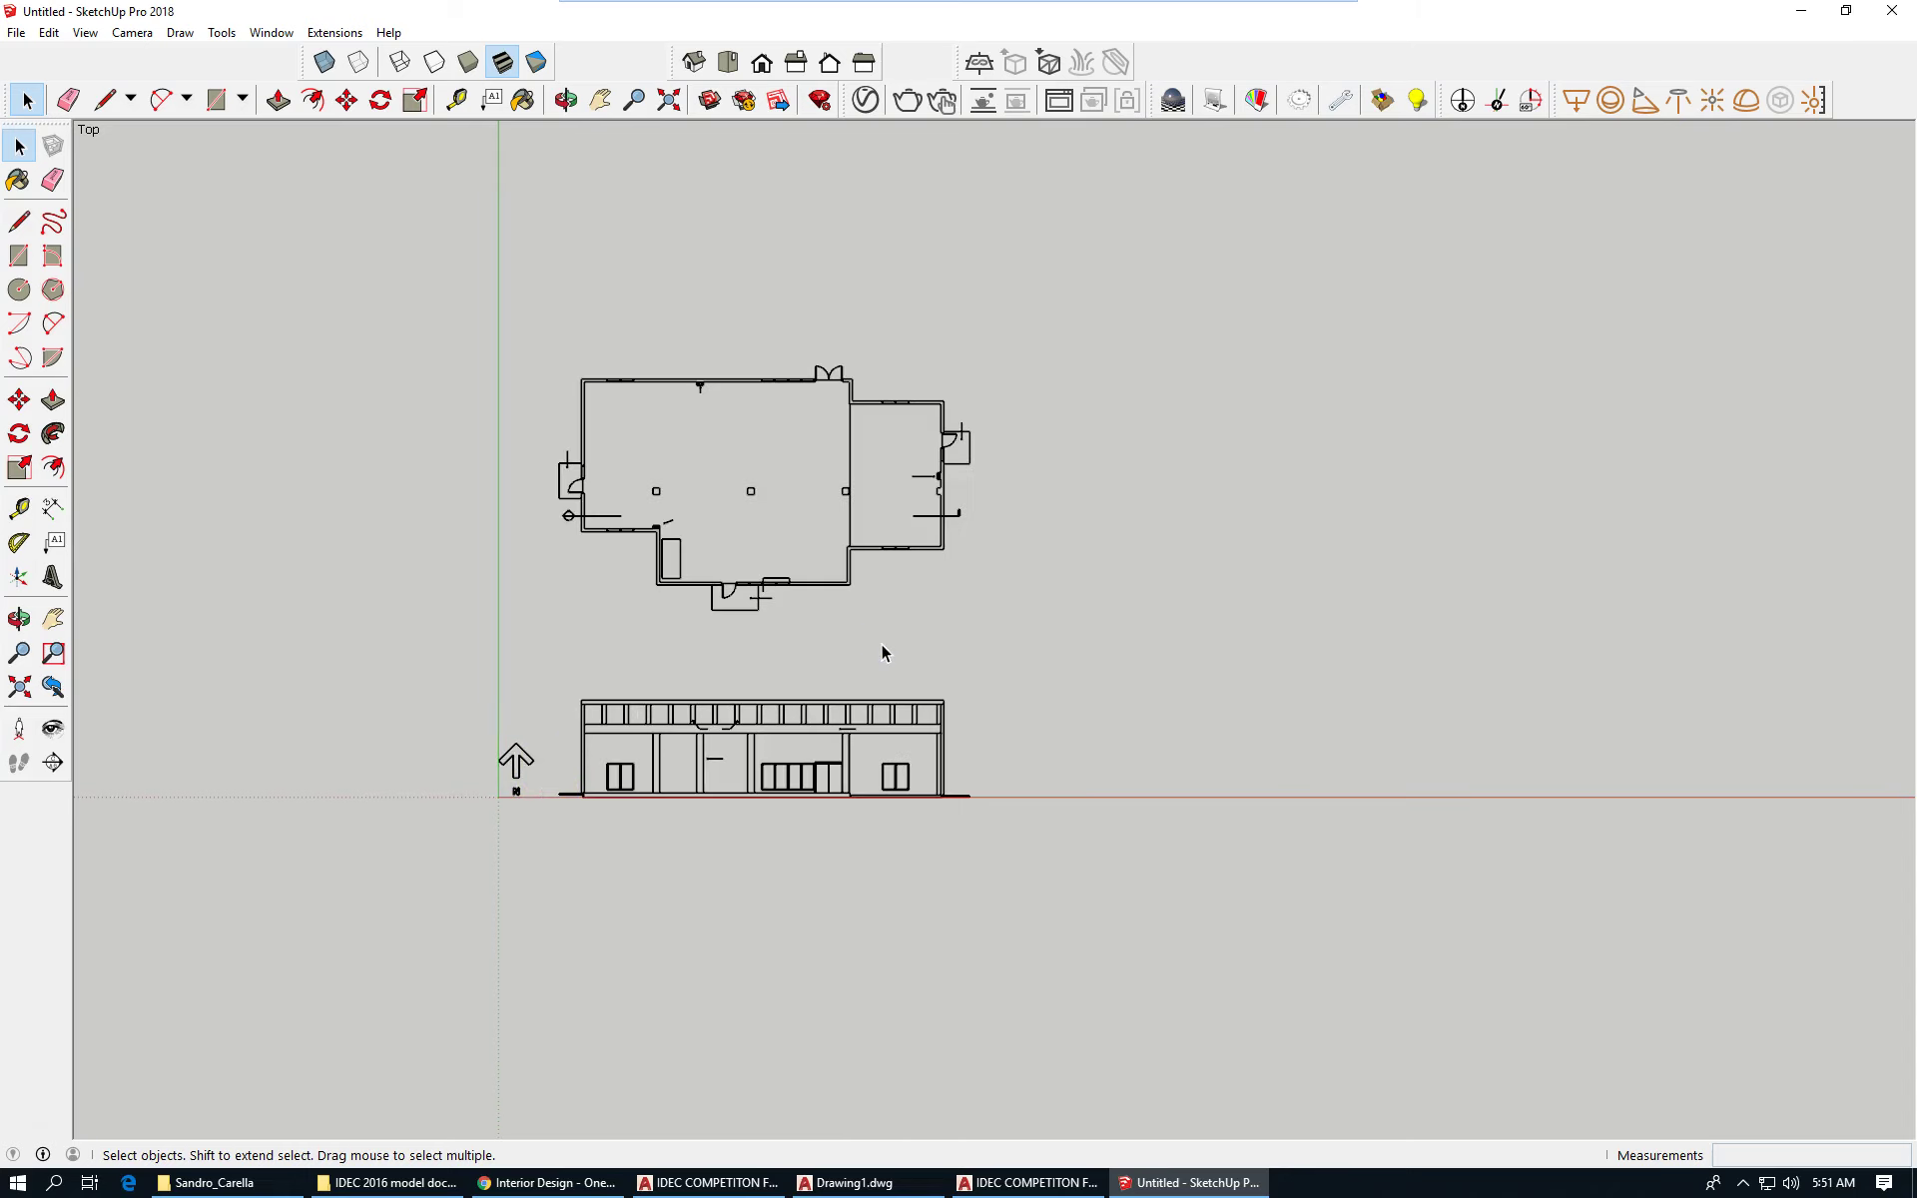
Select the imported plan and section and view its Entity Info properties.
{"action": "left_click", "coordinate": [783, 584]}
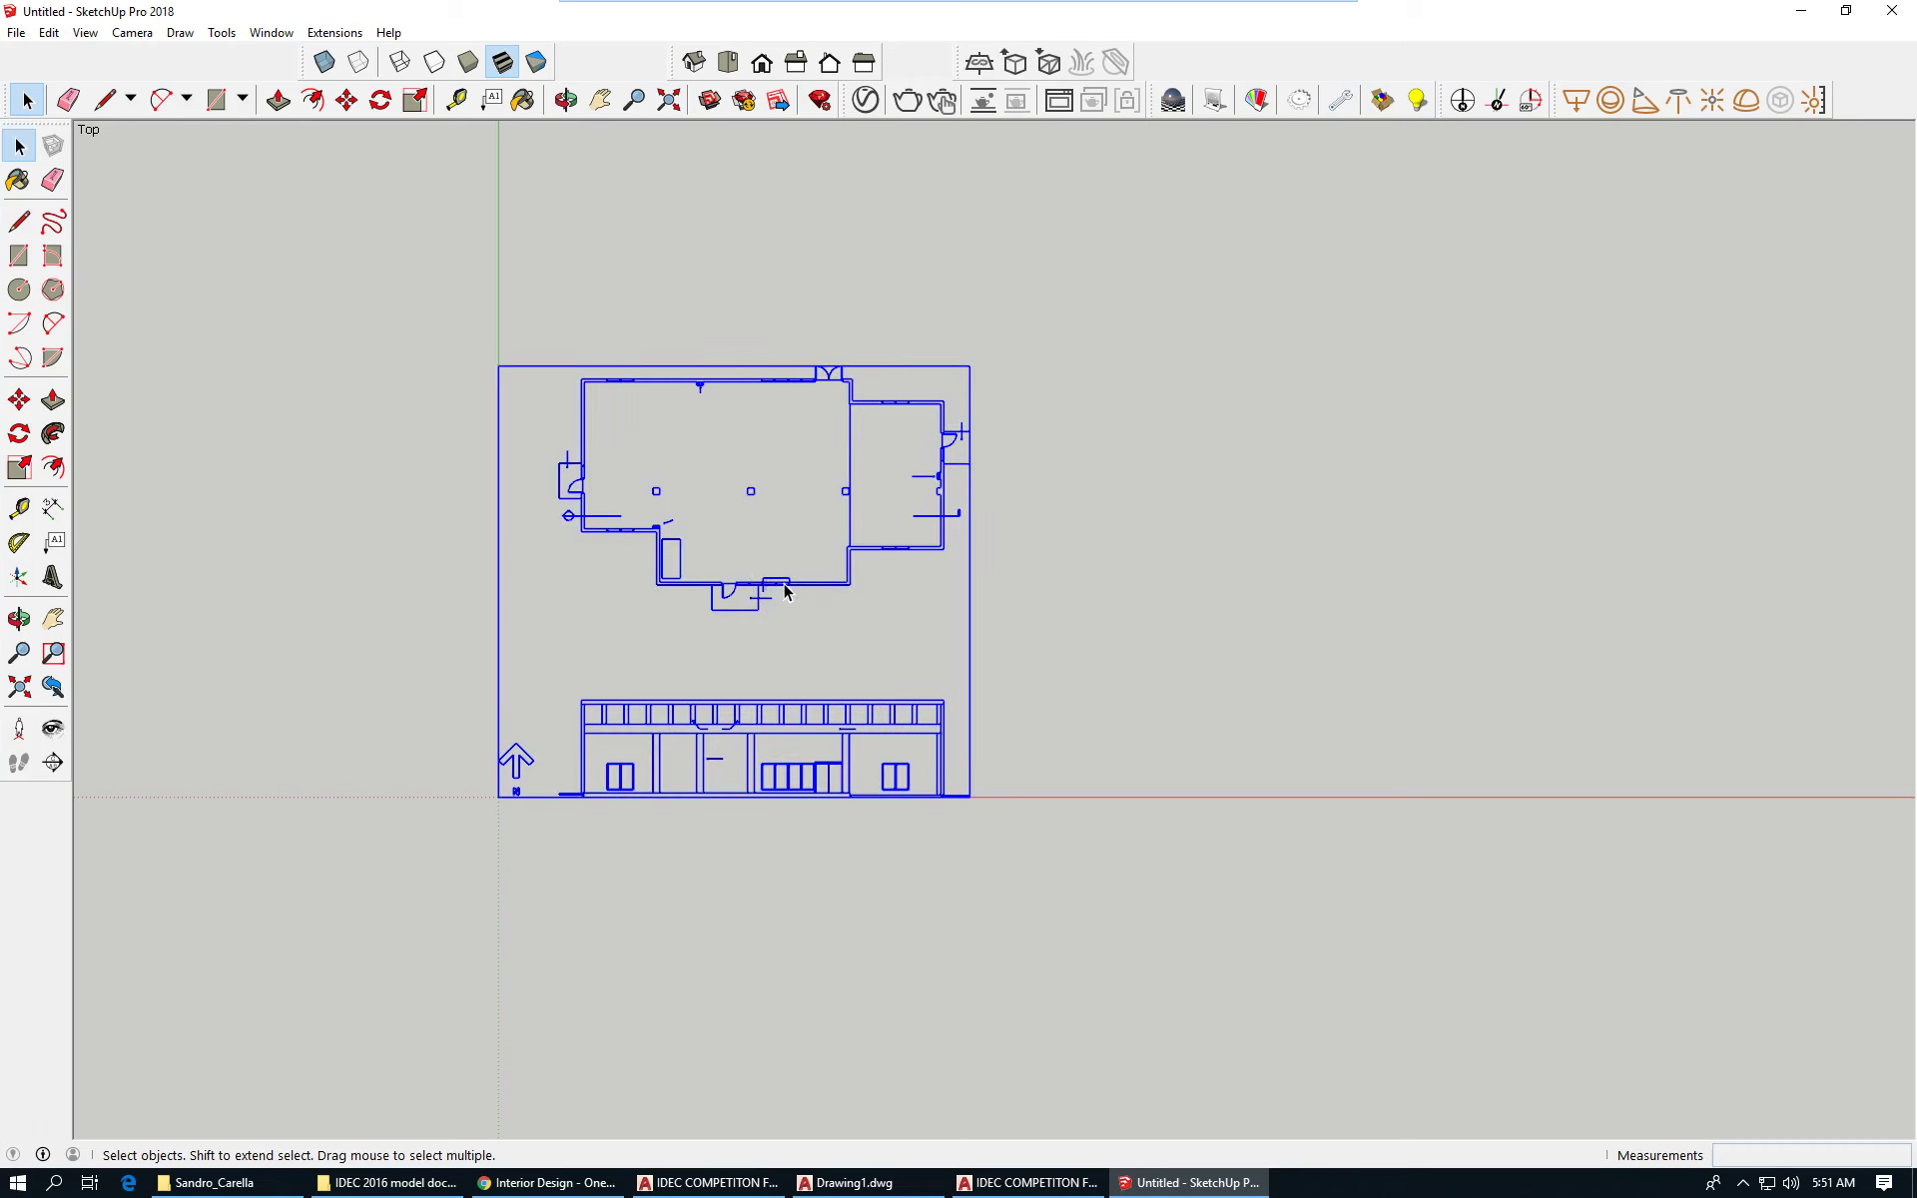
{"action": "right_click", "coordinate": [775, 559]}
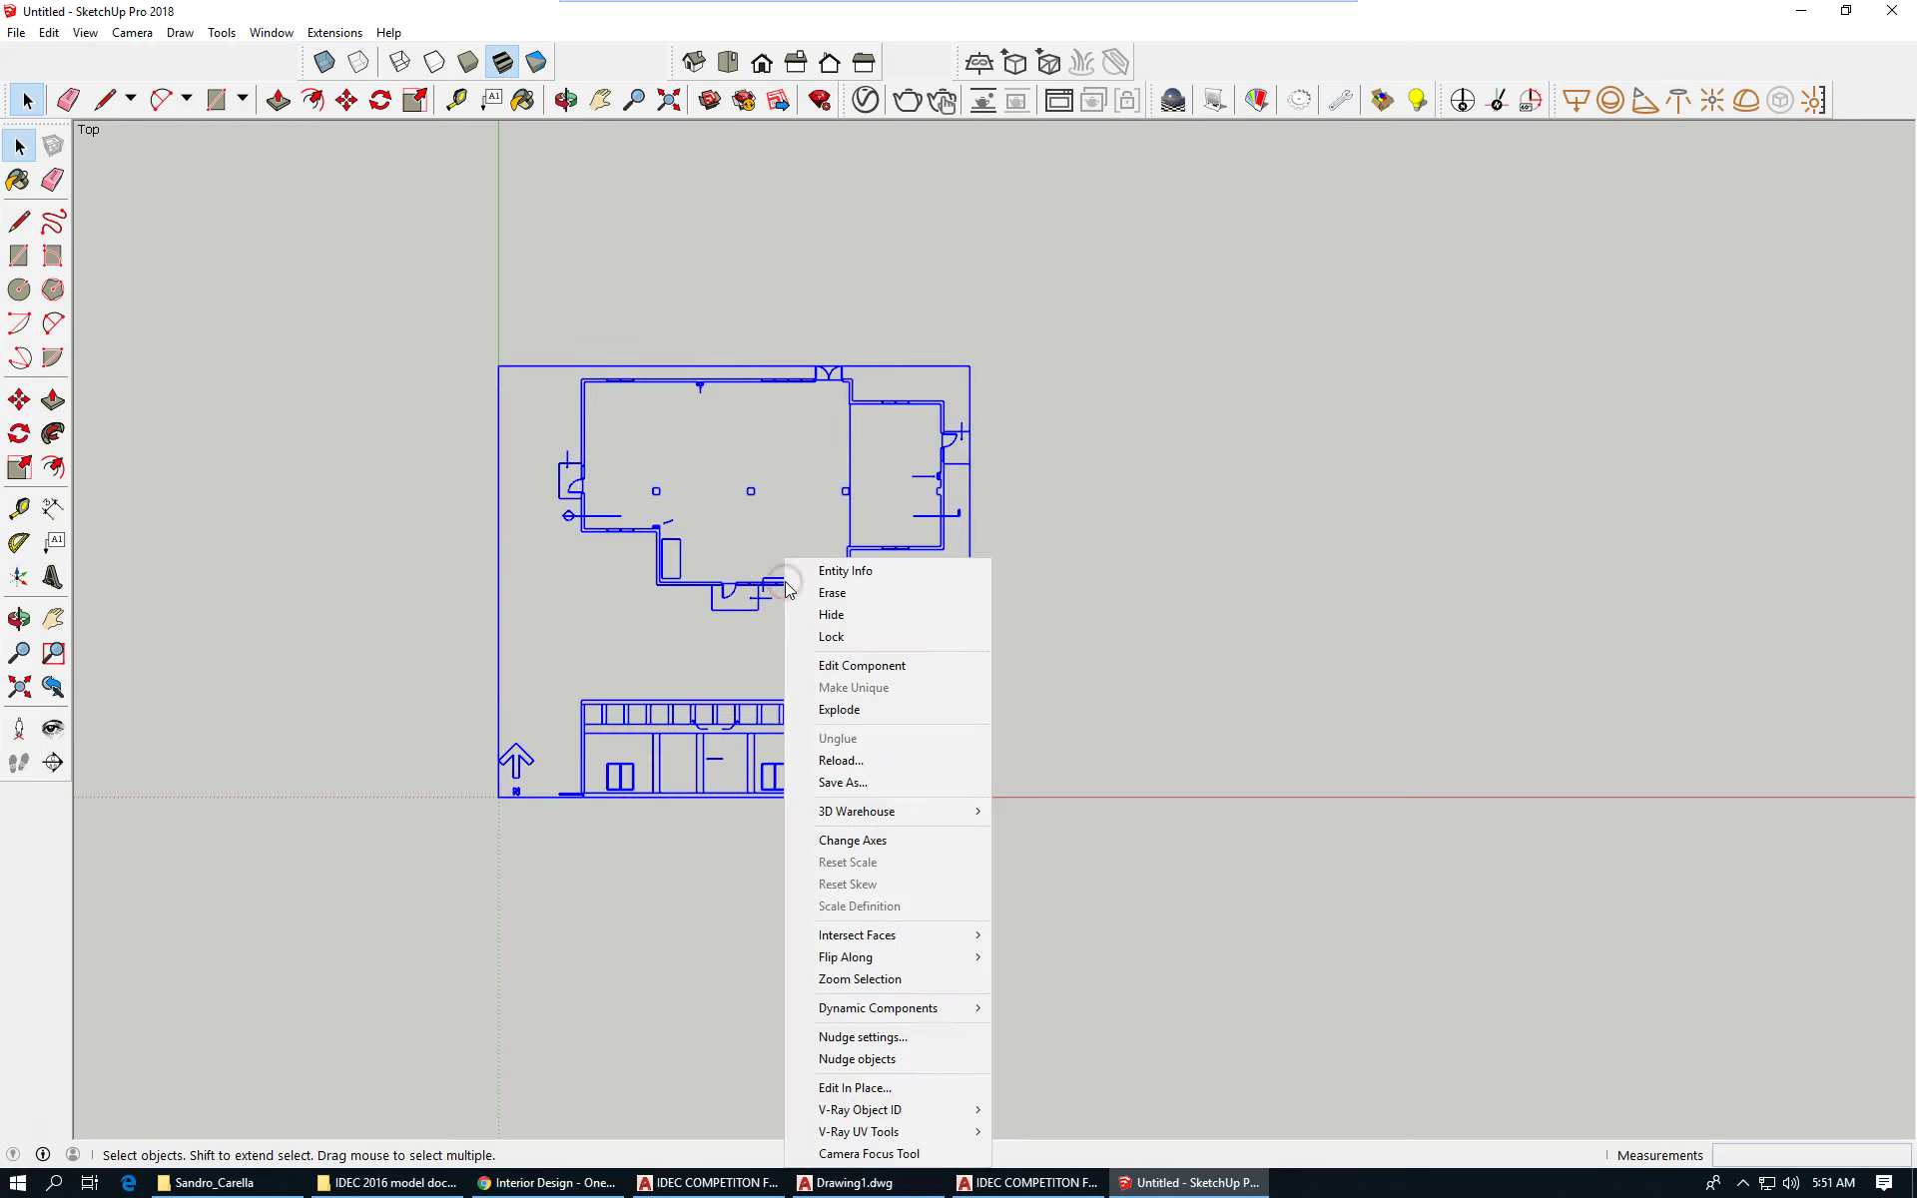
{"action": "left_click", "coordinate": [845, 573]}
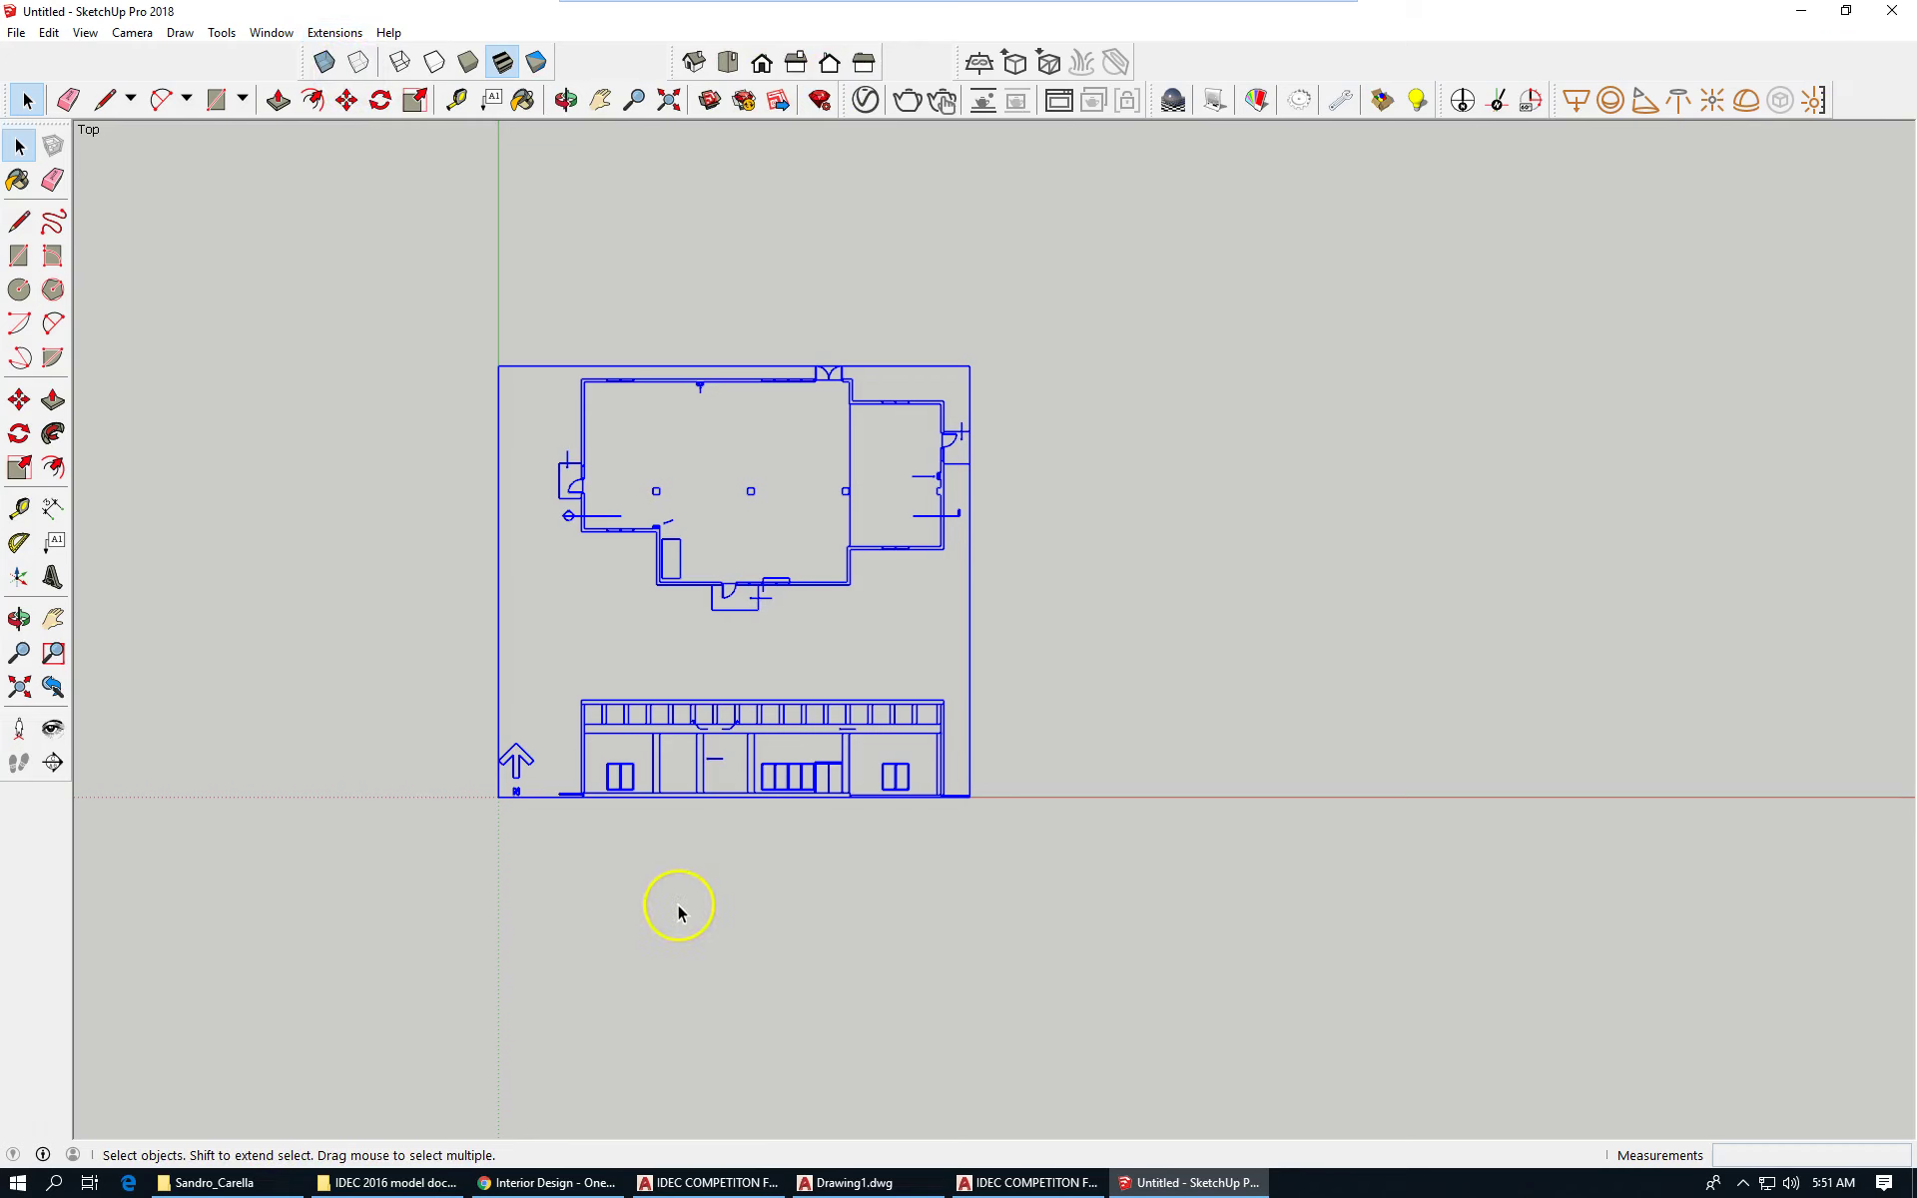
Toggle the Default Tray off and on again and display faces Shaded With Textures.
{"action": "left_click", "coordinate": [321, 35]}
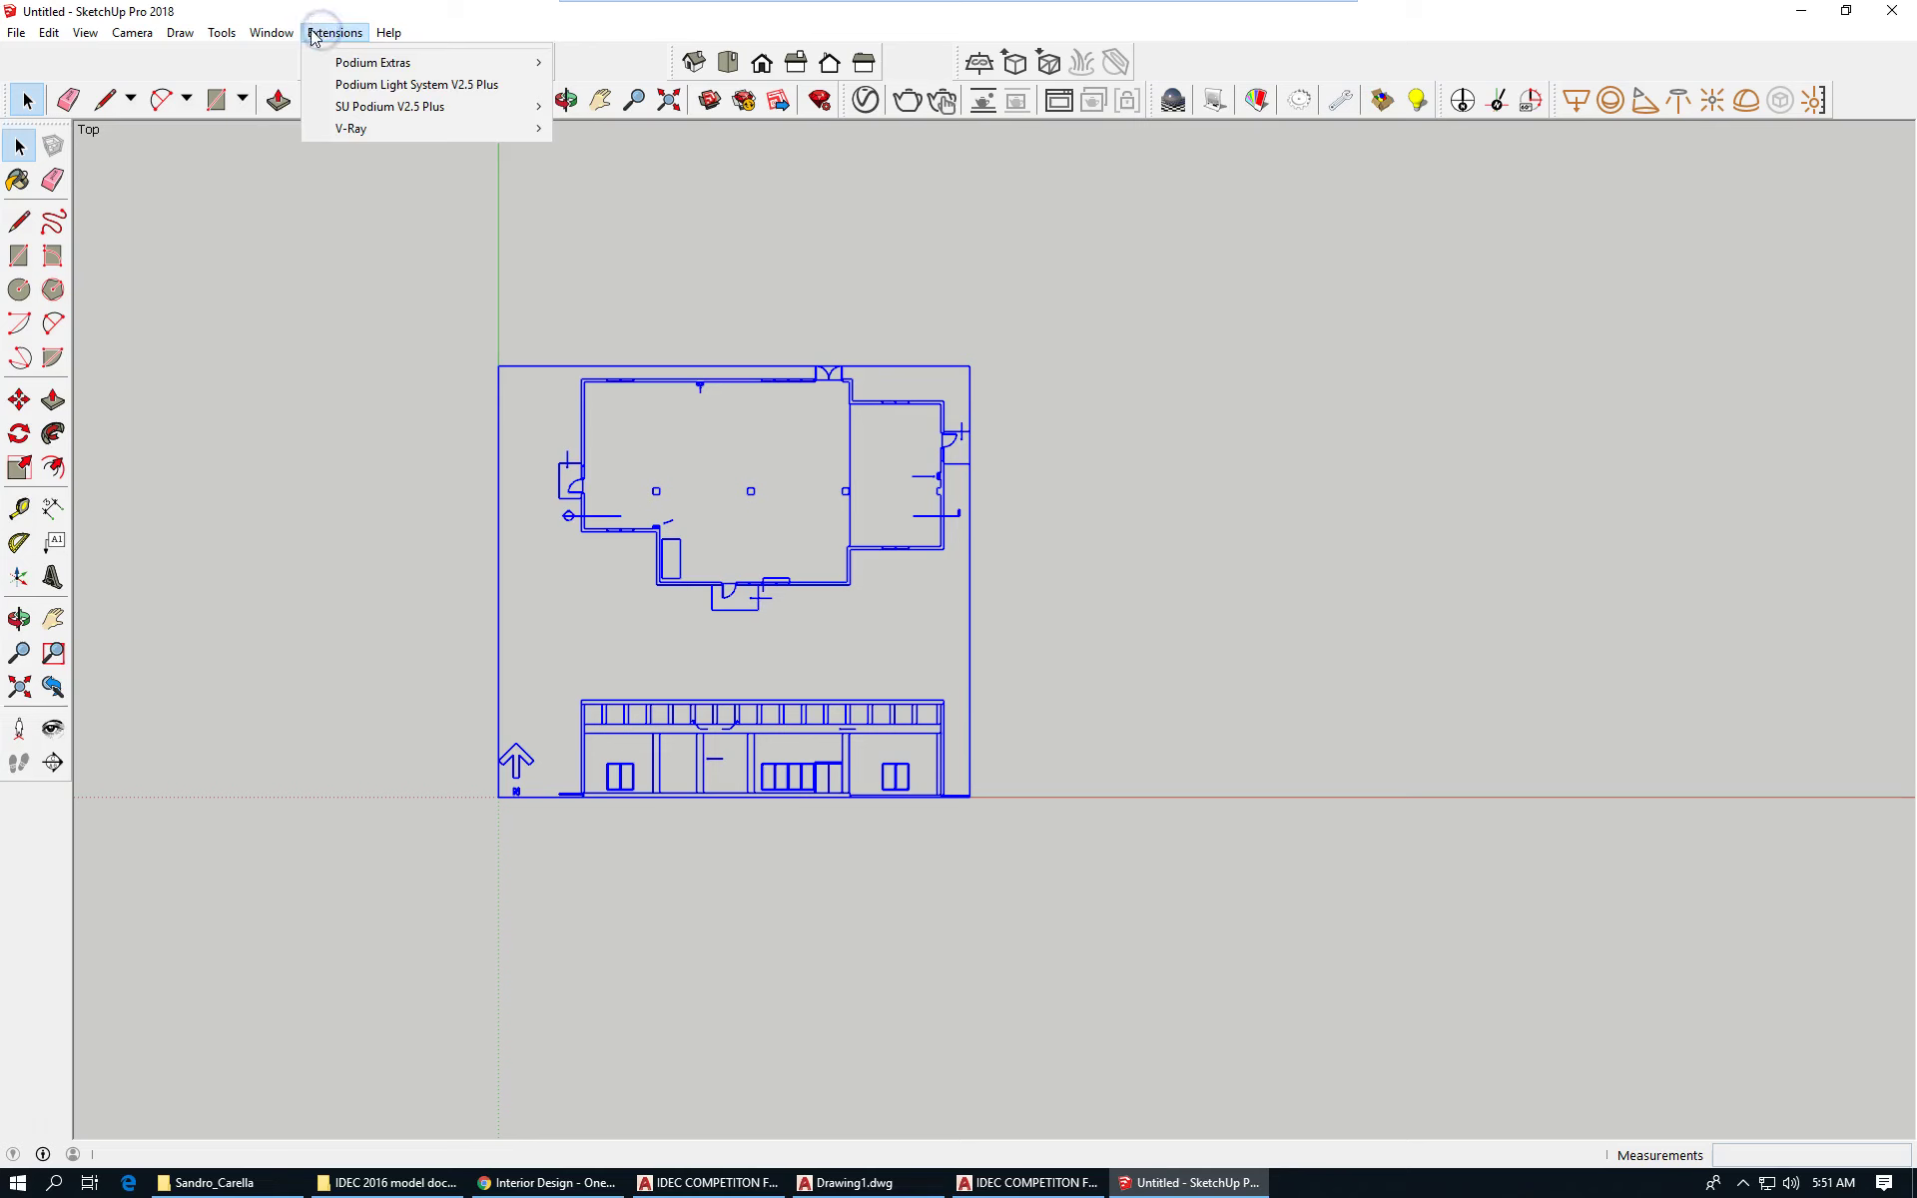
{"action": "left_click", "coordinate": [303, 56]}
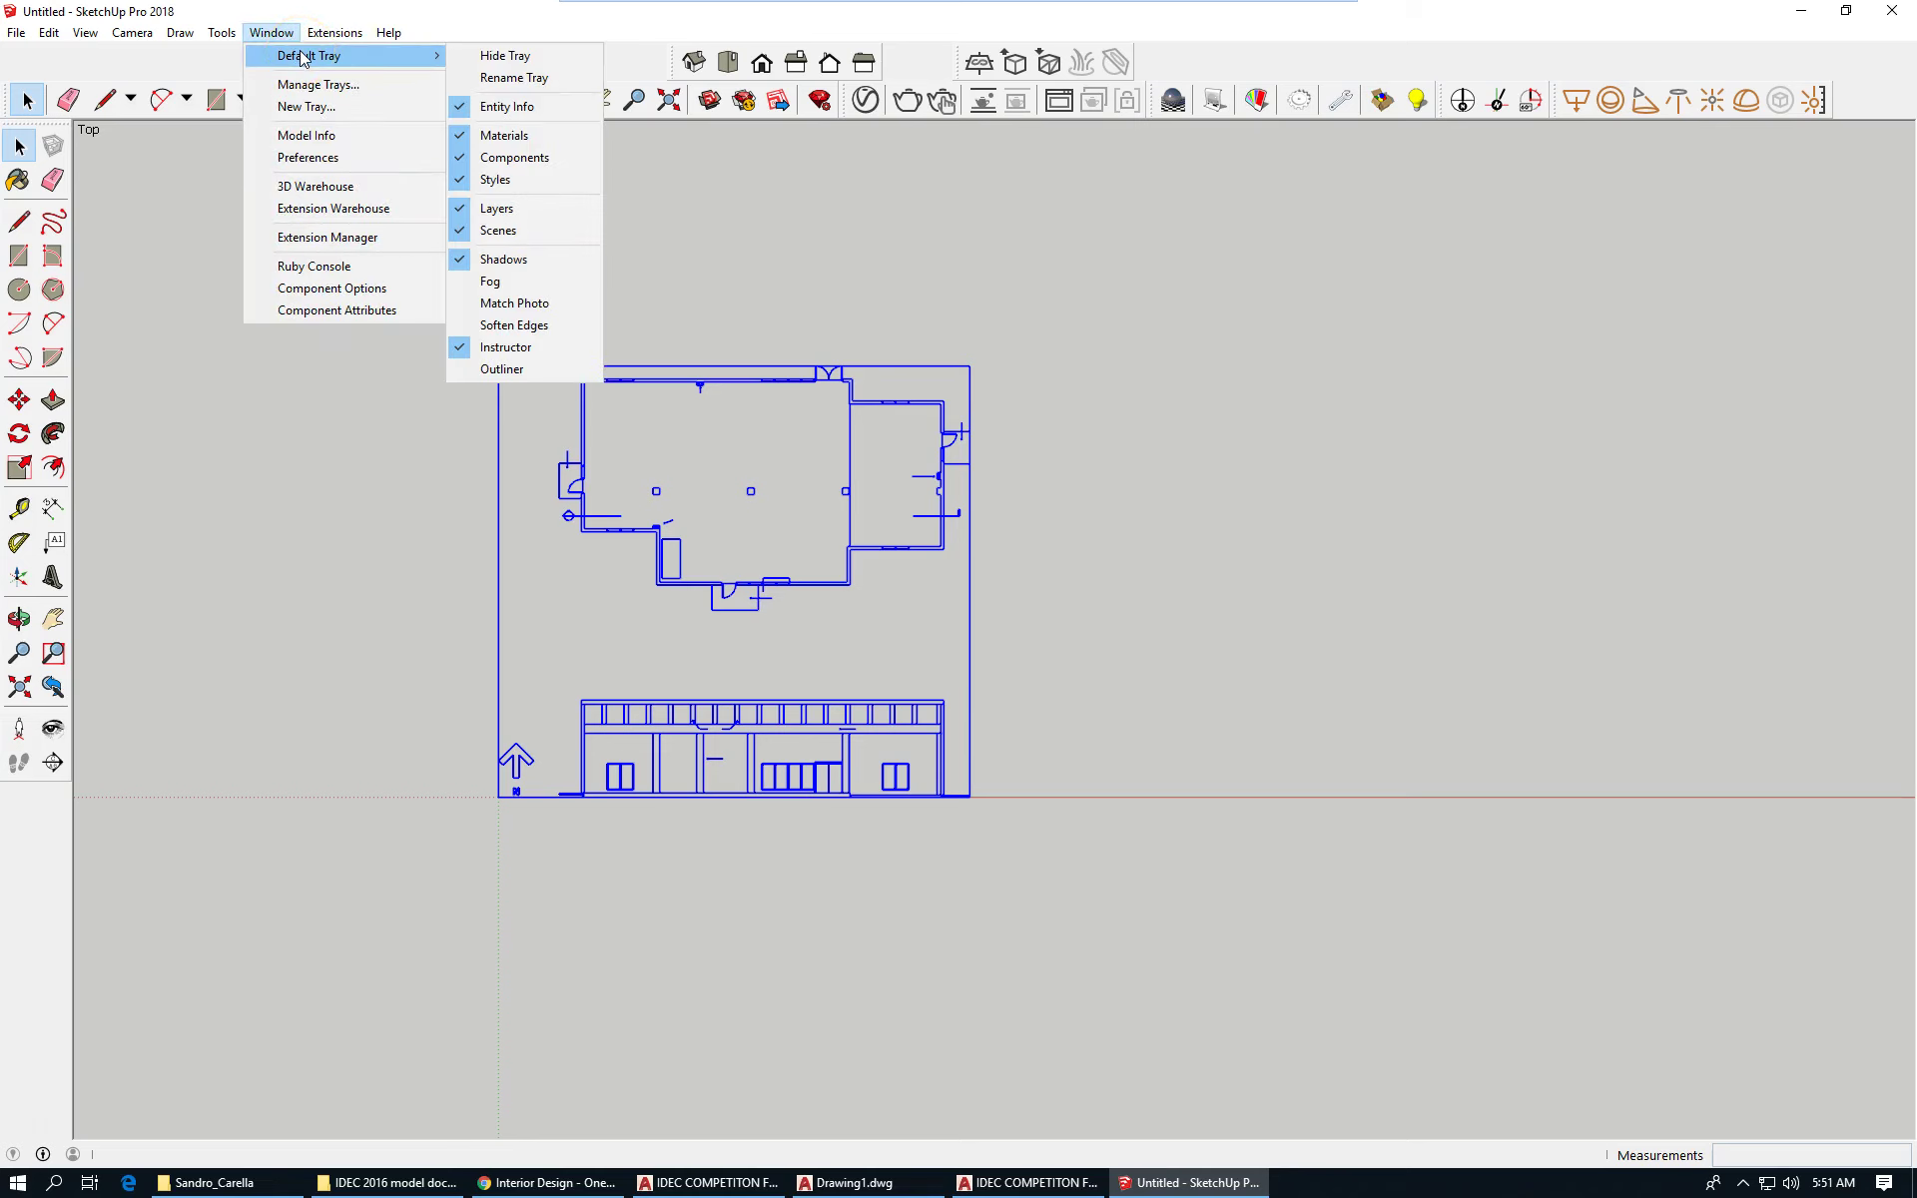
{"action": "left_click", "coordinate": [504, 56]}
{"action": "left_click", "coordinate": [262, 38]}
{"action": "mouse_move", "coordinate": [303, 56]}
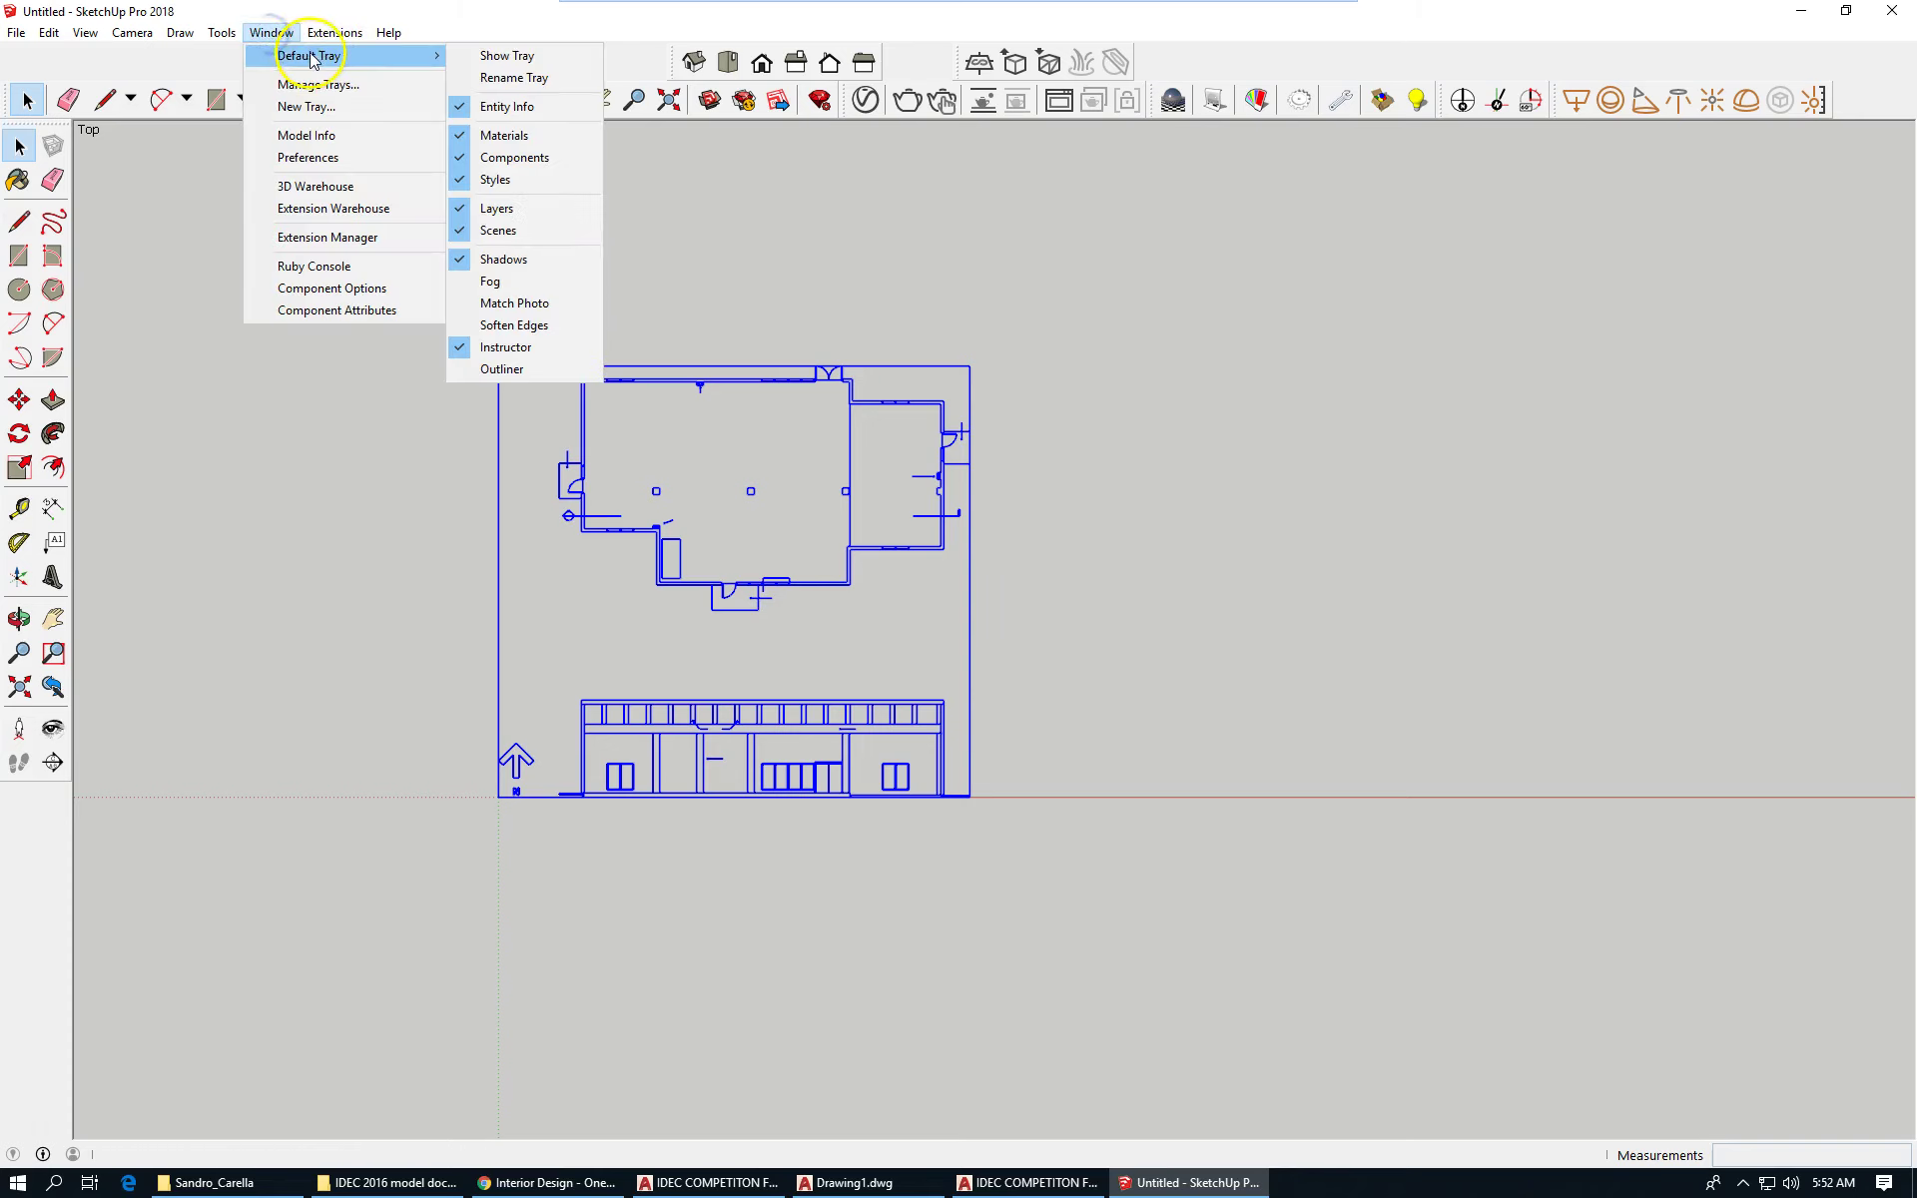
{"action": "left_click", "coordinate": [506, 57]}
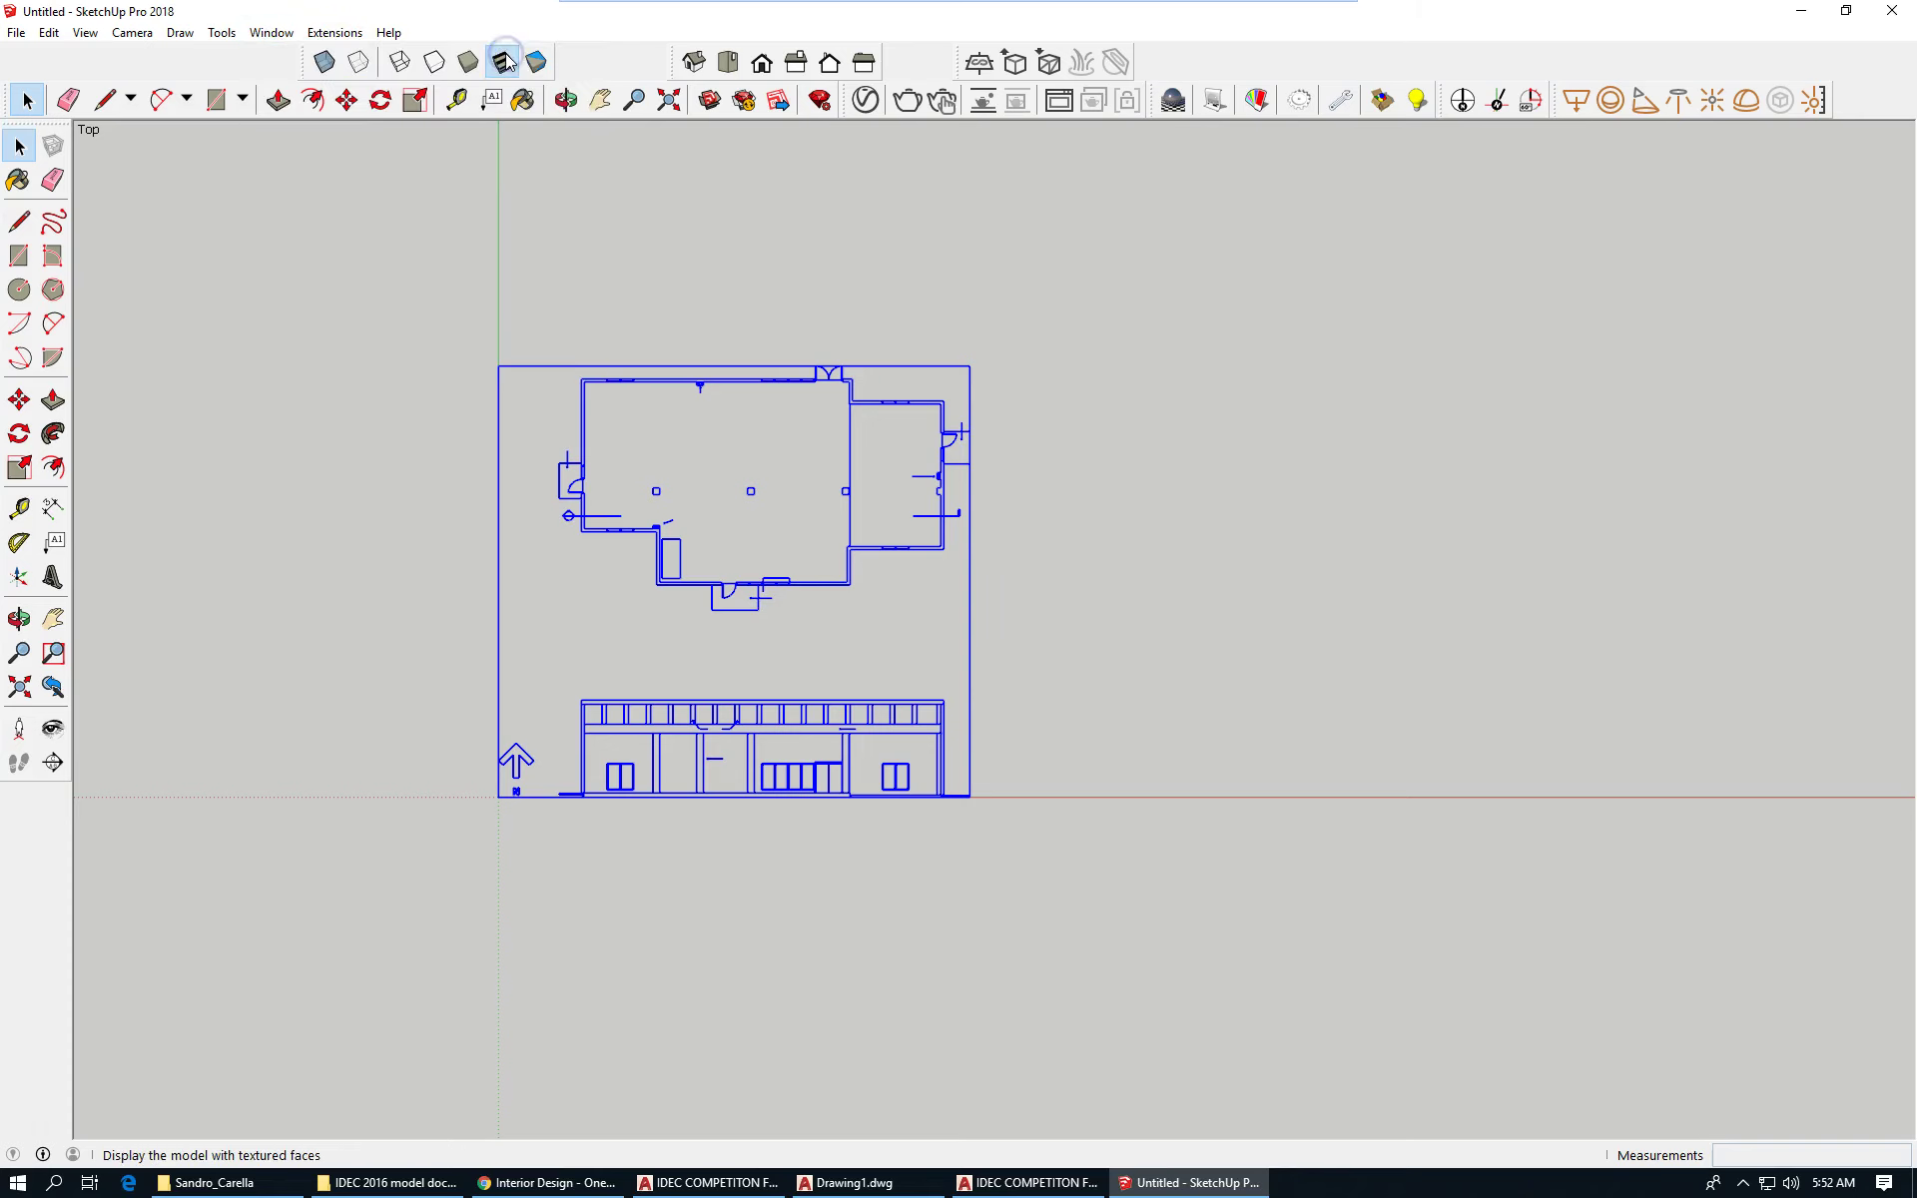
{"action": "left_click", "coordinate": [502, 64]}
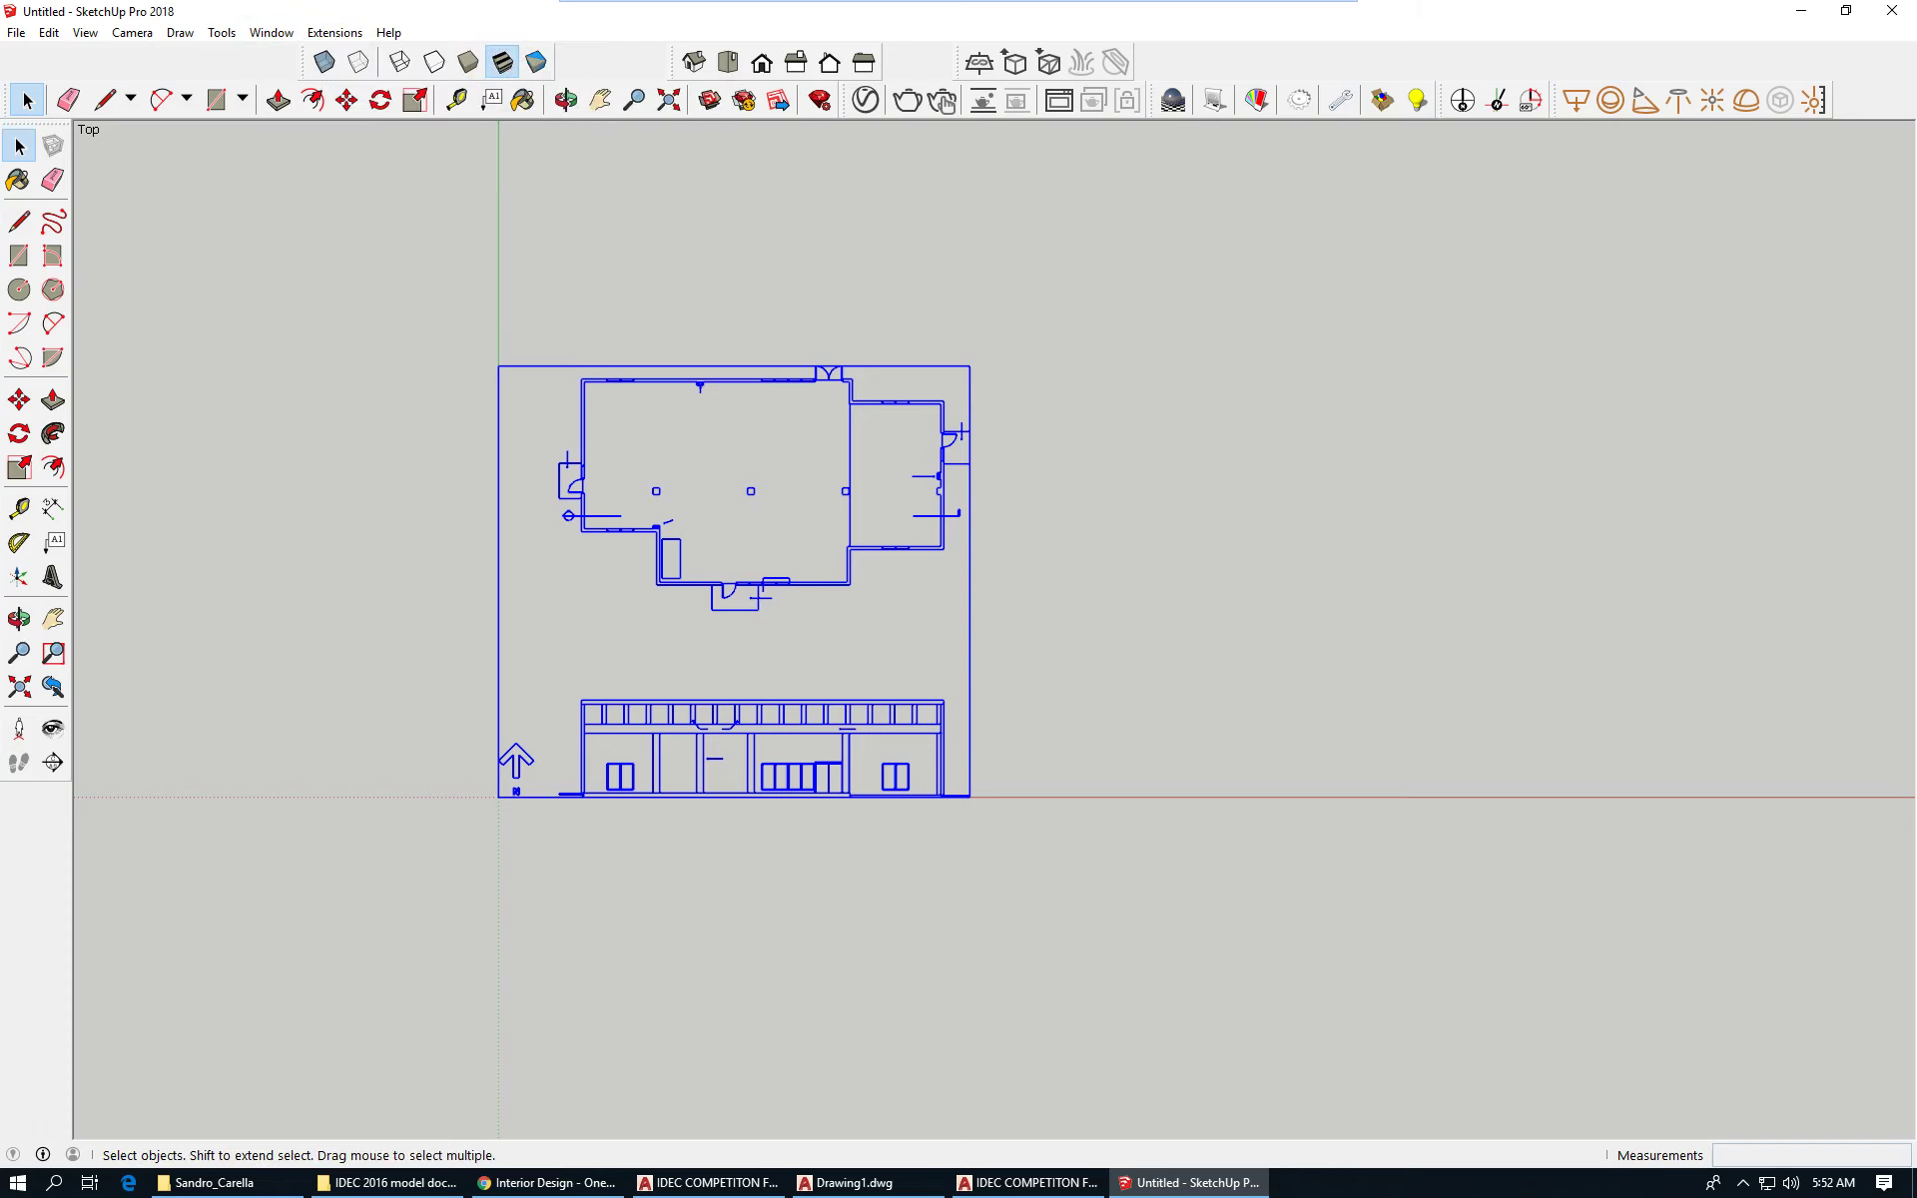
{"action": "left_click", "coordinate": [268, 32]}
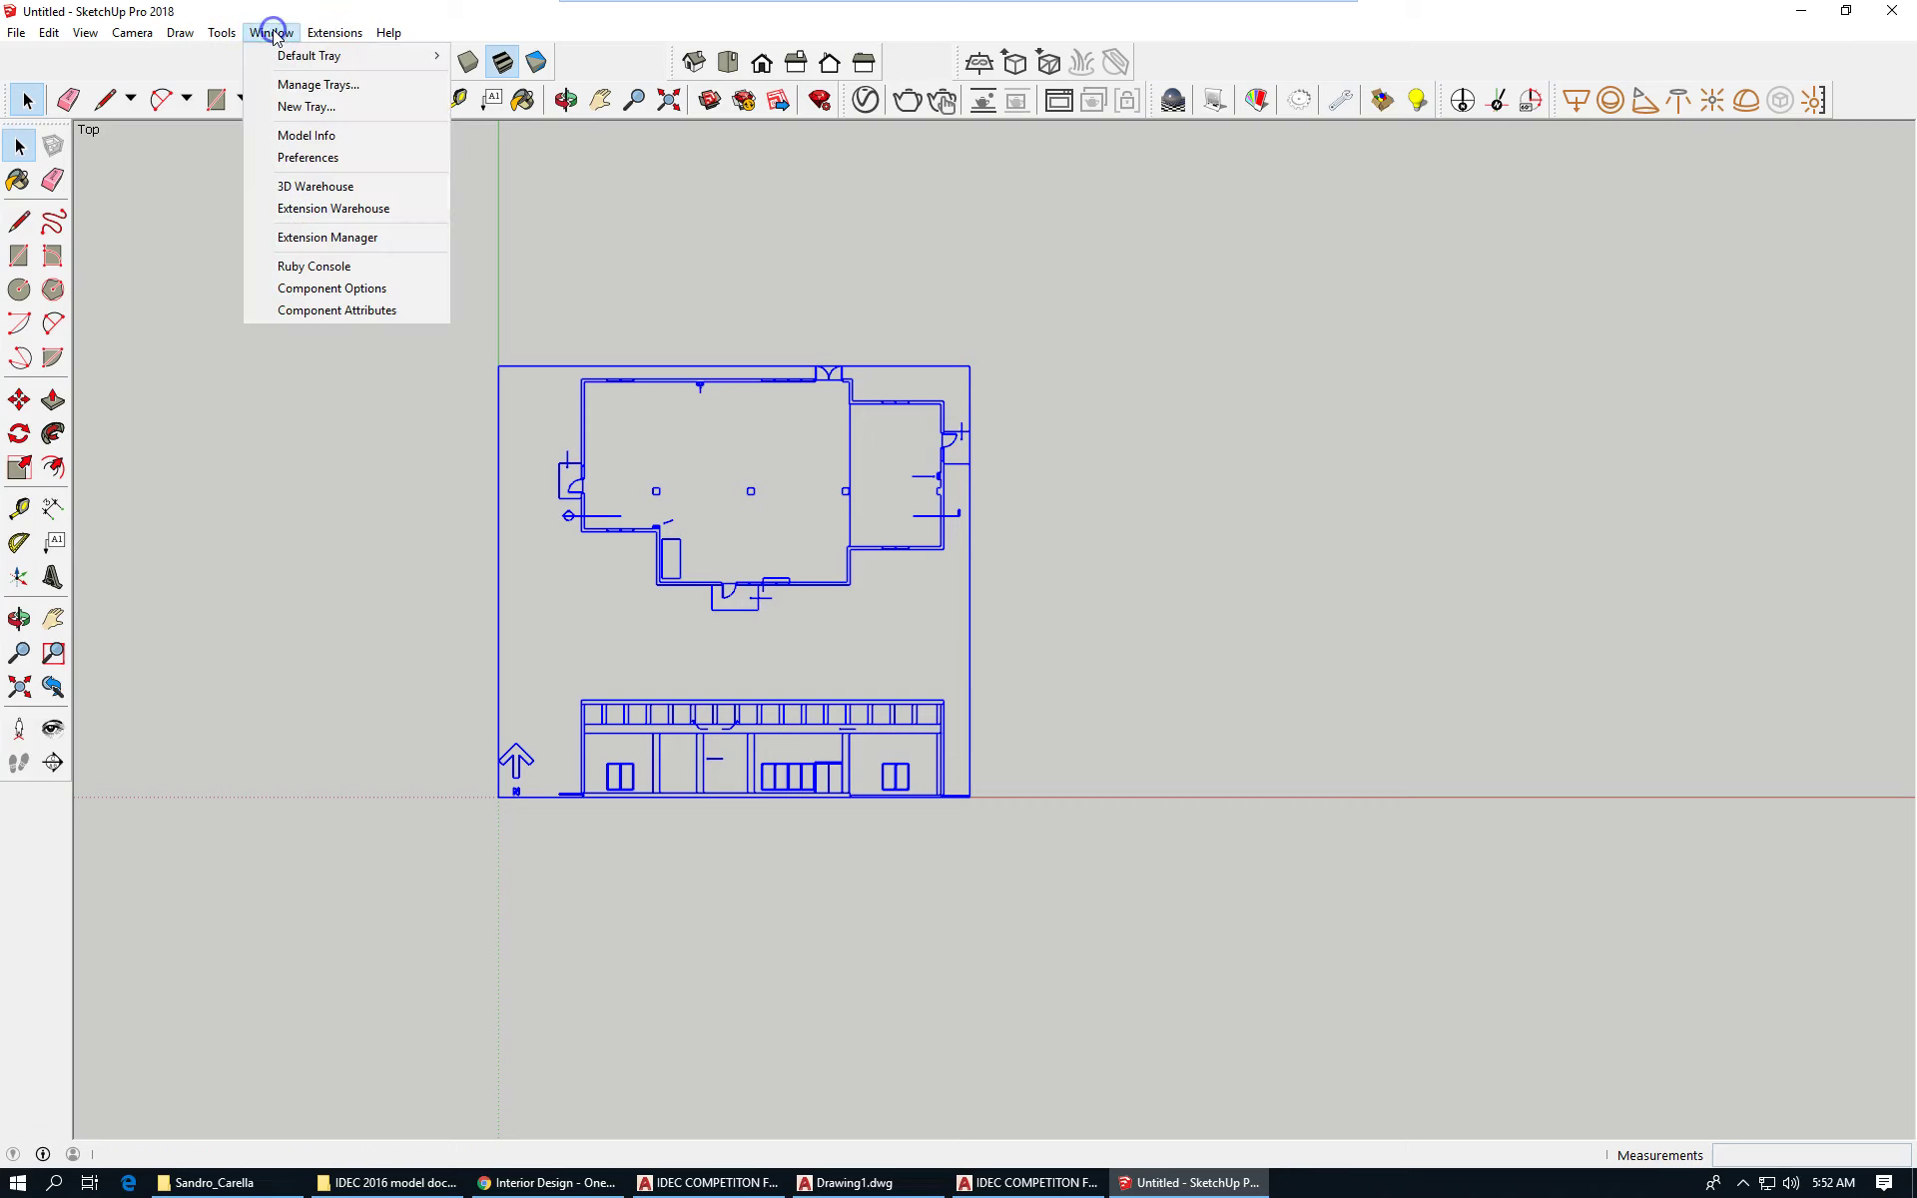
Start a new tray, give it a name, and tick only Entity Info, Layers and Outliner.
{"action": "mouse_move", "coordinate": [339, 57]}
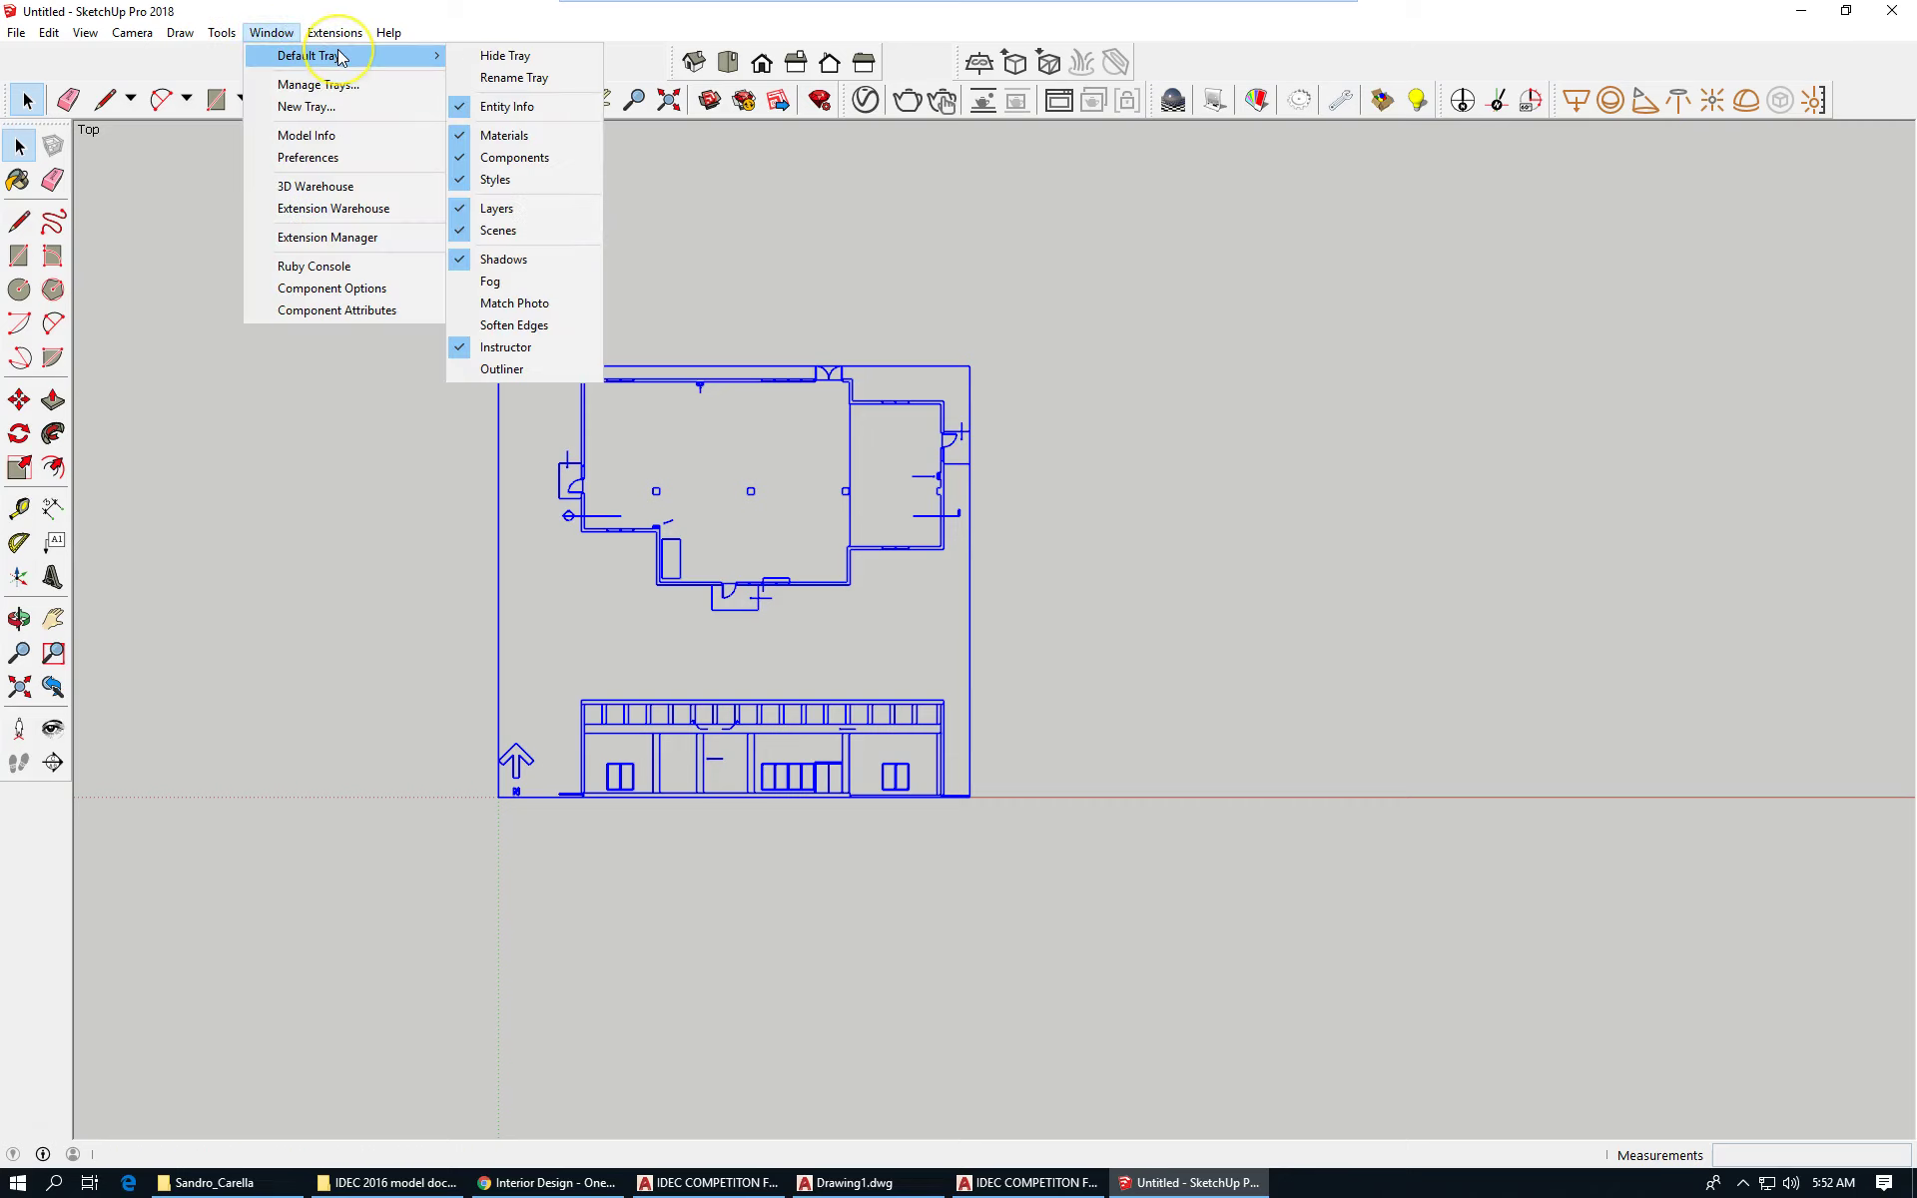
{"action": "left_click", "coordinate": [319, 106]}
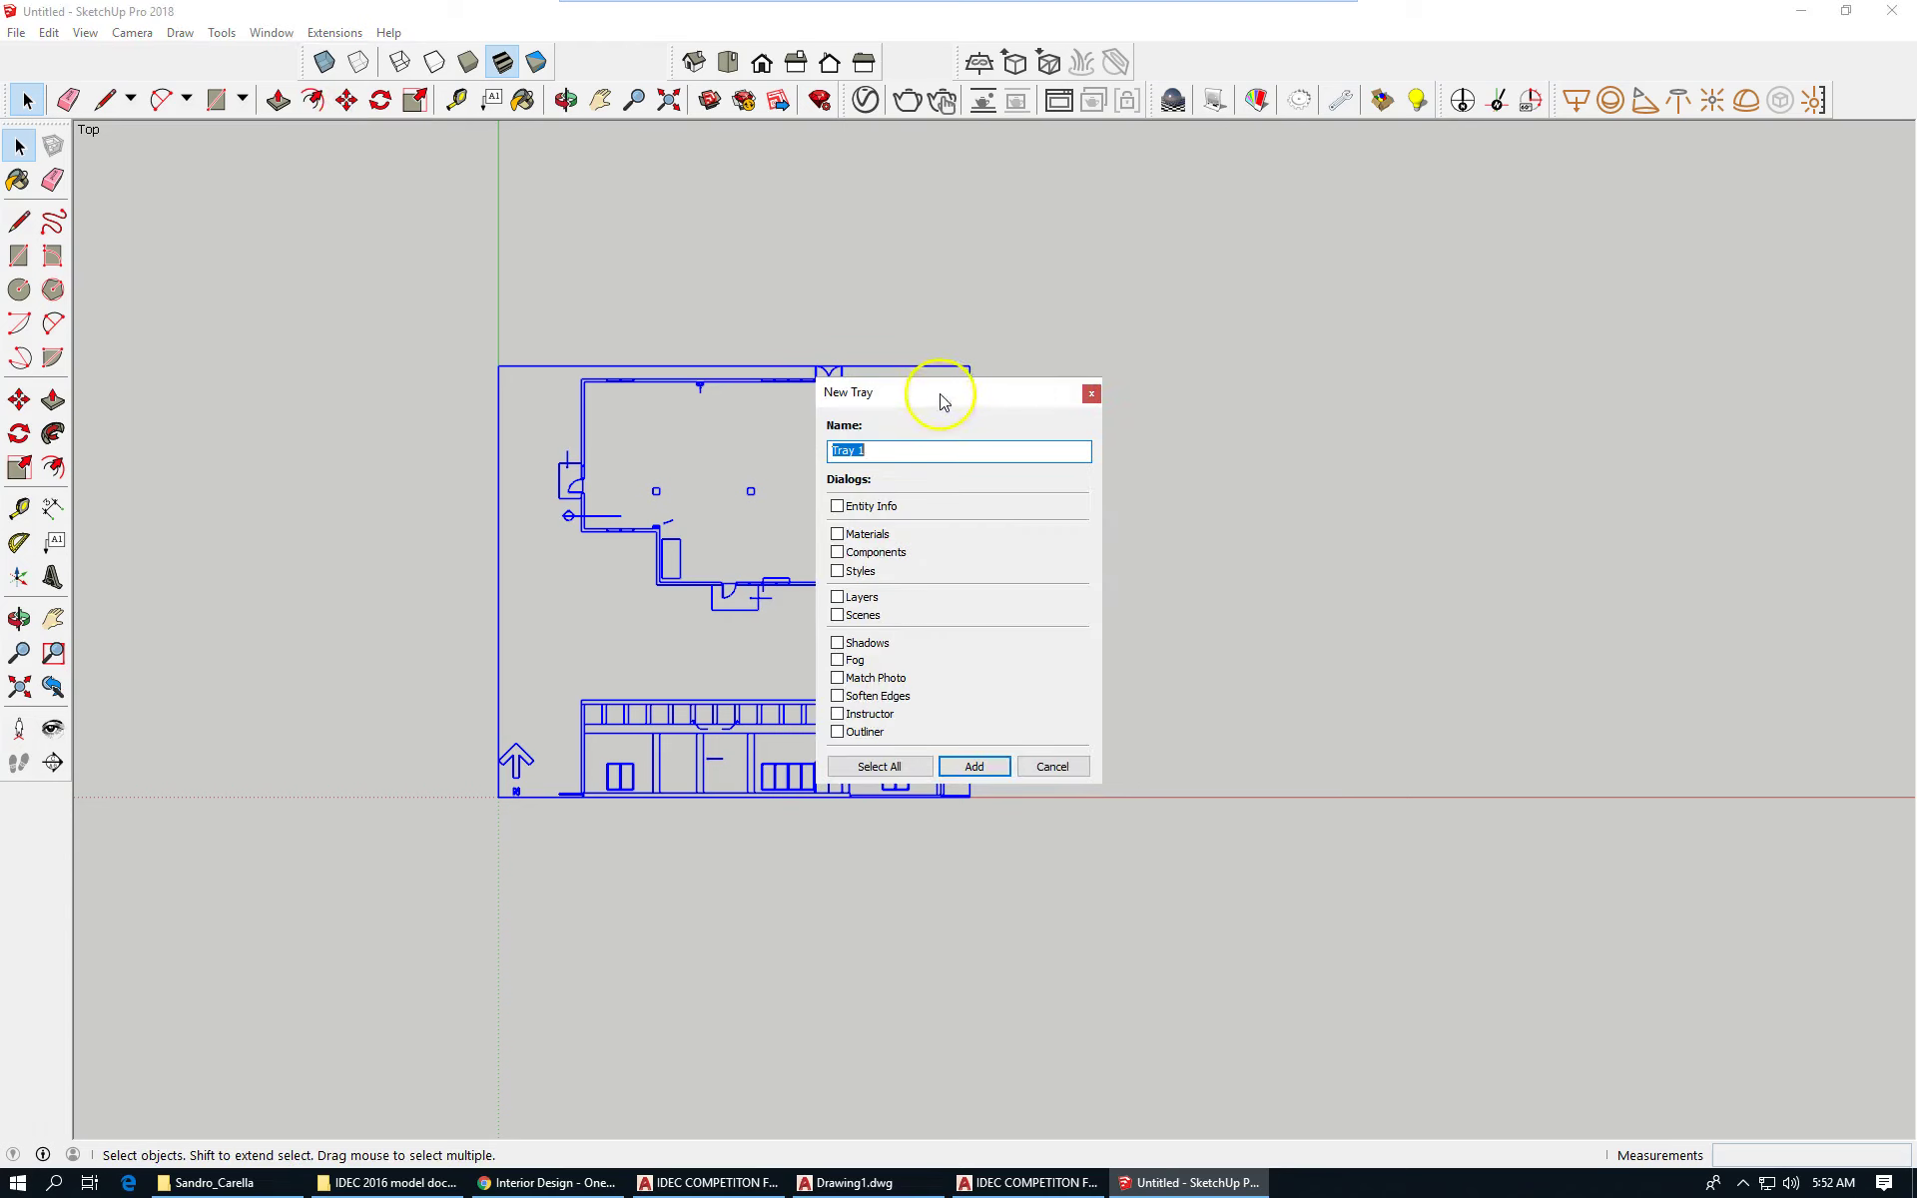
{"action": "left_click_drag", "start_coordinate": [932, 394], "coordinate": [1456, 168]}
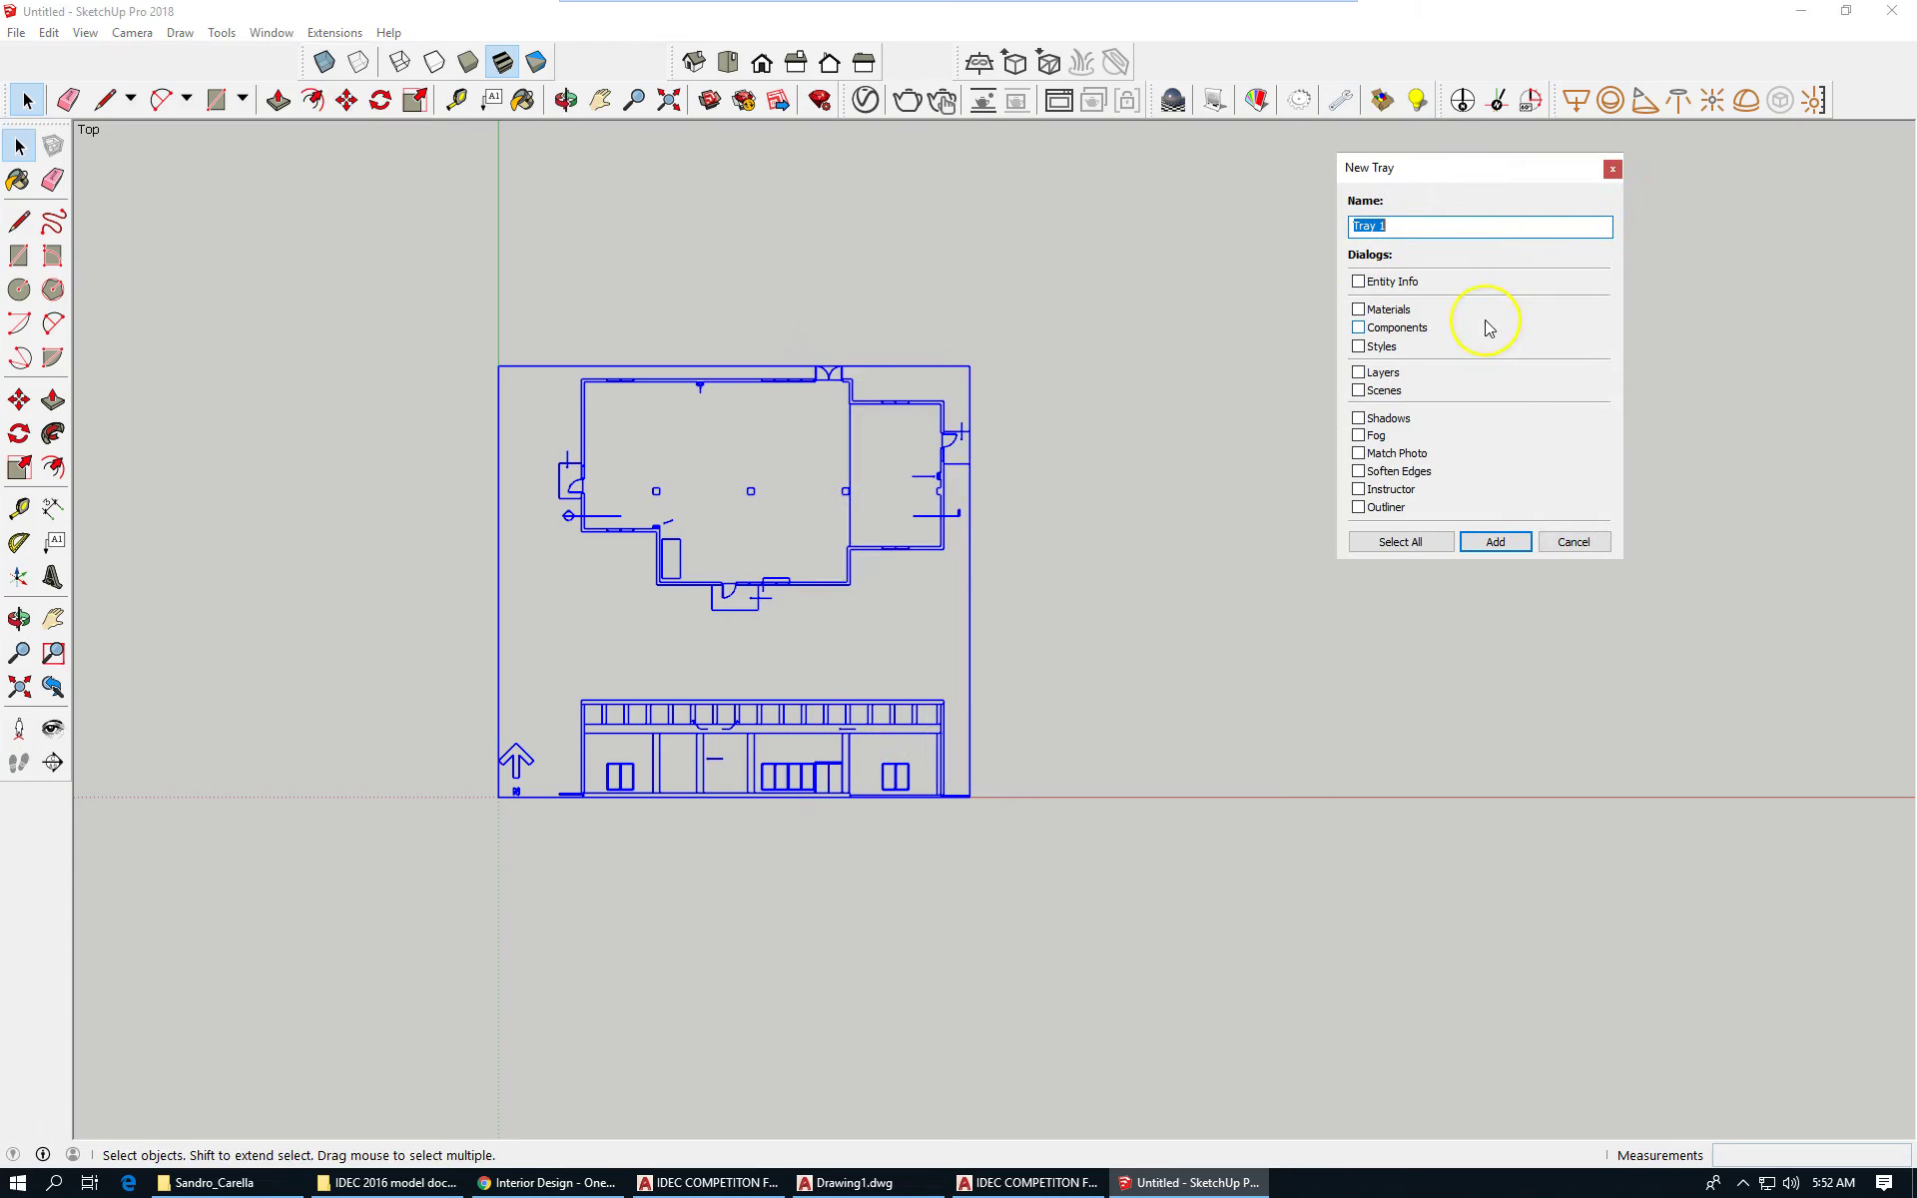
{"action": "type", "text": "sandro's tray"}
{"action": "left_click", "coordinate": [1359, 282]}
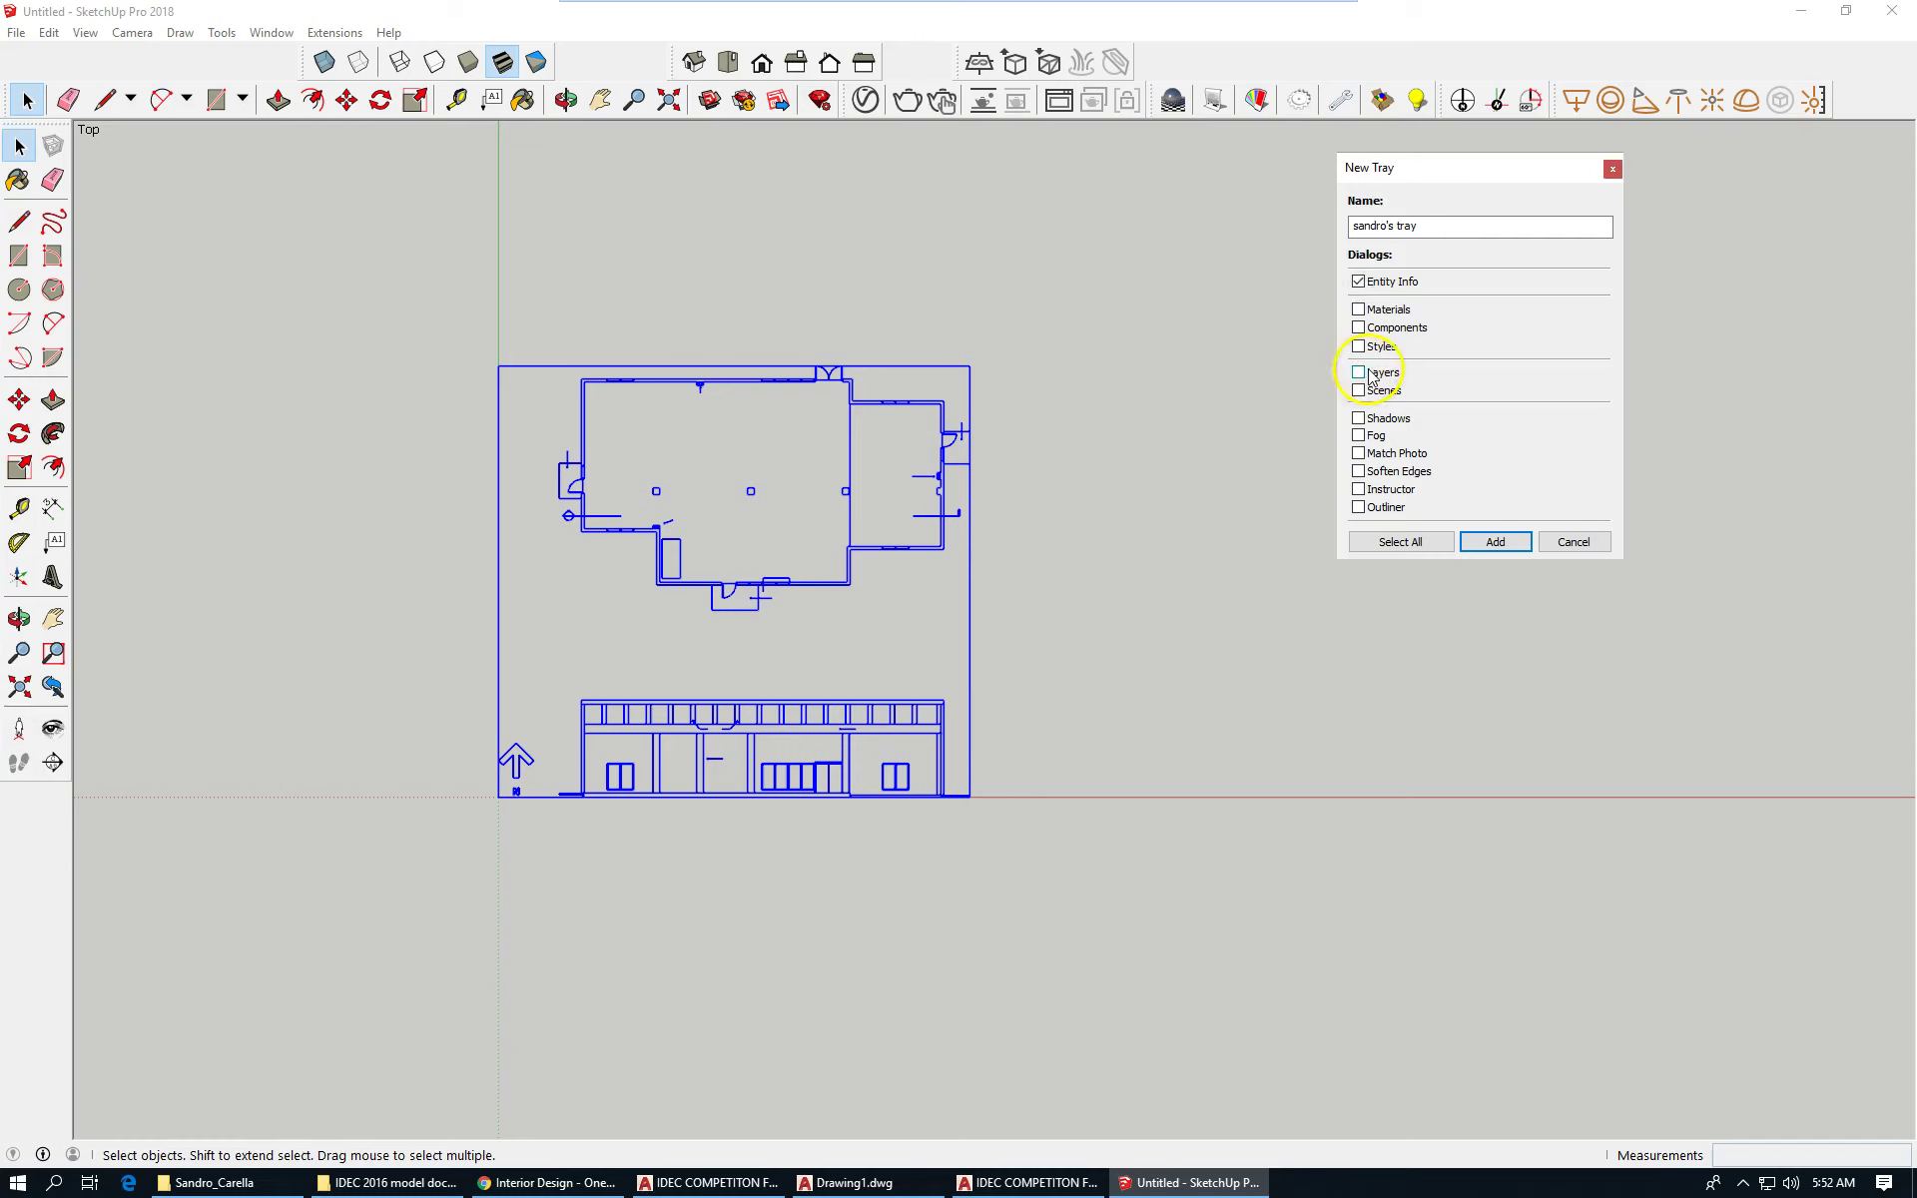
{"action": "left_click", "coordinate": [1359, 309]}
{"action": "left_click", "coordinate": [1361, 330]}
{"action": "left_click", "coordinate": [1359, 348]}
{"action": "left_click", "coordinate": [1359, 347]}
{"action": "left_click", "coordinate": [1359, 328]}
{"action": "left_click", "coordinate": [1359, 310]}
{"action": "left_click", "coordinate": [1357, 372]}
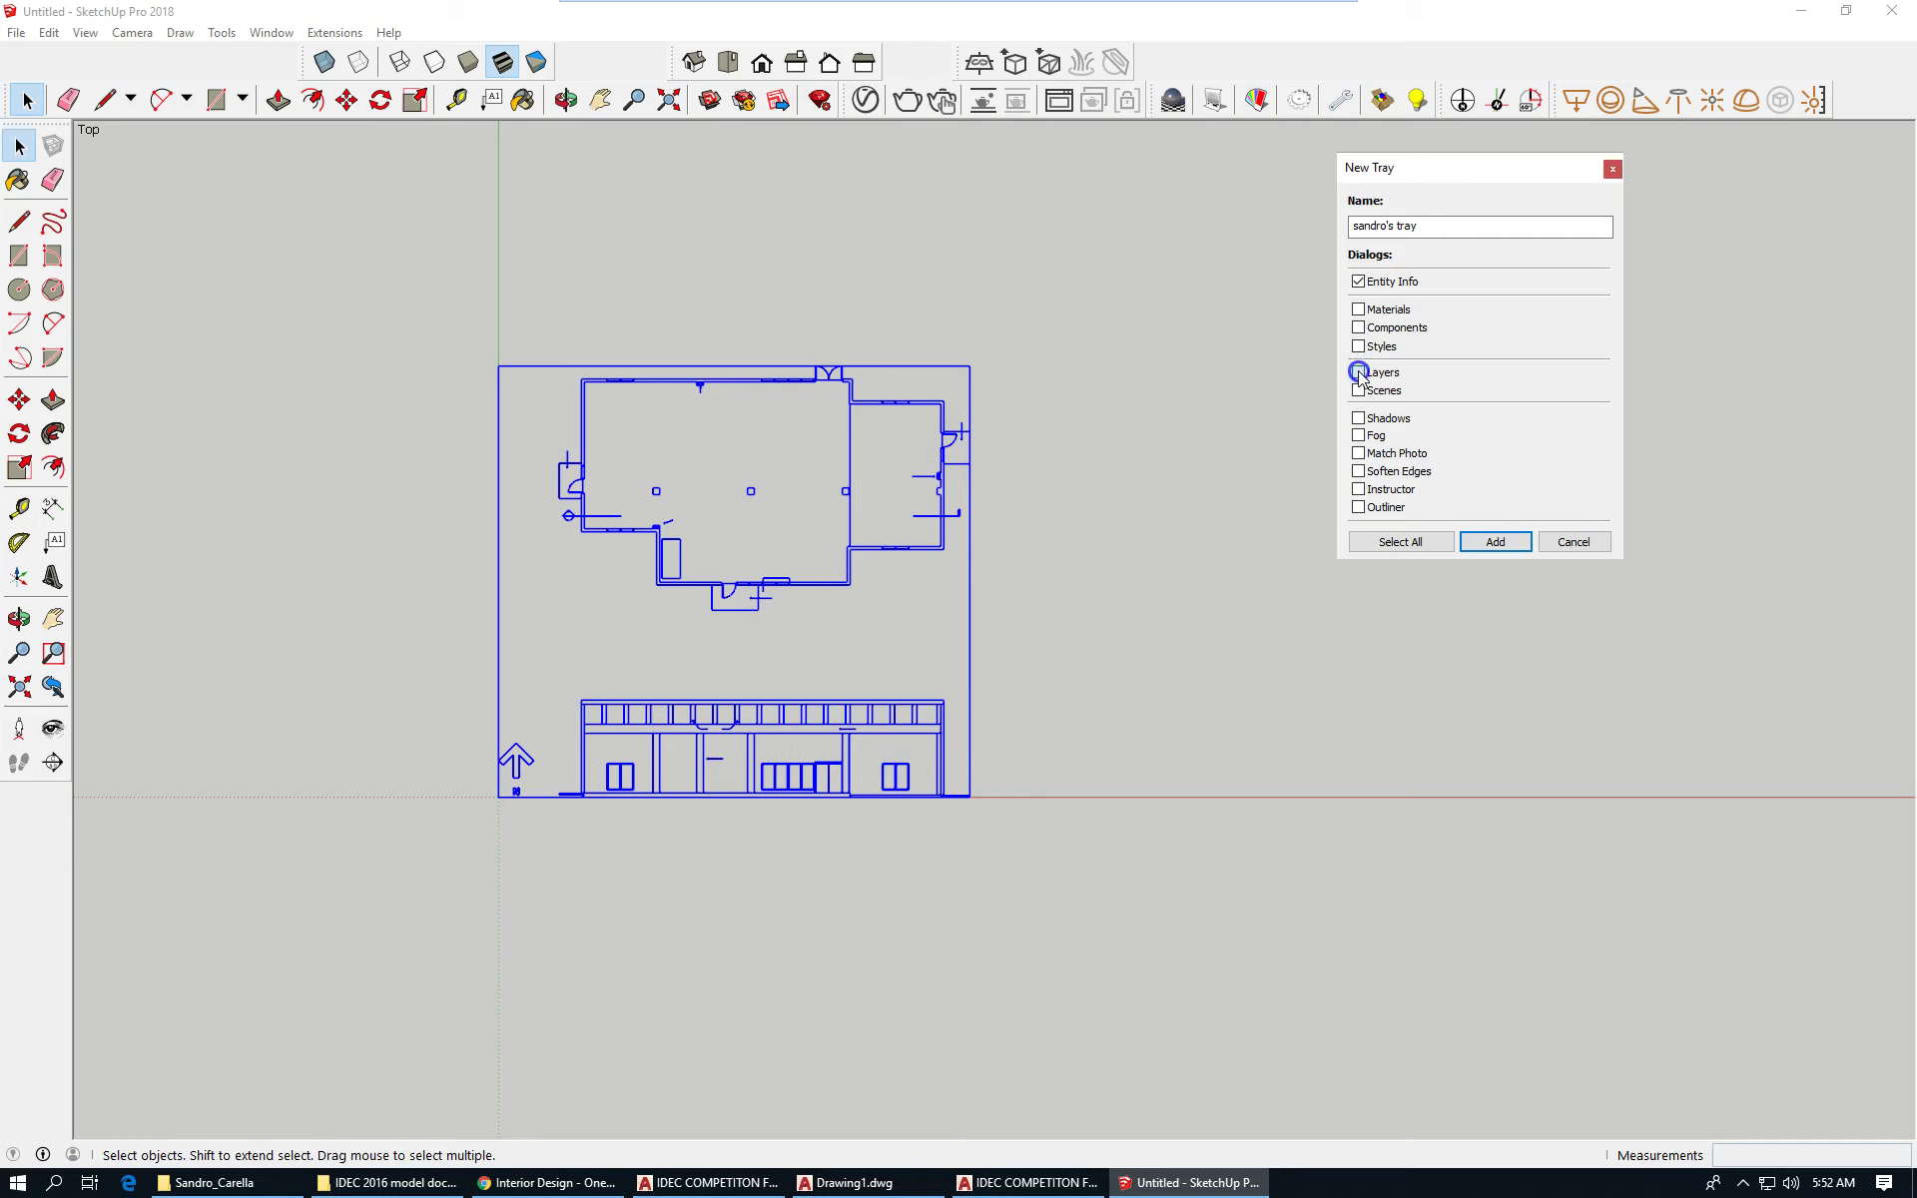
{"action": "left_click", "coordinate": [1358, 507]}
Add the tray, clearing the invalid-name error by entering a shorter tray name.
{"action": "left_click", "coordinate": [1373, 490]}
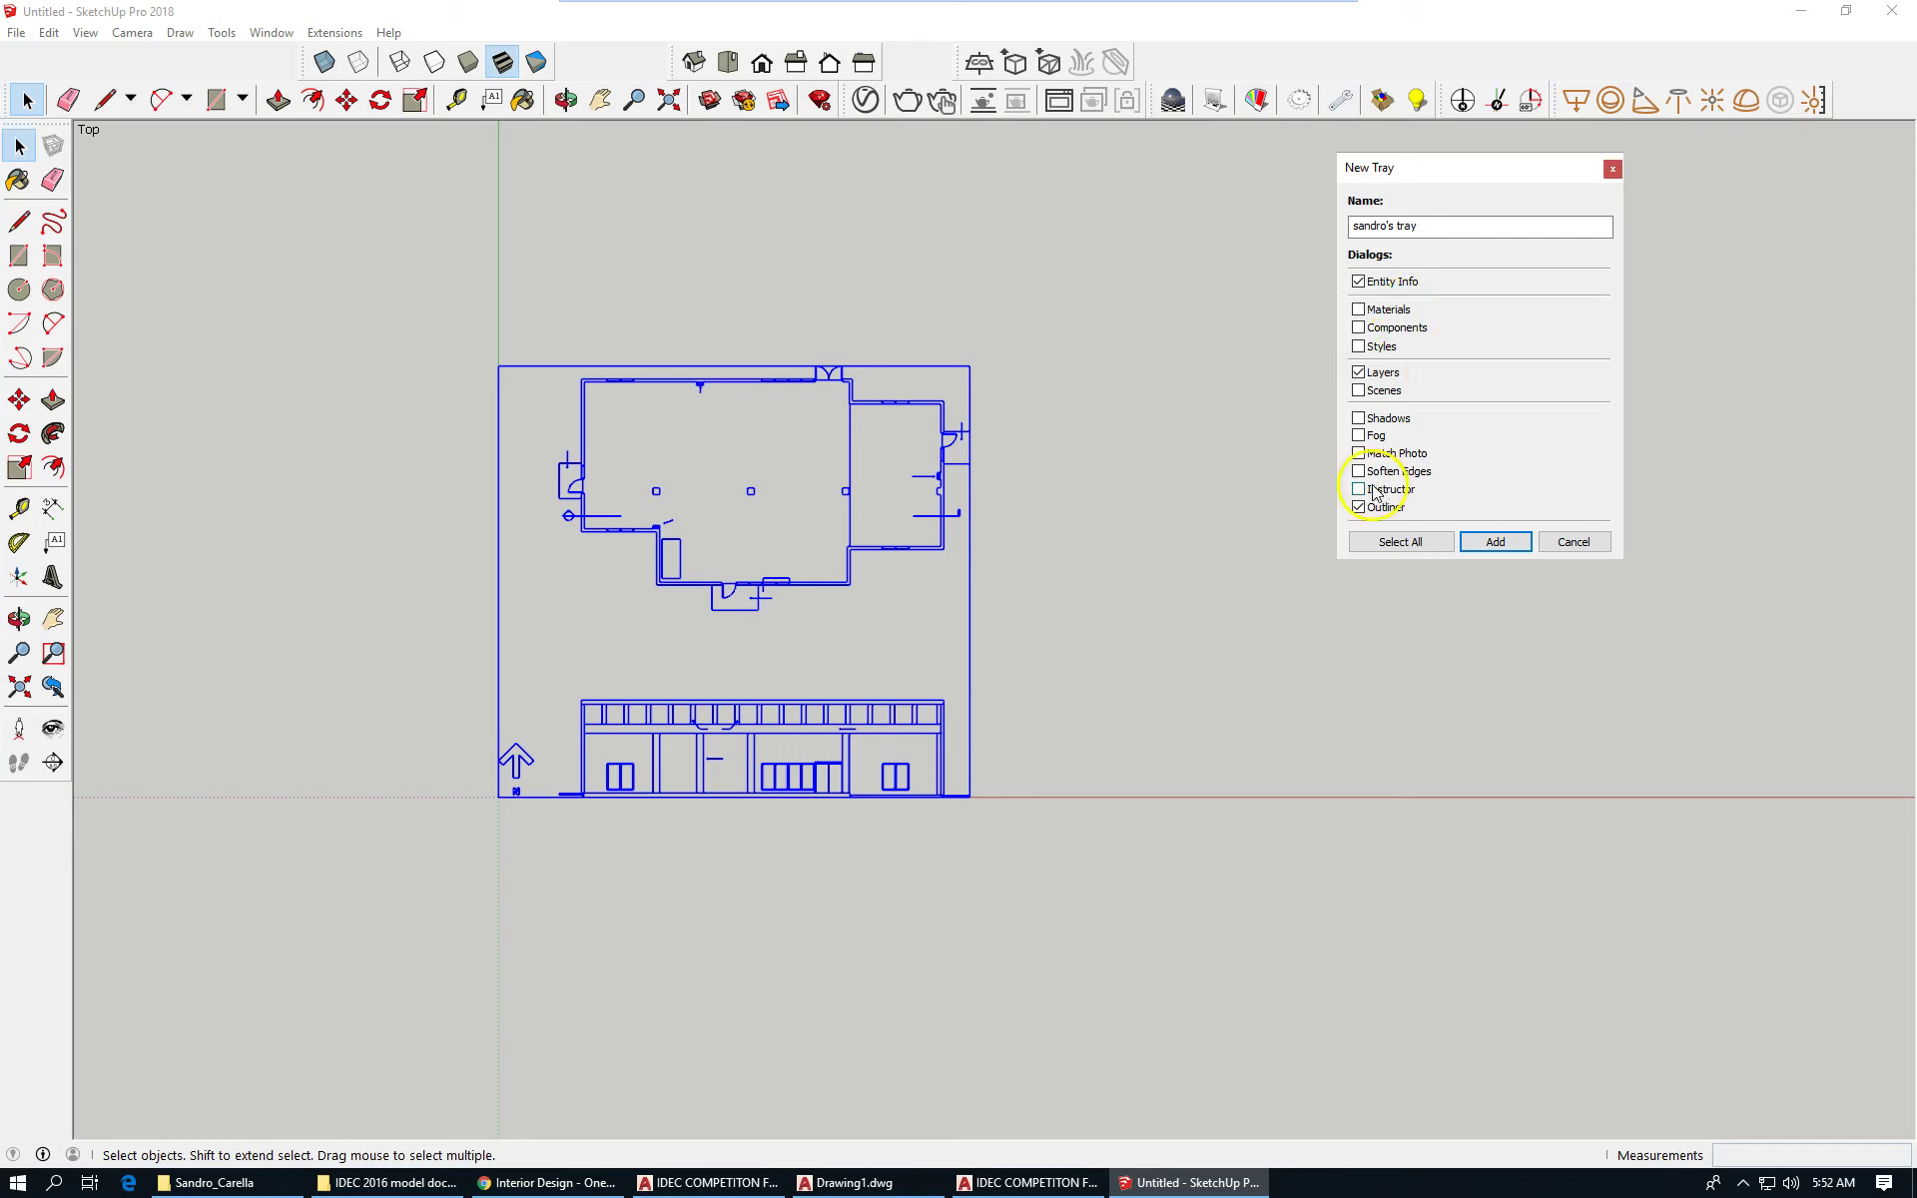
{"action": "left_click", "coordinate": [1497, 544]}
{"action": "left_click", "coordinate": [1652, 418]}
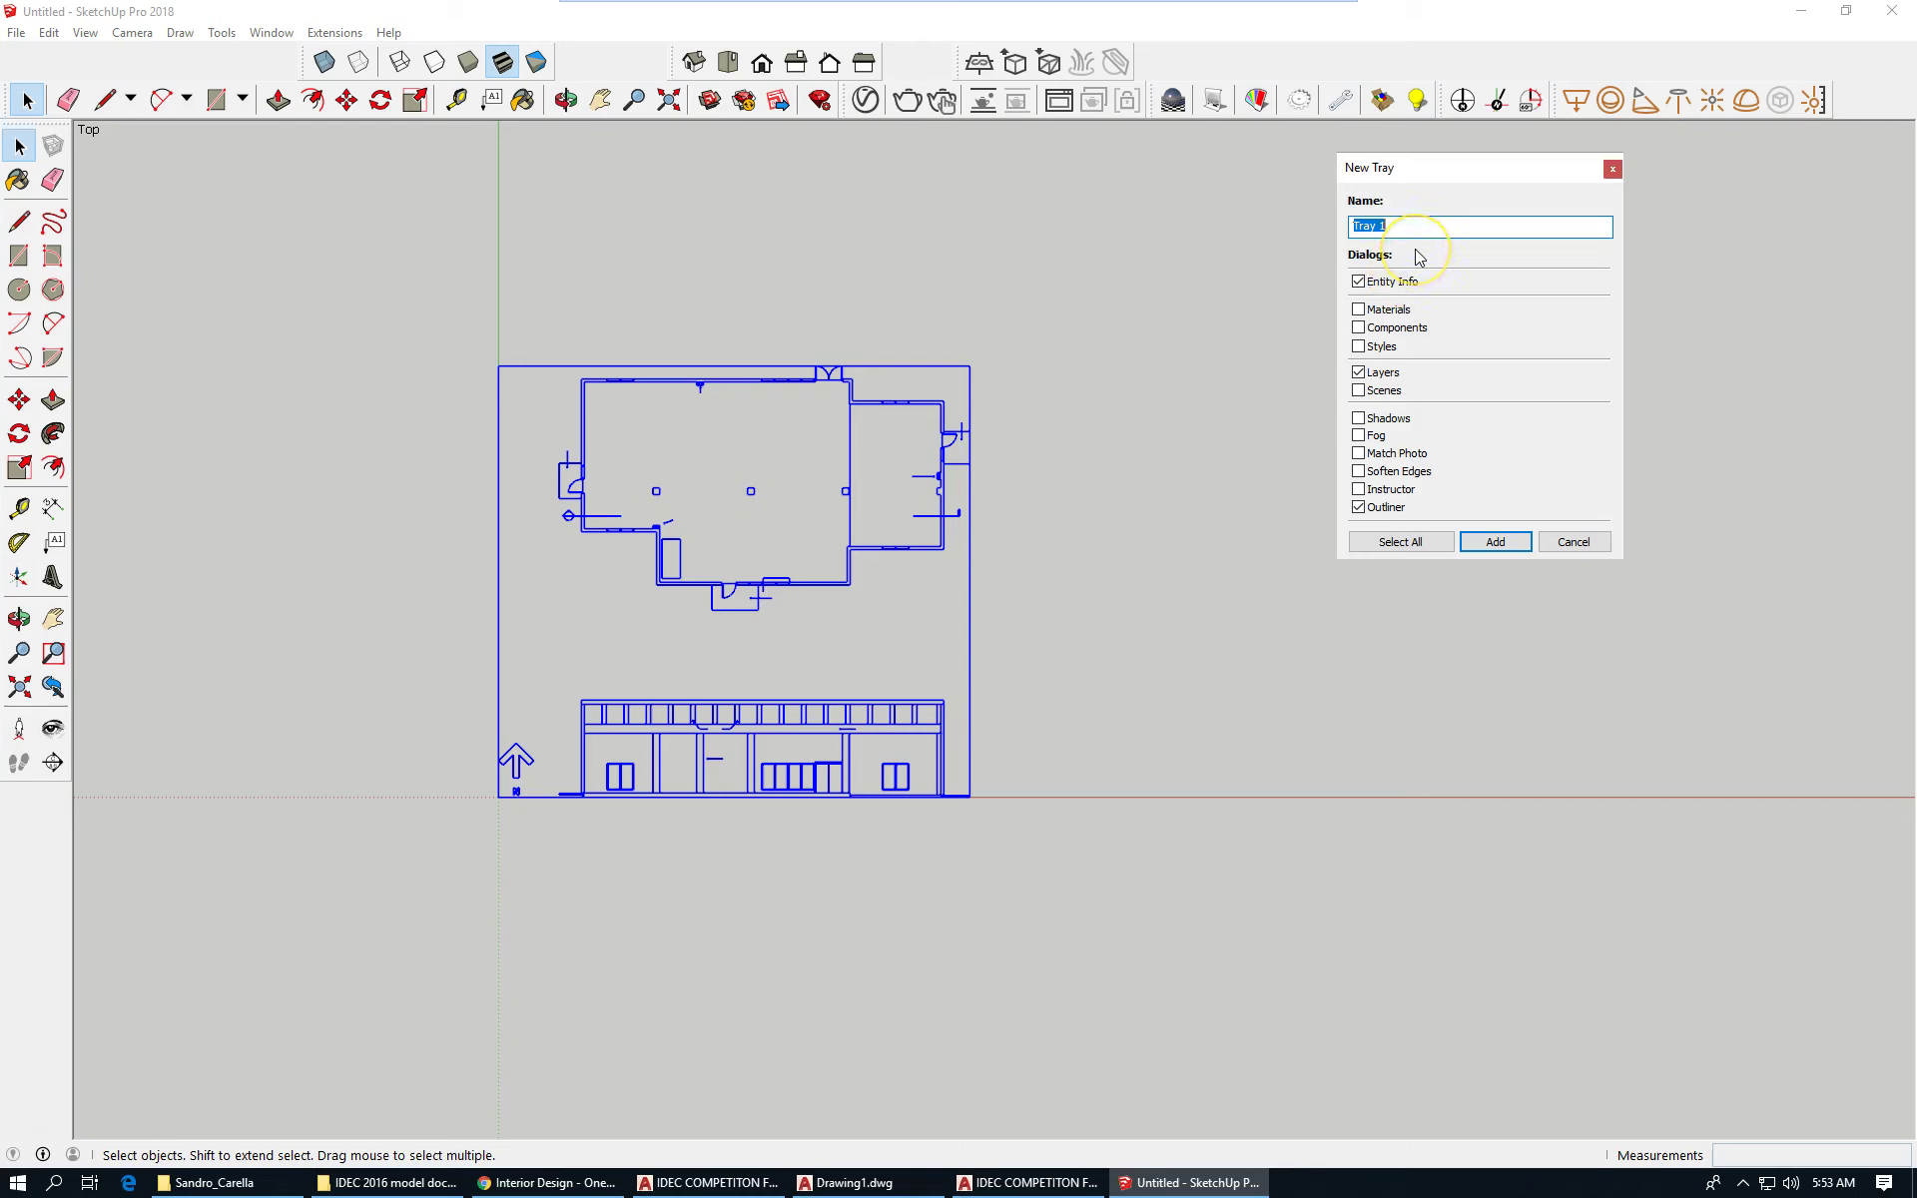
{"action": "type", "text": "sandro"}
{"action": "left_click", "coordinate": [1495, 542]}
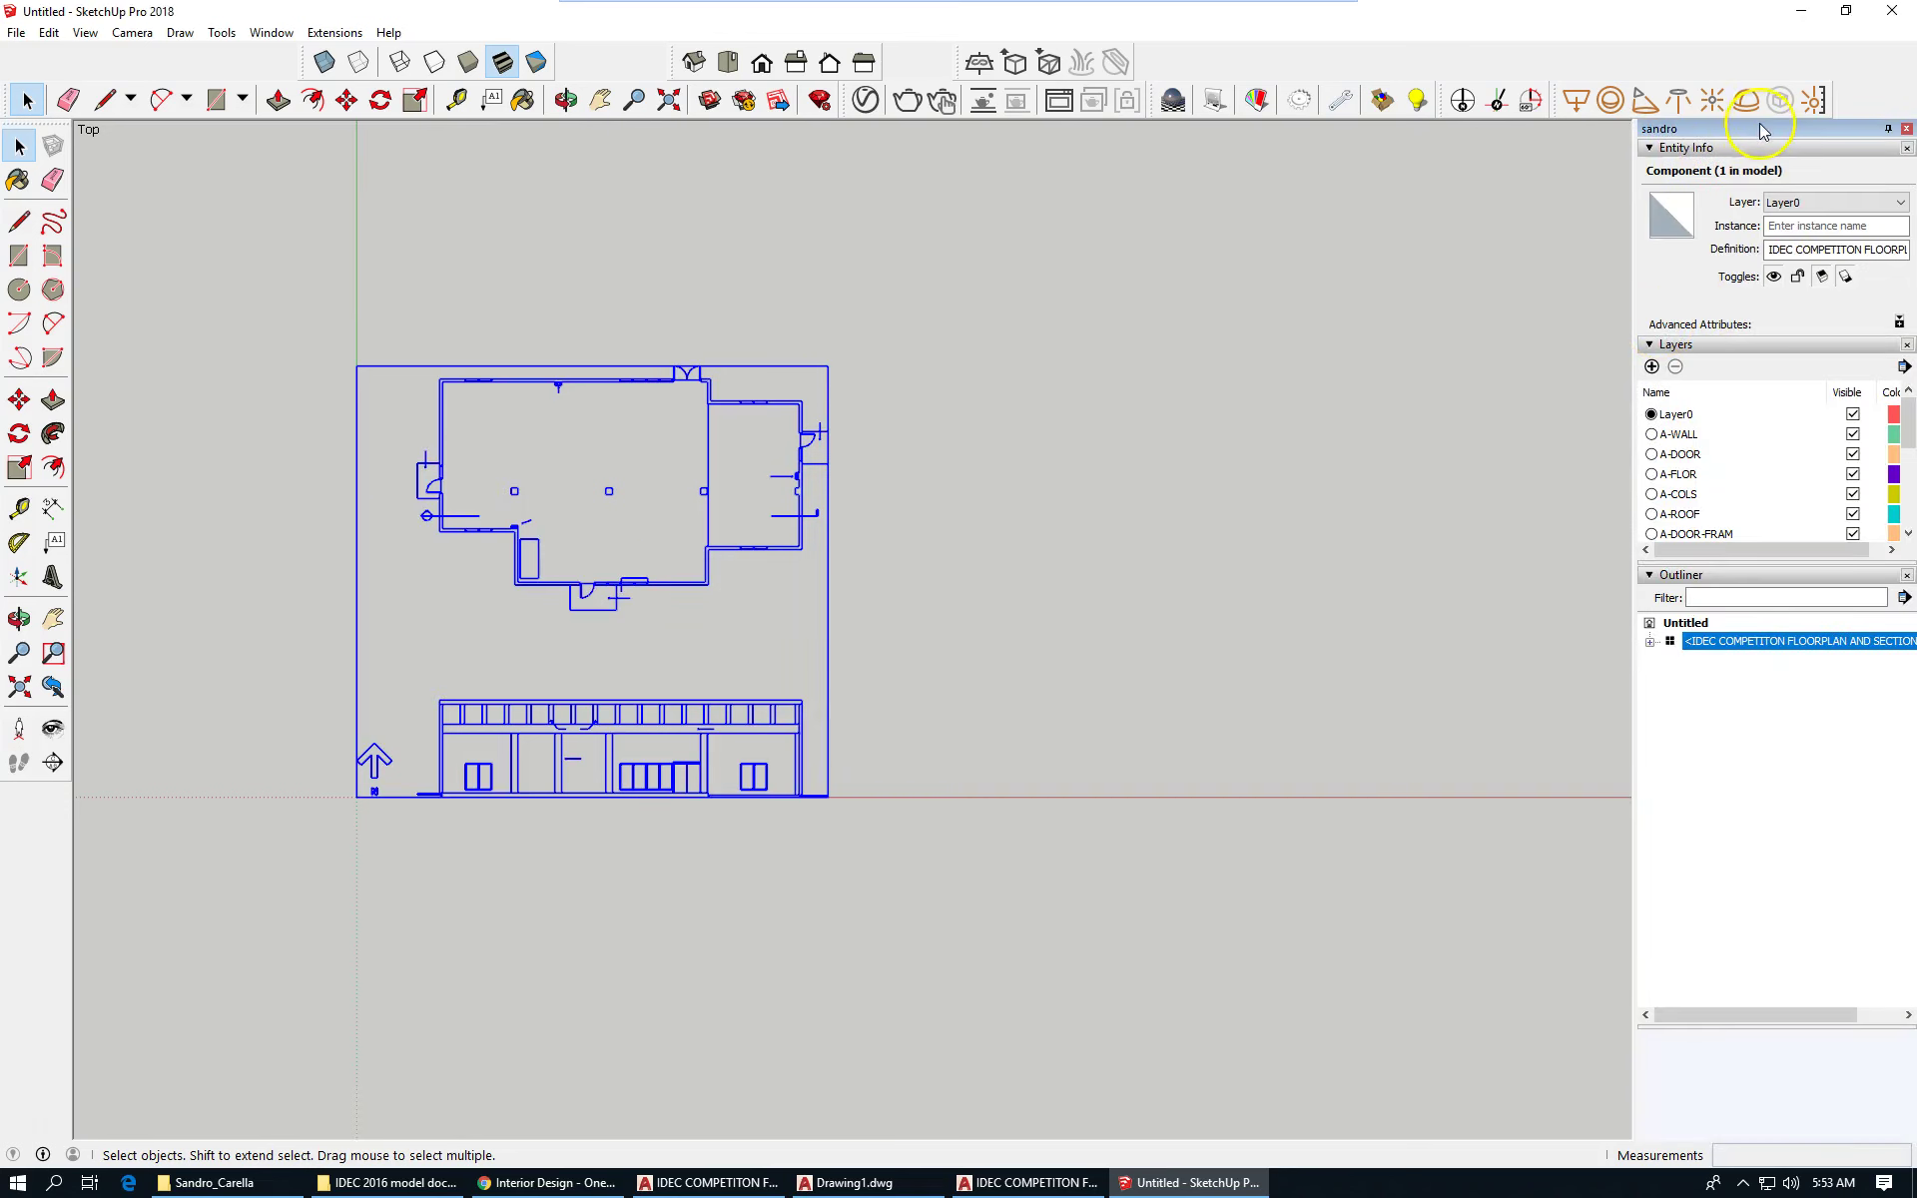
Float the custom tray and stretch its Layers panel down to show all imported layers.
{"action": "left_click_drag", "start_coordinate": [1697, 128], "coordinate": [1428, 28]}
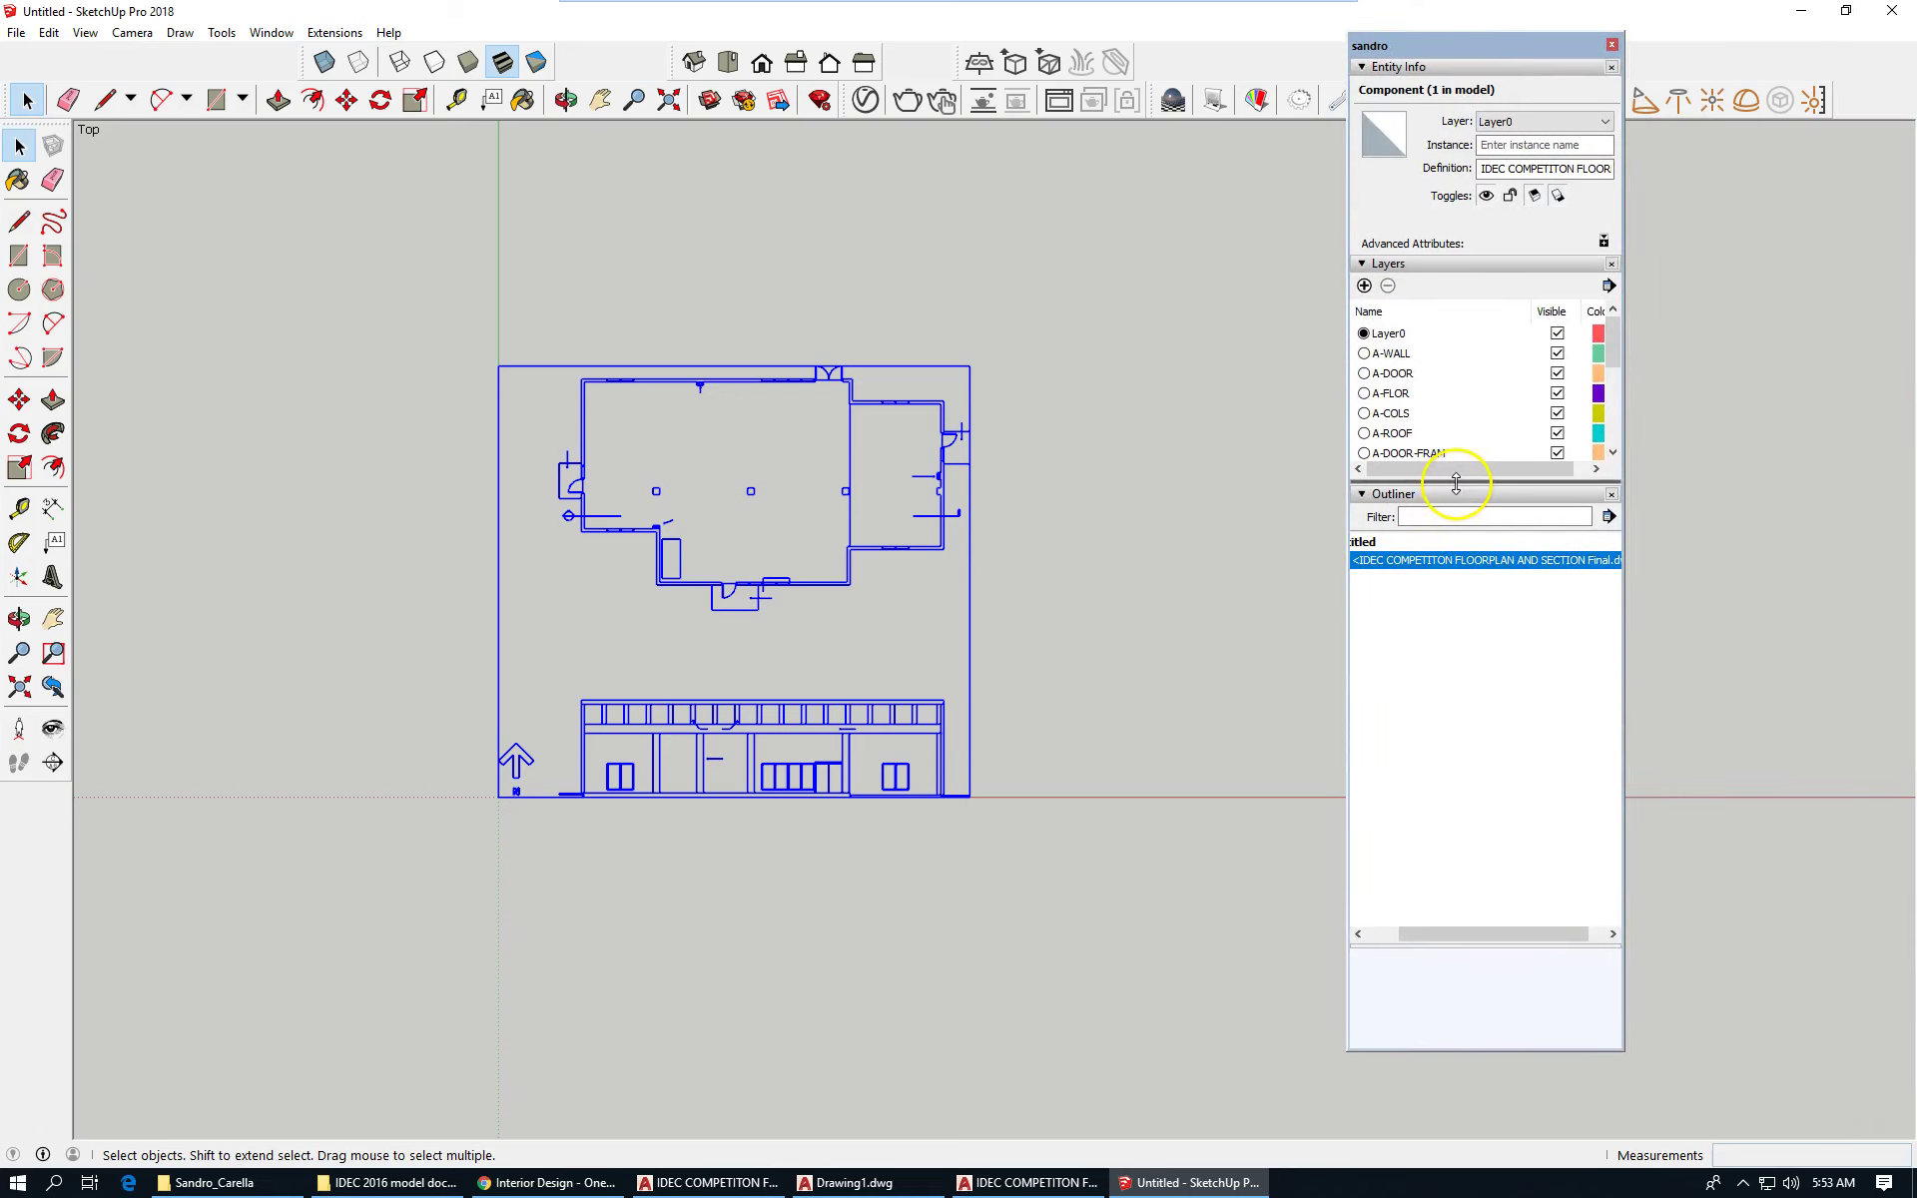
{"action": "left_click_drag", "start_coordinate": [1454, 489], "coordinate": [1454, 736]}
{"action": "left_click", "coordinate": [1477, 641]}
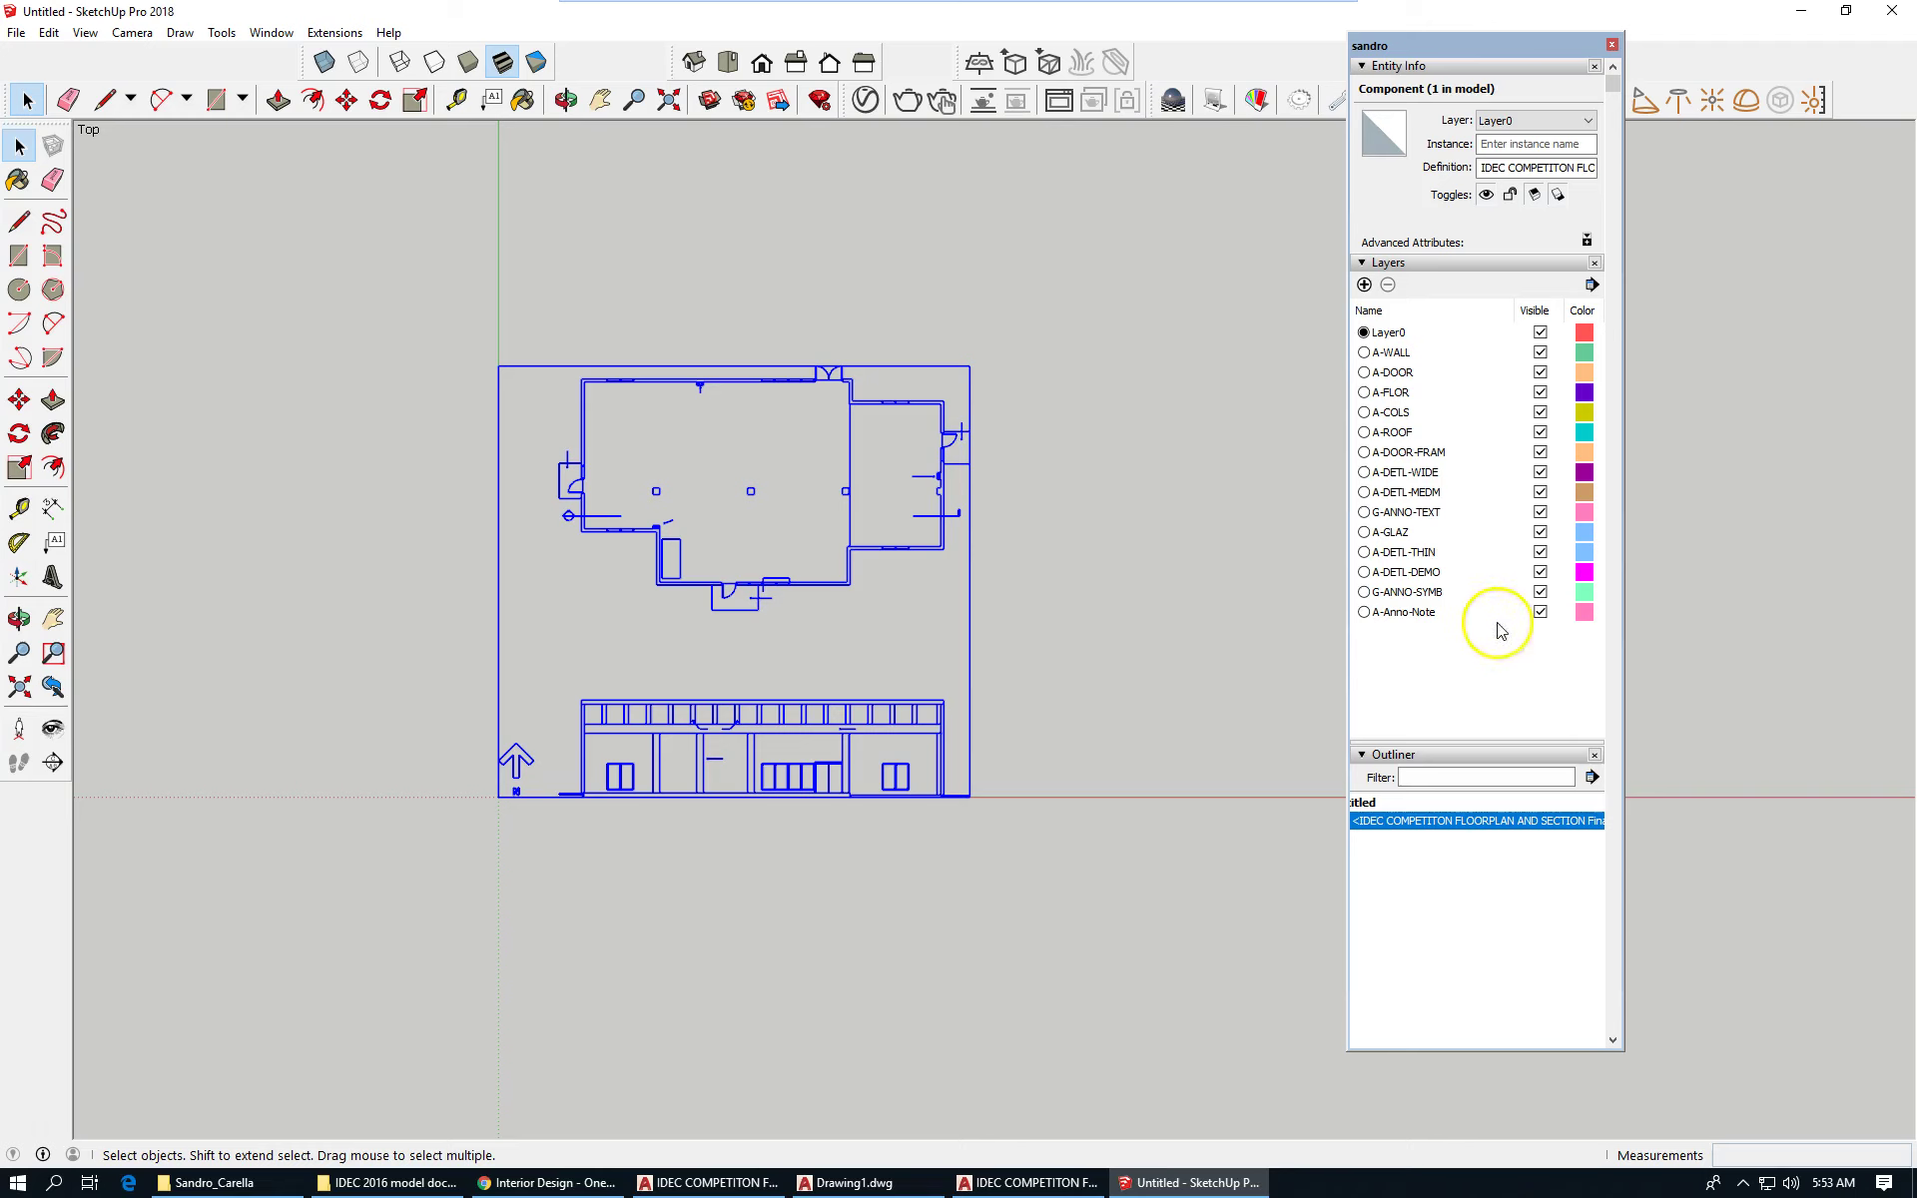
Select the layer range A-WALL through A-Anno-Note in the Layers panel.
{"action": "left_click", "coordinate": [1419, 357]}
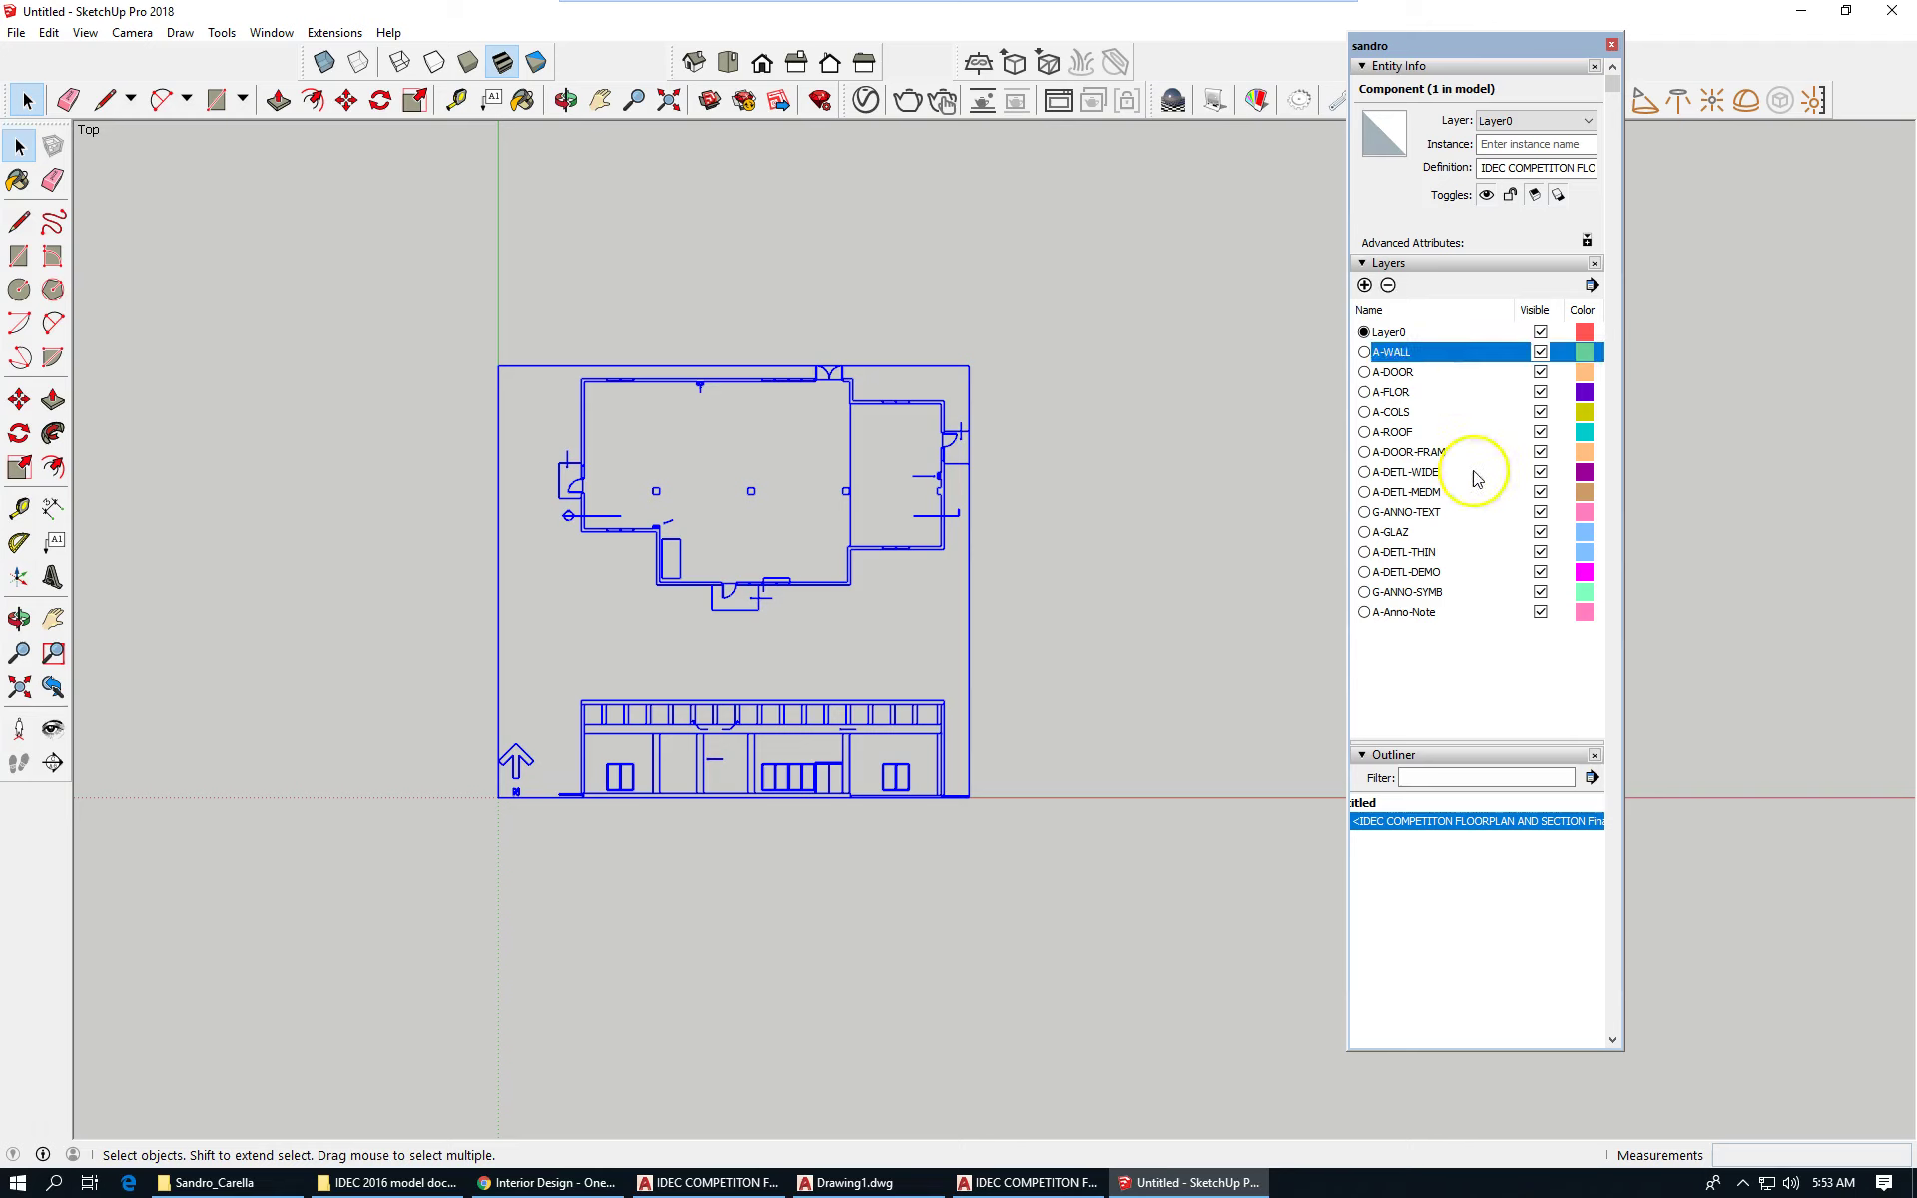
{"action": "left_click", "coordinate": [1412, 613], "text": "shift"}
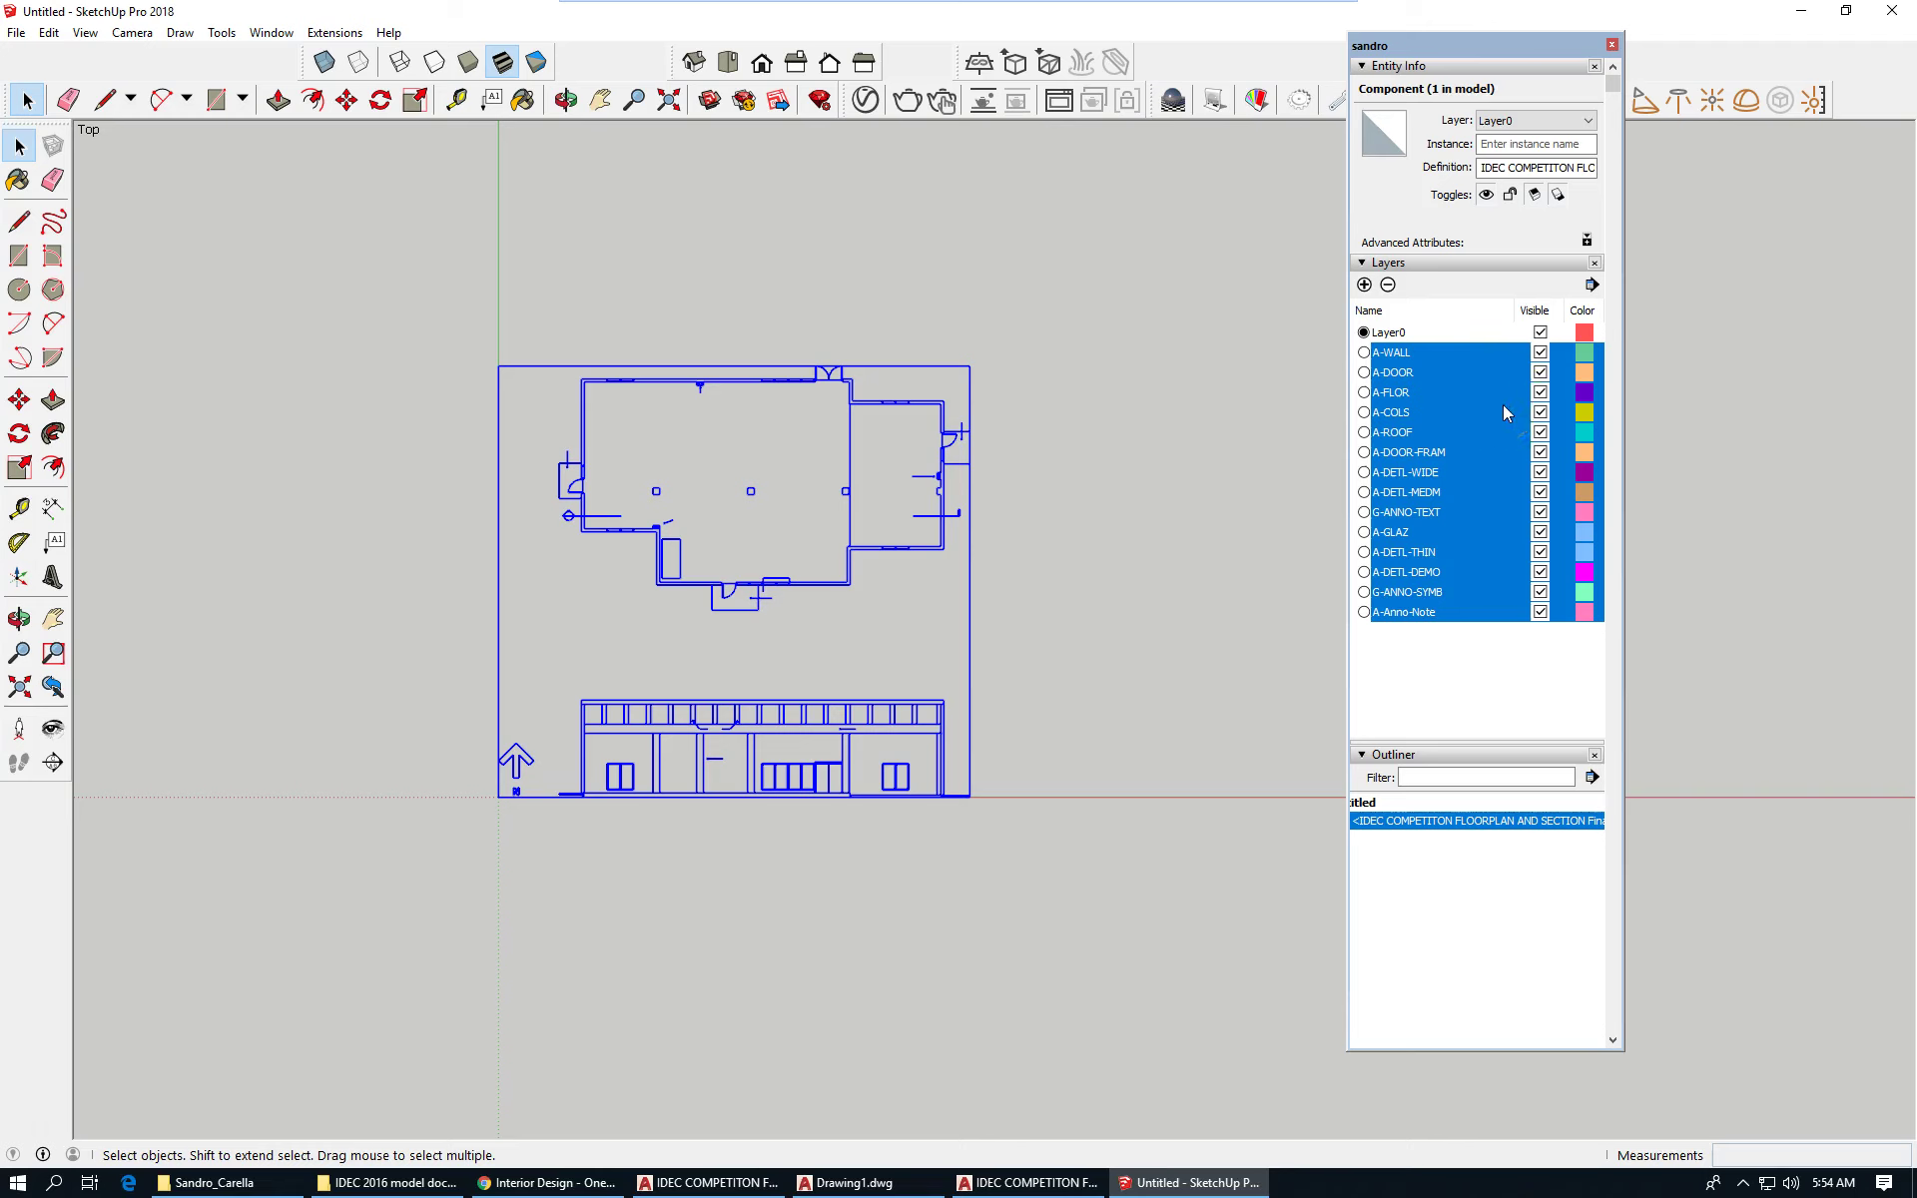
Delete the imported AutoCAD layers, moving their contents to the default Layer0, then deselect.
{"action": "left_click", "coordinate": [1389, 285]}
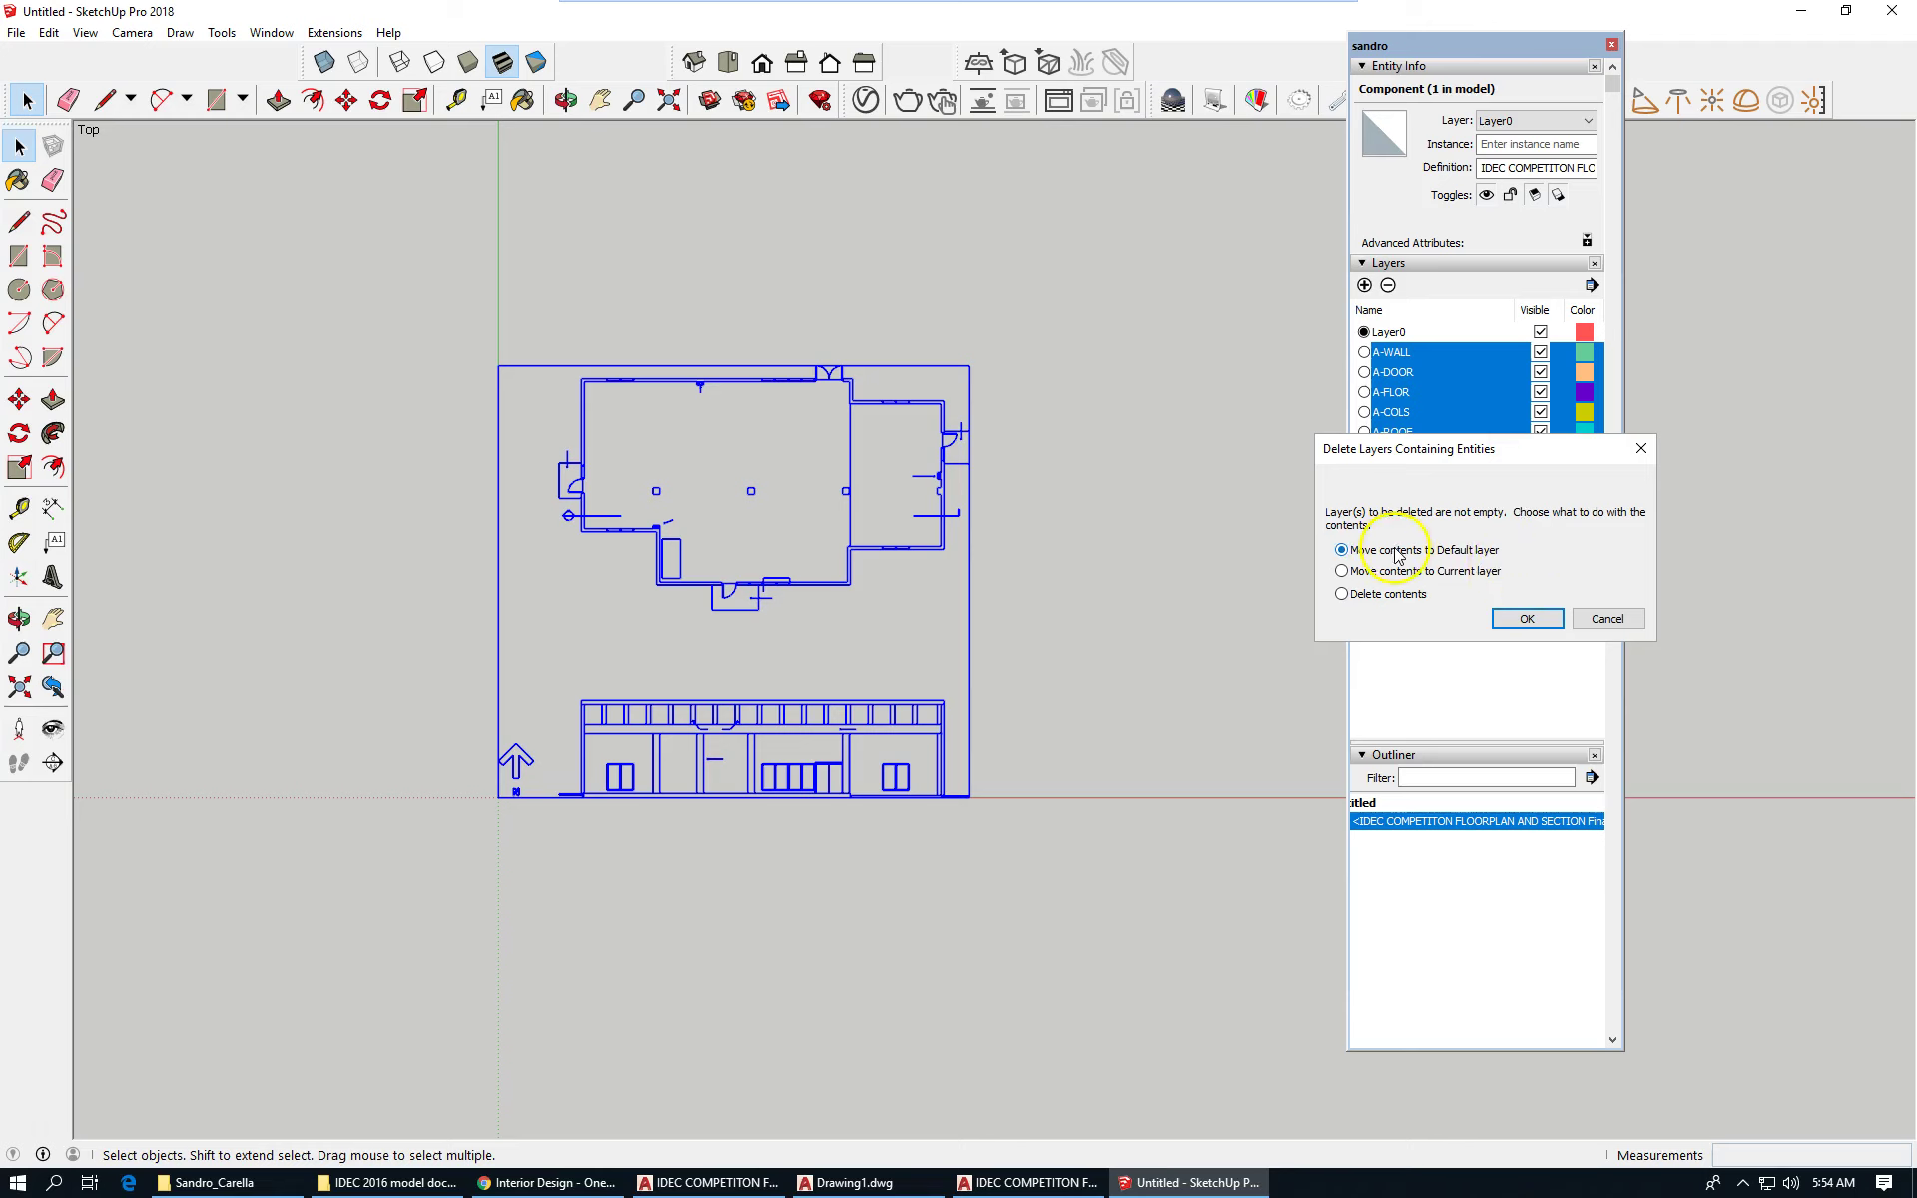
{"action": "left_click", "coordinate": [1530, 618]}
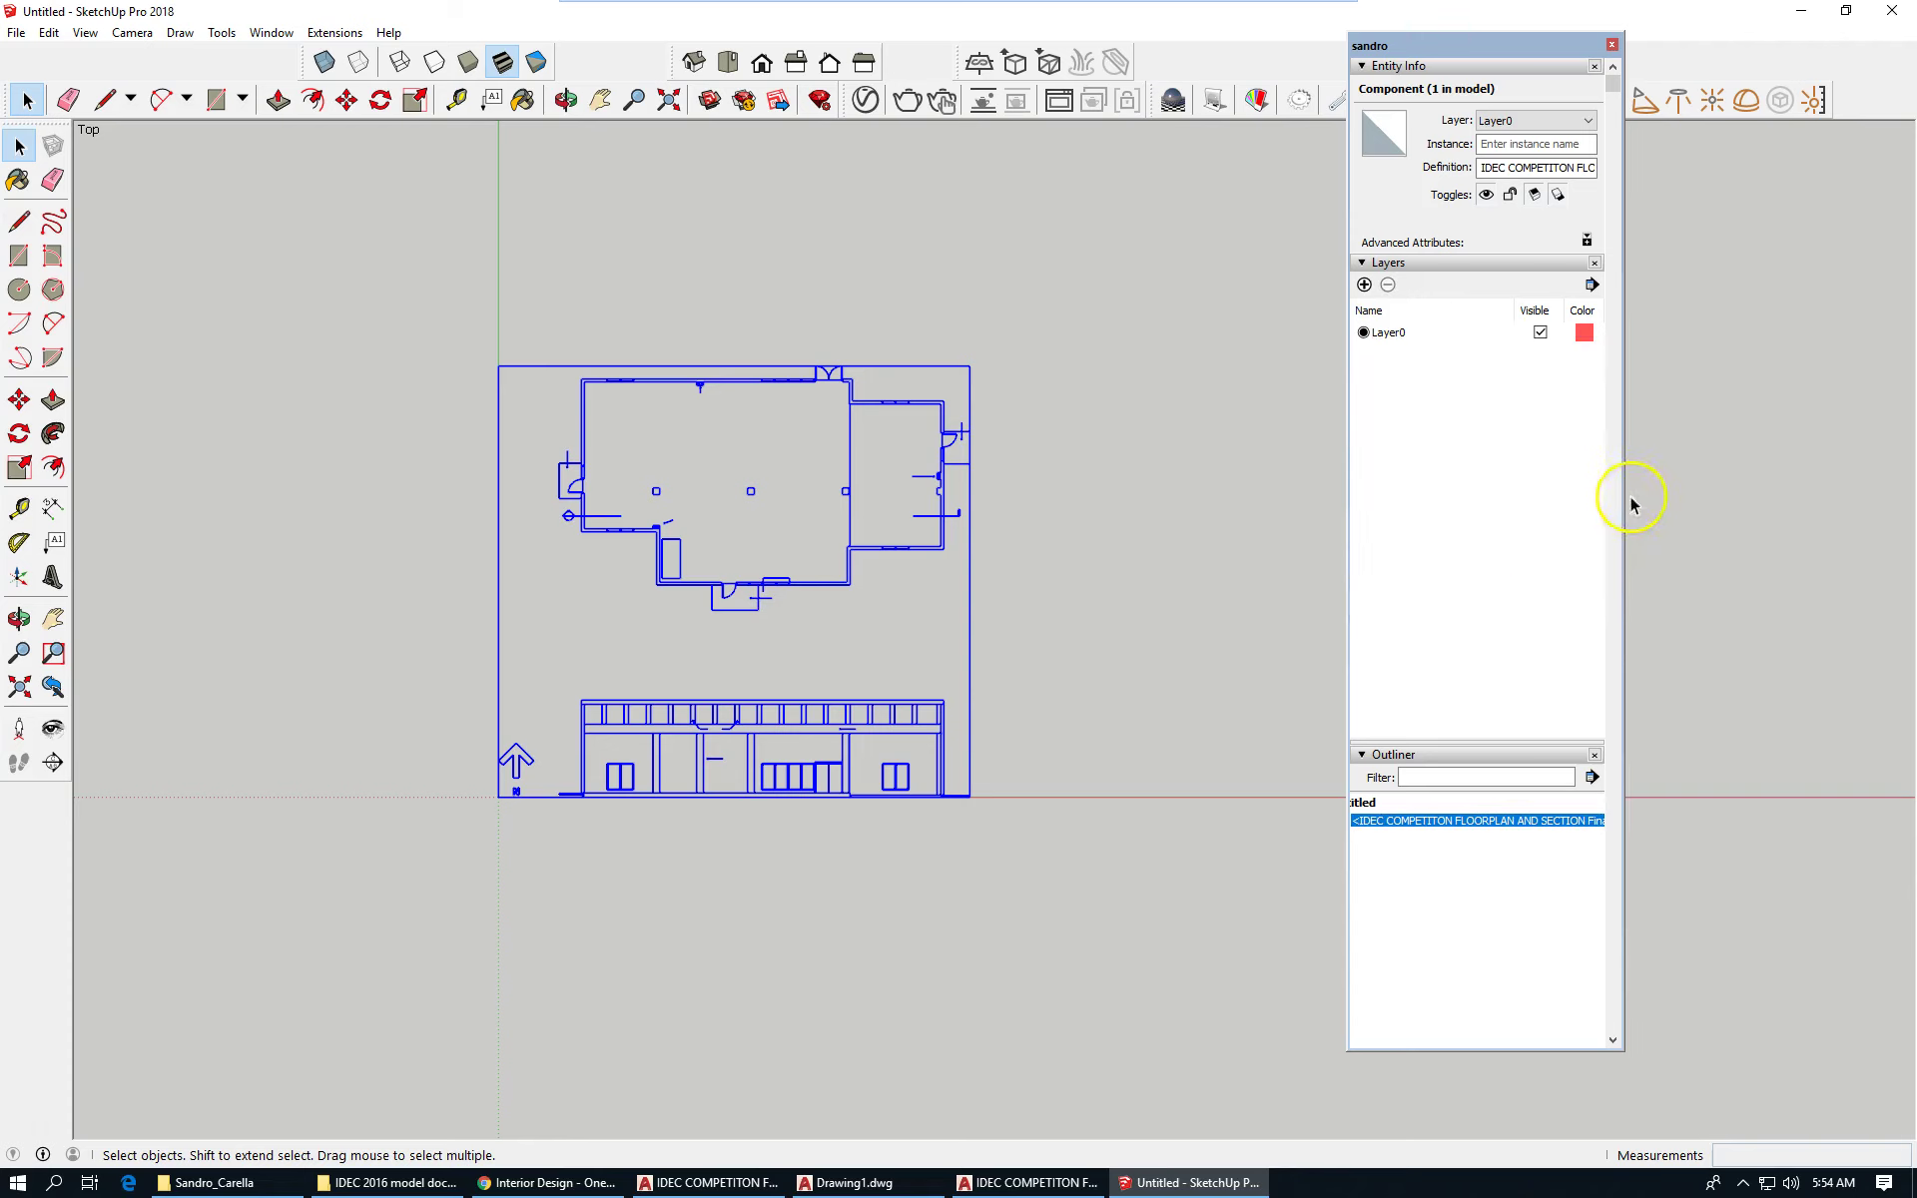
{"action": "left_click", "coordinate": [1043, 549]}
{"action": "scroll", "coordinate": [970, 540], "scroll_direction": "up", "scroll_amount": 3}
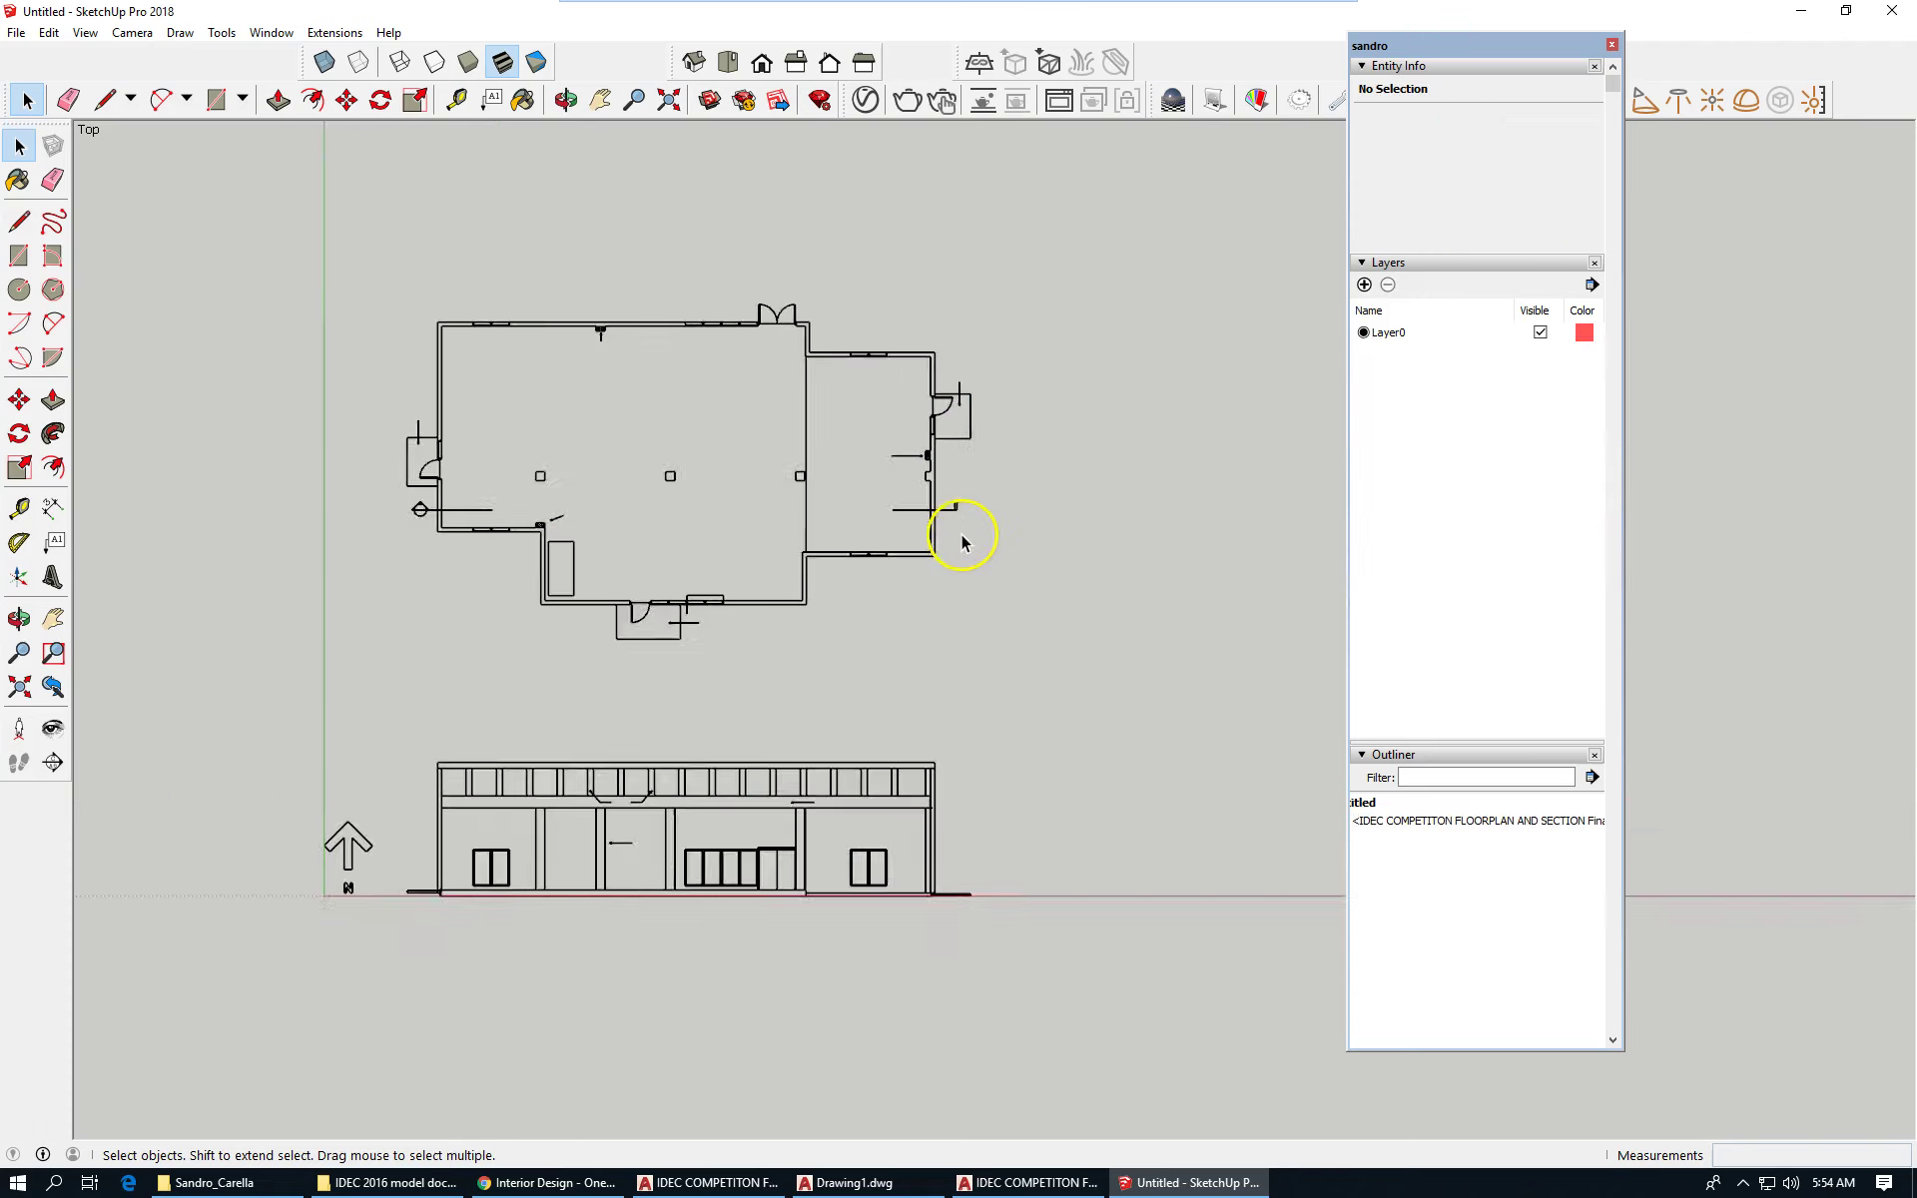
{"action": "scroll", "coordinate": [966, 535], "scroll_direction": "down", "scroll_amount": 3}
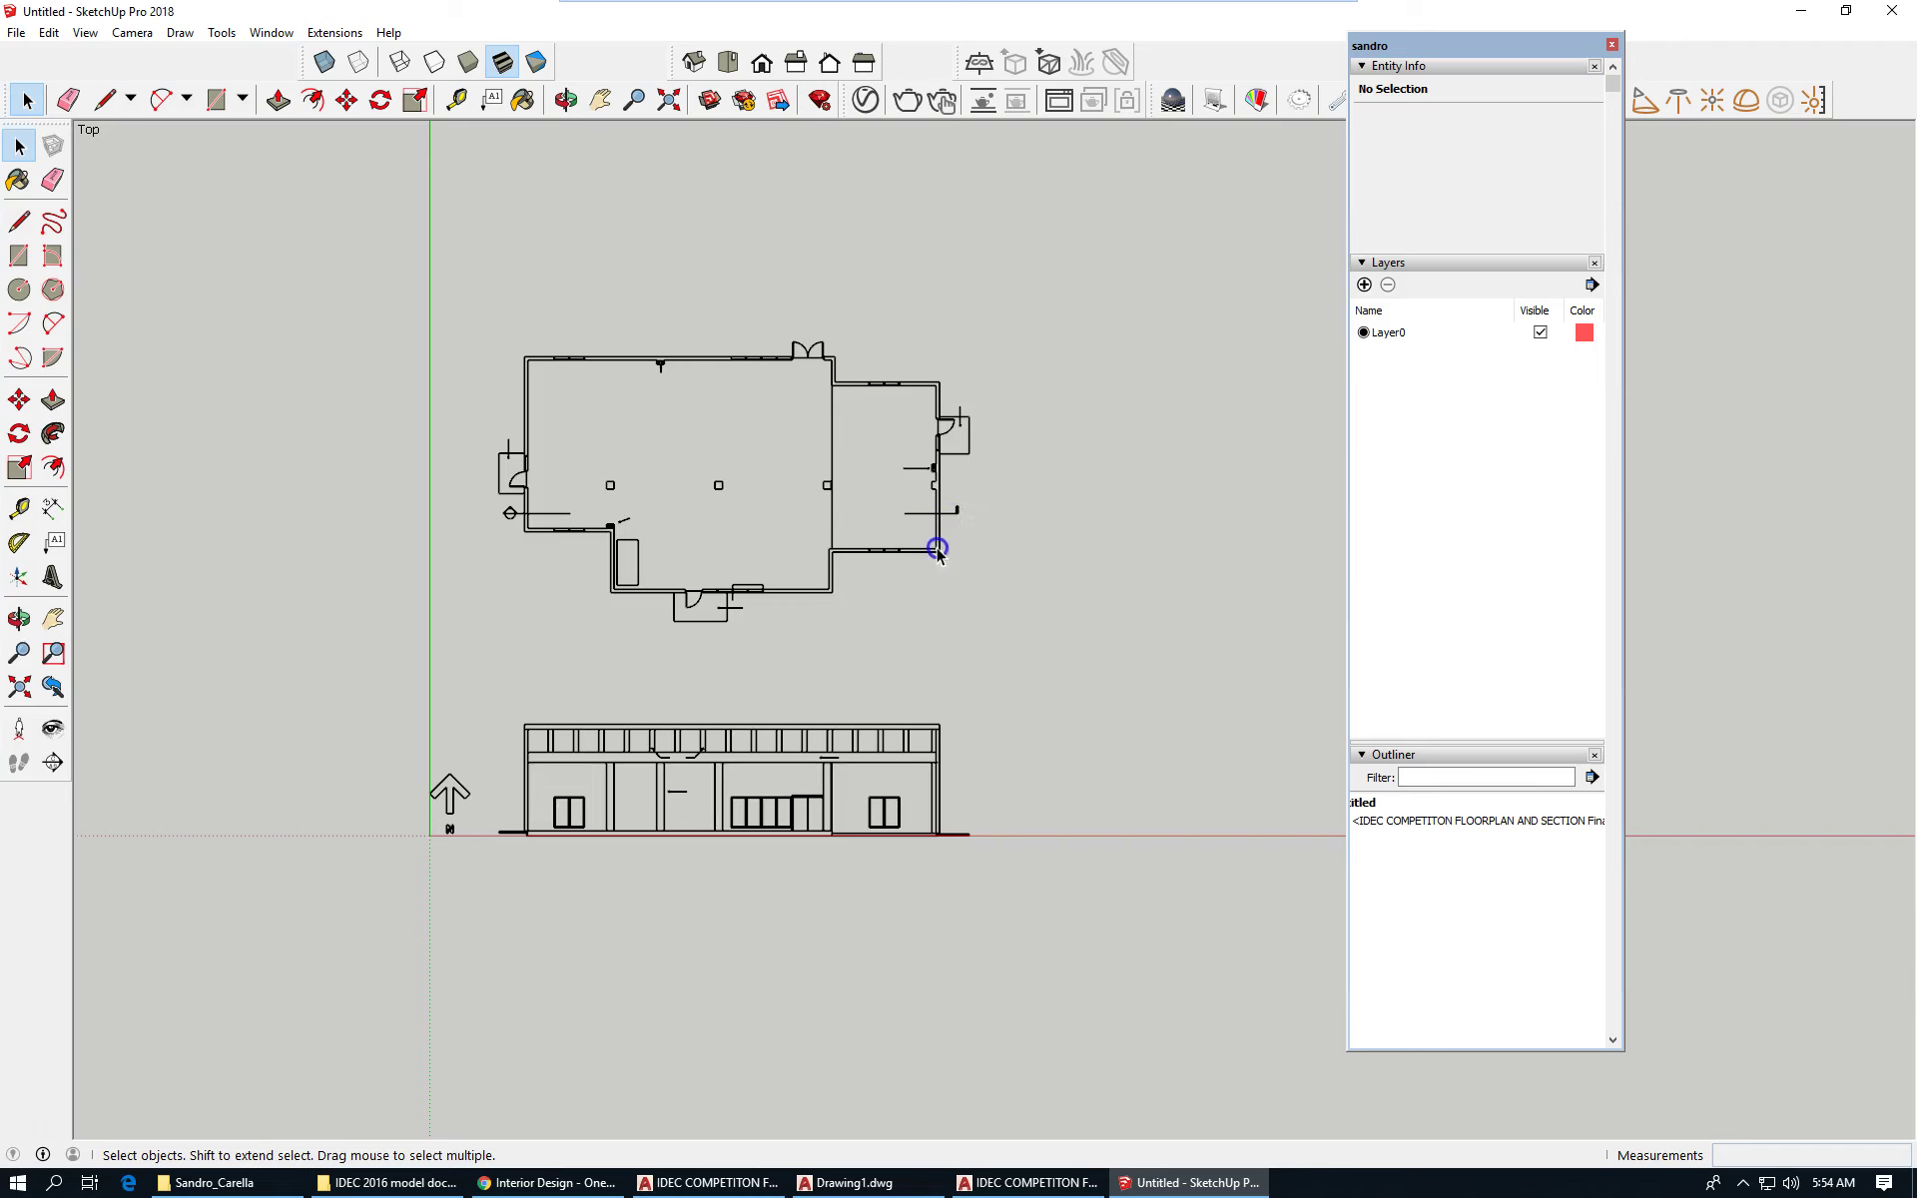
{"action": "left_click", "coordinate": [906, 542]}
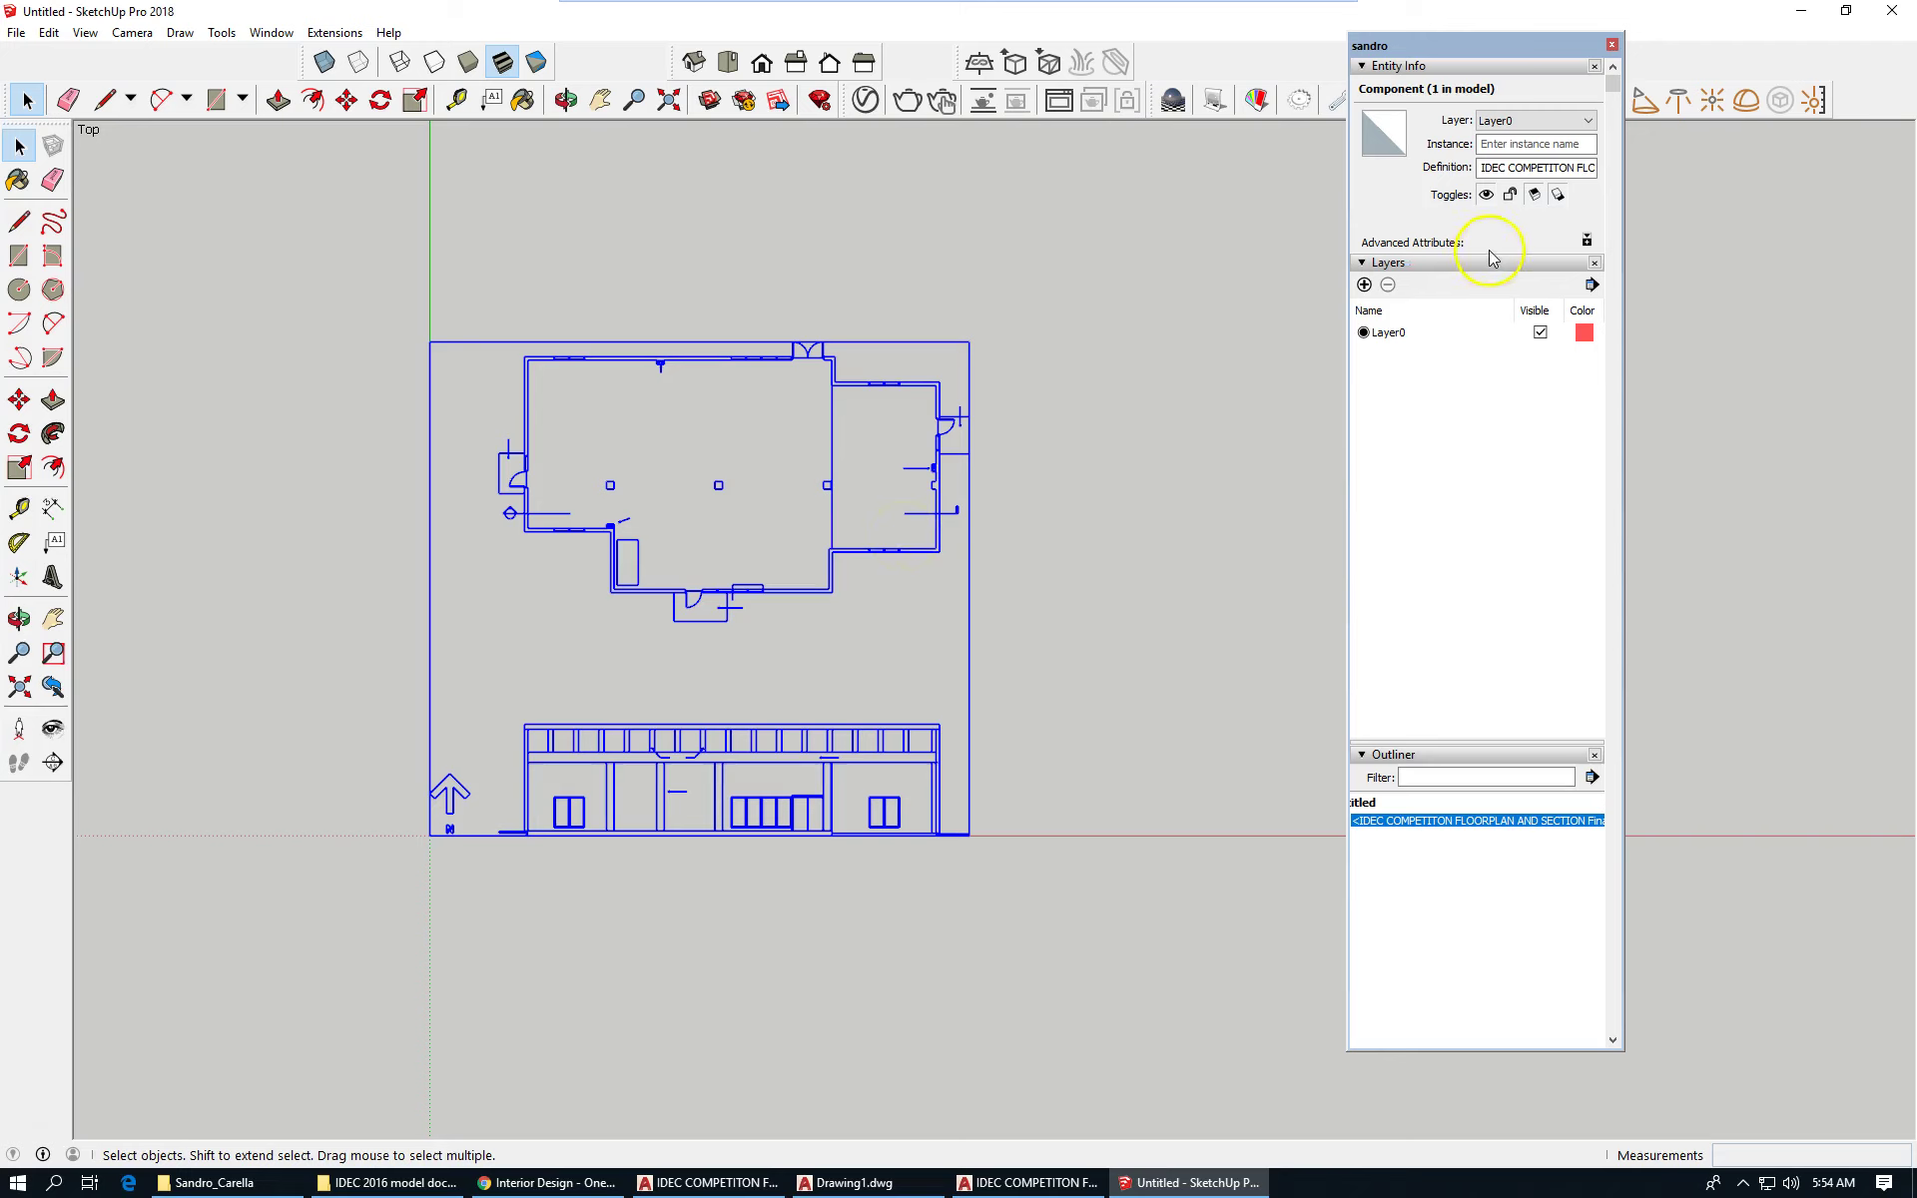
{"action": "left_click", "coordinate": [998, 506]}
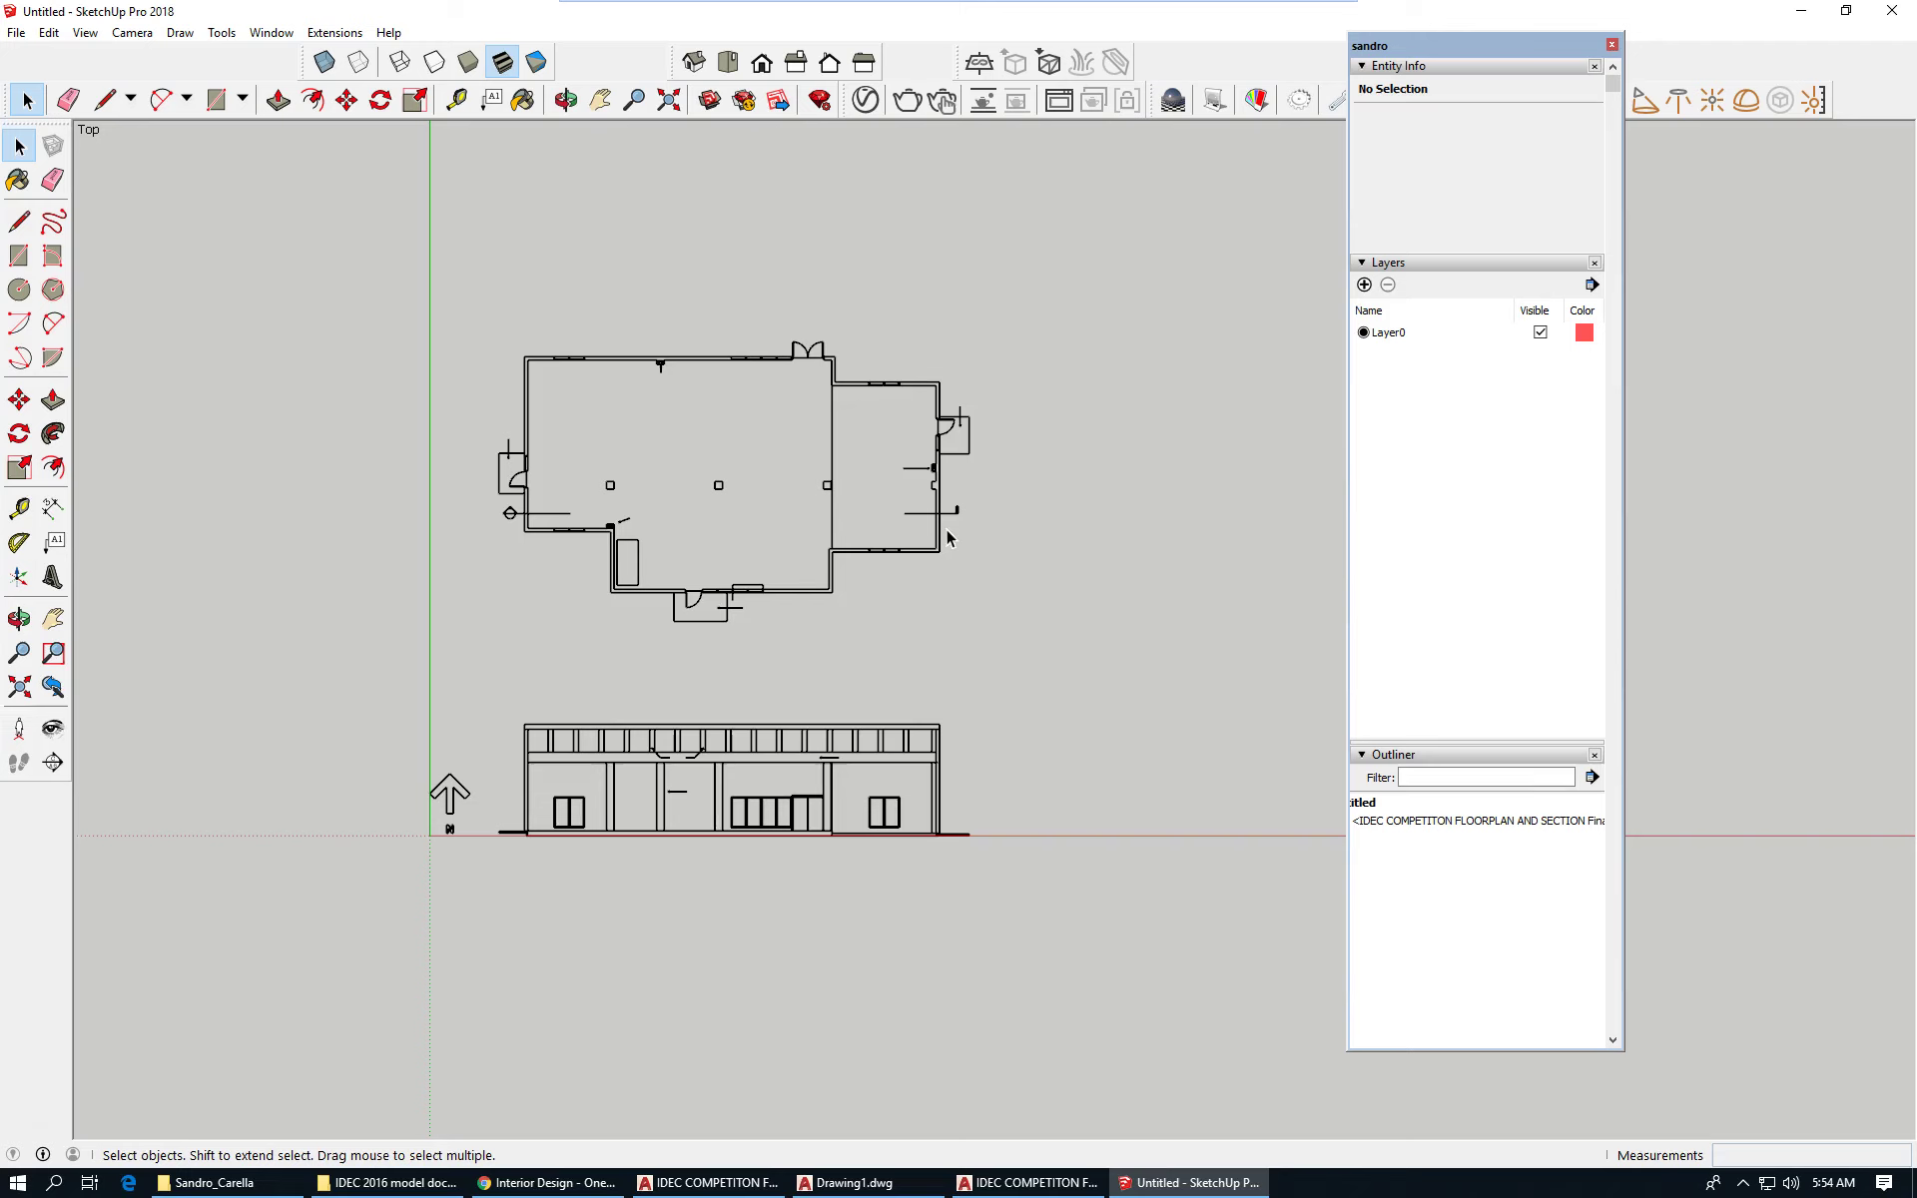
{"action": "left_click", "coordinate": [902, 551]}
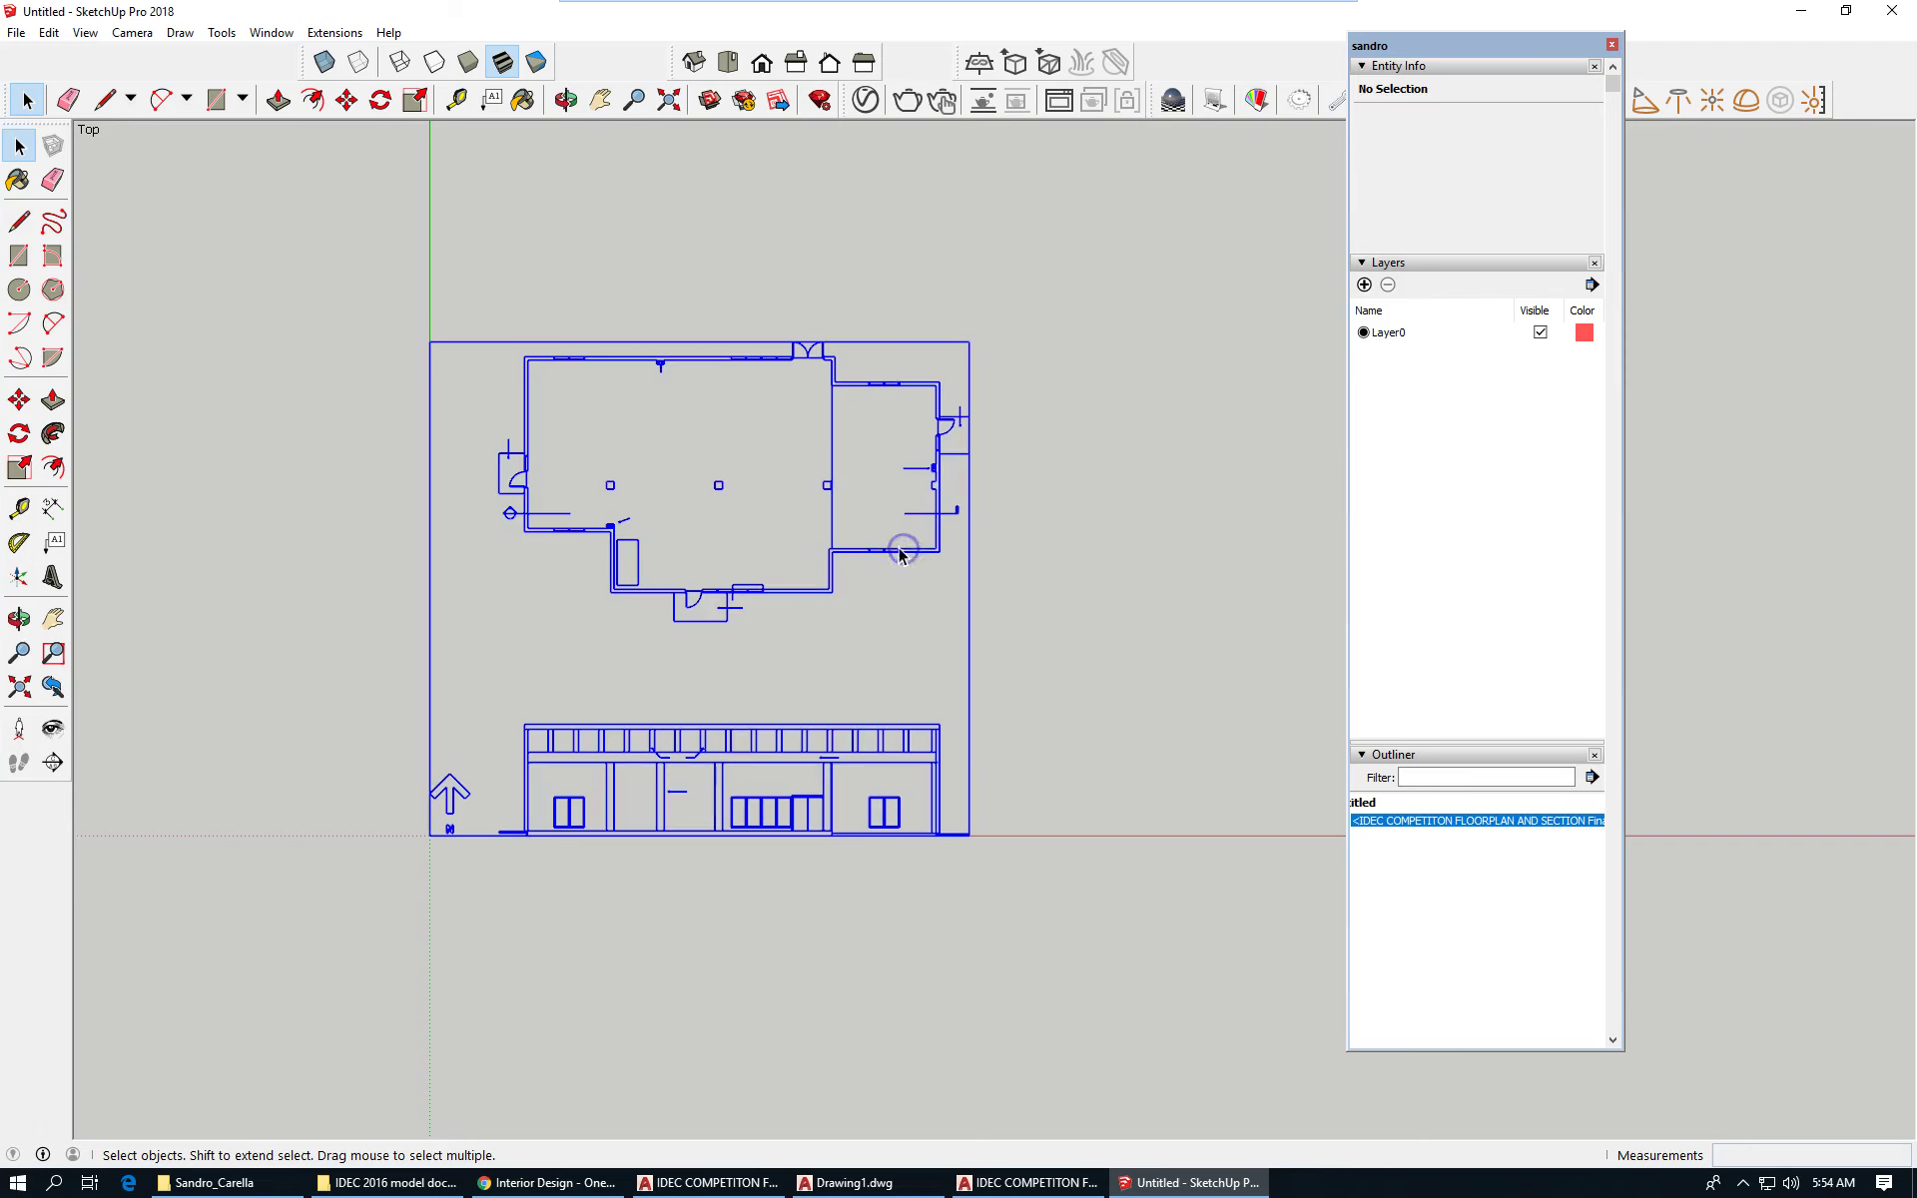
{"action": "left_click", "coordinate": [1031, 548]}
{"action": "left_click", "coordinate": [1318, 332]}
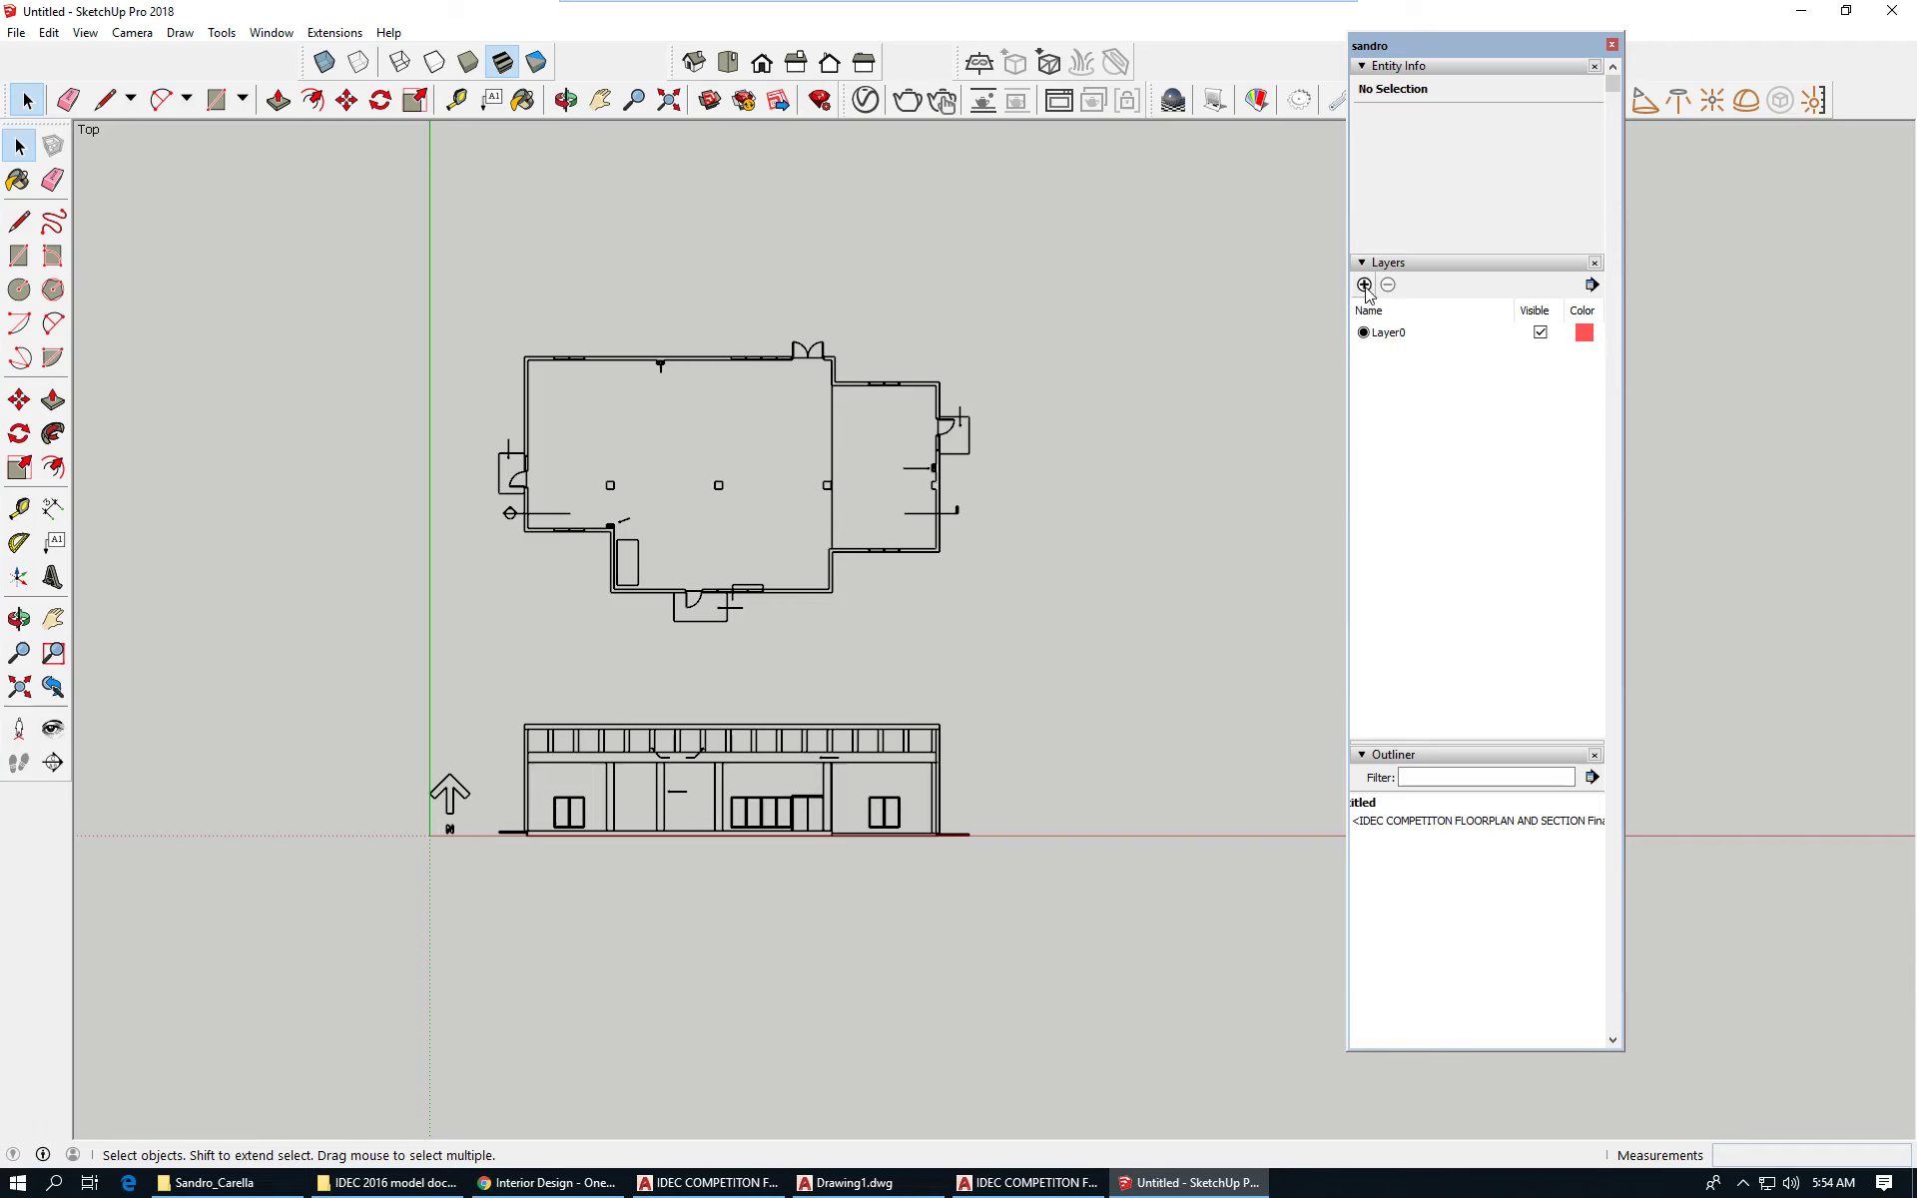
Create a layer named 'AutoCAD Underlay' and put the imported plan and section component on it.
{"action": "left_click", "coordinate": [1363, 285]}
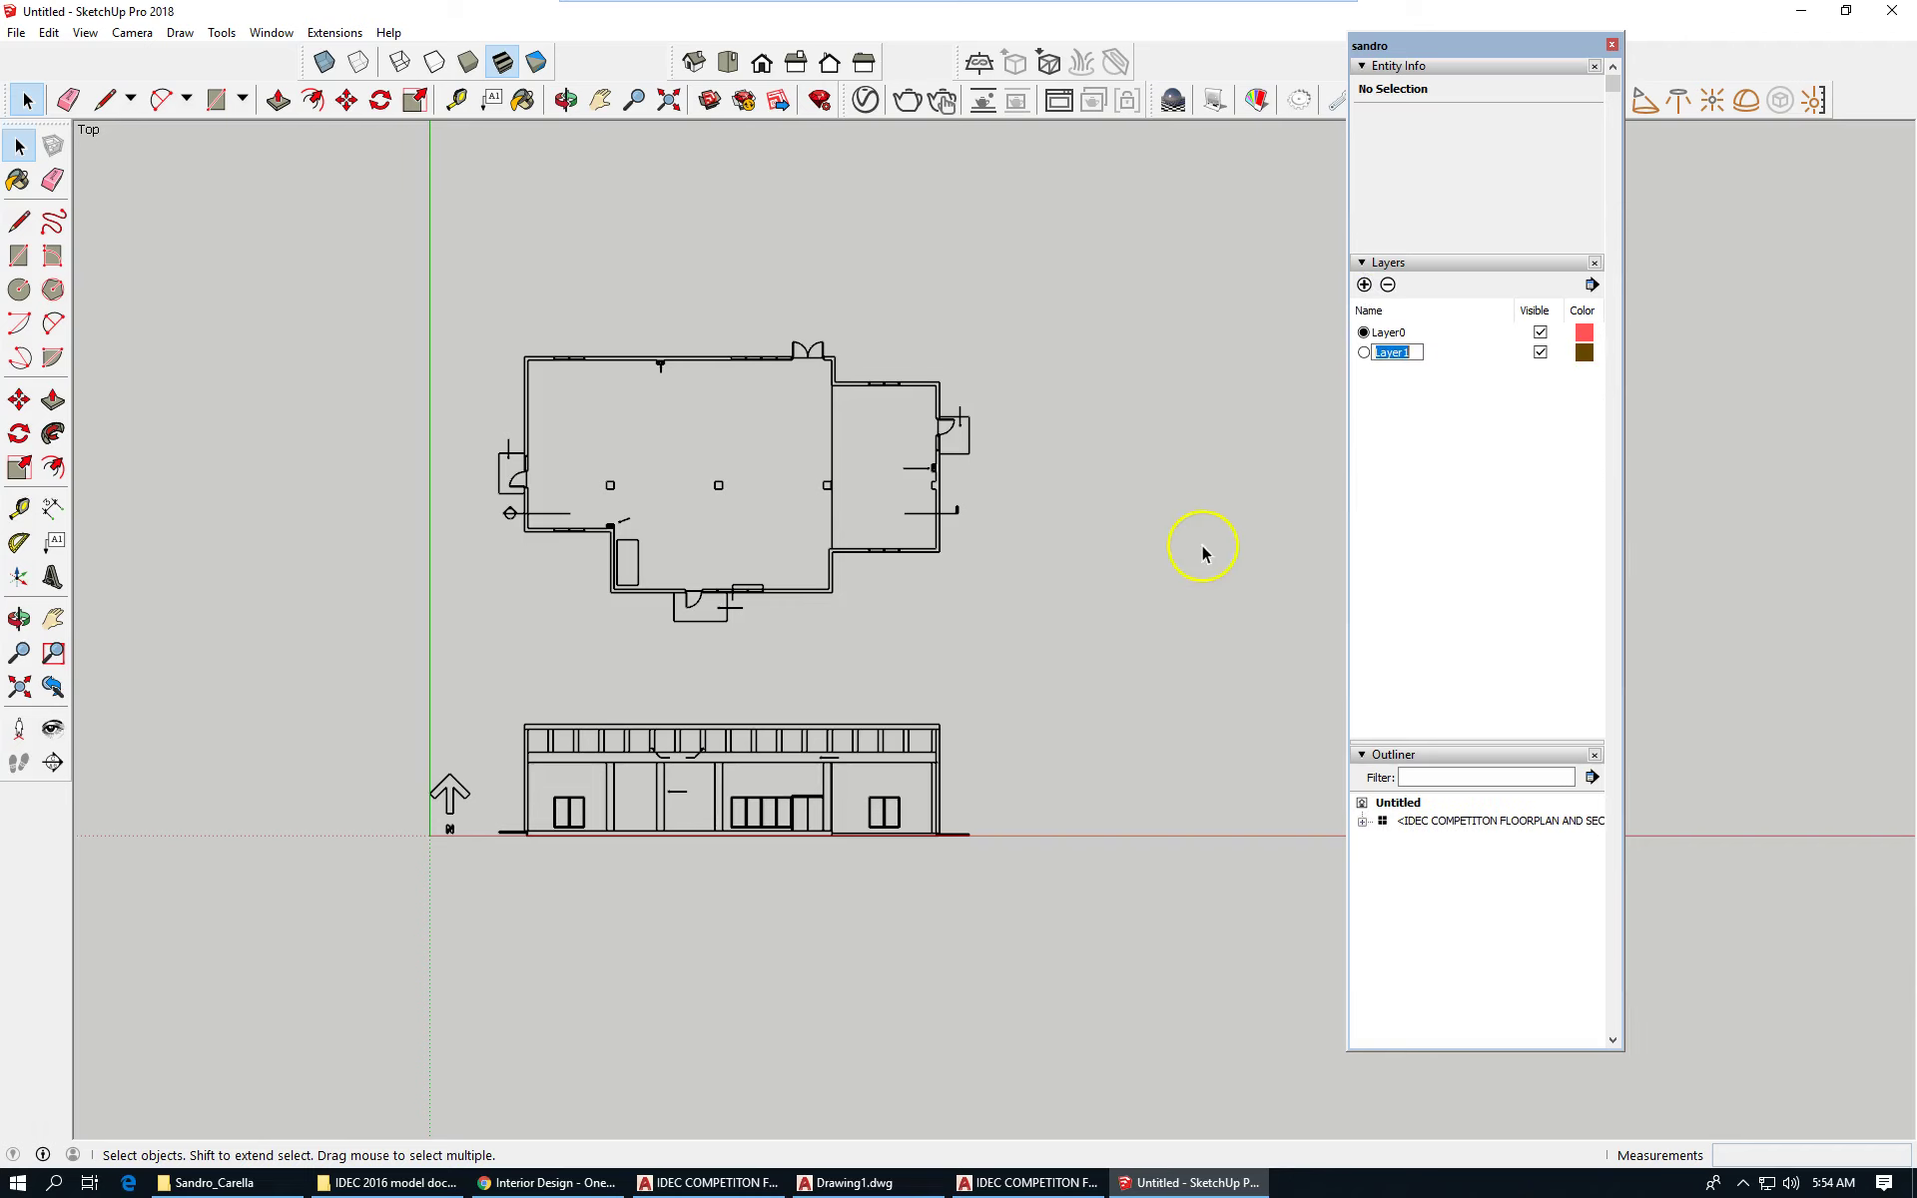
{"action": "type", "text": "AutoCAD Underlay"}
{"action": "left_click", "coordinate": [1195, 562]}
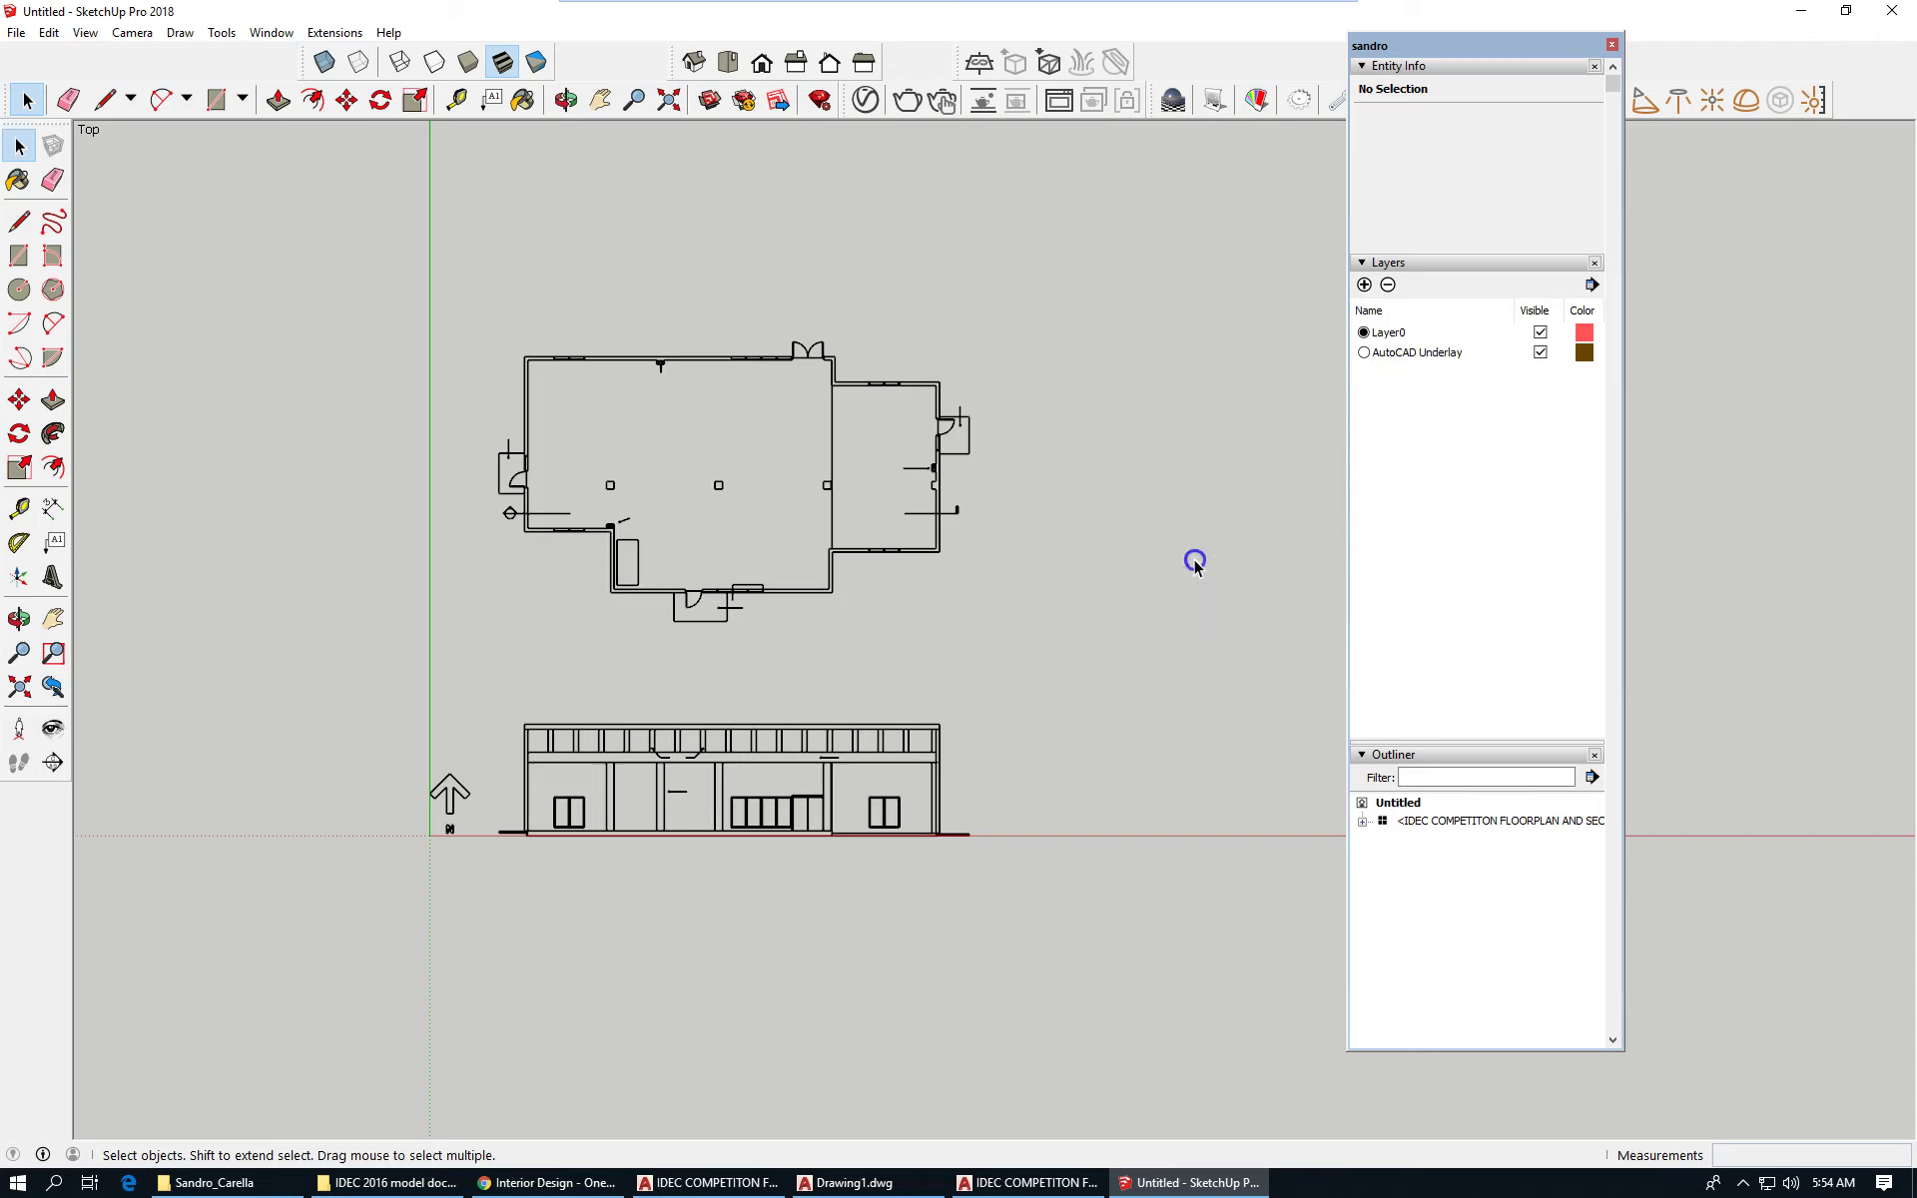
{"action": "left_click", "coordinate": [853, 391]}
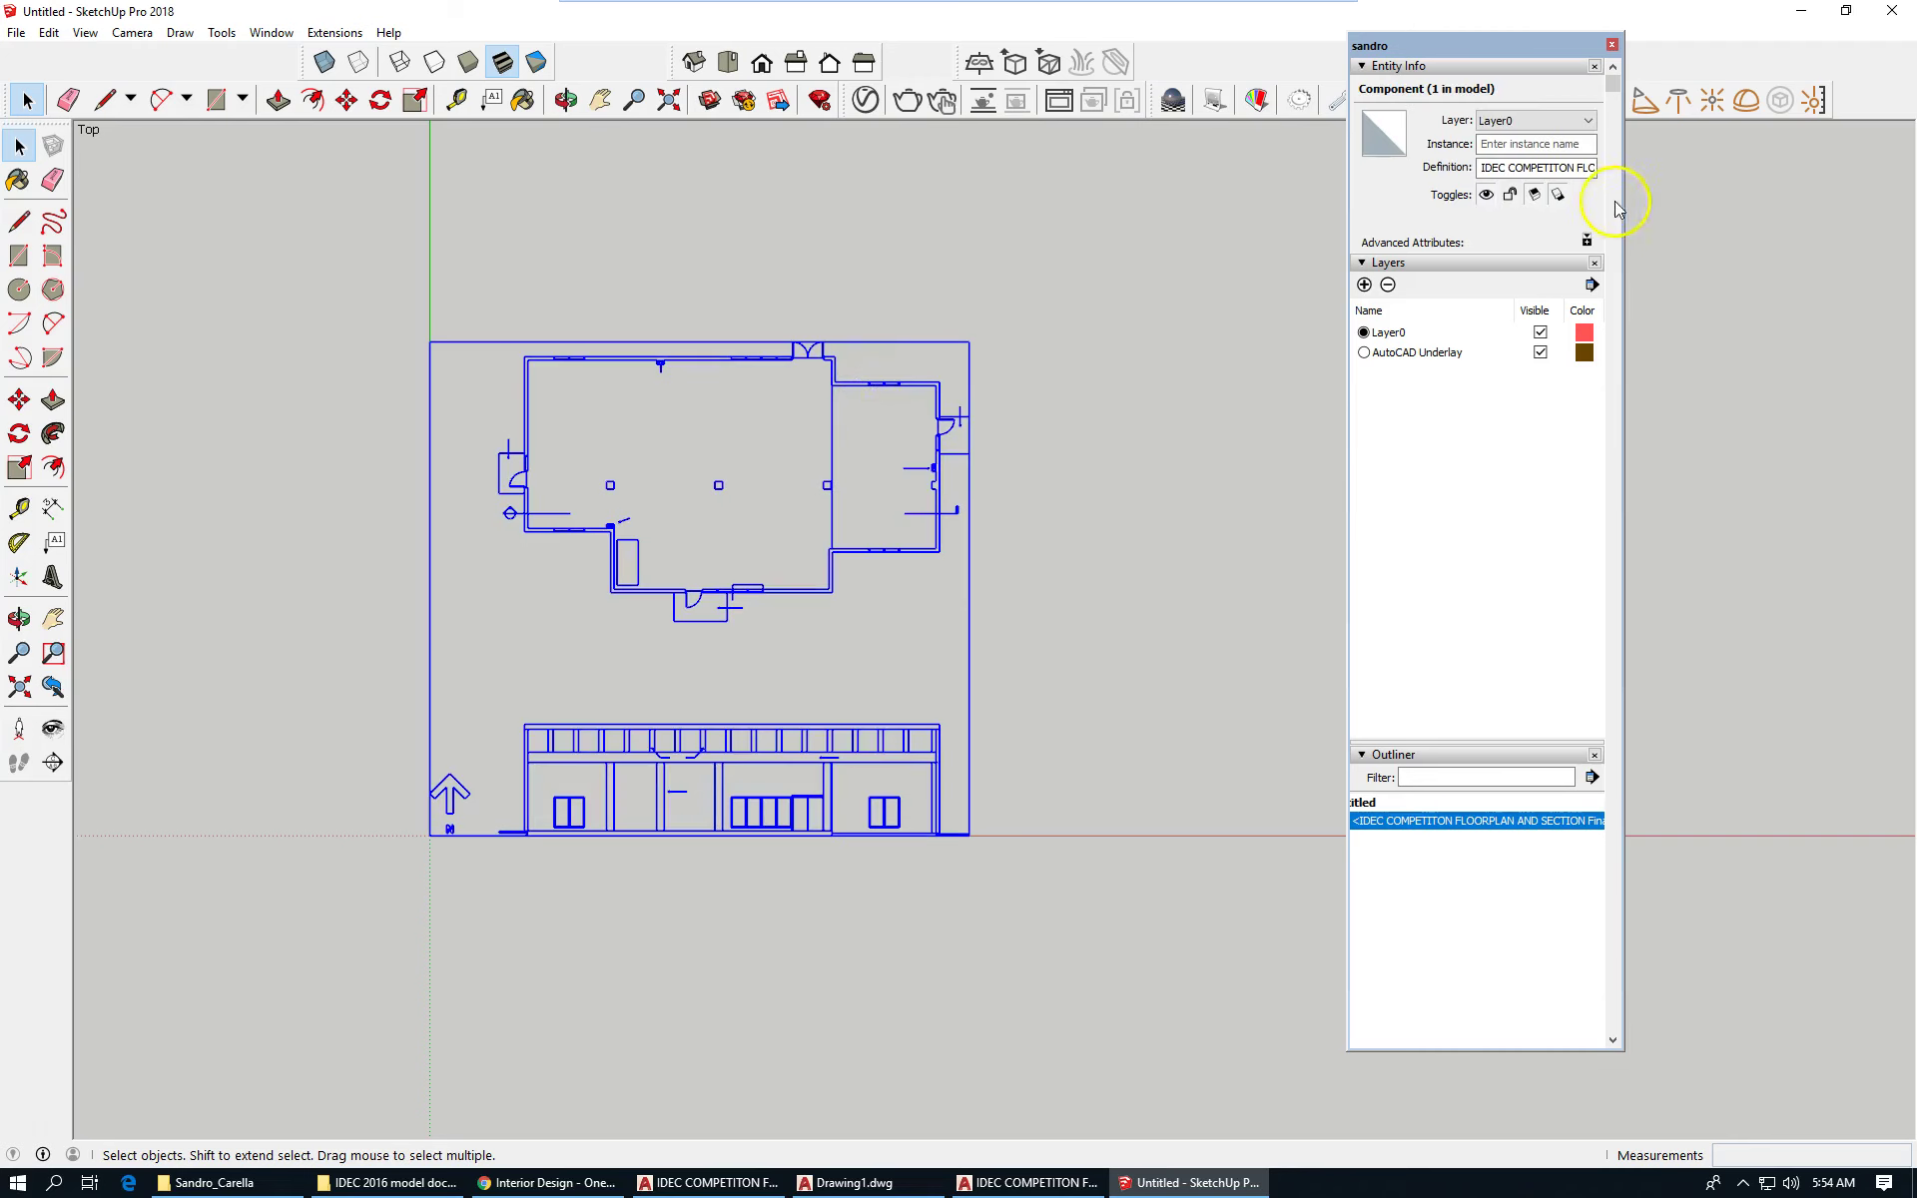
{"action": "left_click", "coordinate": [1587, 119]}
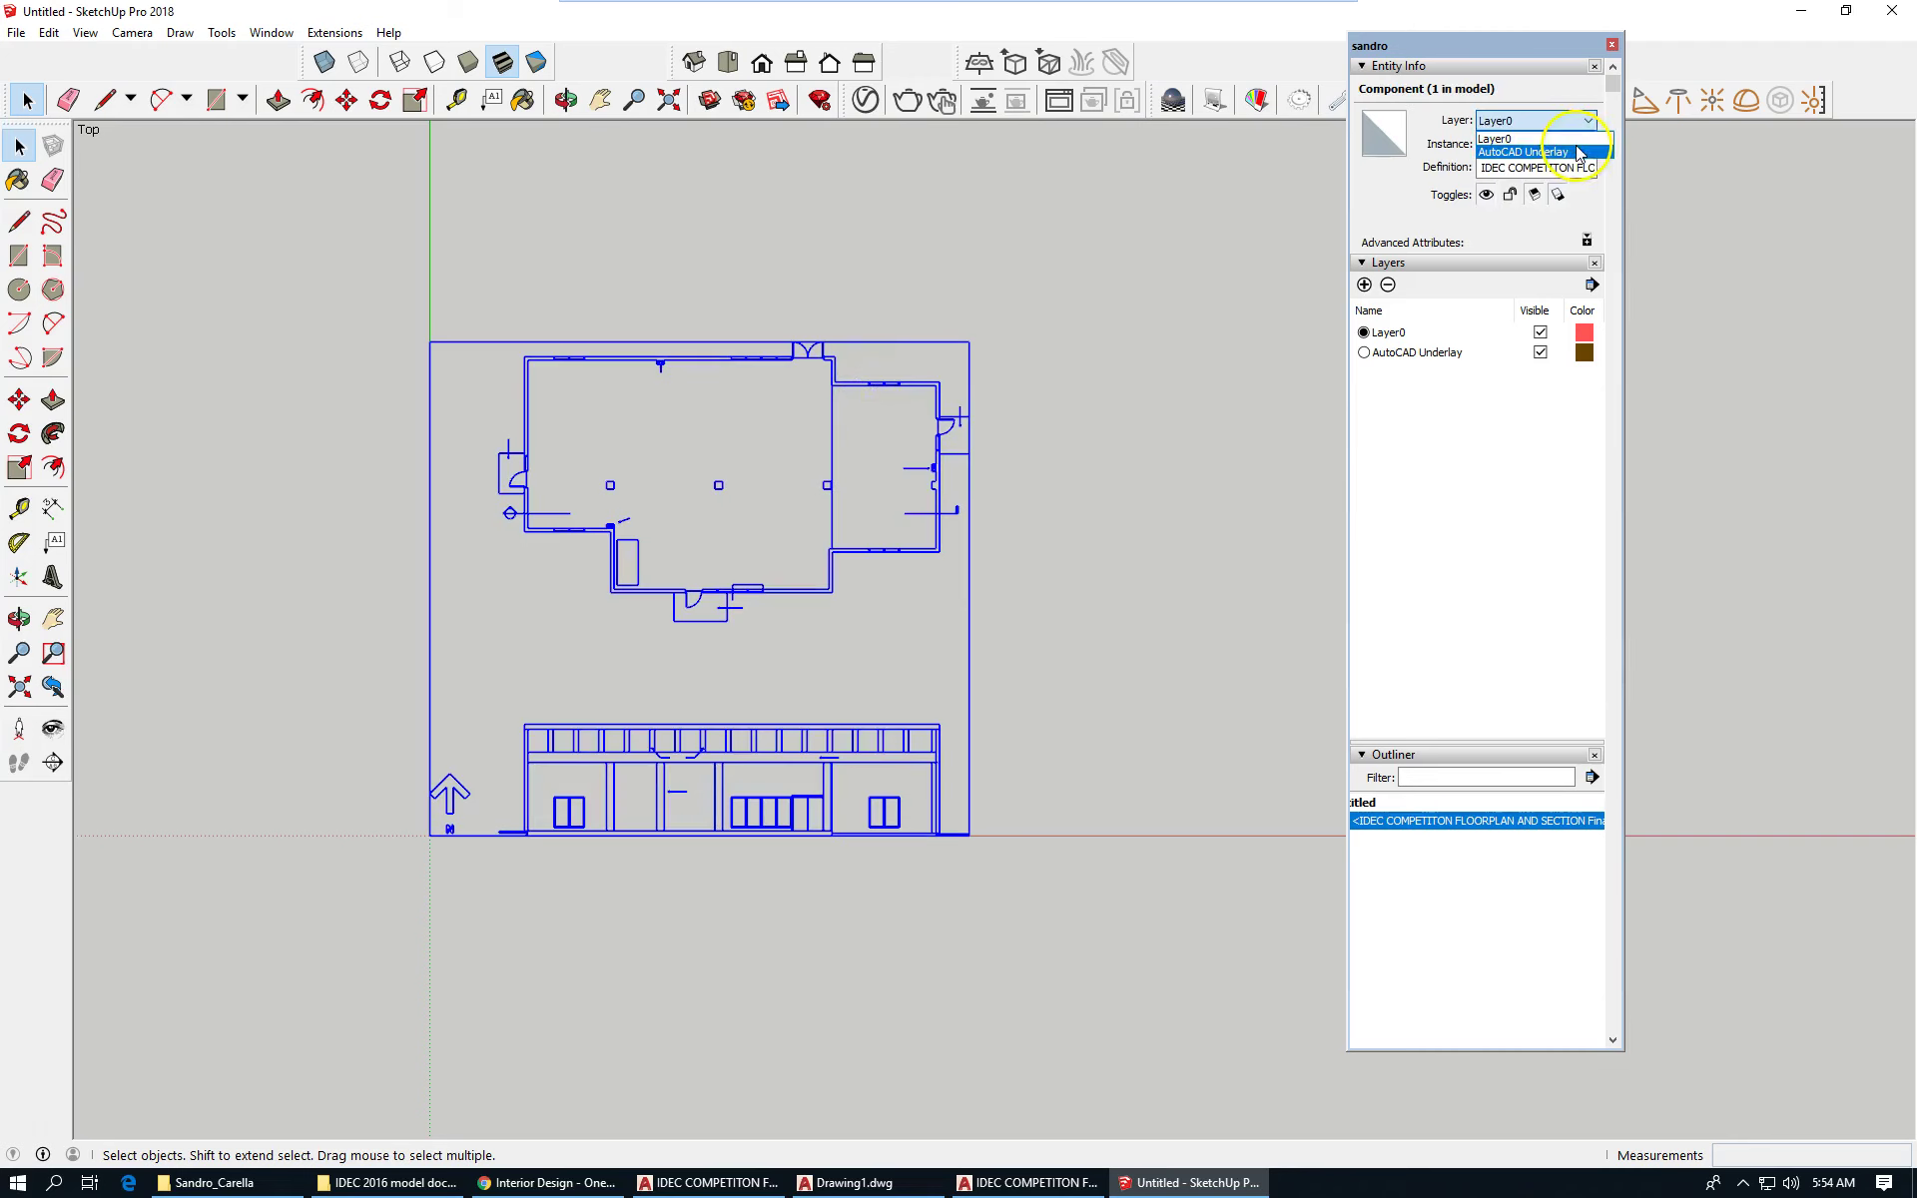
{"action": "left_click", "coordinate": [1577, 152]}
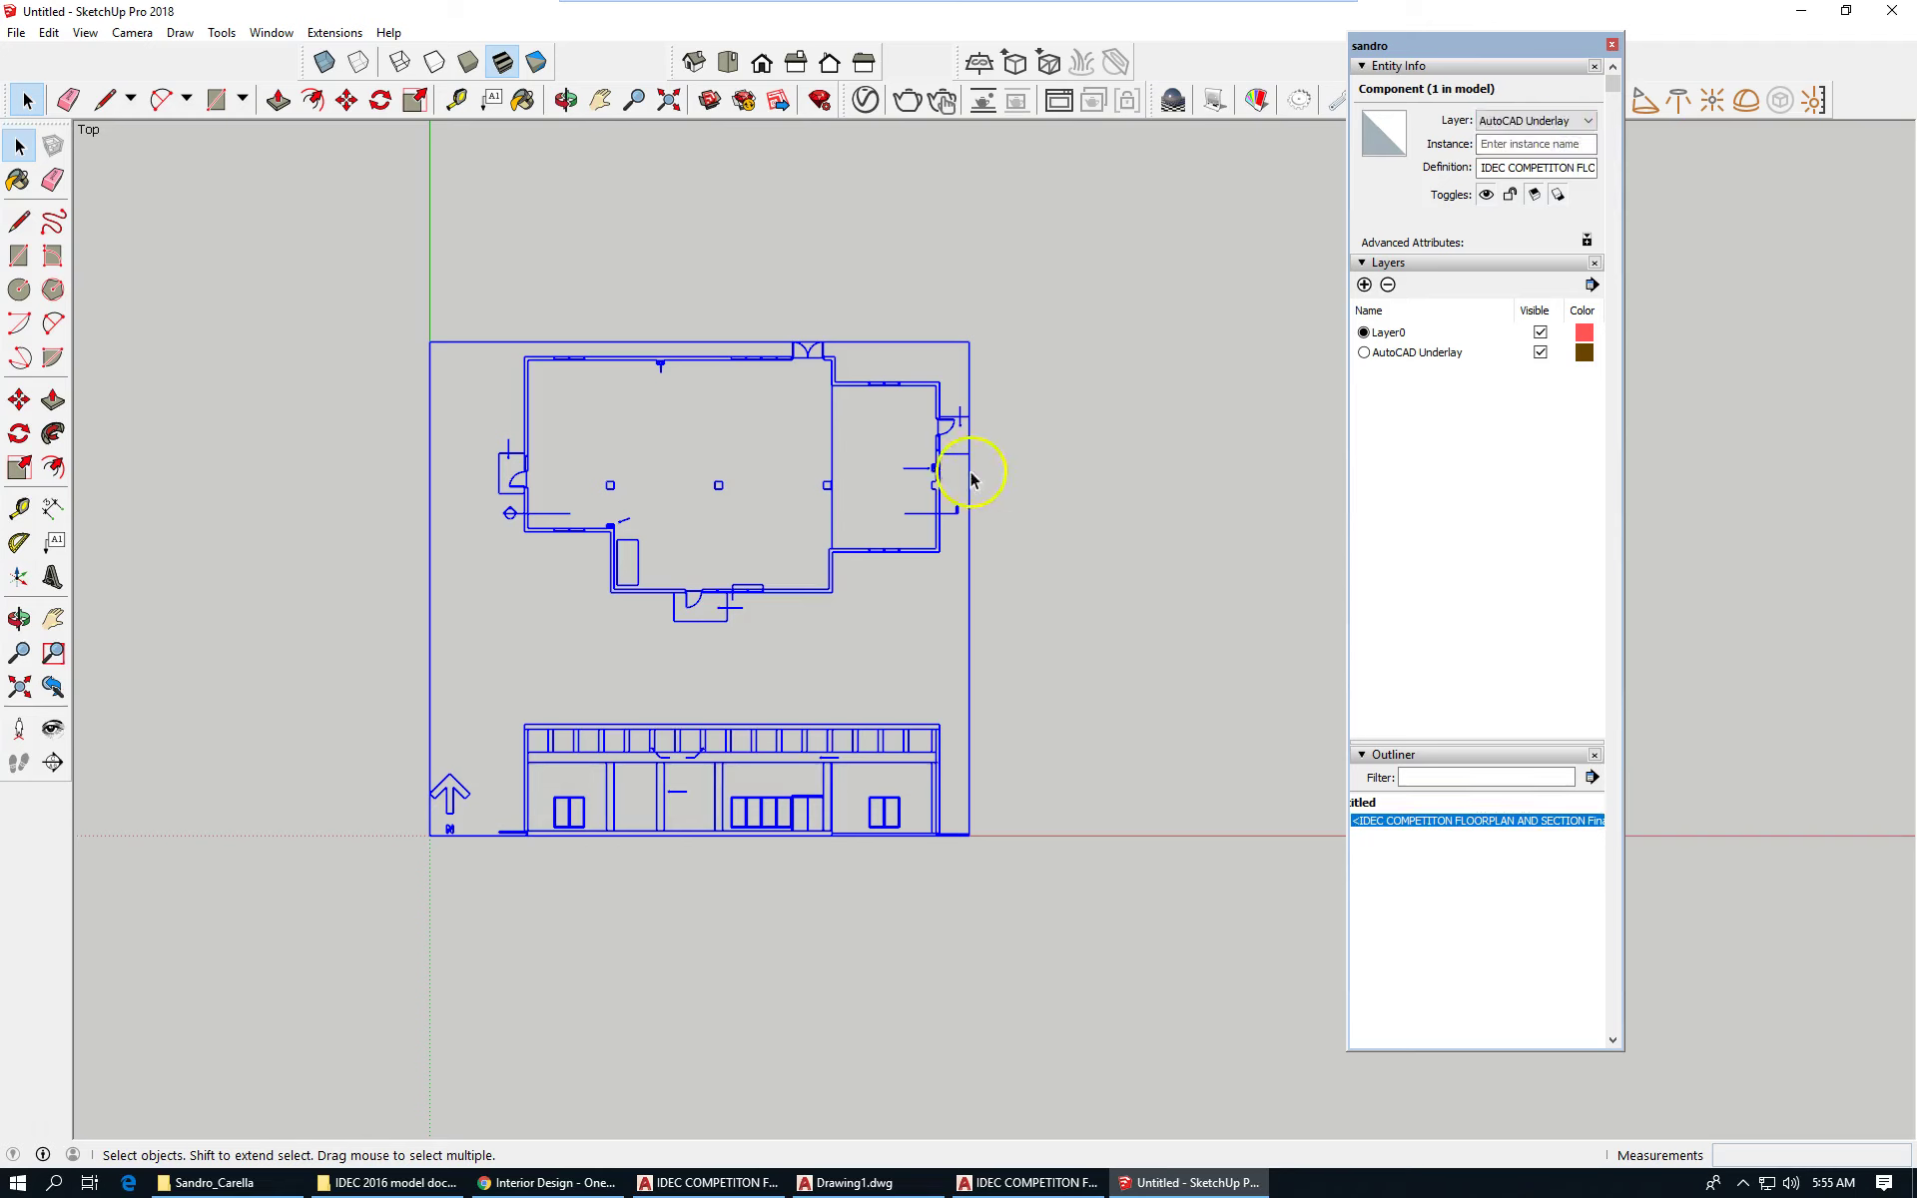
{"action": "left_click", "coordinate": [1095, 483]}
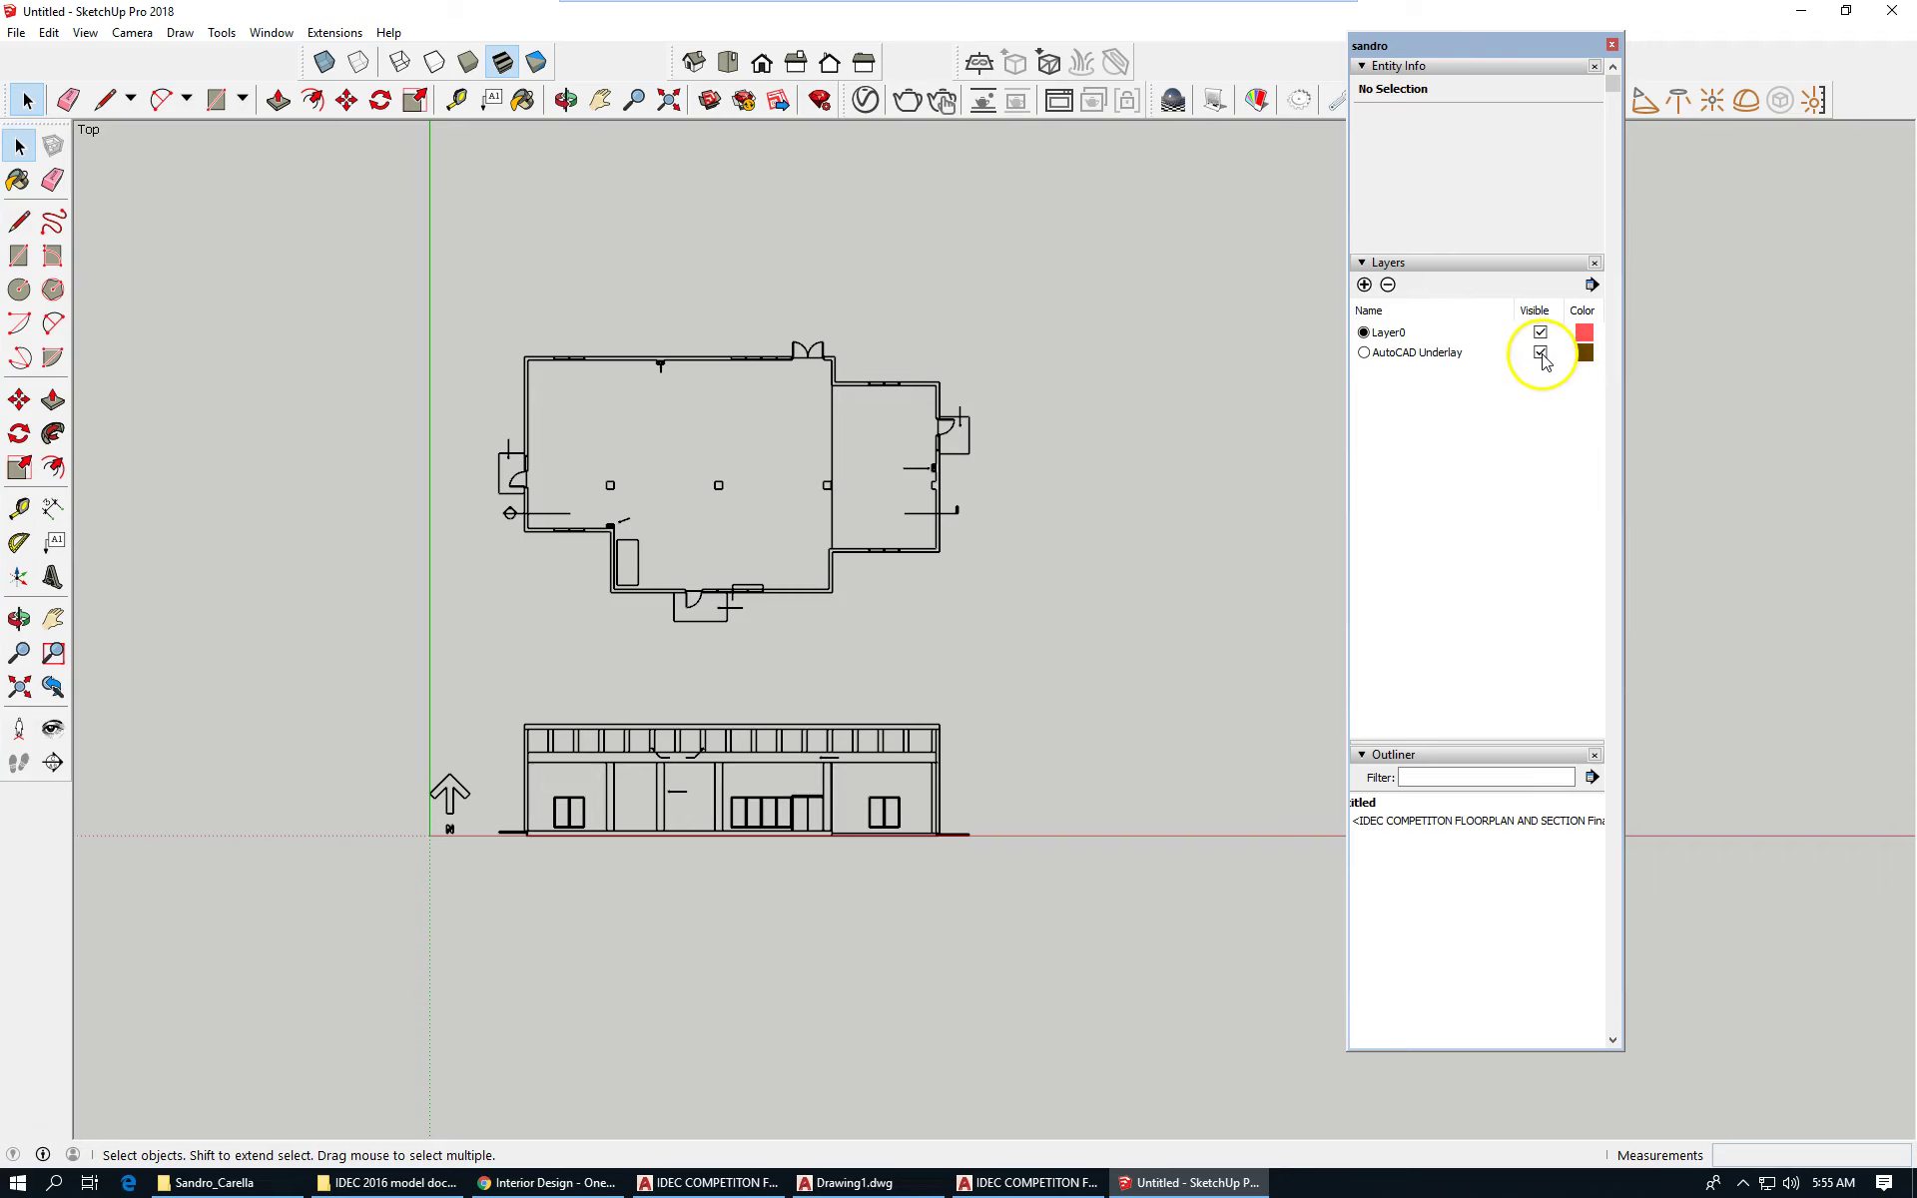
Hide and re-show the AutoCAD Underlay layer twice to confirm the drawings belong to it.
{"action": "left_click", "coordinate": [1541, 355]}
{"action": "left_click", "coordinate": [1541, 354]}
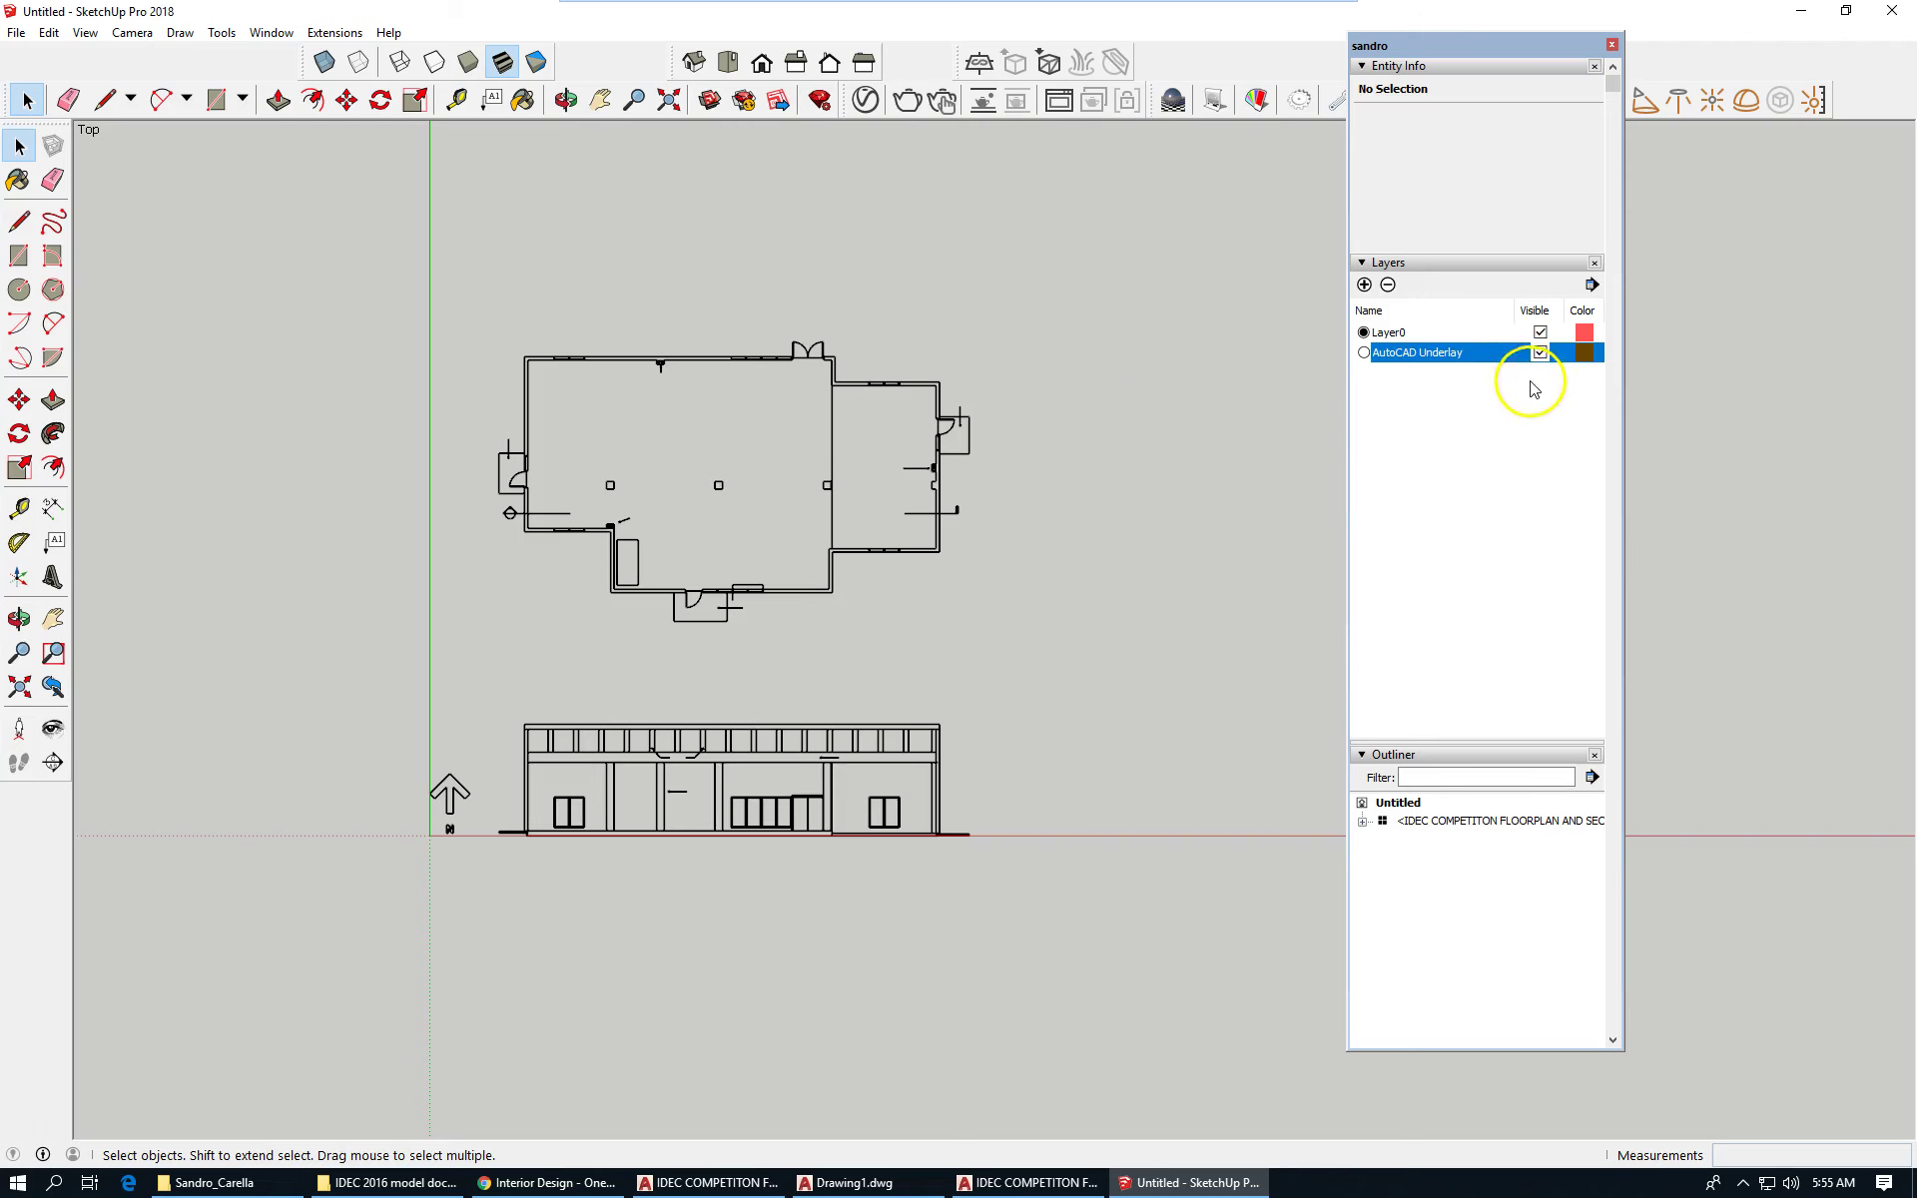
{"action": "left_click", "coordinate": [1540, 353]}
{"action": "left_click", "coordinate": [1540, 354]}
{"action": "scroll", "coordinate": [725, 775], "scroll_direction": "up", "scroll_amount": 4}
{"action": "scroll", "coordinate": [762, 919], "scroll_direction": "down", "scroll_amount": 1}
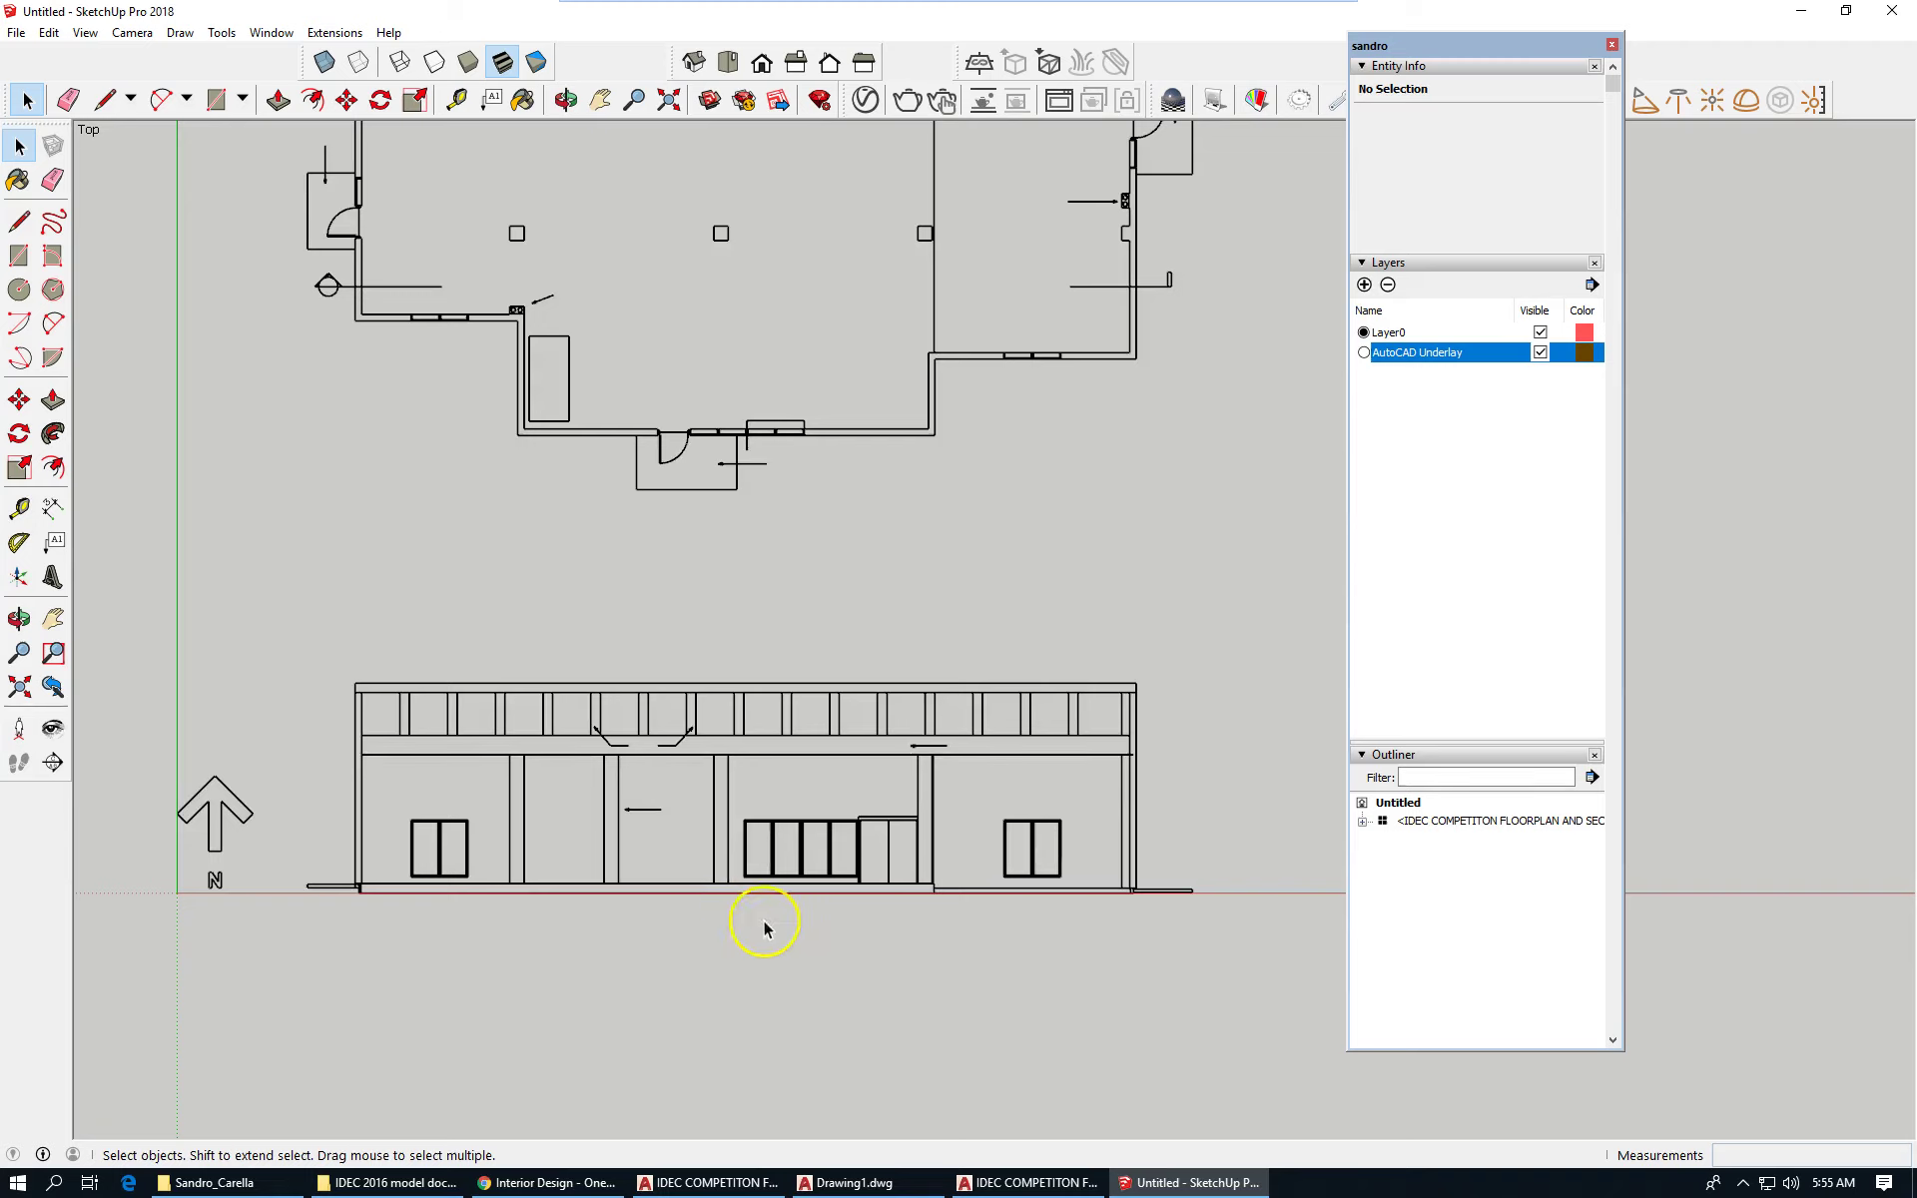
{"action": "scroll", "coordinate": [788, 889], "scroll_direction": "up", "scroll_amount": 2}
{"action": "scroll", "coordinate": [696, 567], "scroll_direction": "down", "scroll_amount": 2}
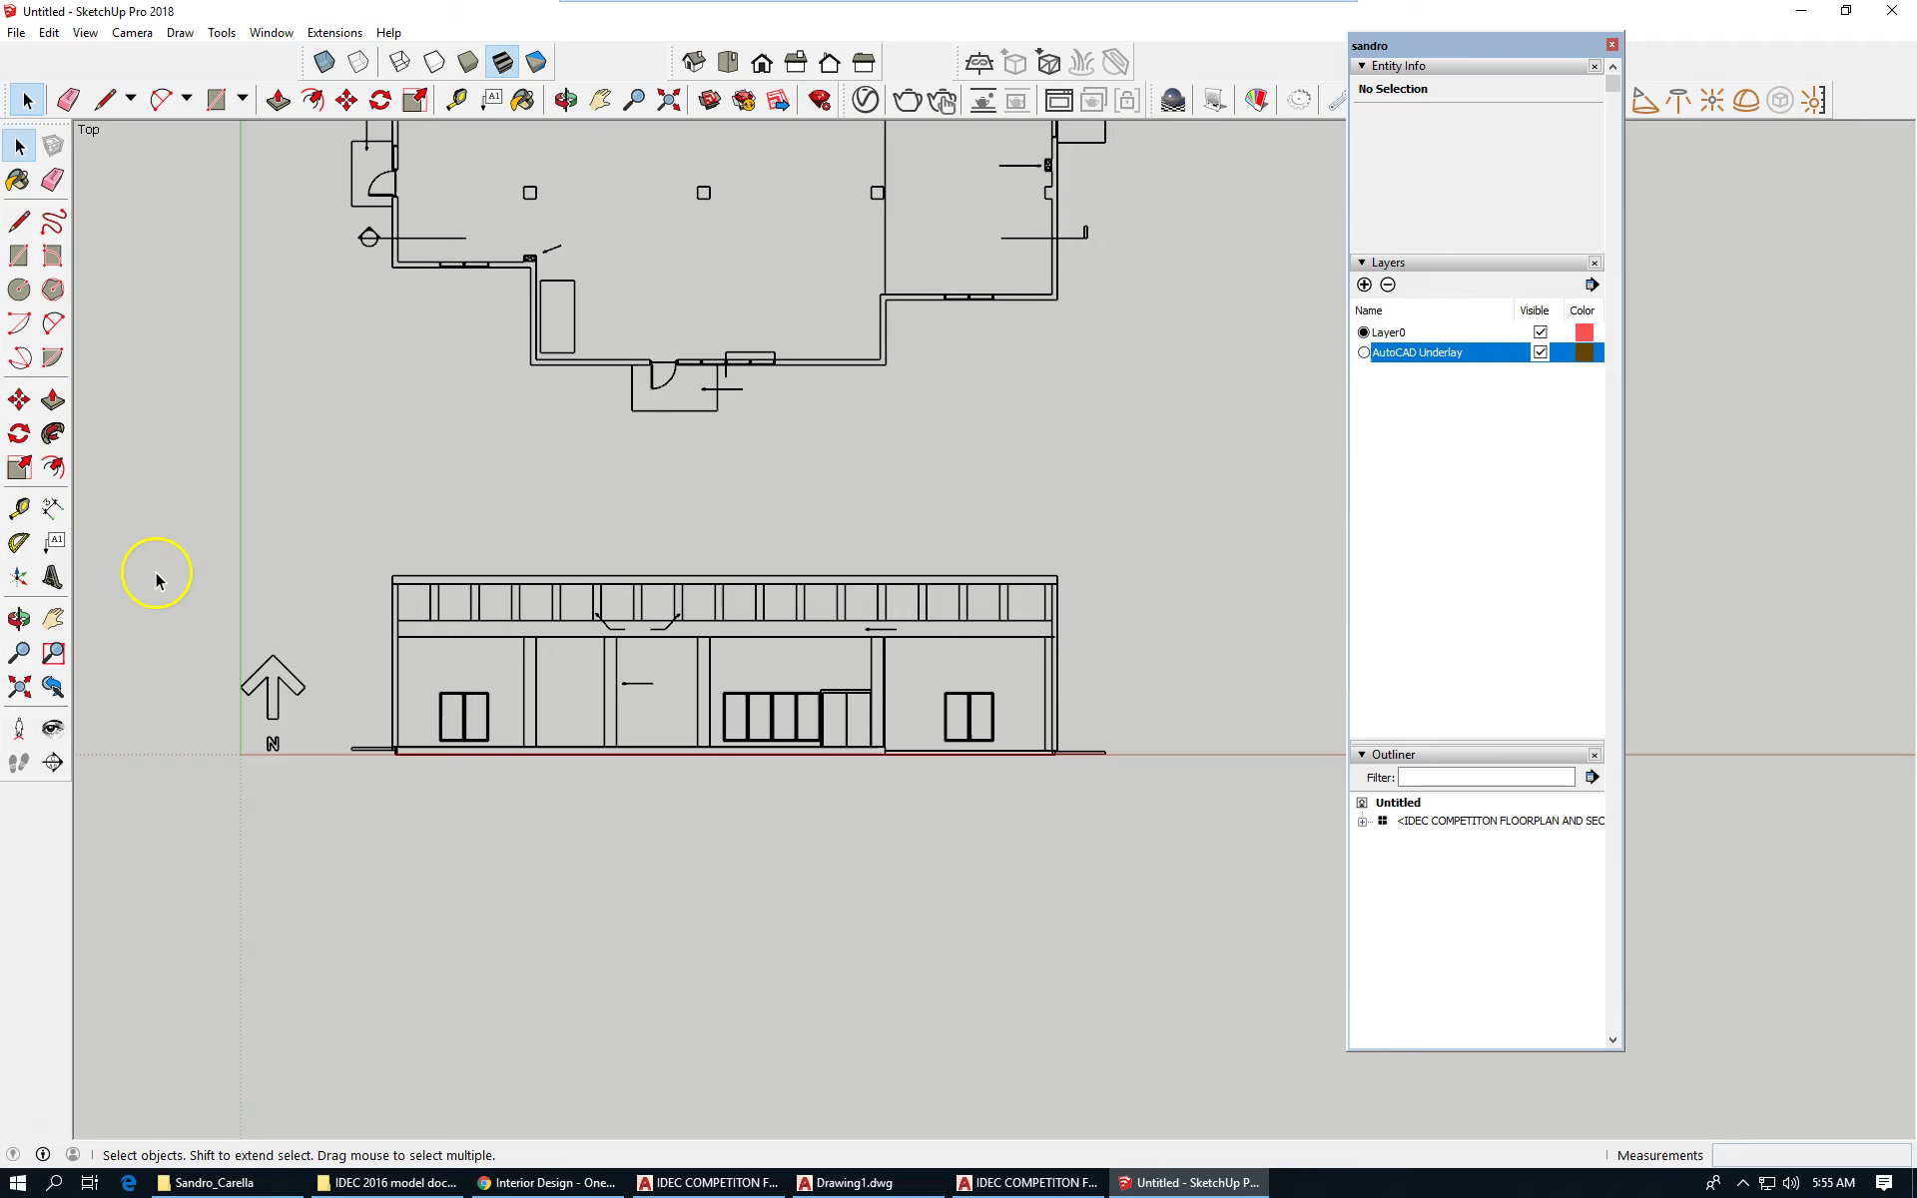
With the Tape Measure, start a measurement on the elevation's base line, then cancel it.
{"action": "left_click", "coordinate": [19, 508]}
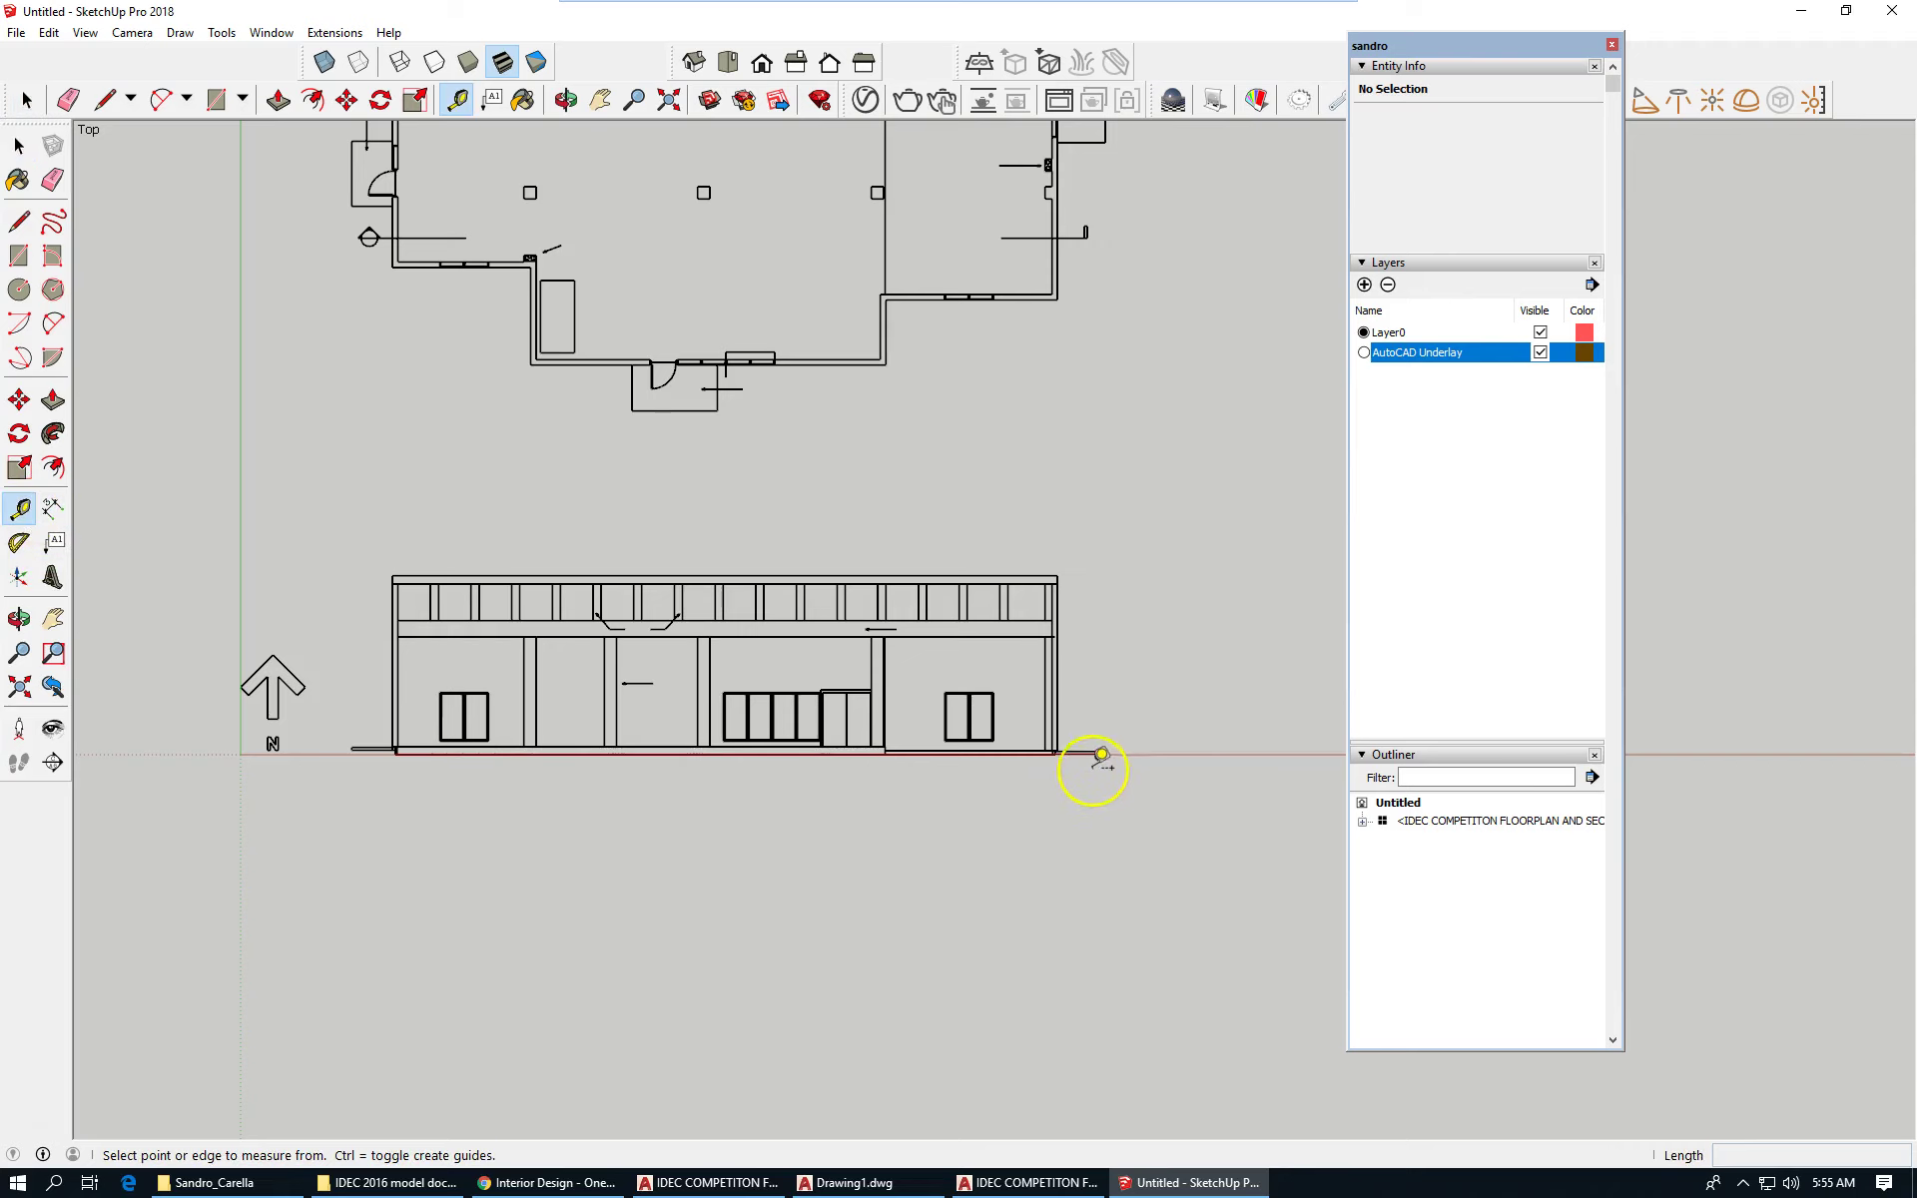
{"action": "scroll", "coordinate": [1100, 755], "scroll_direction": "up", "scroll_amount": 4}
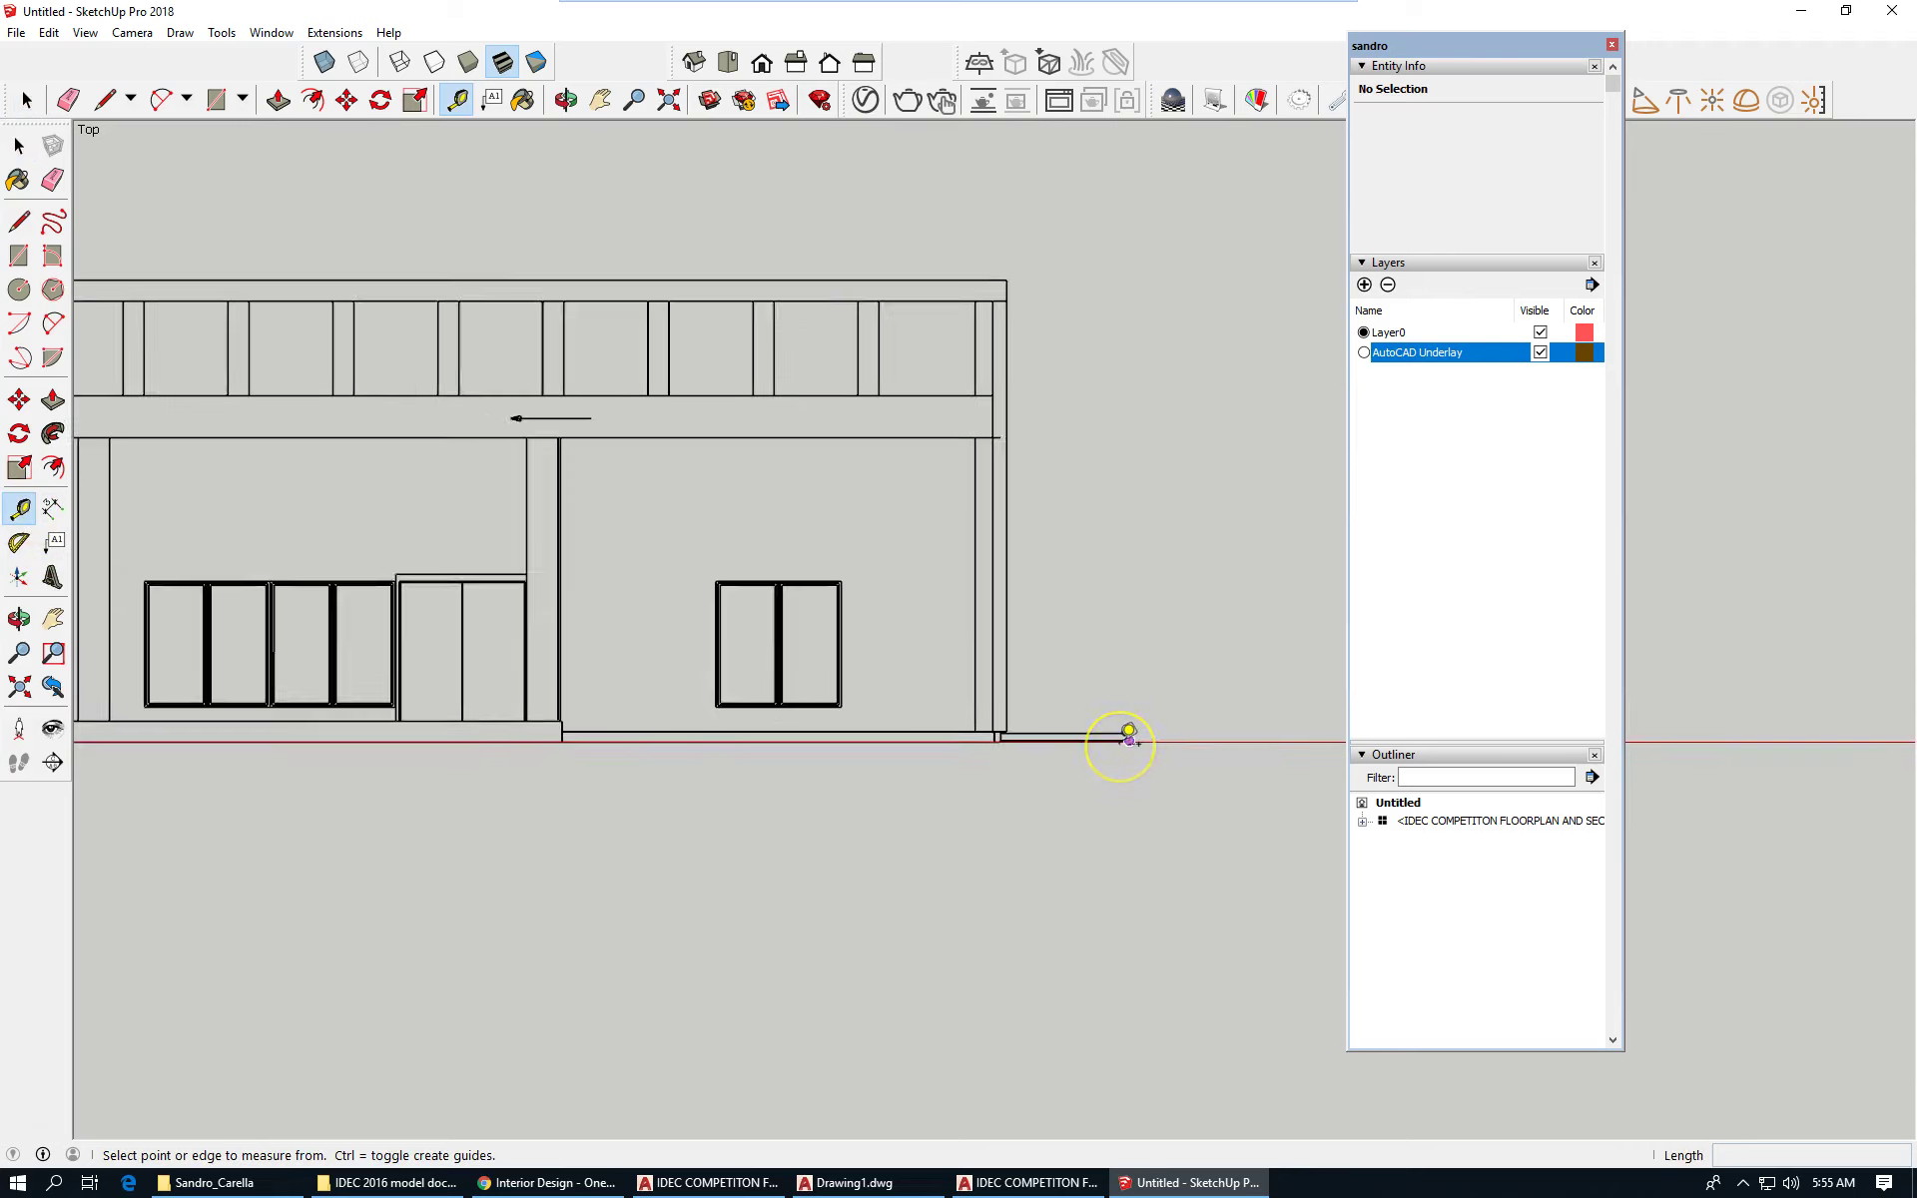
{"action": "scroll", "coordinate": [1128, 737], "scroll_direction": "up", "scroll_amount": 3}
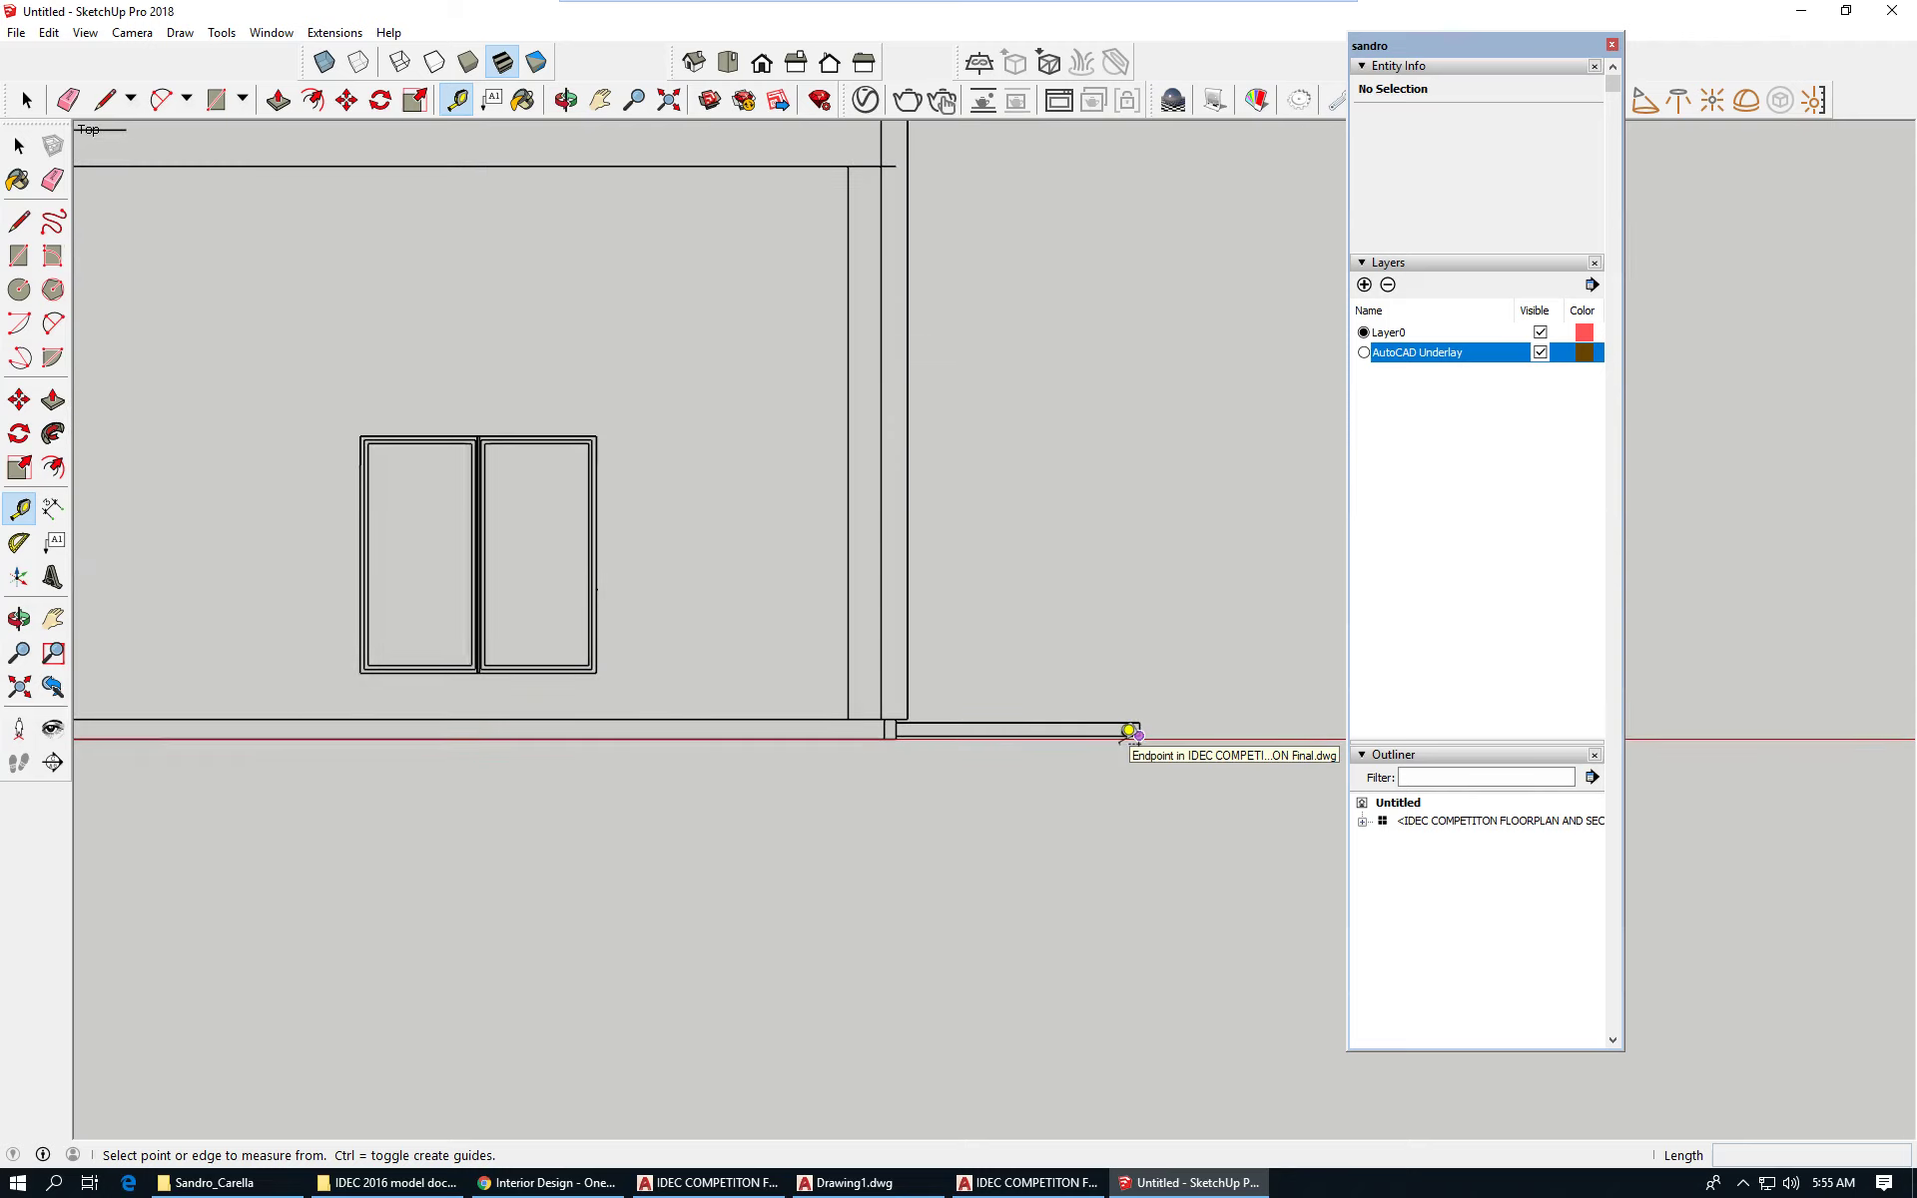
{"action": "scroll", "coordinate": [1001, 749], "scroll_direction": "down", "scroll_amount": 4}
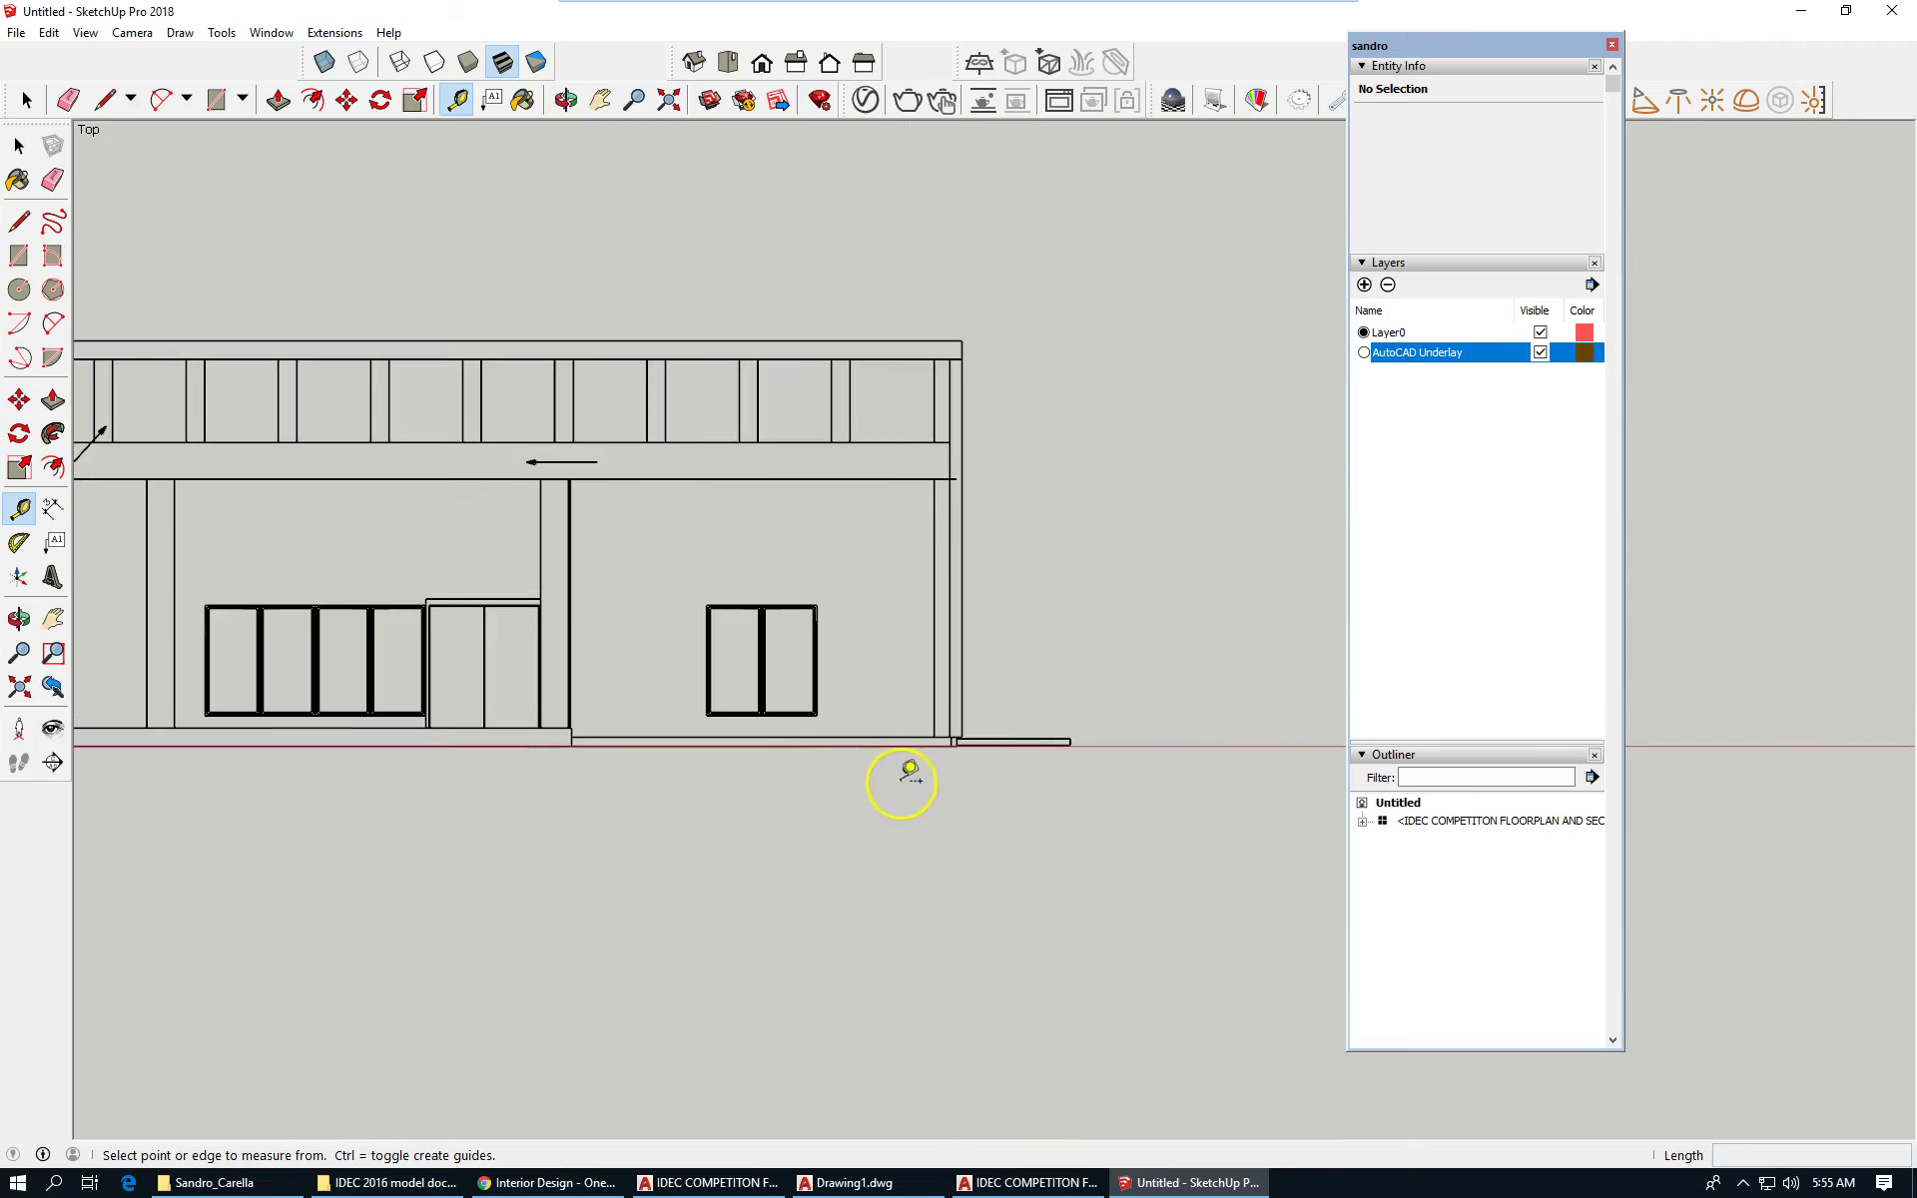
{"action": "scroll", "coordinate": [937, 761], "scroll_direction": "up", "scroll_amount": 5}
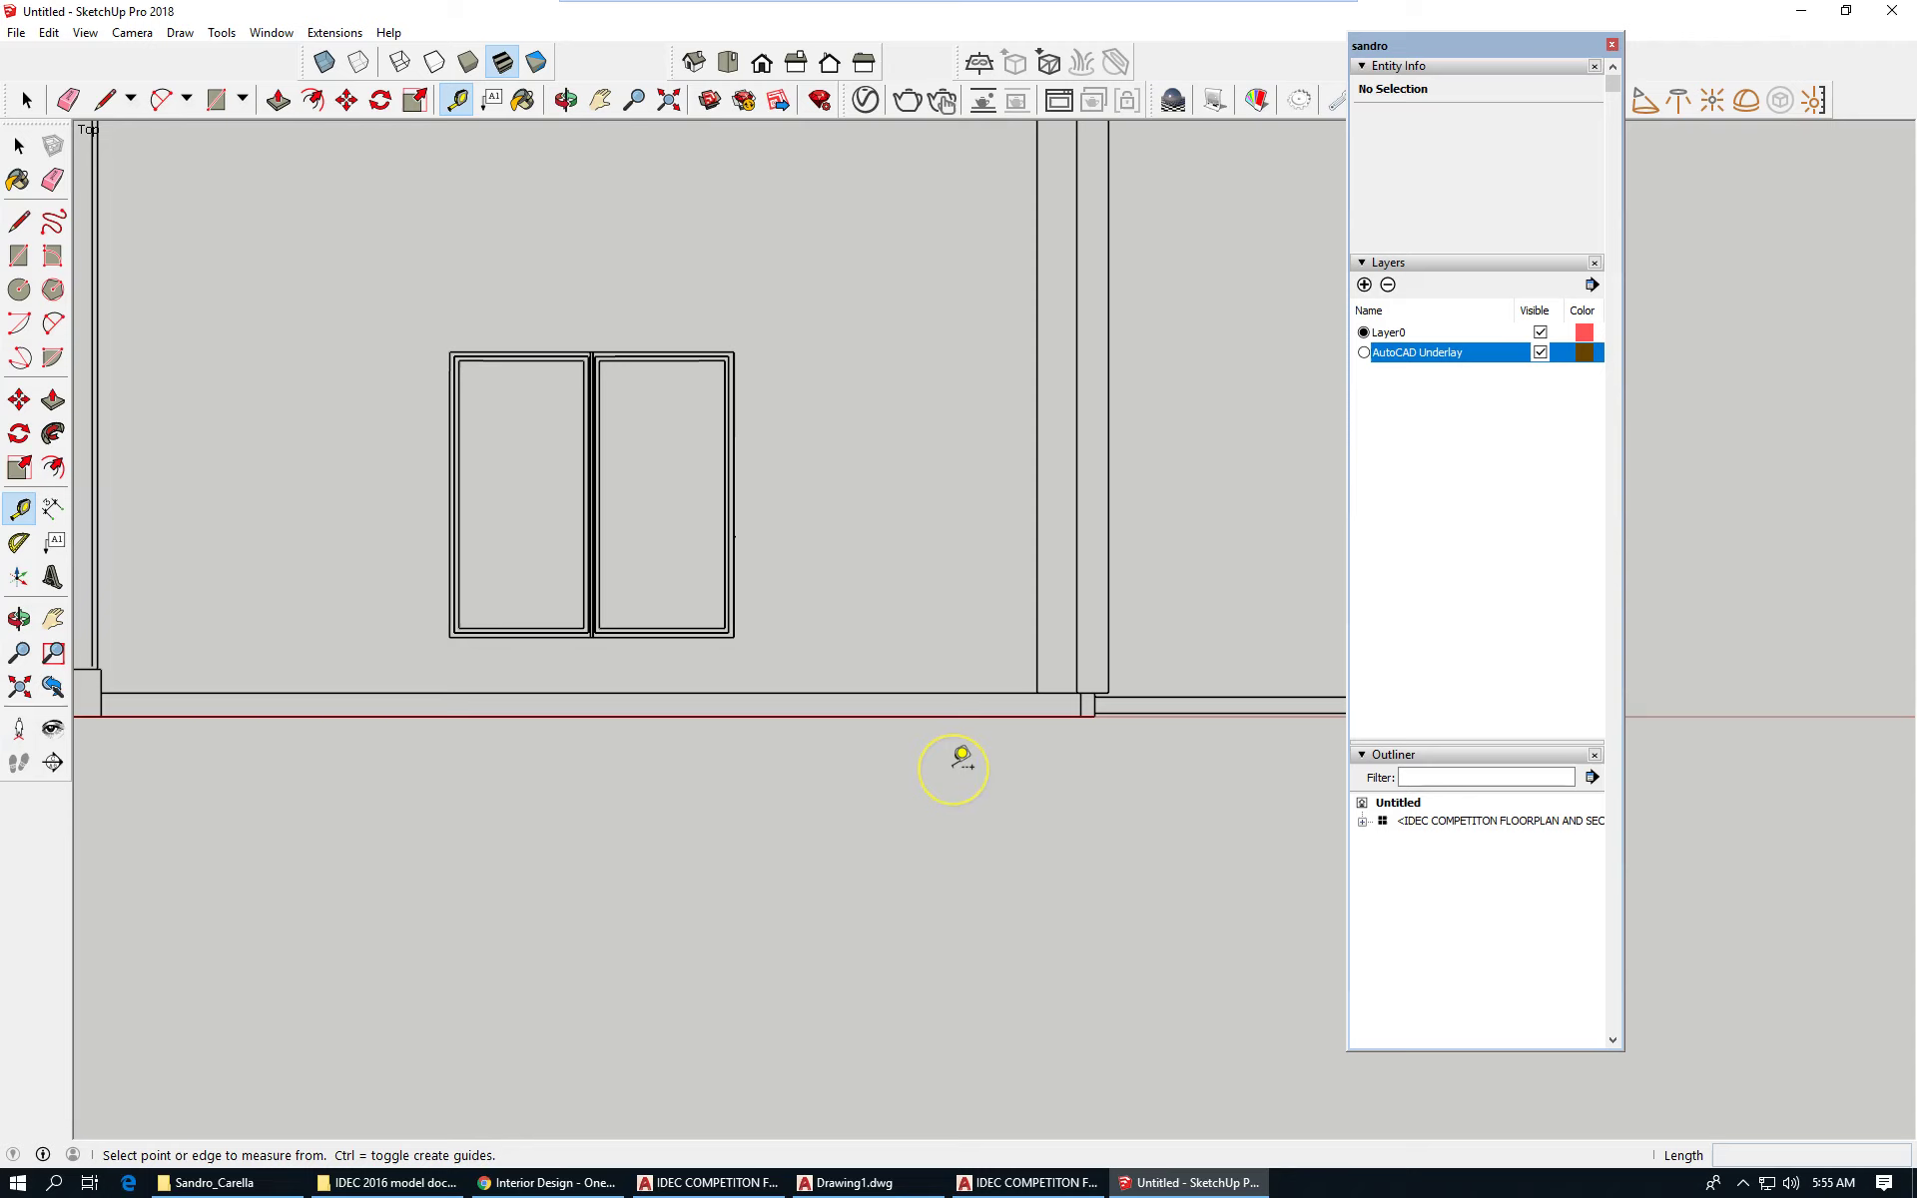
{"action": "scroll", "coordinate": [1085, 719], "scroll_direction": "up", "scroll_amount": 1}
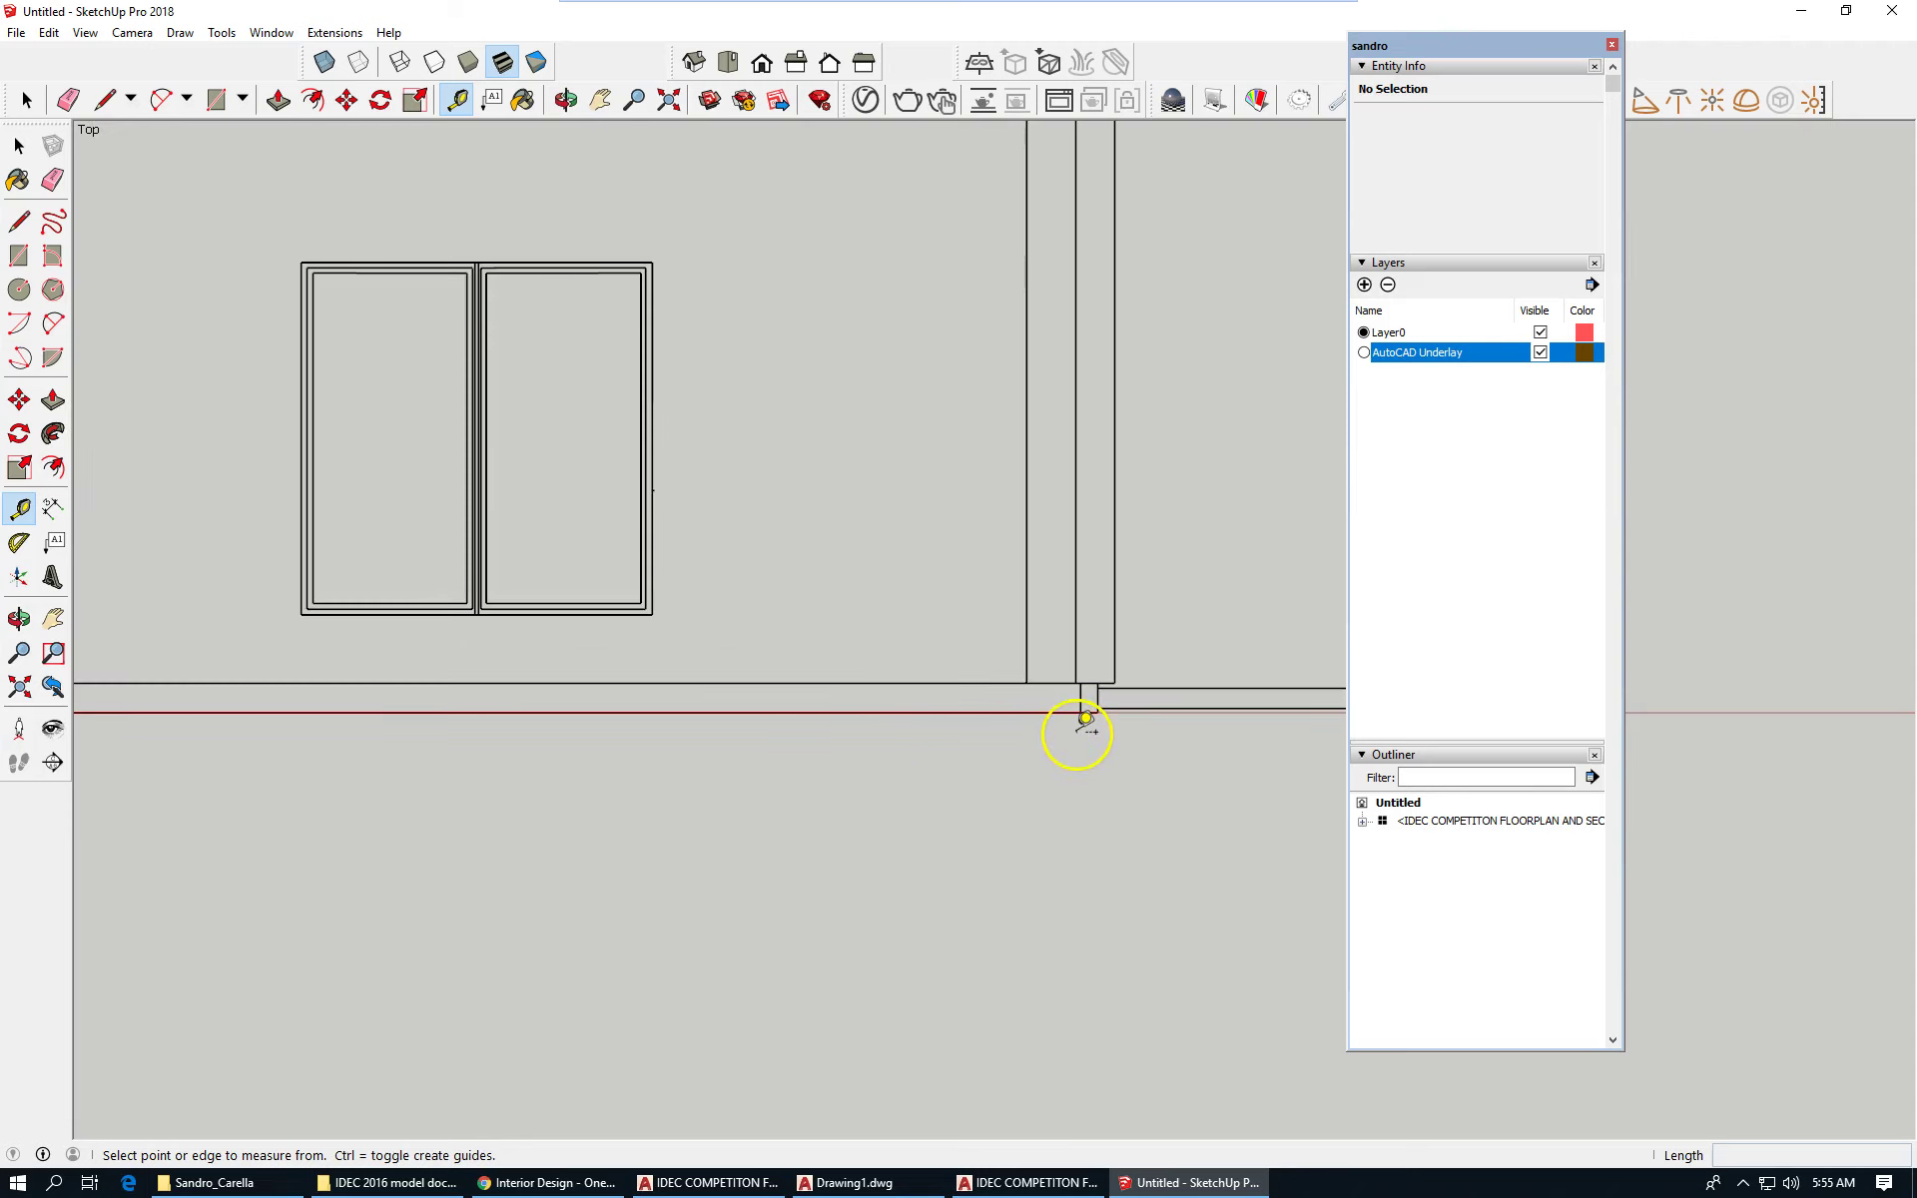
{"action": "scroll", "coordinate": [650, 676], "scroll_direction": "down", "scroll_amount": 1}
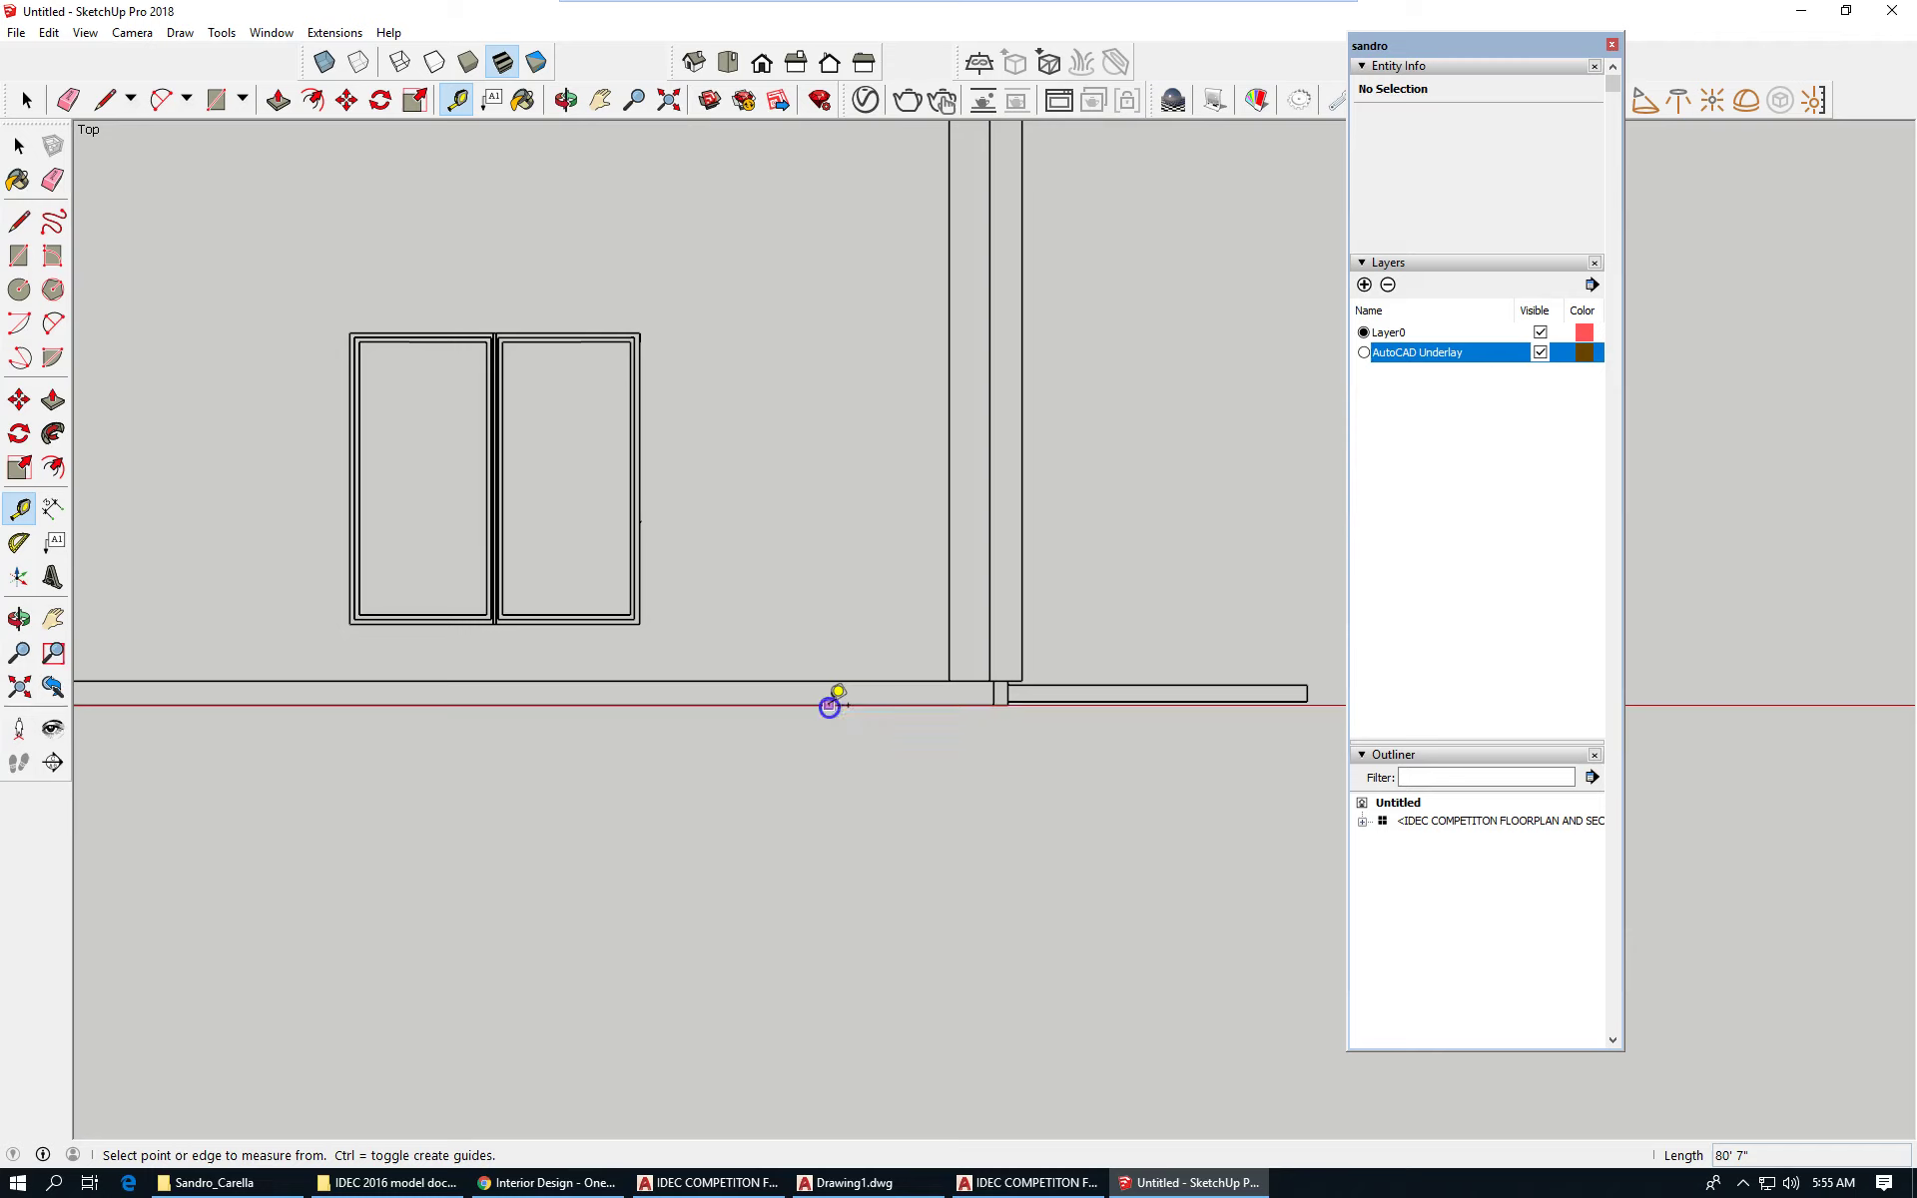
{"action": "left_click", "coordinate": [828, 705]}
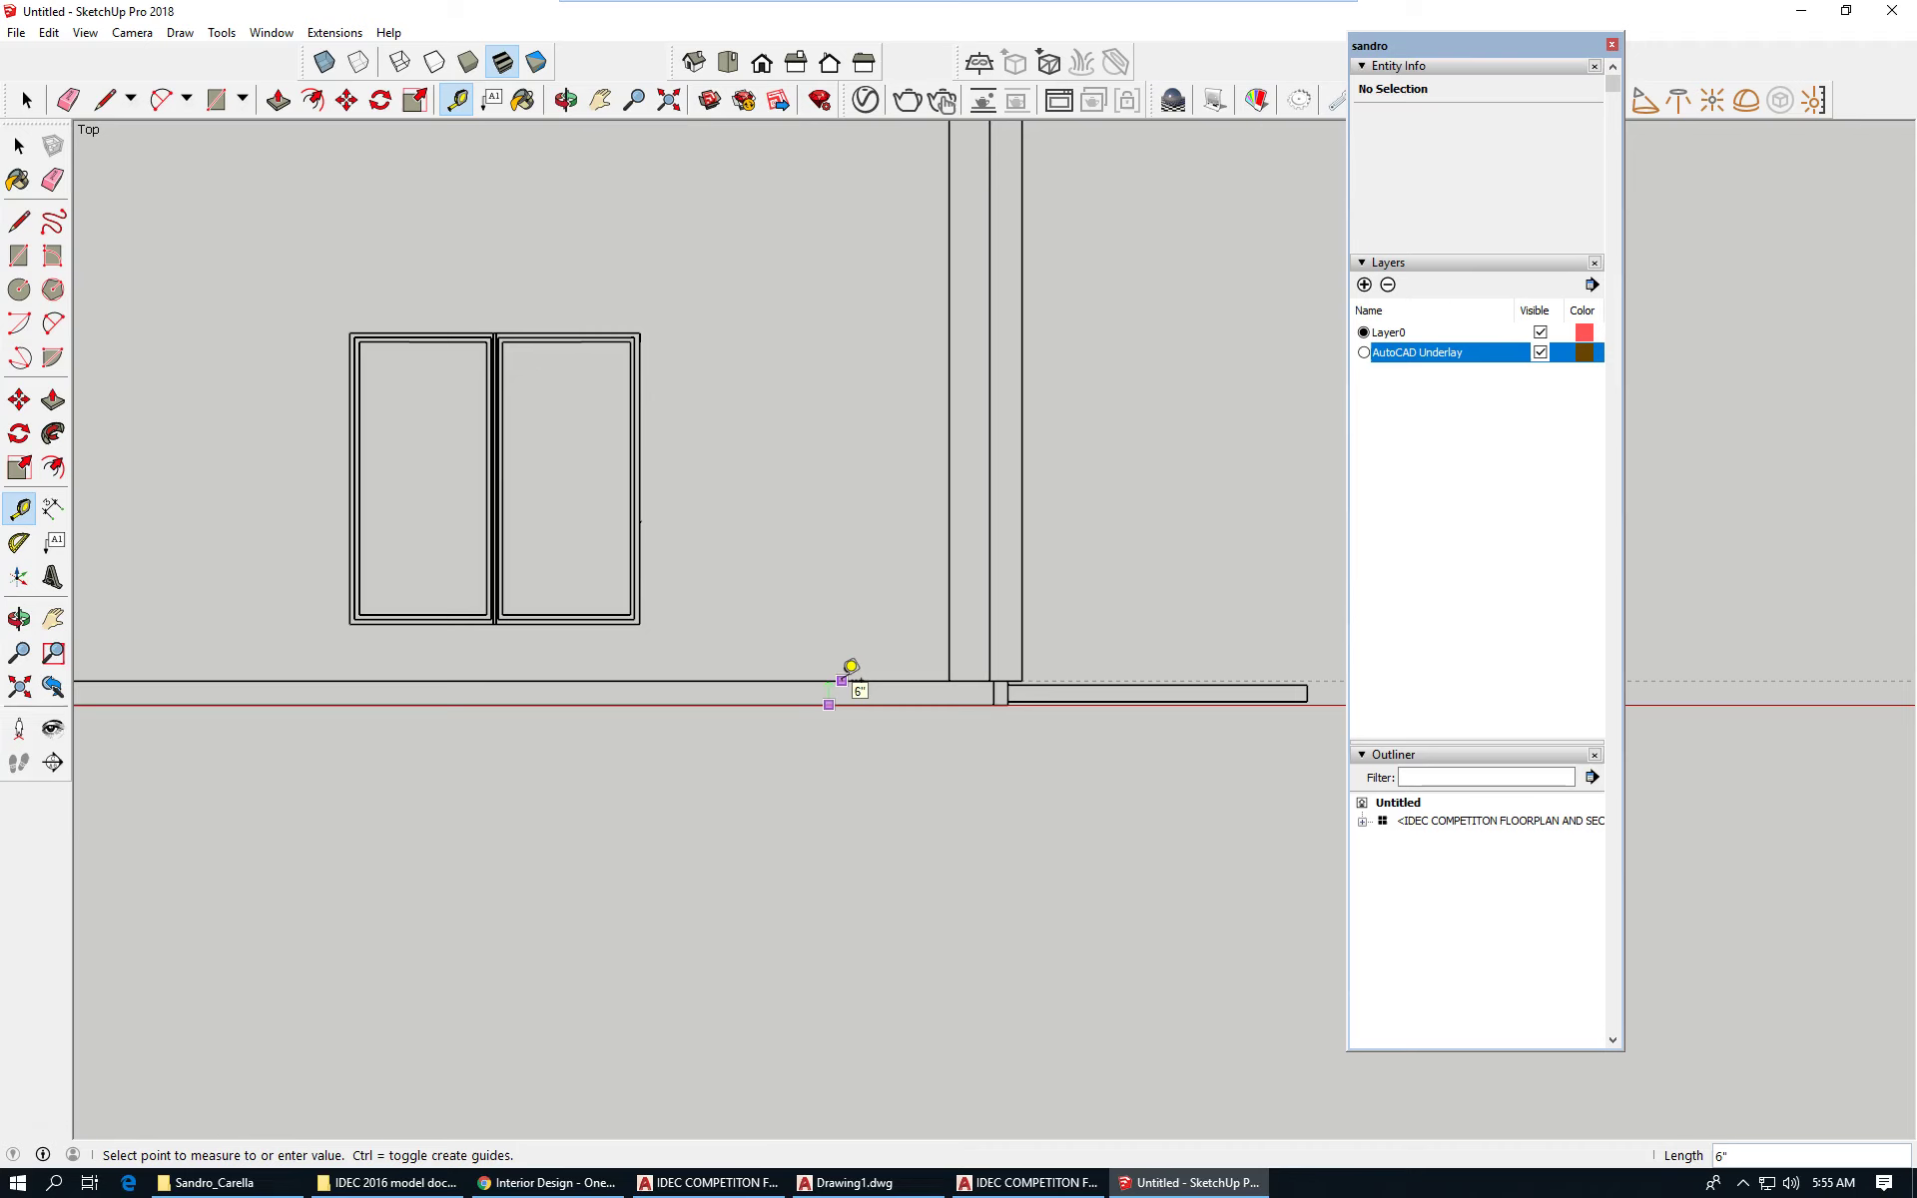
{"action": "scroll", "coordinate": [849, 669], "scroll_direction": "down", "scroll_amount": 3}
{"action": "scroll", "coordinate": [850, 672], "scroll_direction": "down", "scroll_amount": 2}
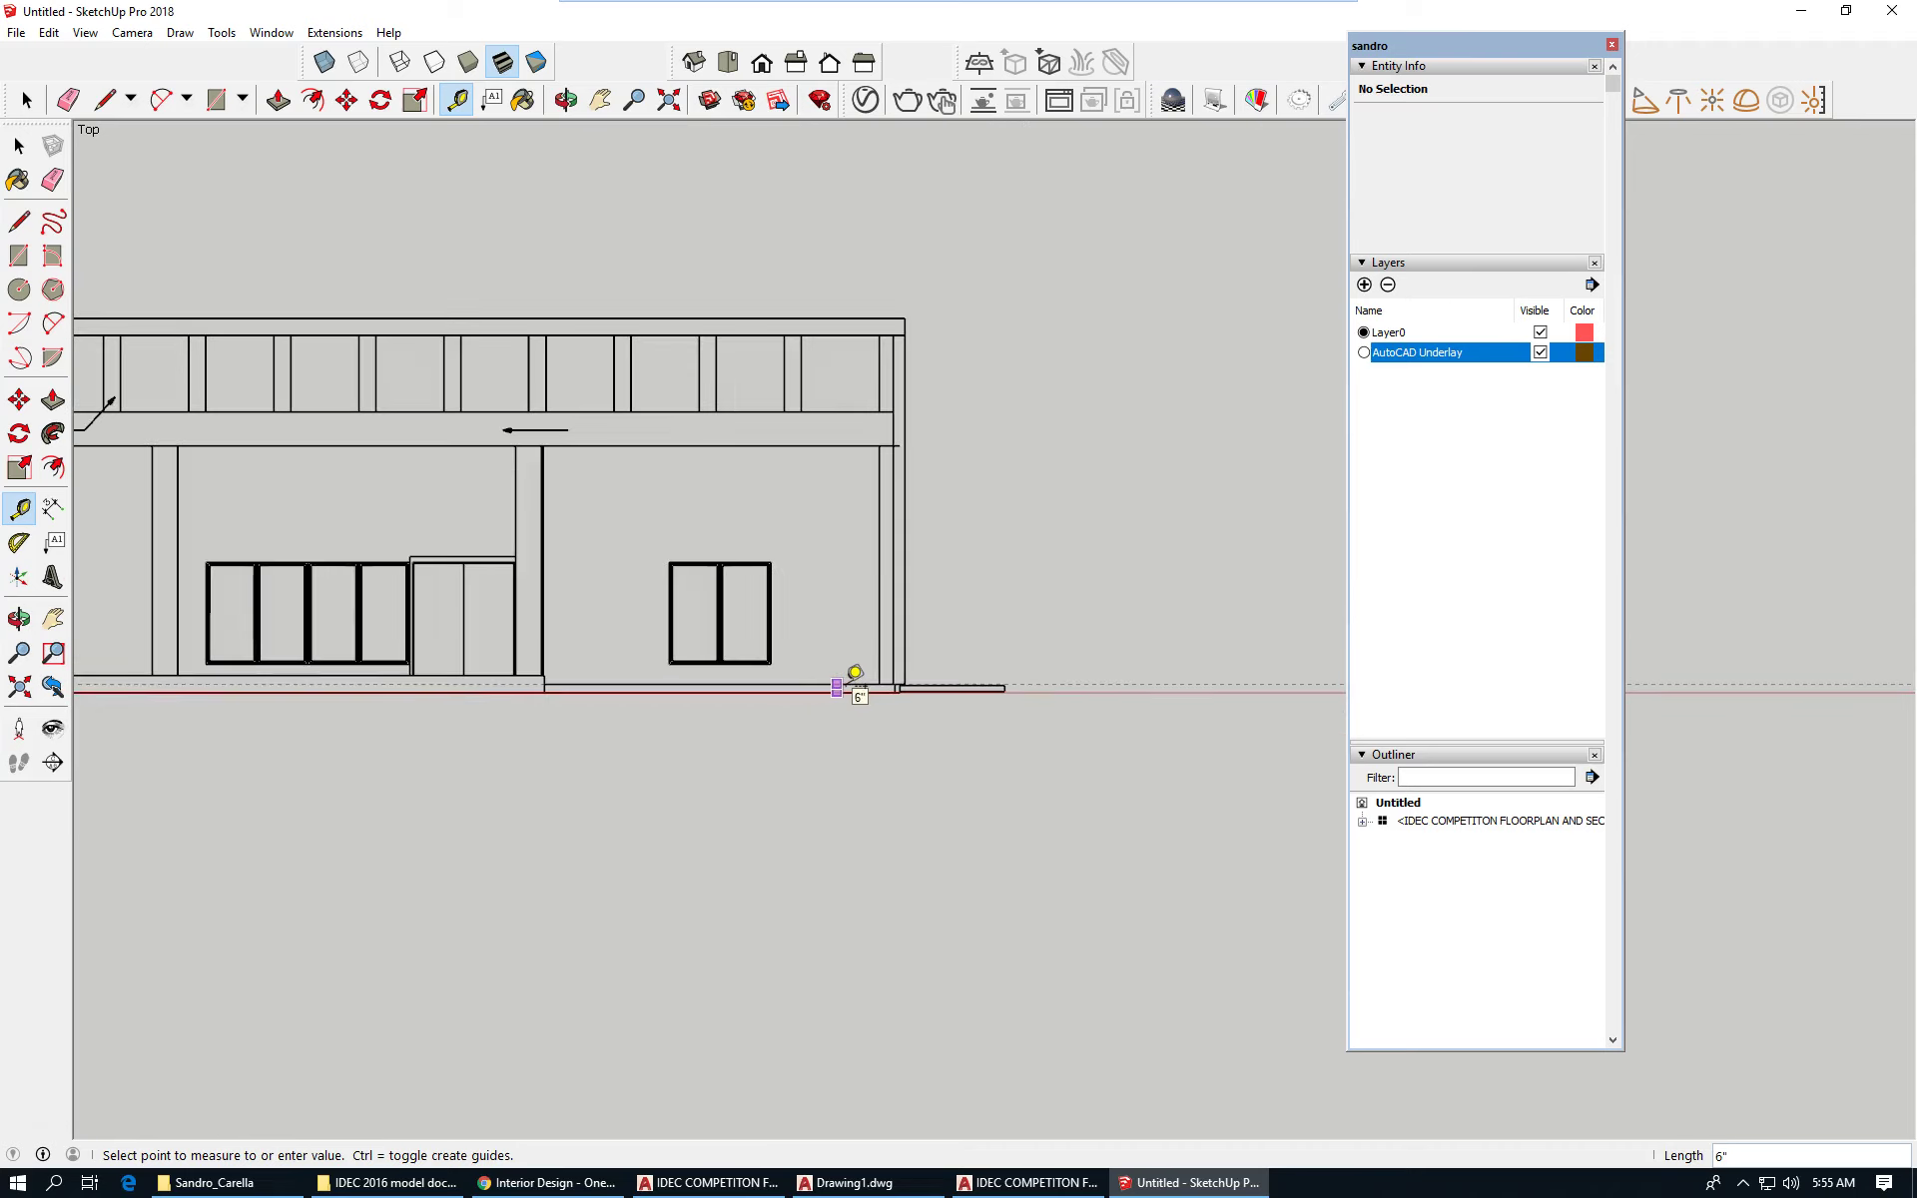
{"action": "scroll", "coordinate": [853, 671], "scroll_direction": "down", "scroll_amount": 3}
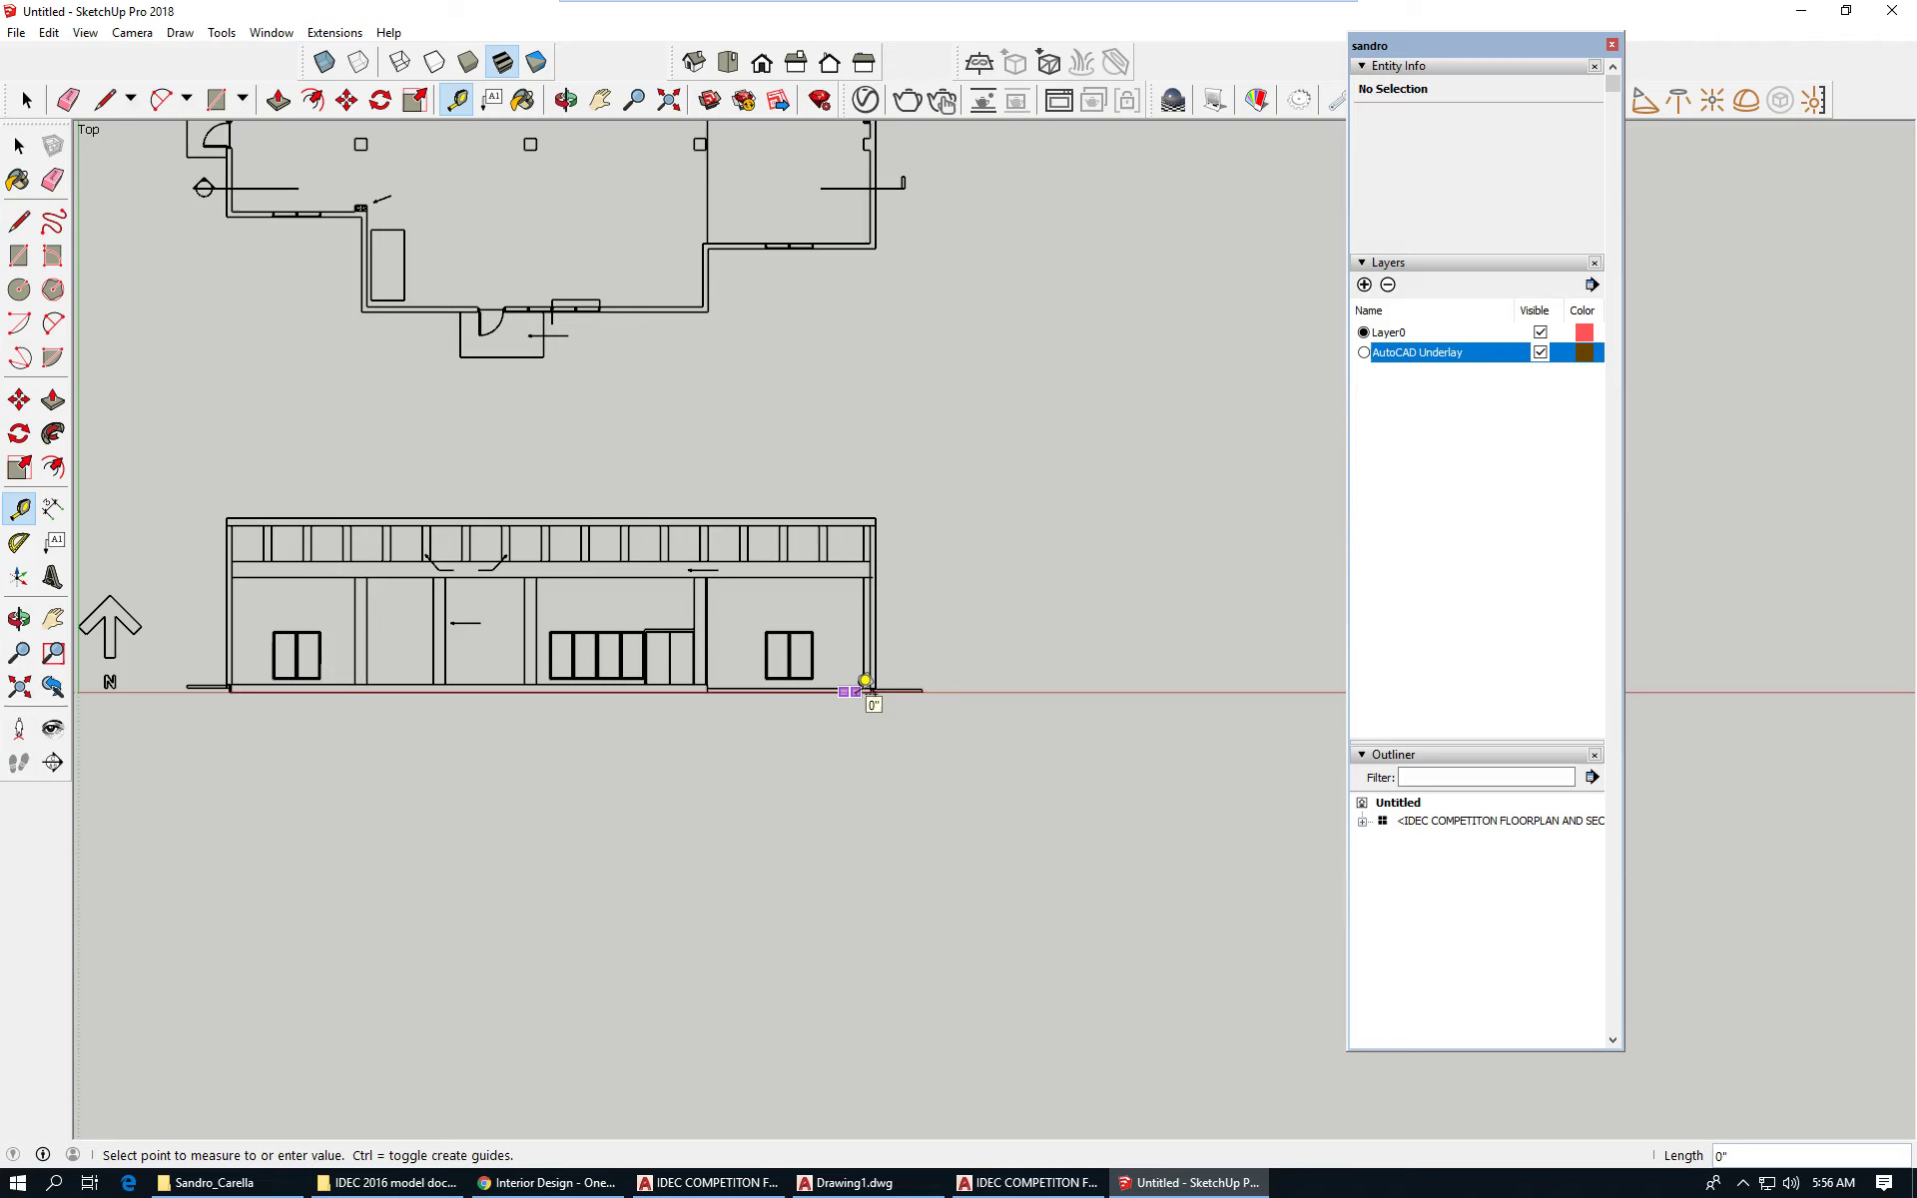
{"action": "key", "text": "Escape"}
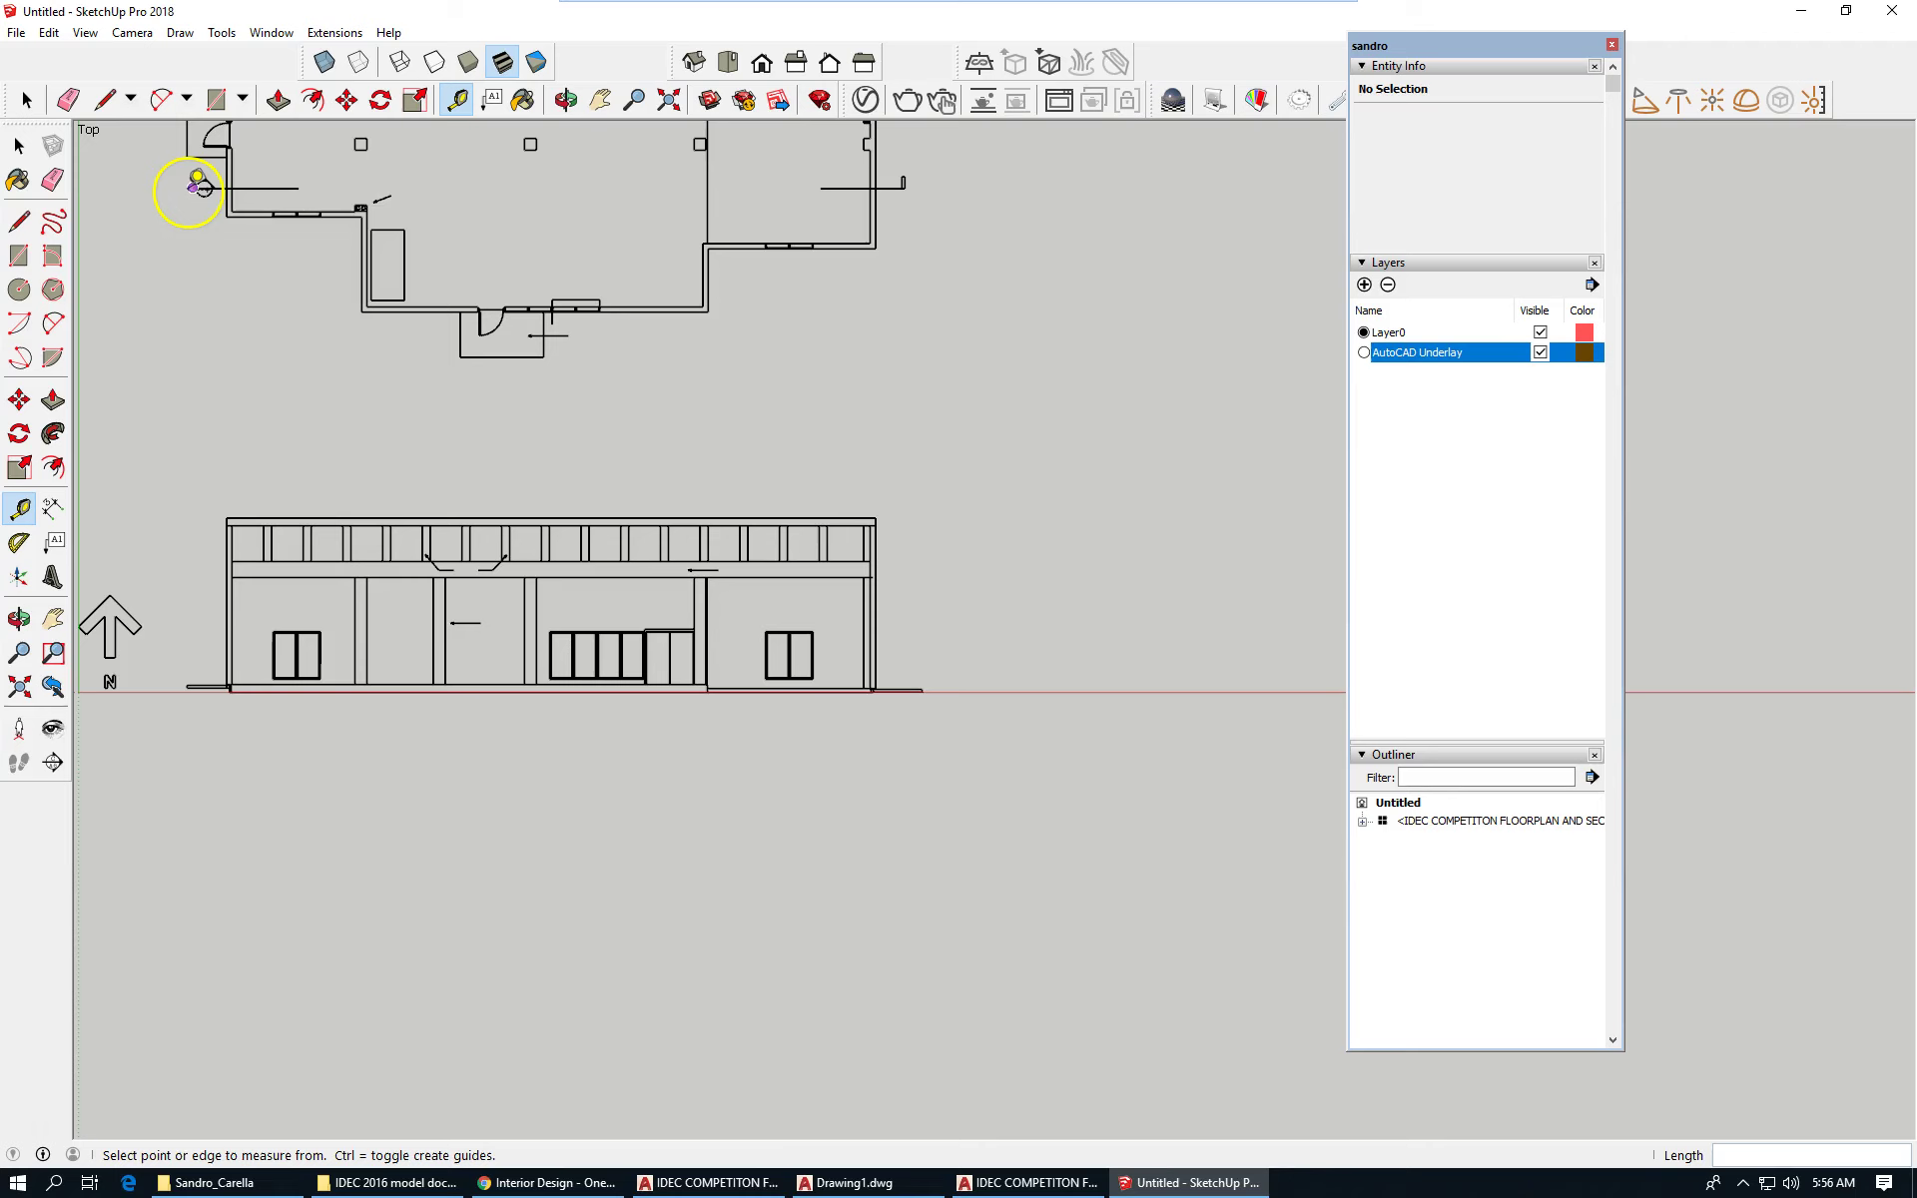
Measure the floor plan's length from its left end with the Tape Measure.
{"action": "left_click", "coordinate": [195, 187]}
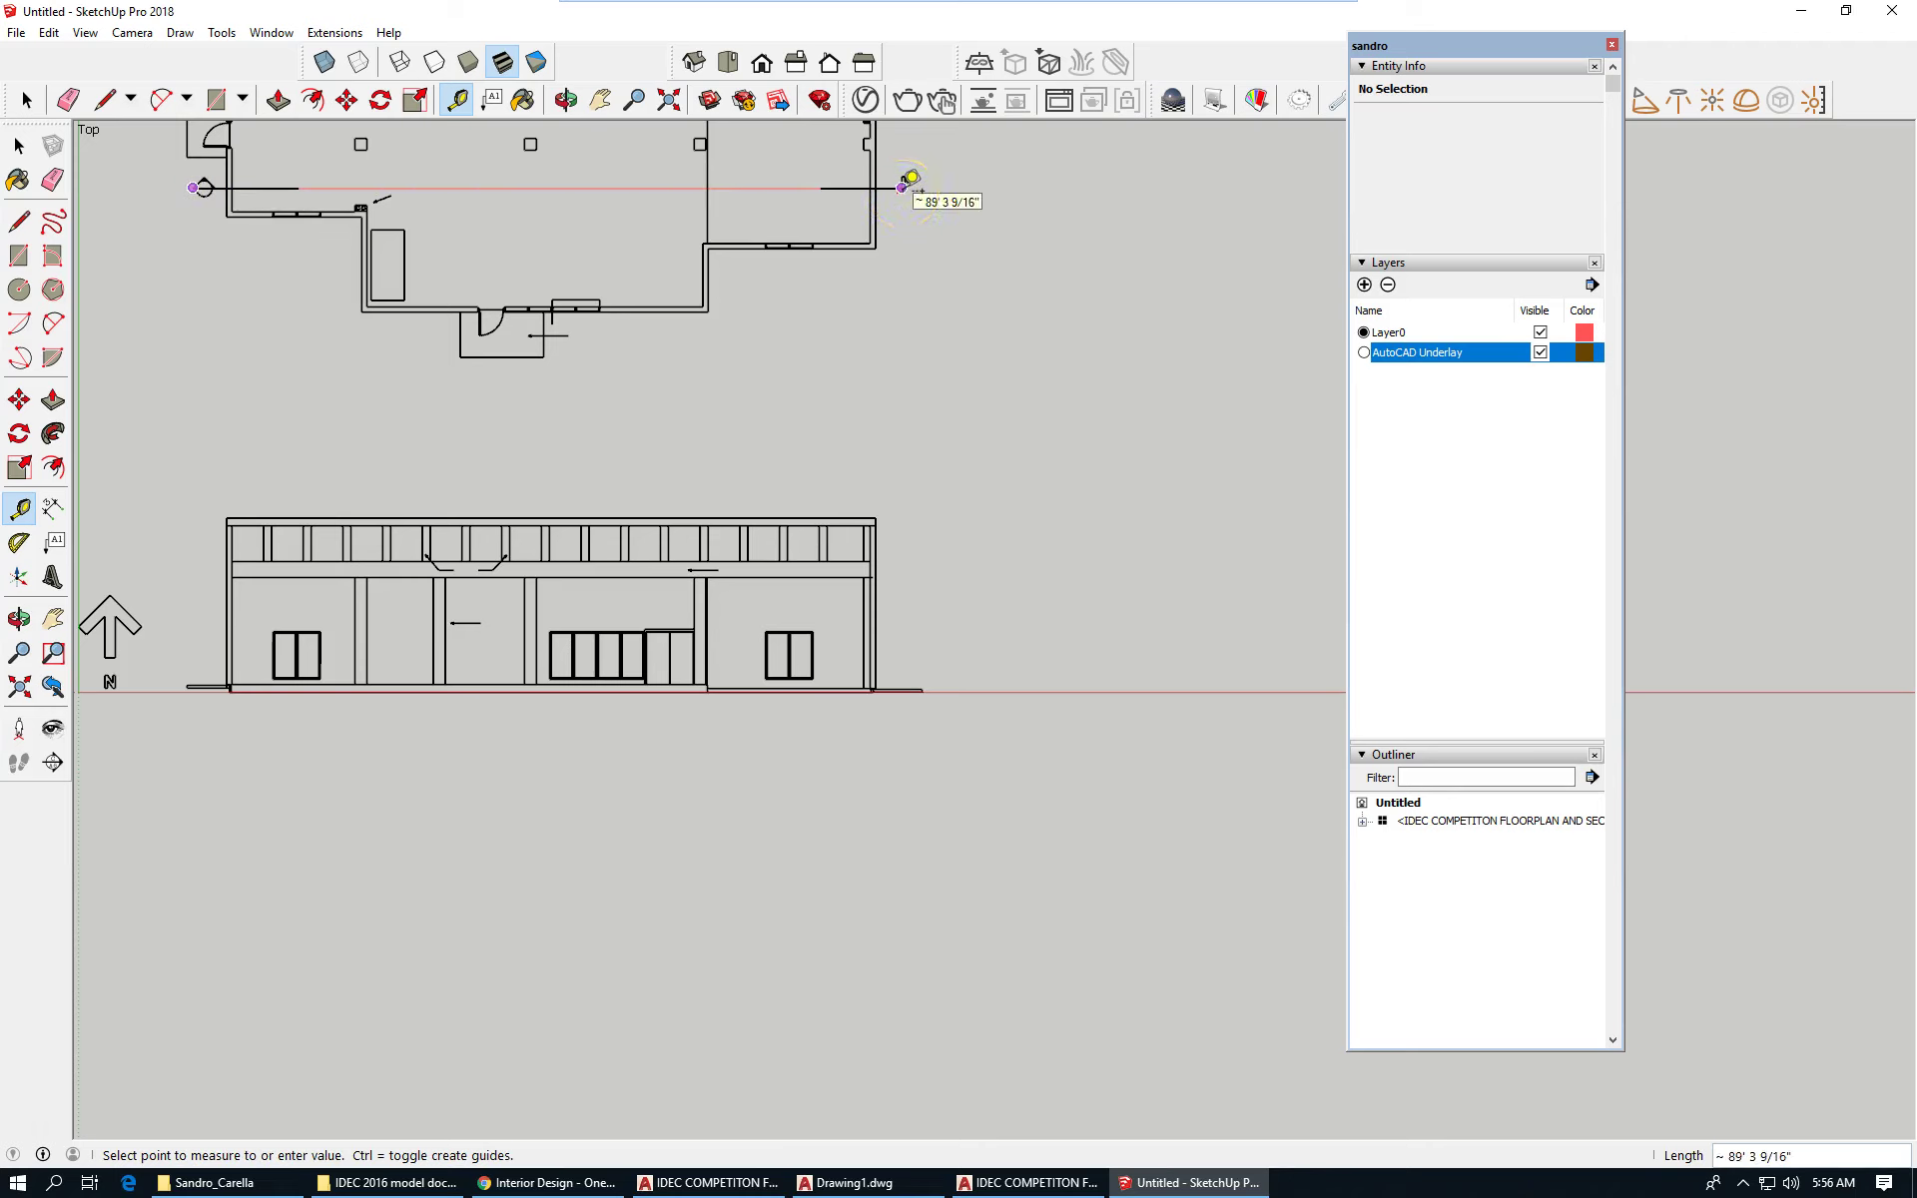
{"action": "scroll", "coordinate": [385, 747], "scroll_direction": "down", "scroll_amount": 3}
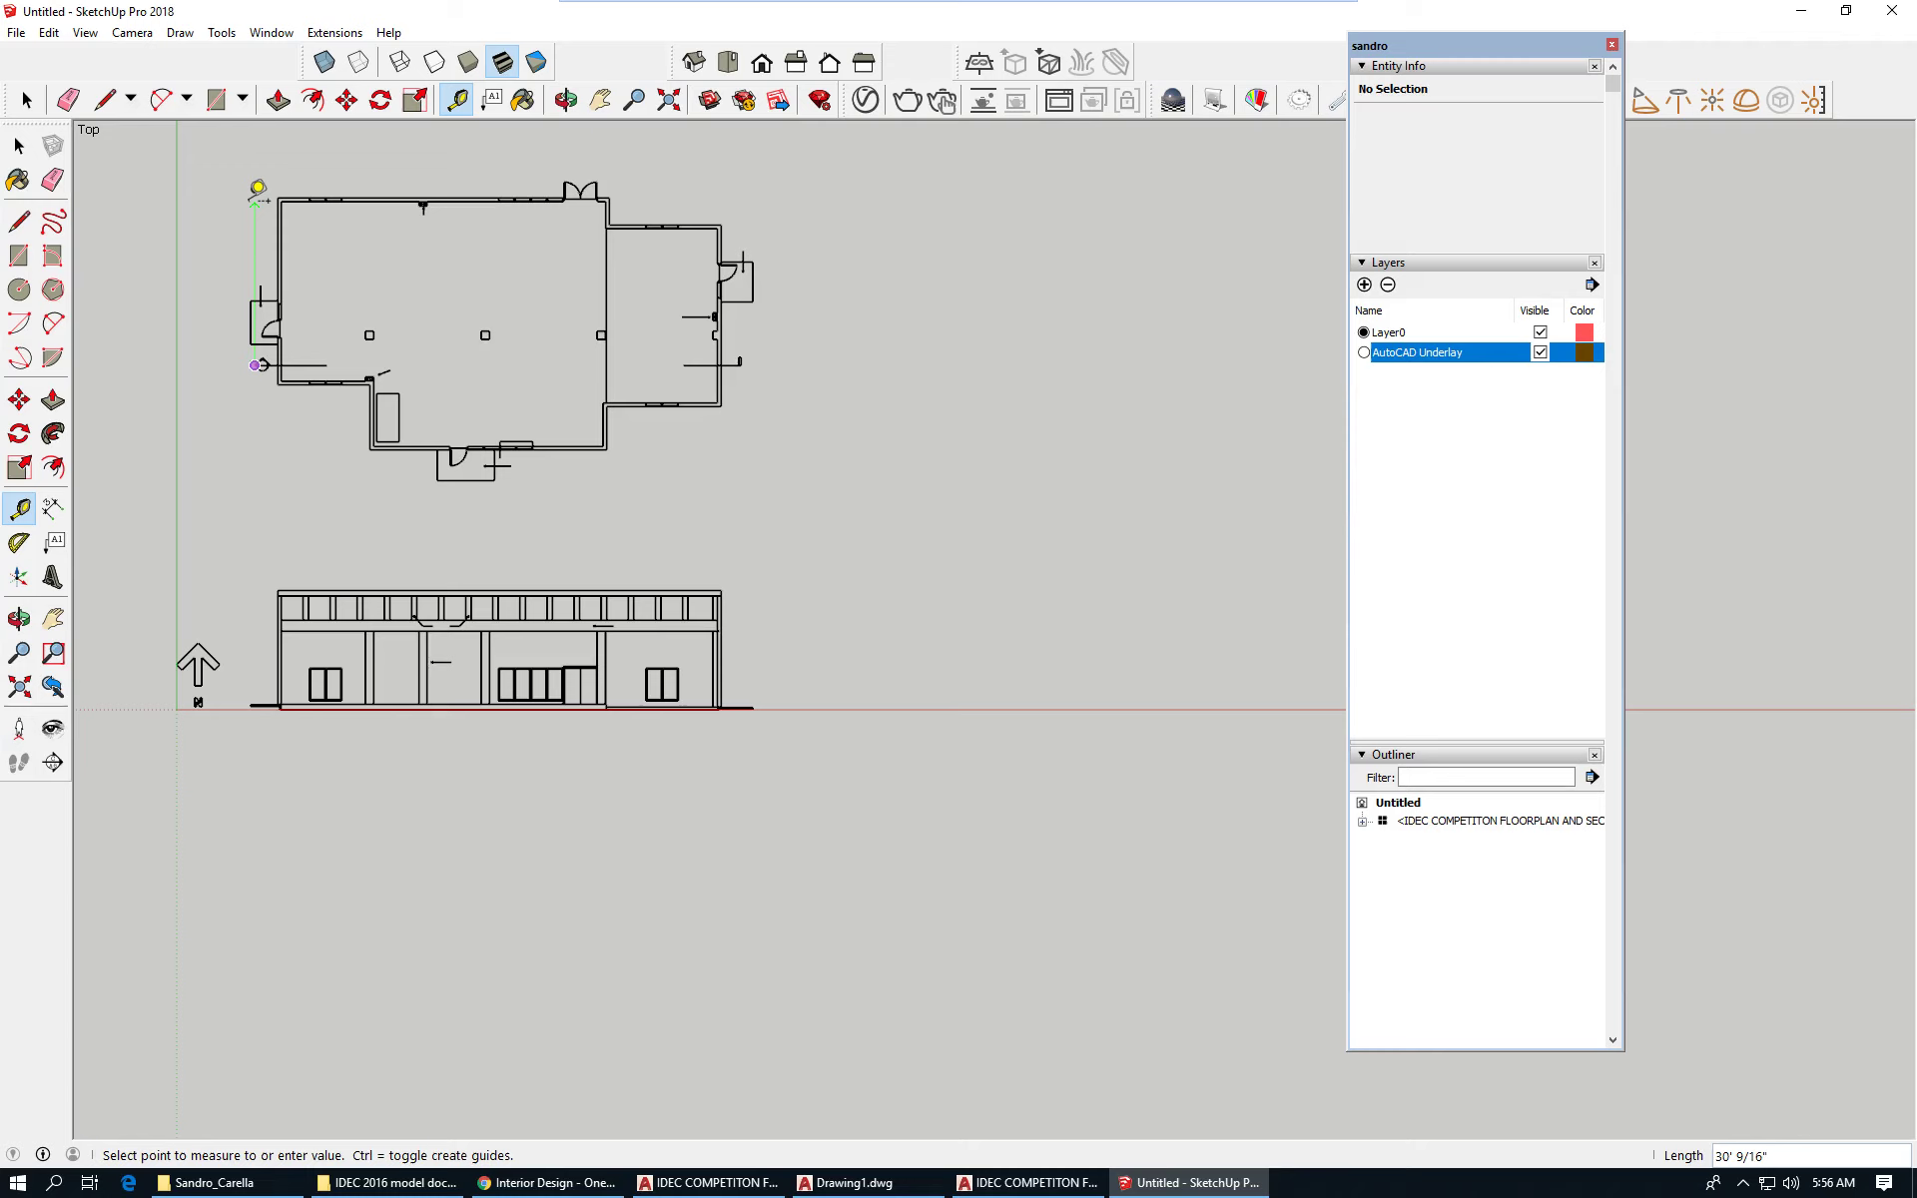
{"action": "left_click", "coordinate": [258, 187]}
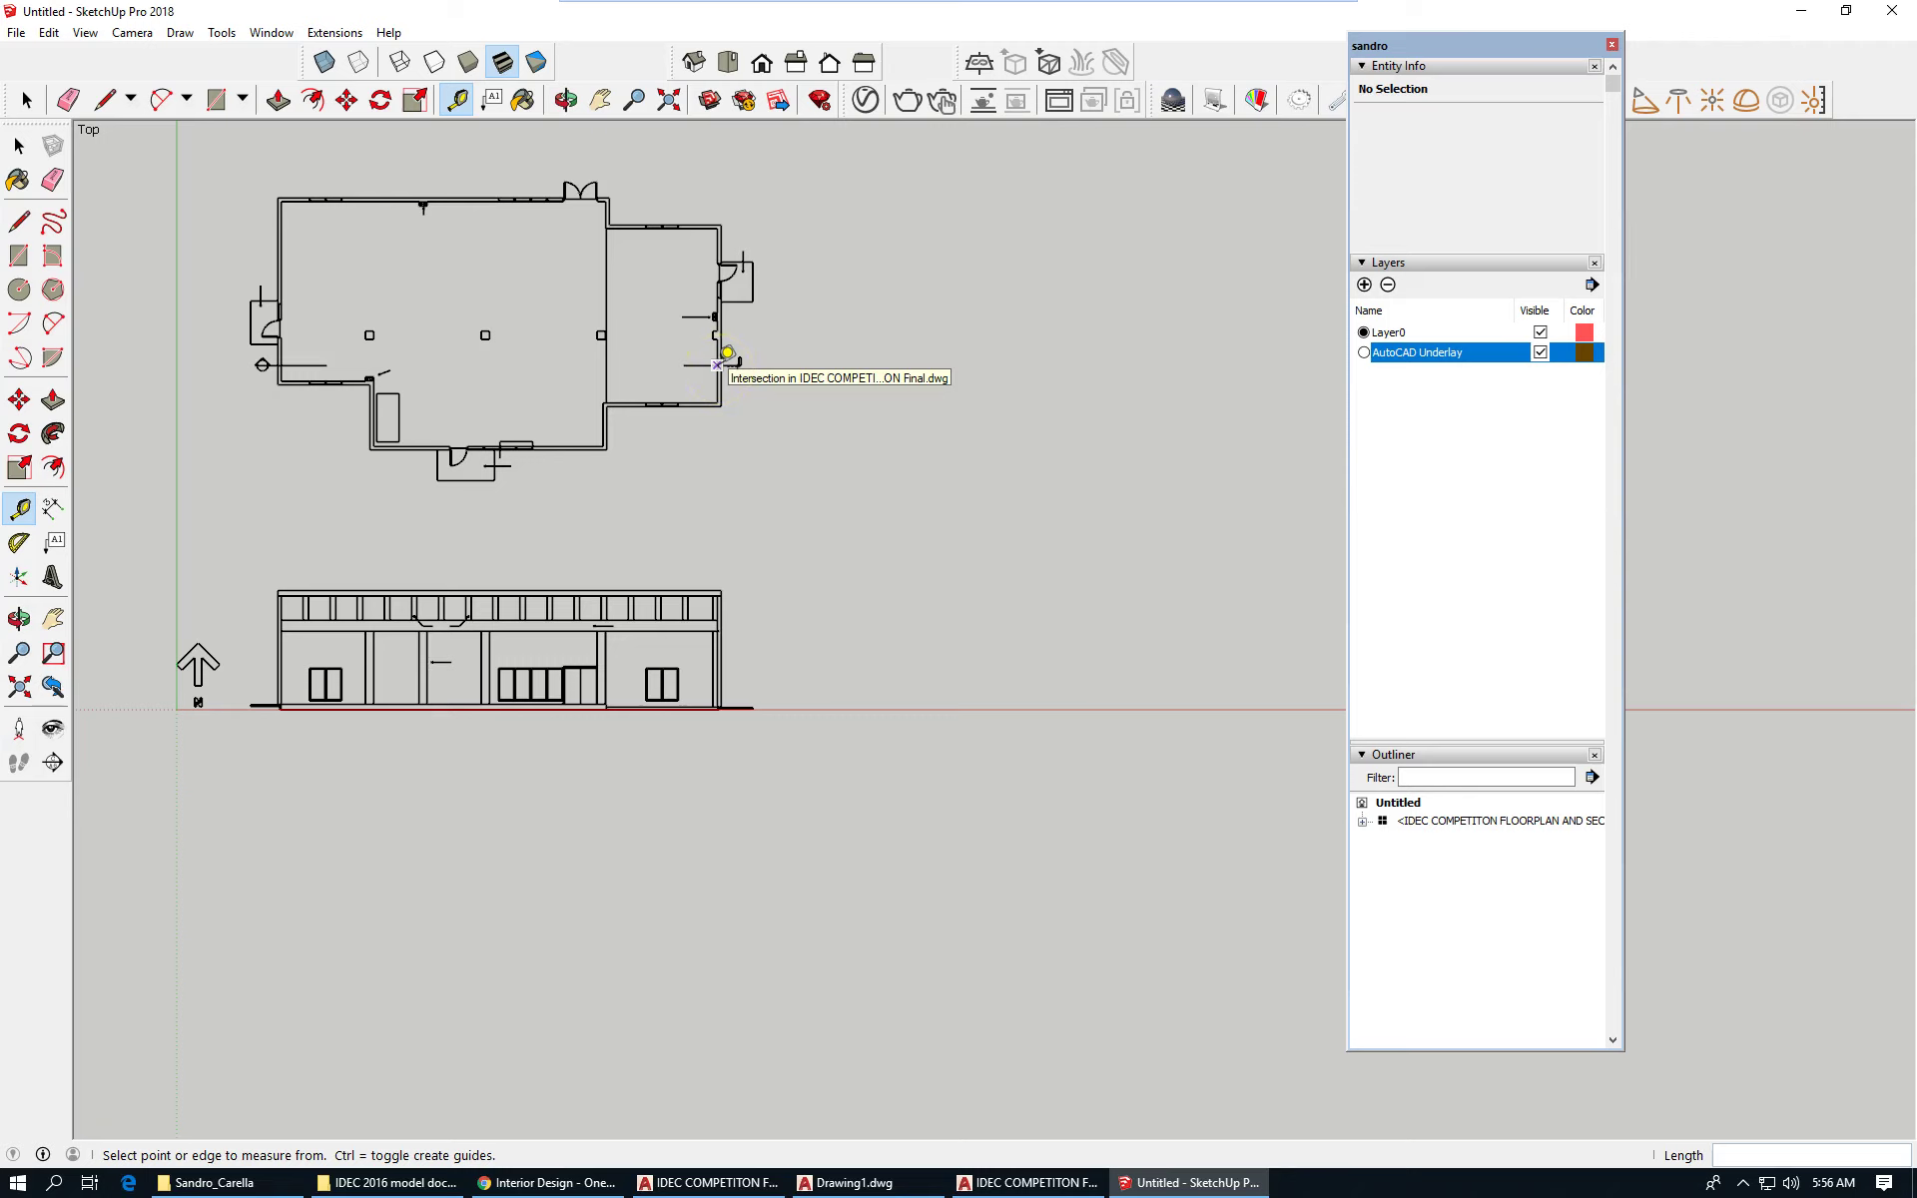
{"action": "scroll", "coordinate": [564, 667], "scroll_direction": "up", "scroll_amount": 4}
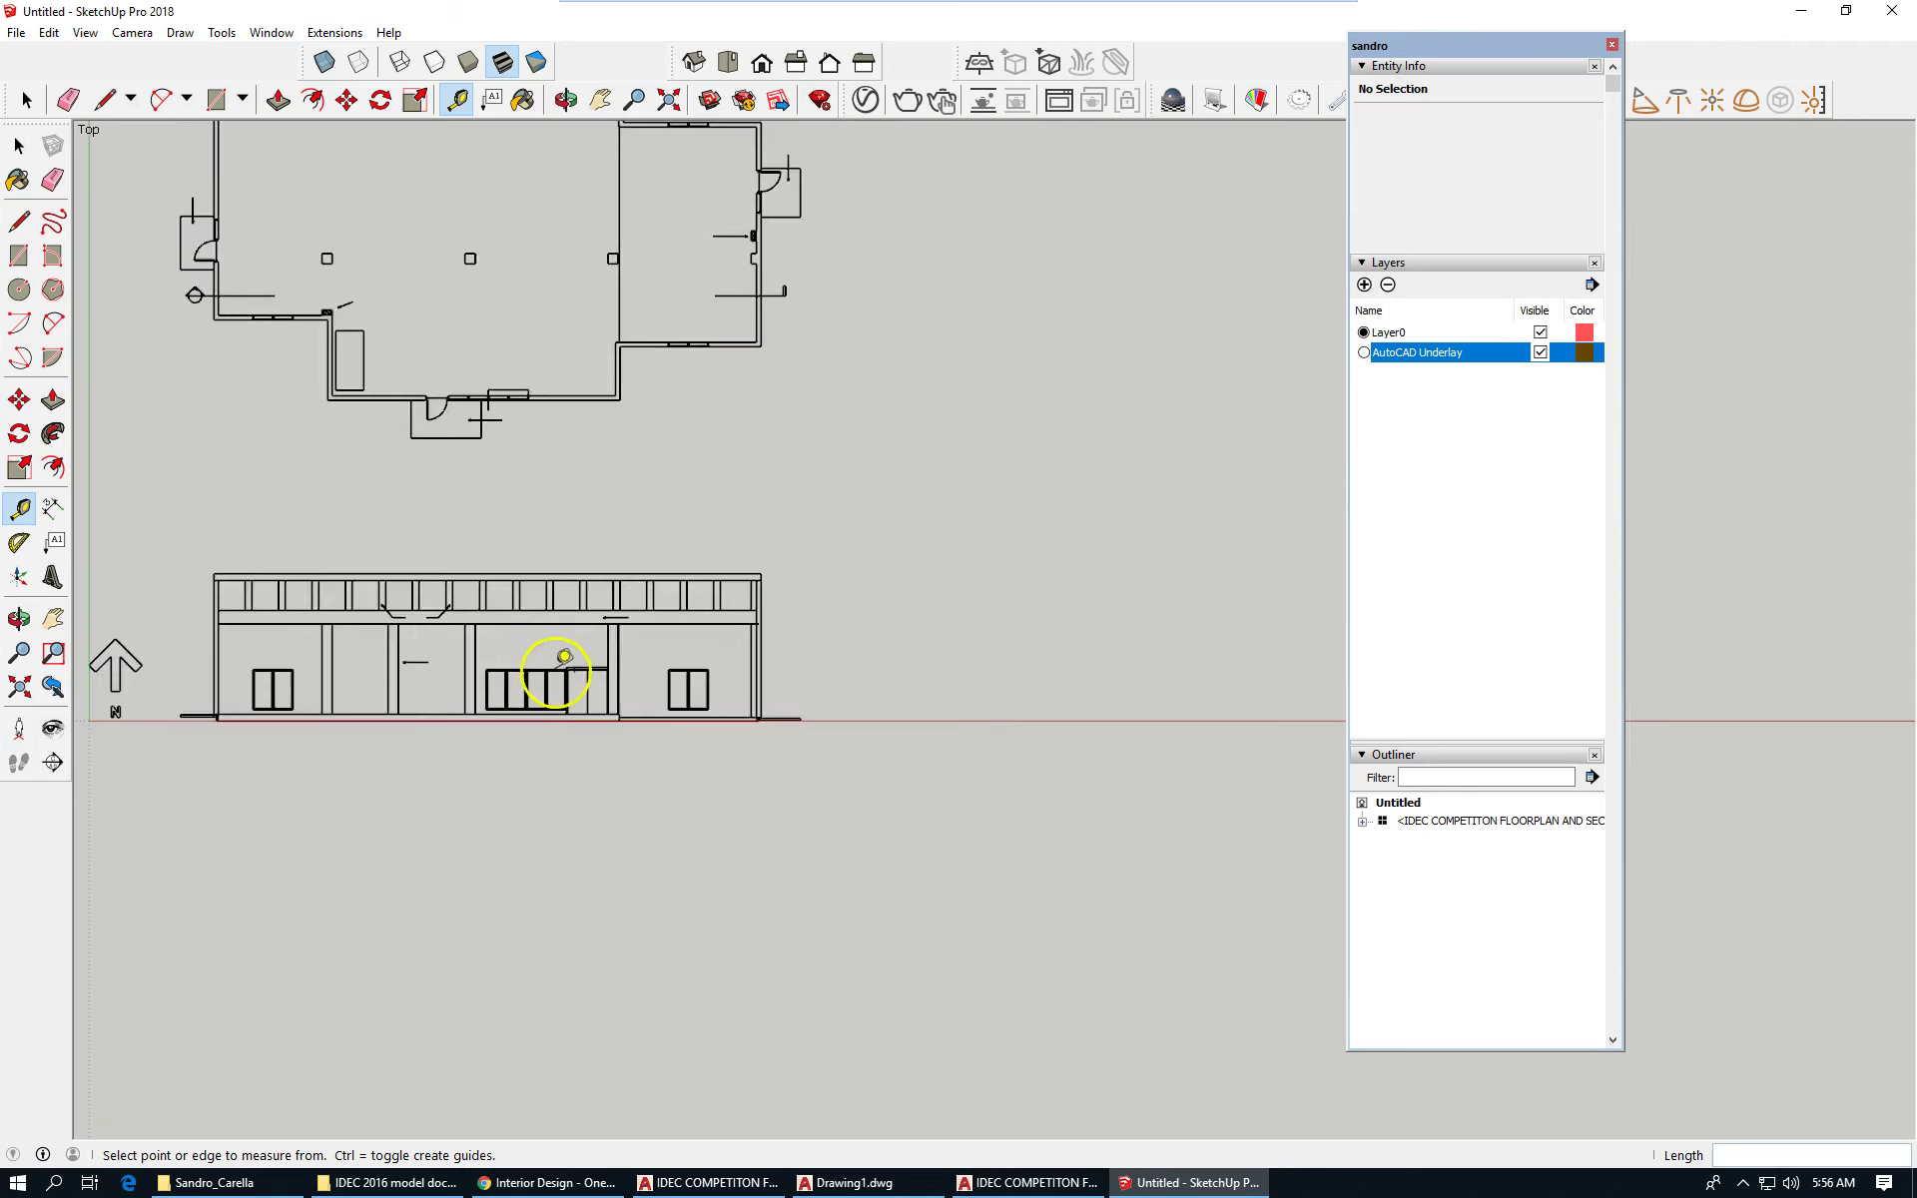
{"action": "scroll", "coordinate": [594, 674], "scroll_direction": "down", "scroll_amount": 2}
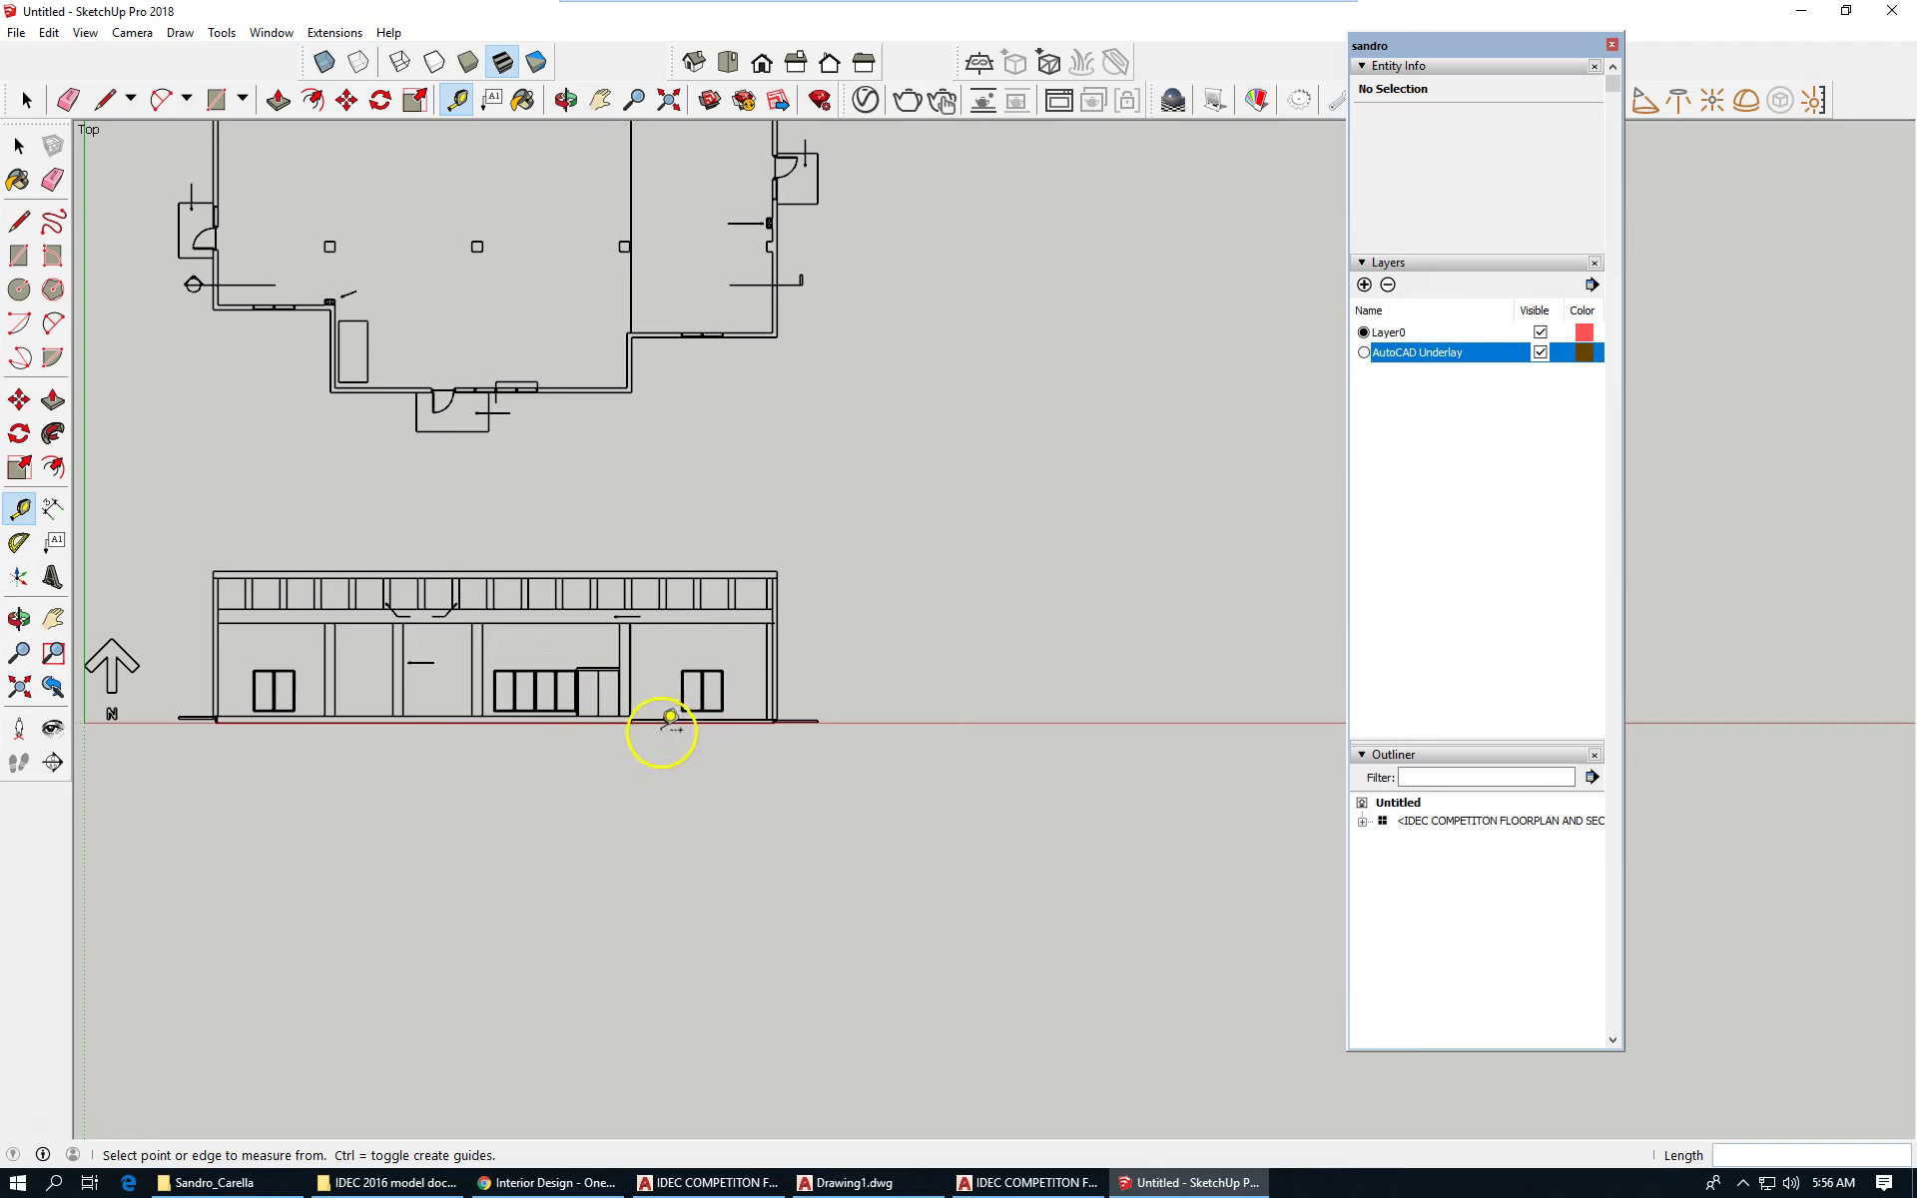
{"action": "scroll", "coordinate": [659, 721], "scroll_direction": "up", "scroll_amount": 4}
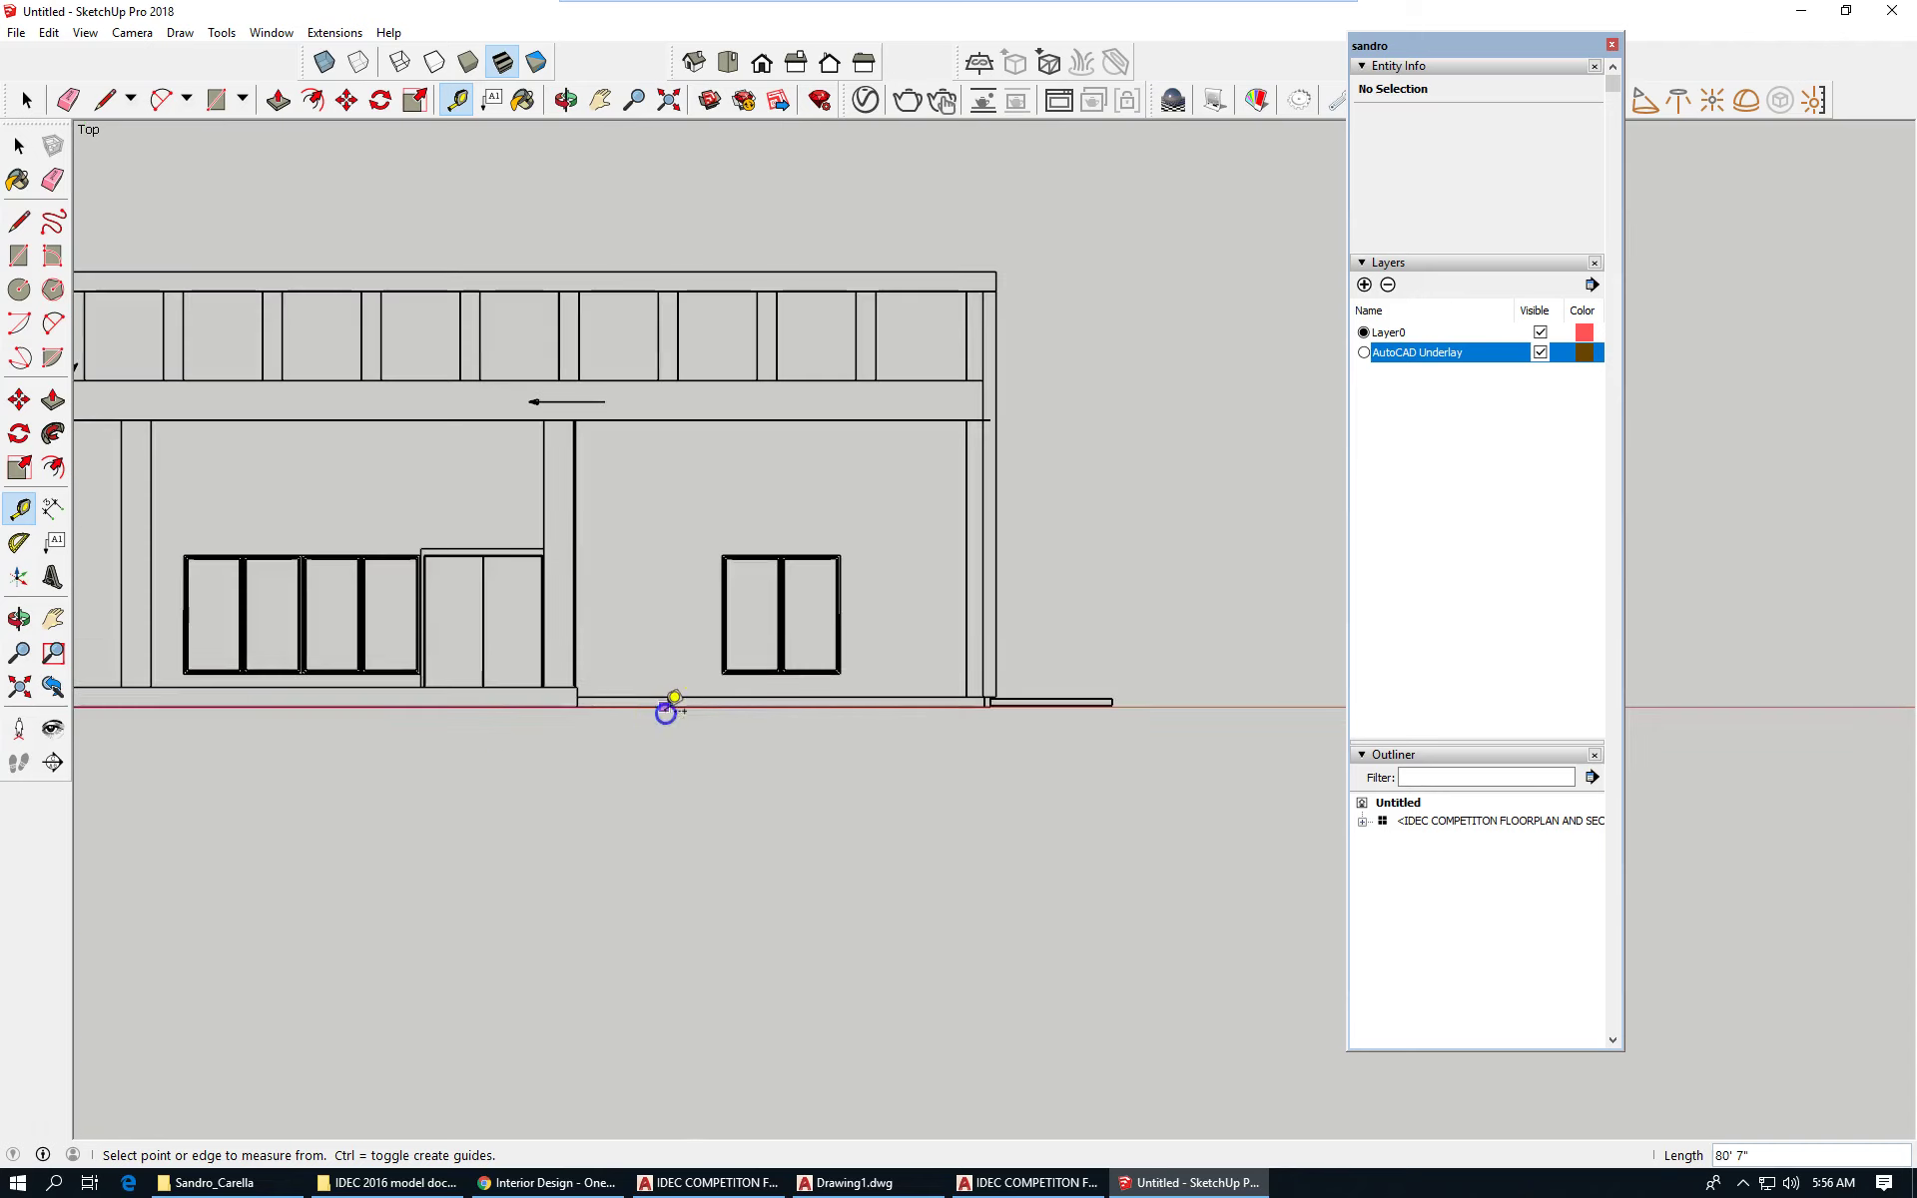
Measure along the elevation's ground line from its end.
{"action": "left_click", "coordinate": [662, 707]}
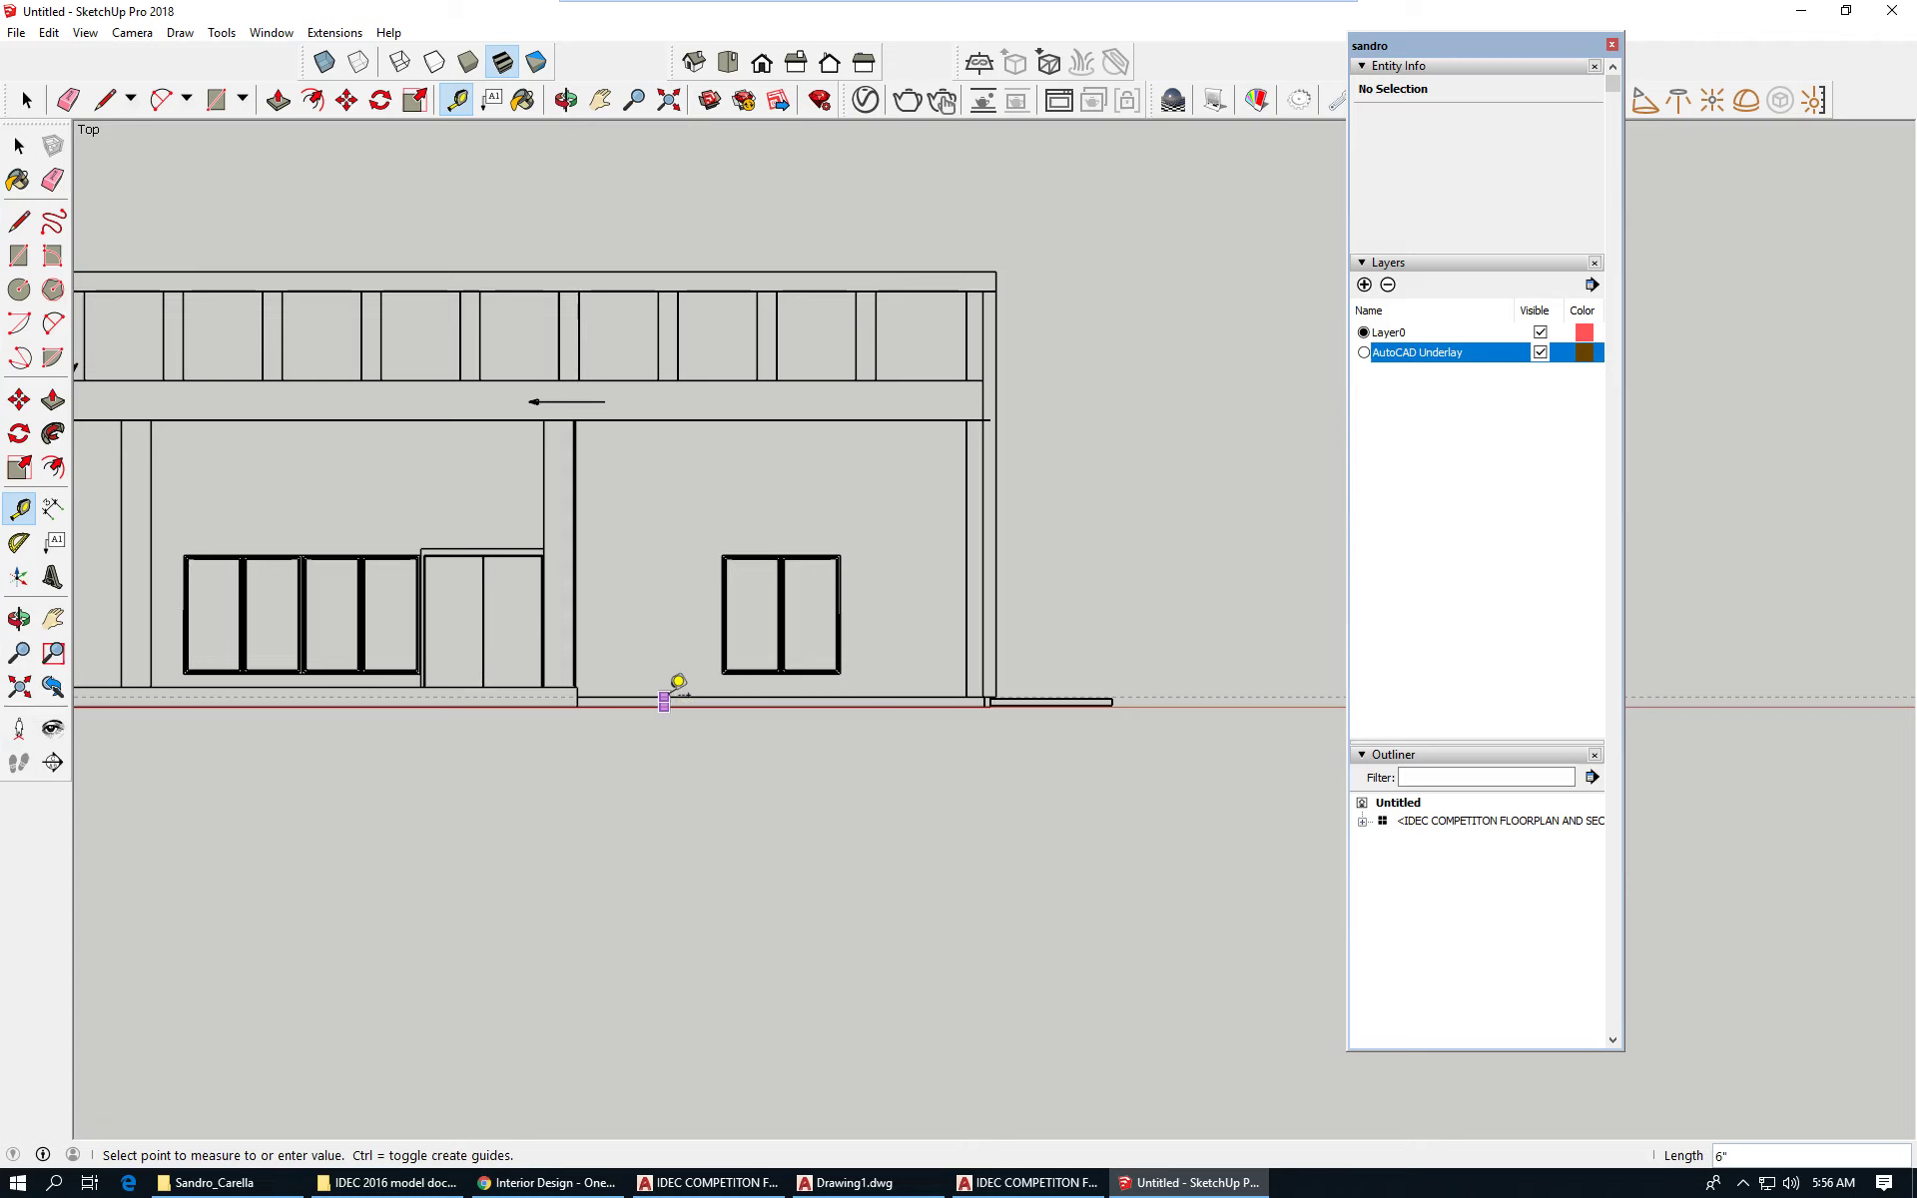
{"action": "left_click", "coordinate": [621, 729]}
{"action": "left_click", "coordinate": [532, 705]}
{"action": "left_click", "coordinate": [642, 698]}
{"action": "left_click", "coordinate": [426, 664]}
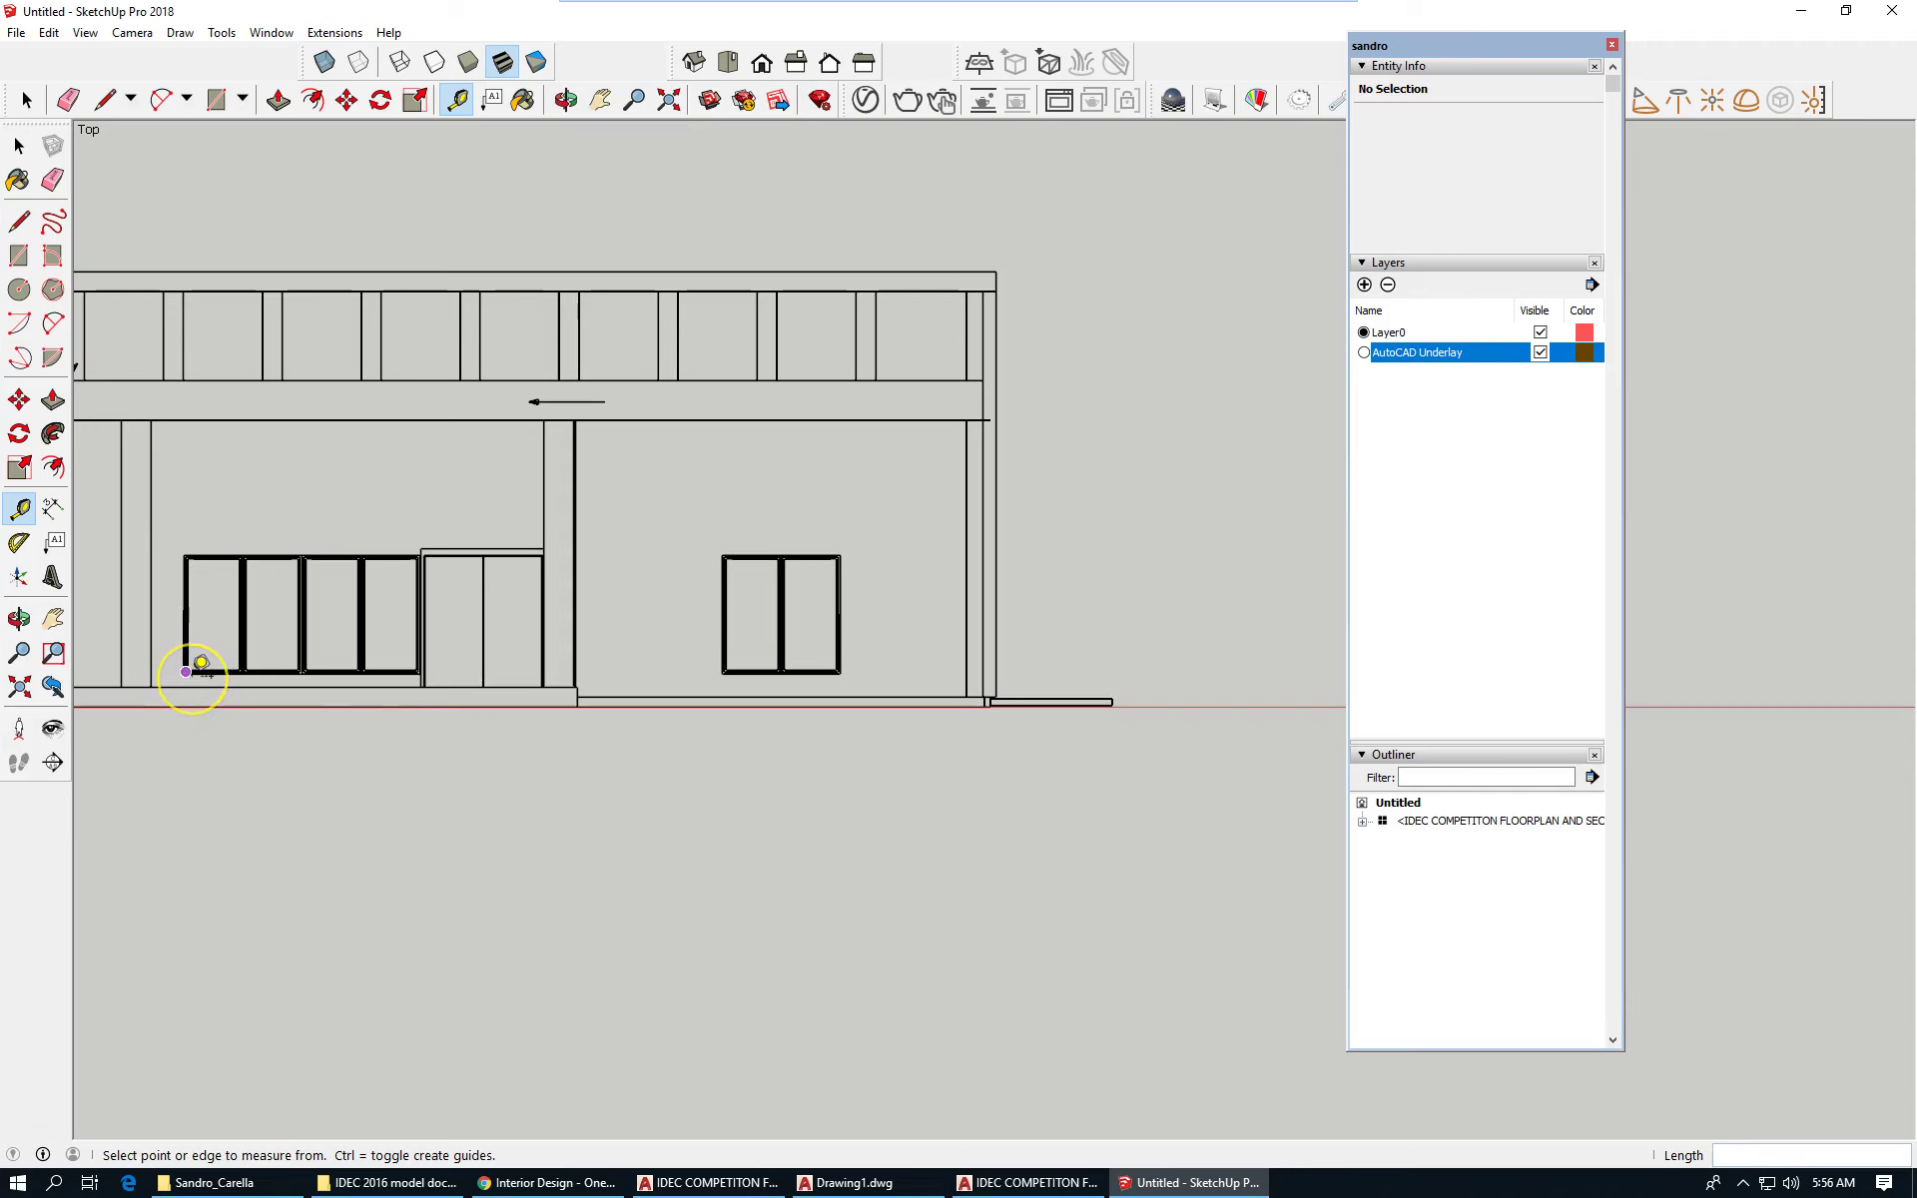
Measure the left window's height, about 5' 11", then clear the unfinished measurement.
{"action": "left_click", "coordinate": [187, 672]}
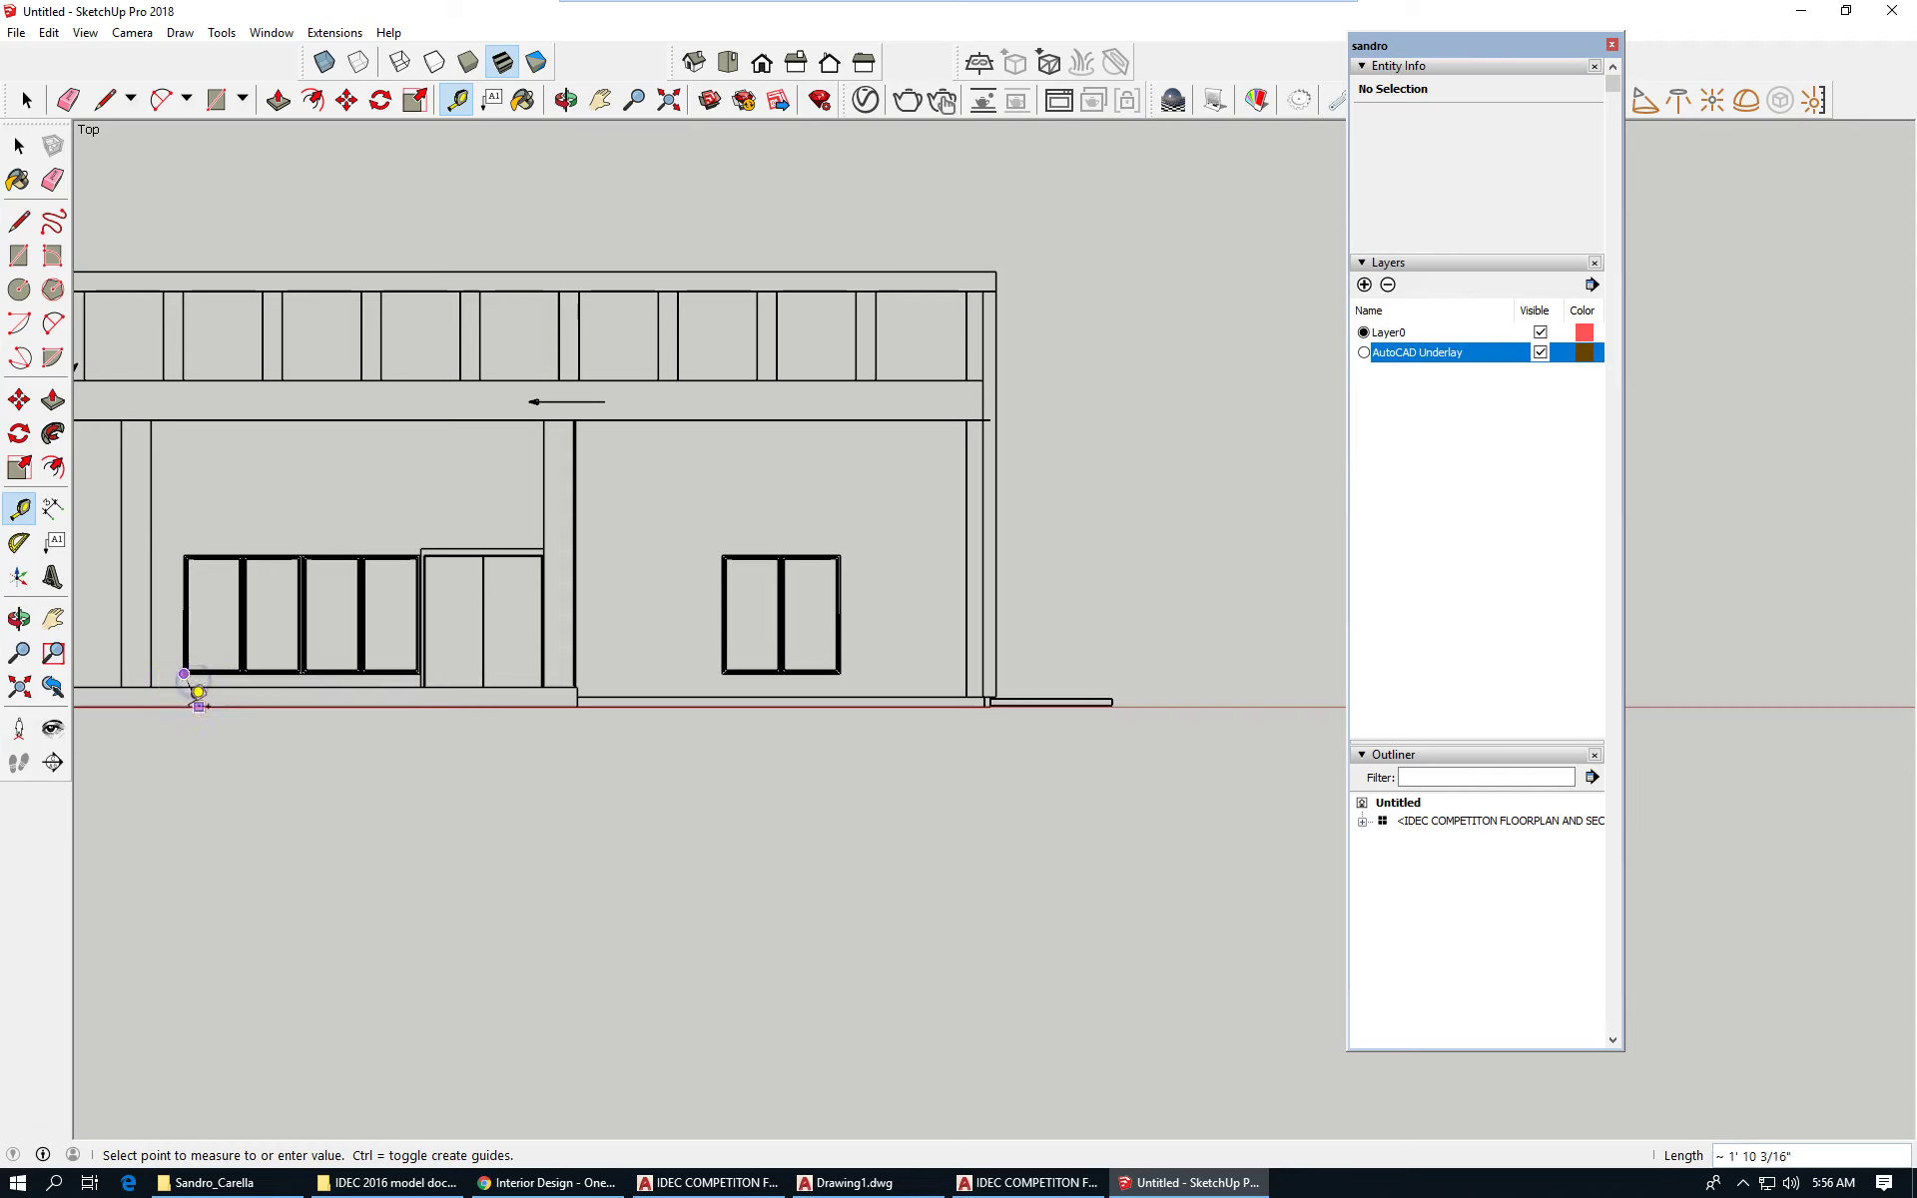
{"action": "scroll", "coordinate": [197, 692], "scroll_direction": "up", "scroll_amount": 2}
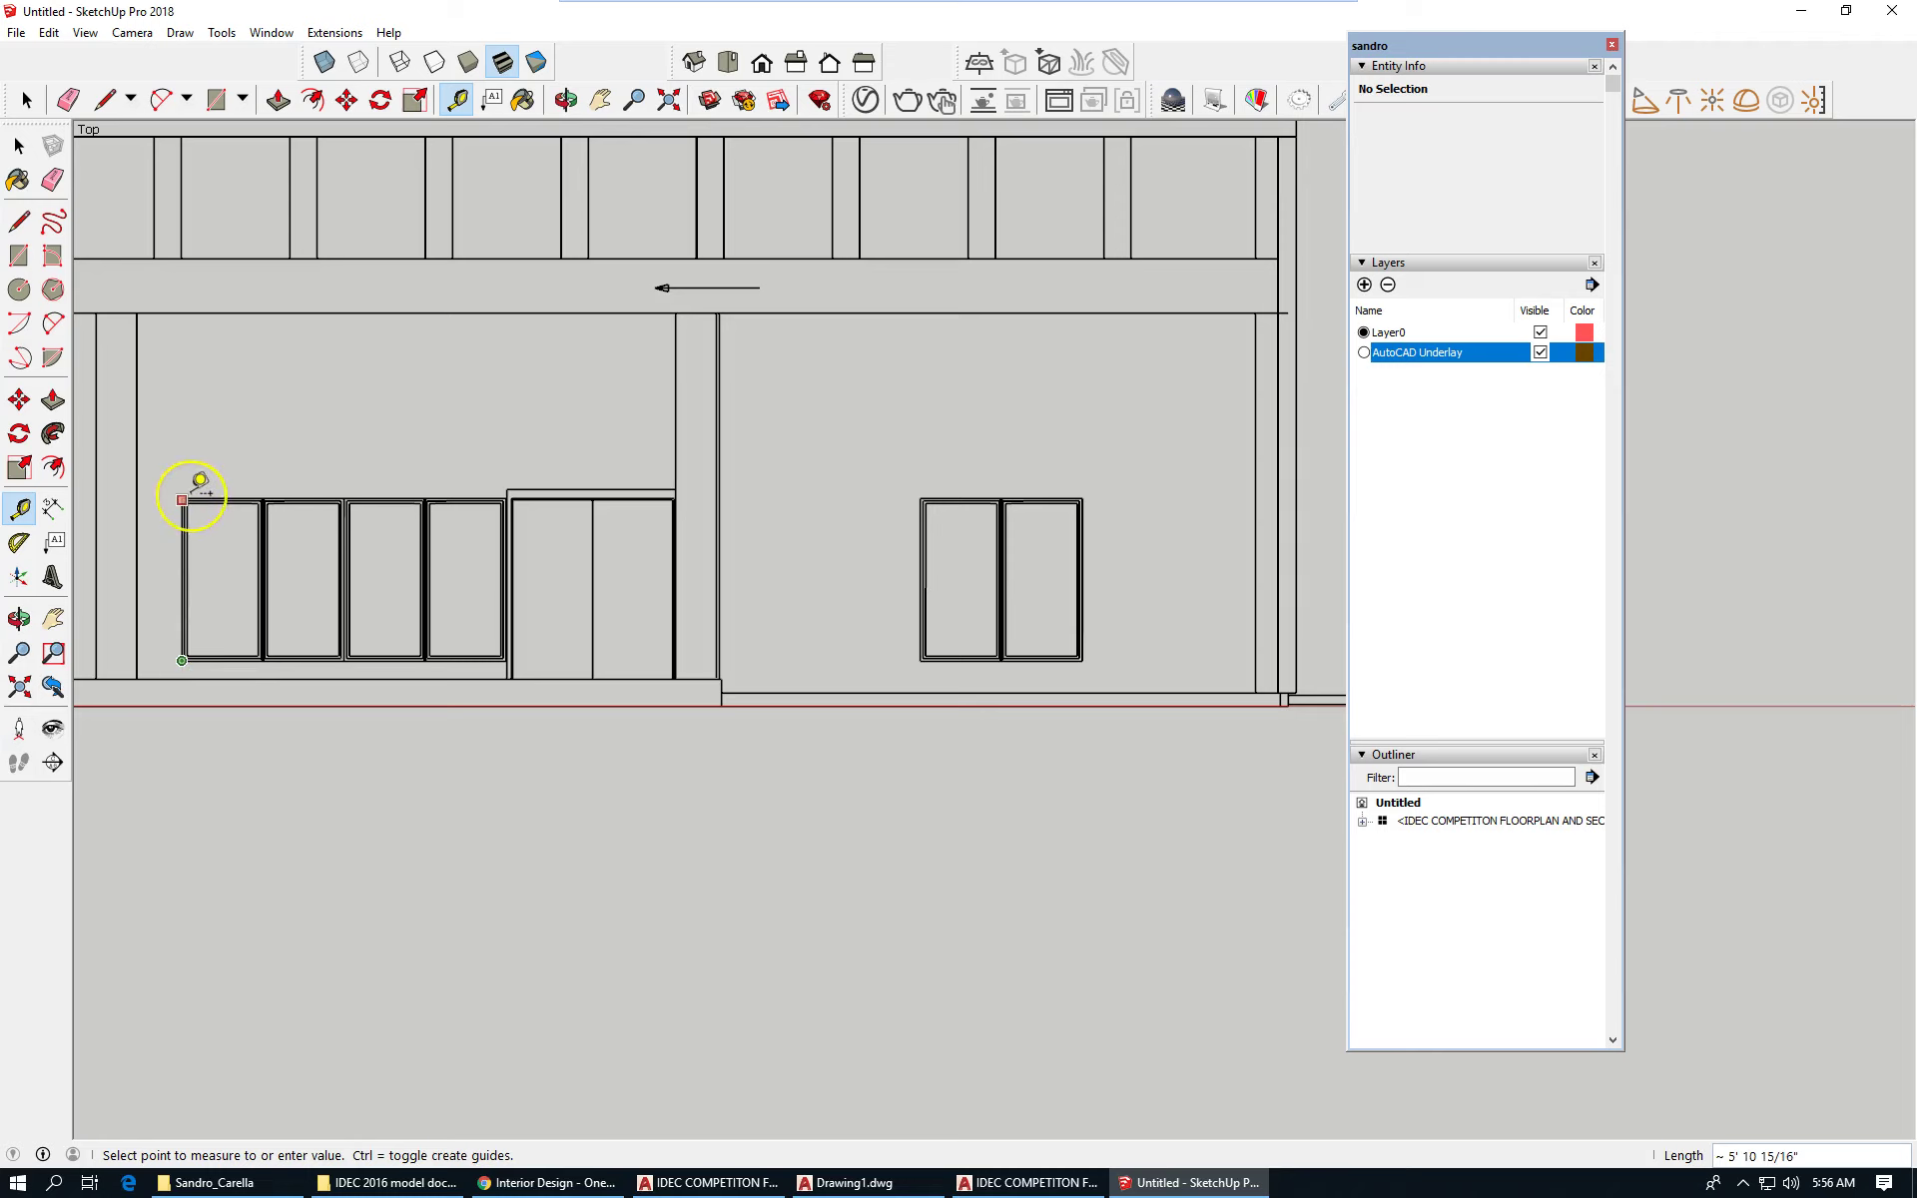
{"action": "left_click", "coordinate": [183, 499]}
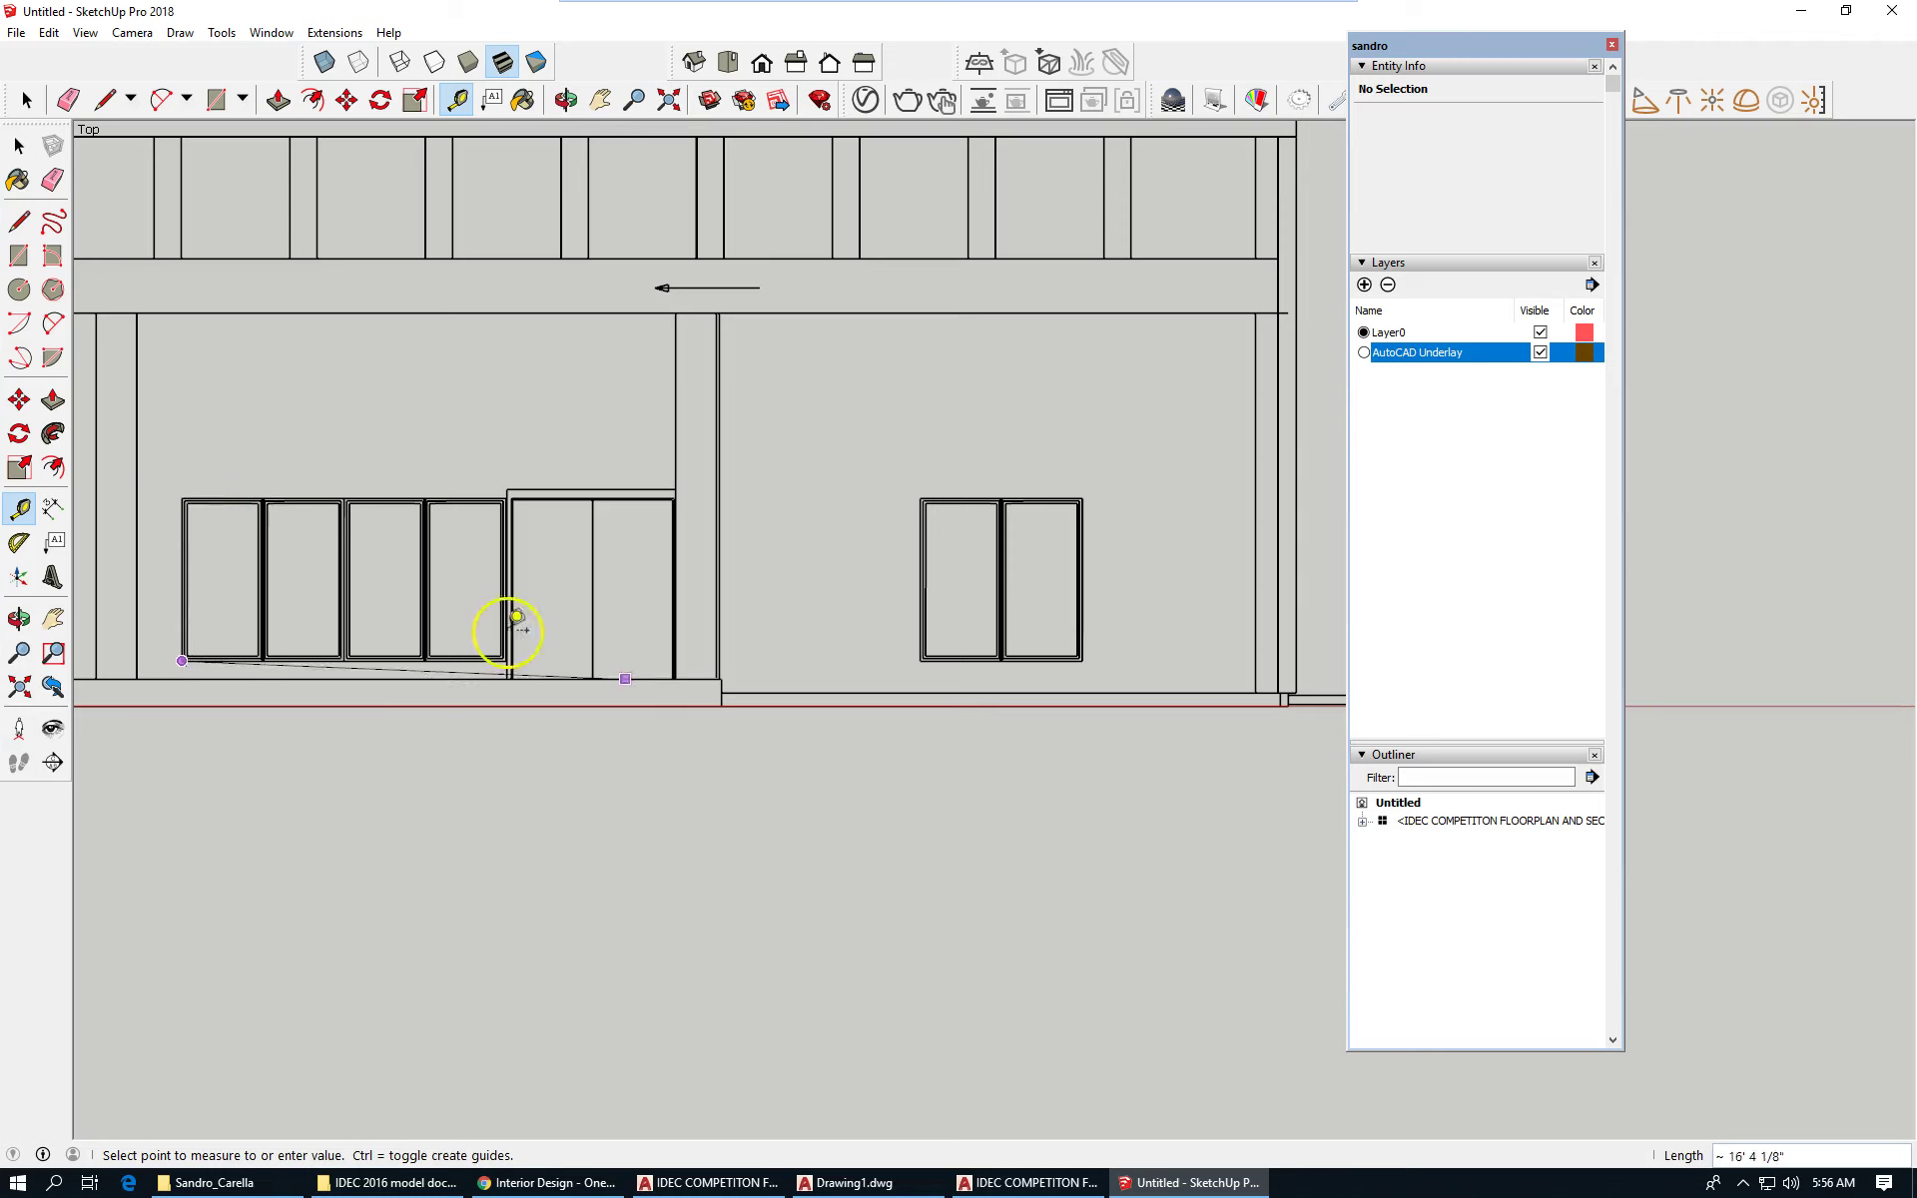
{"action": "left_click", "coordinate": [206, 662]}
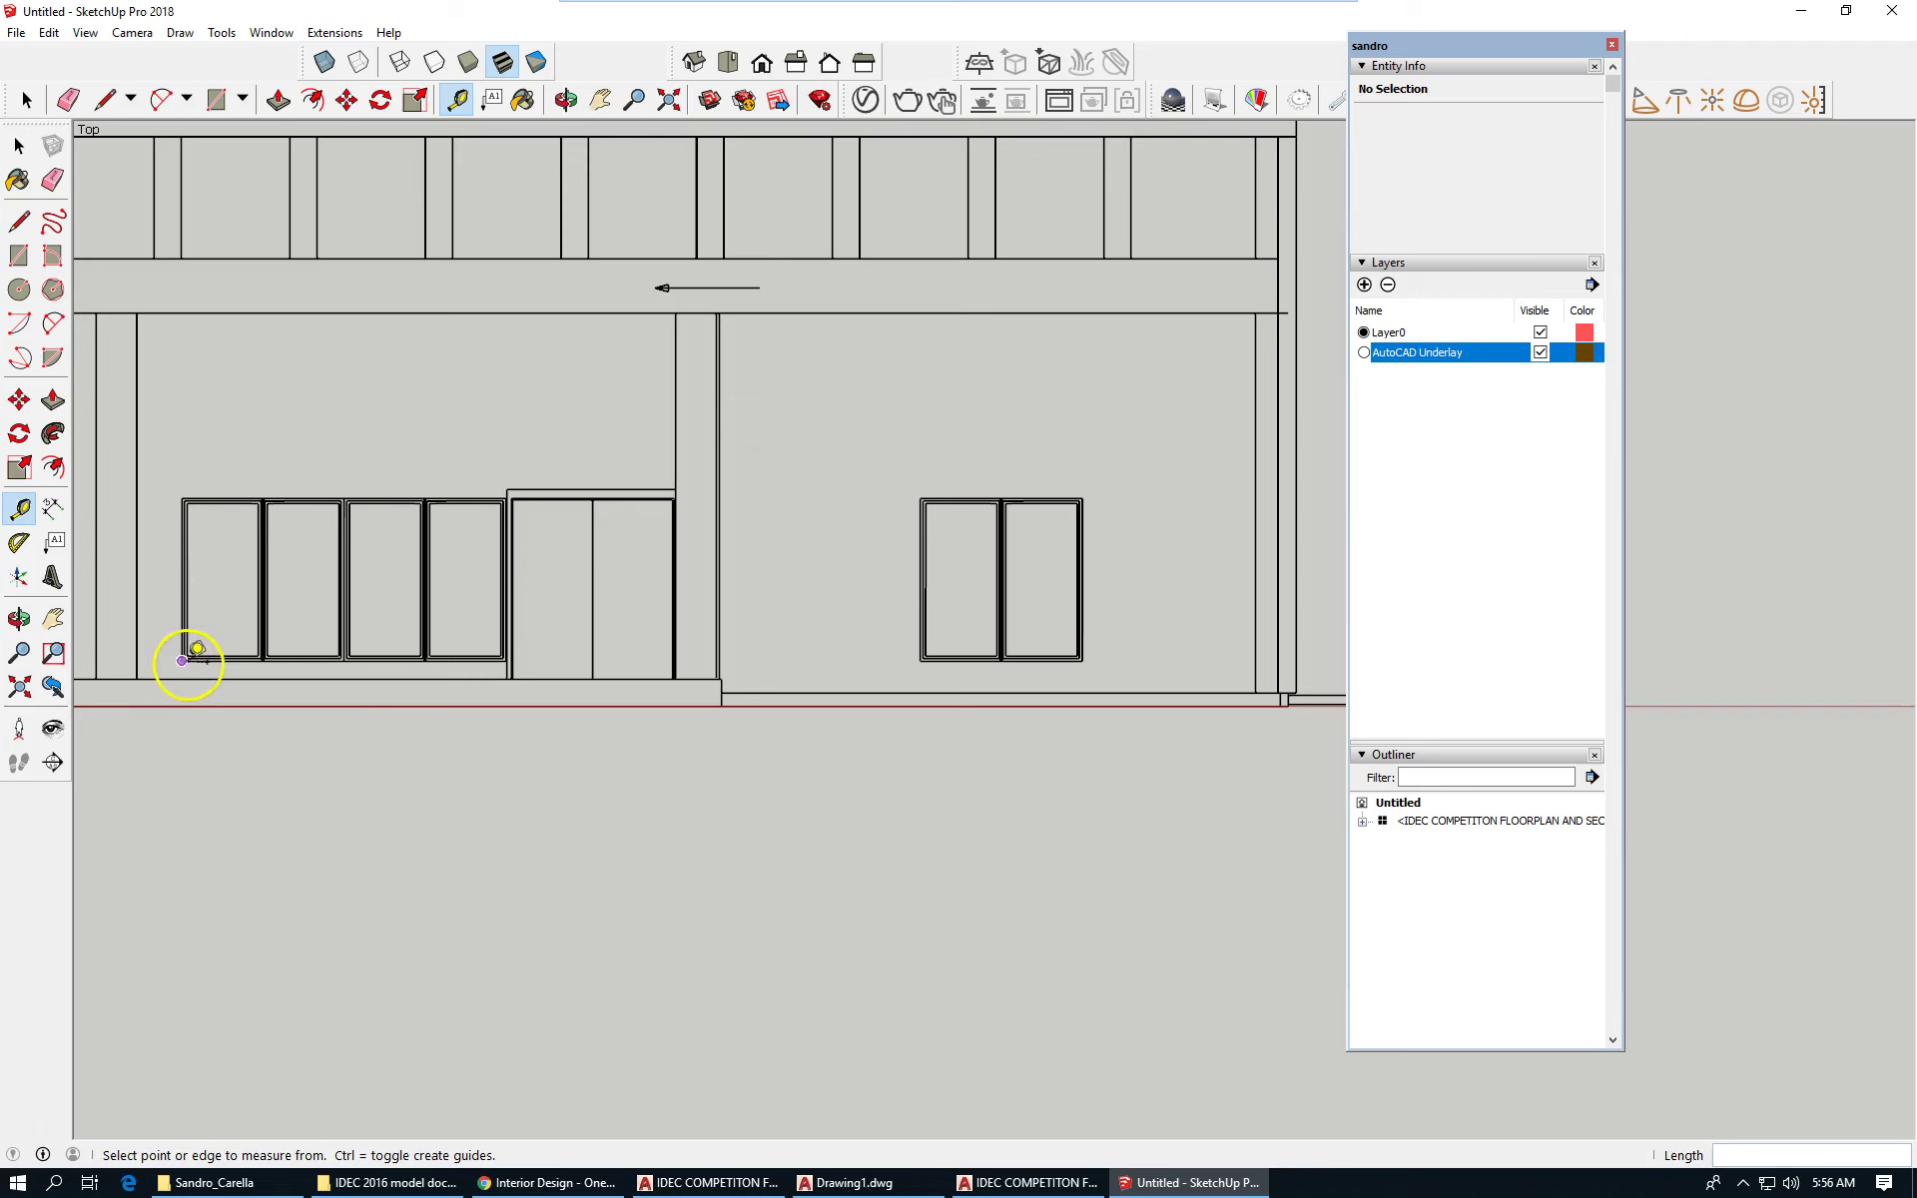
{"action": "left_click", "coordinate": [183, 660]}
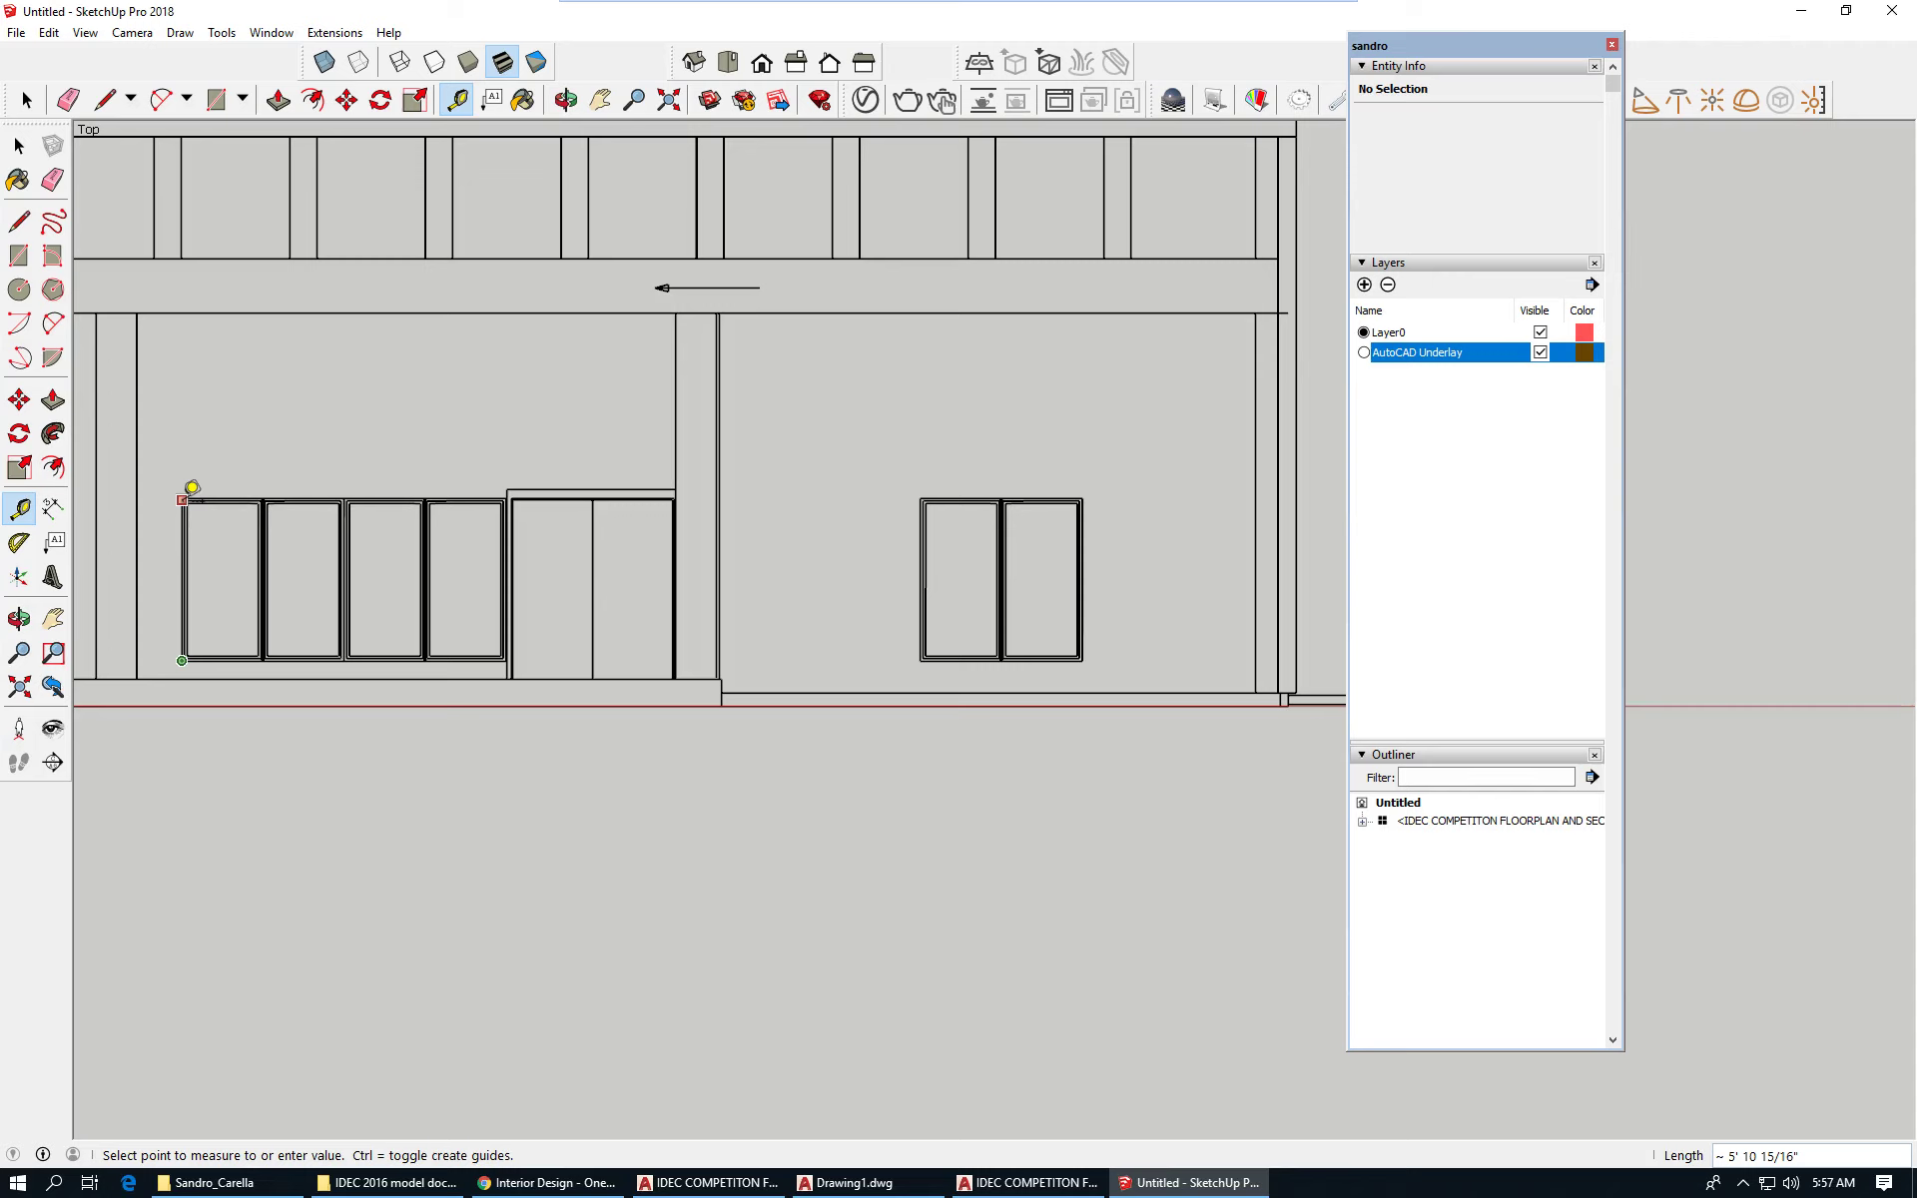
{"action": "left_click", "coordinate": [192, 488]}
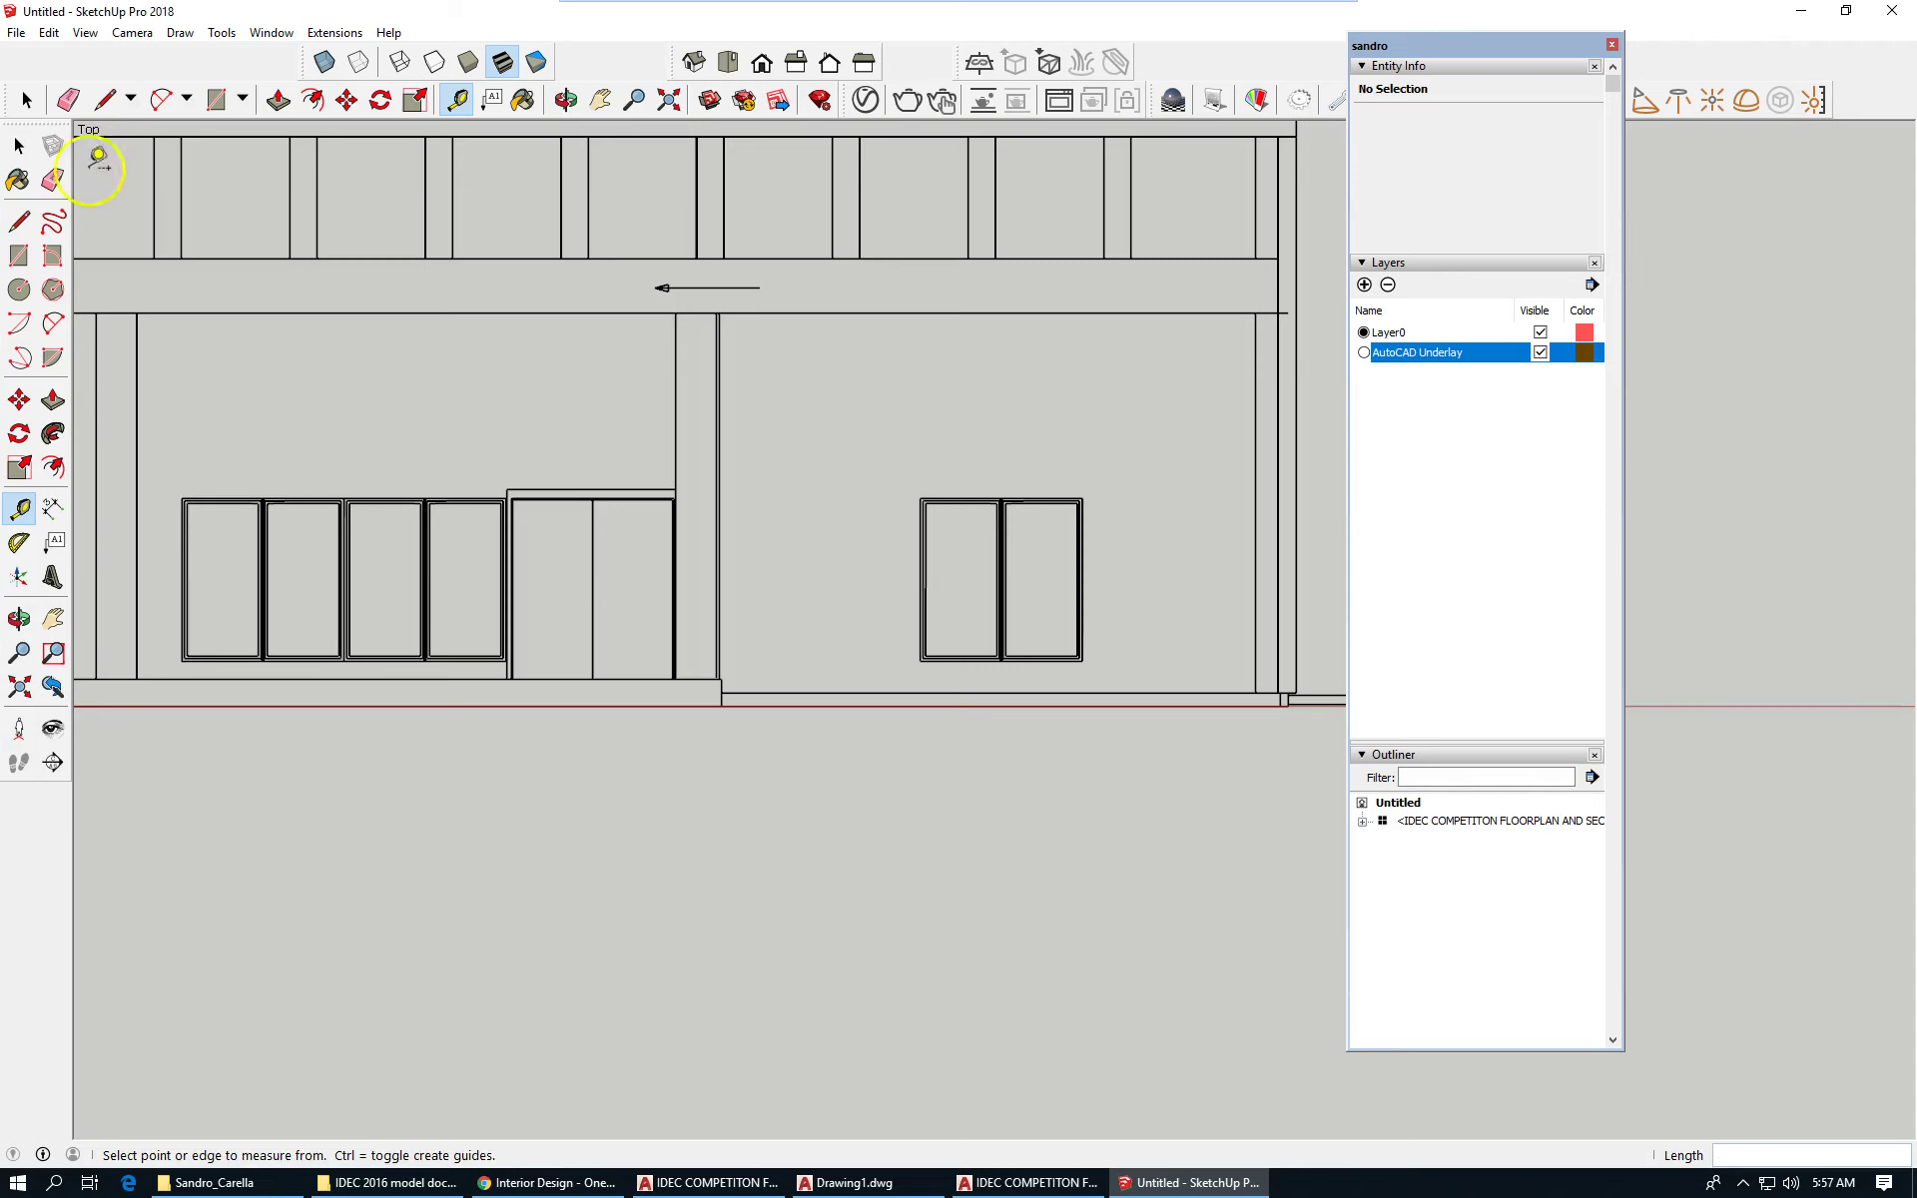
Switch back to the Select tool and adjust the view.
{"action": "left_click", "coordinate": [19, 147]}
{"action": "scroll", "coordinate": [933, 672], "scroll_direction": "down", "scroll_amount": 5}
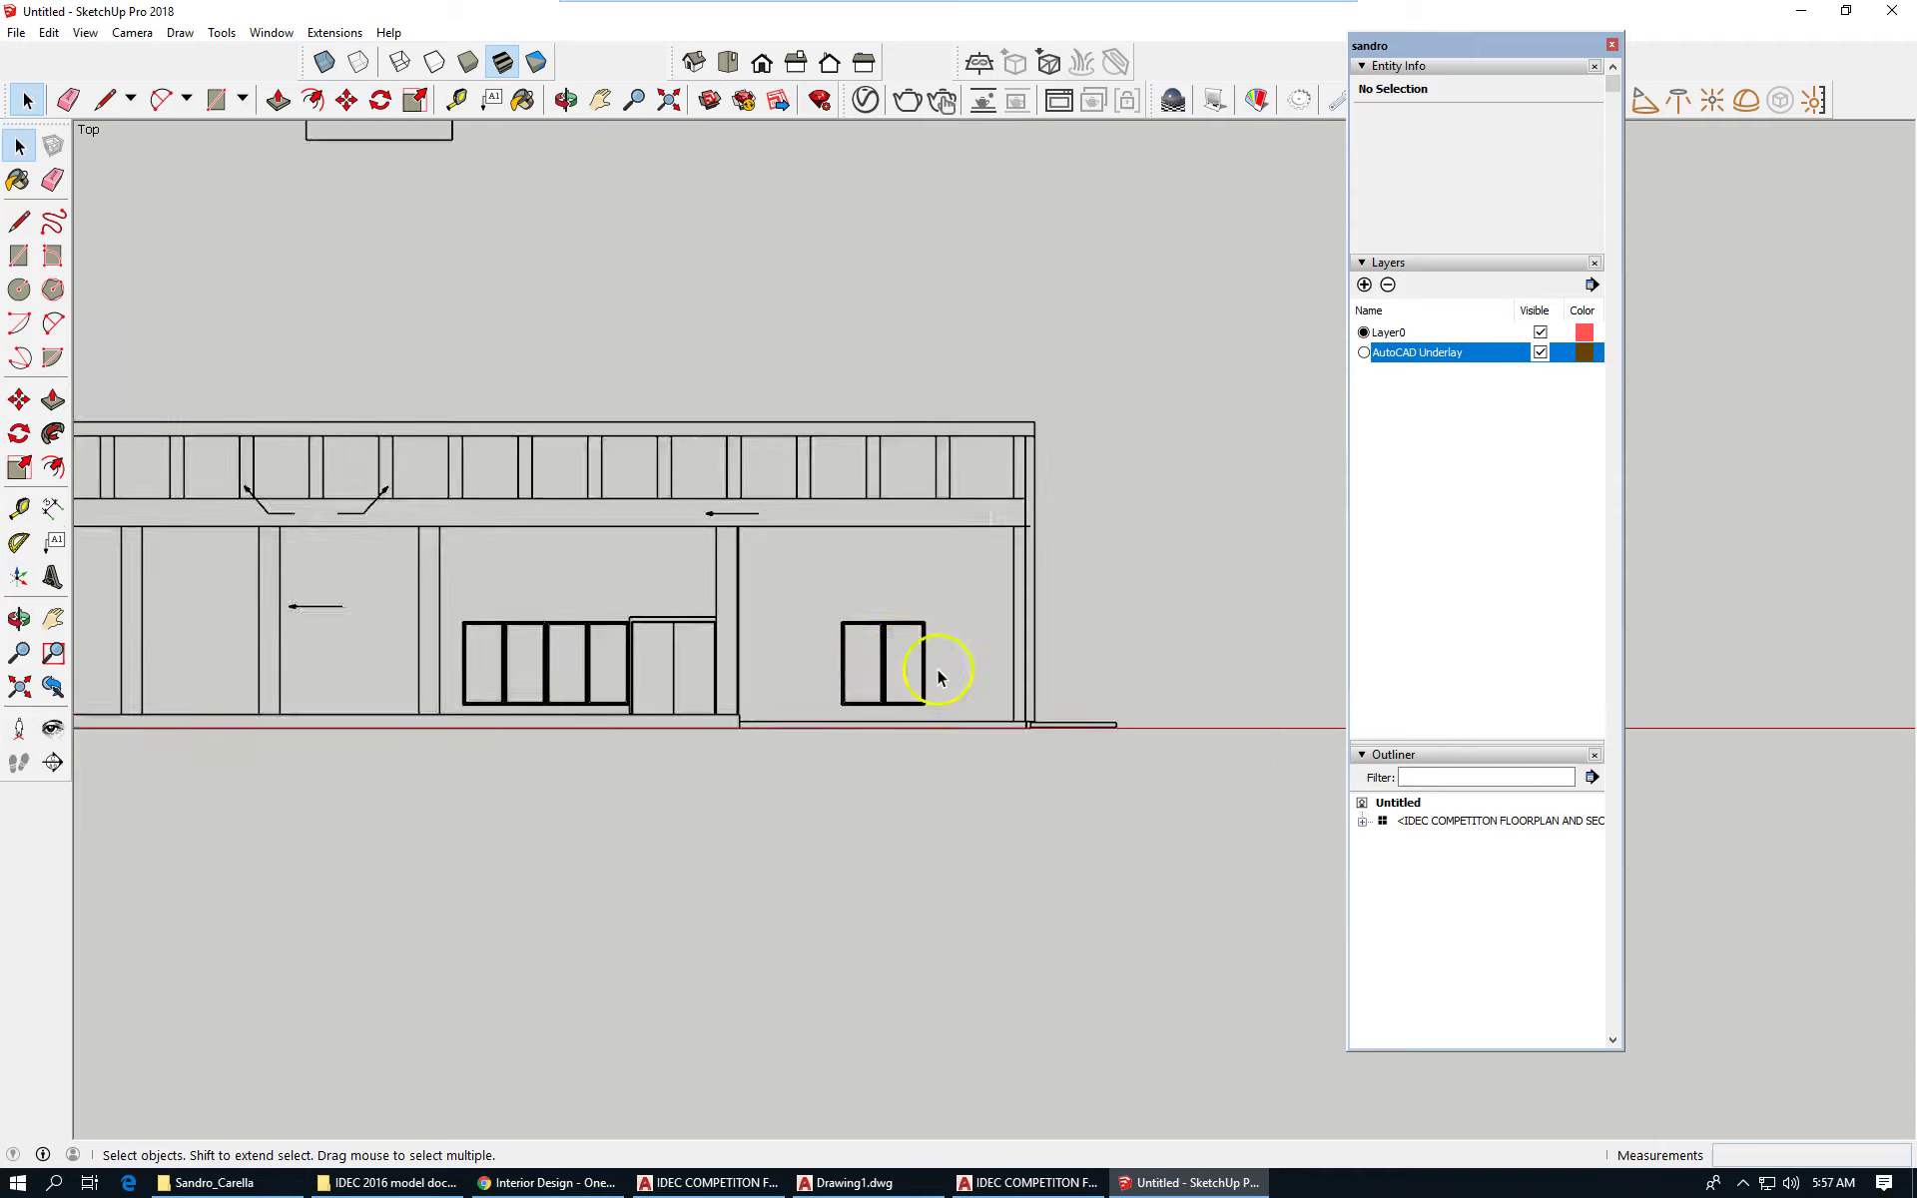
{"action": "scroll", "coordinate": [869, 828], "scroll_direction": "down", "scroll_amount": 2}
{"action": "scroll", "coordinate": [615, 290], "scroll_direction": "up", "scroll_amount": 1}
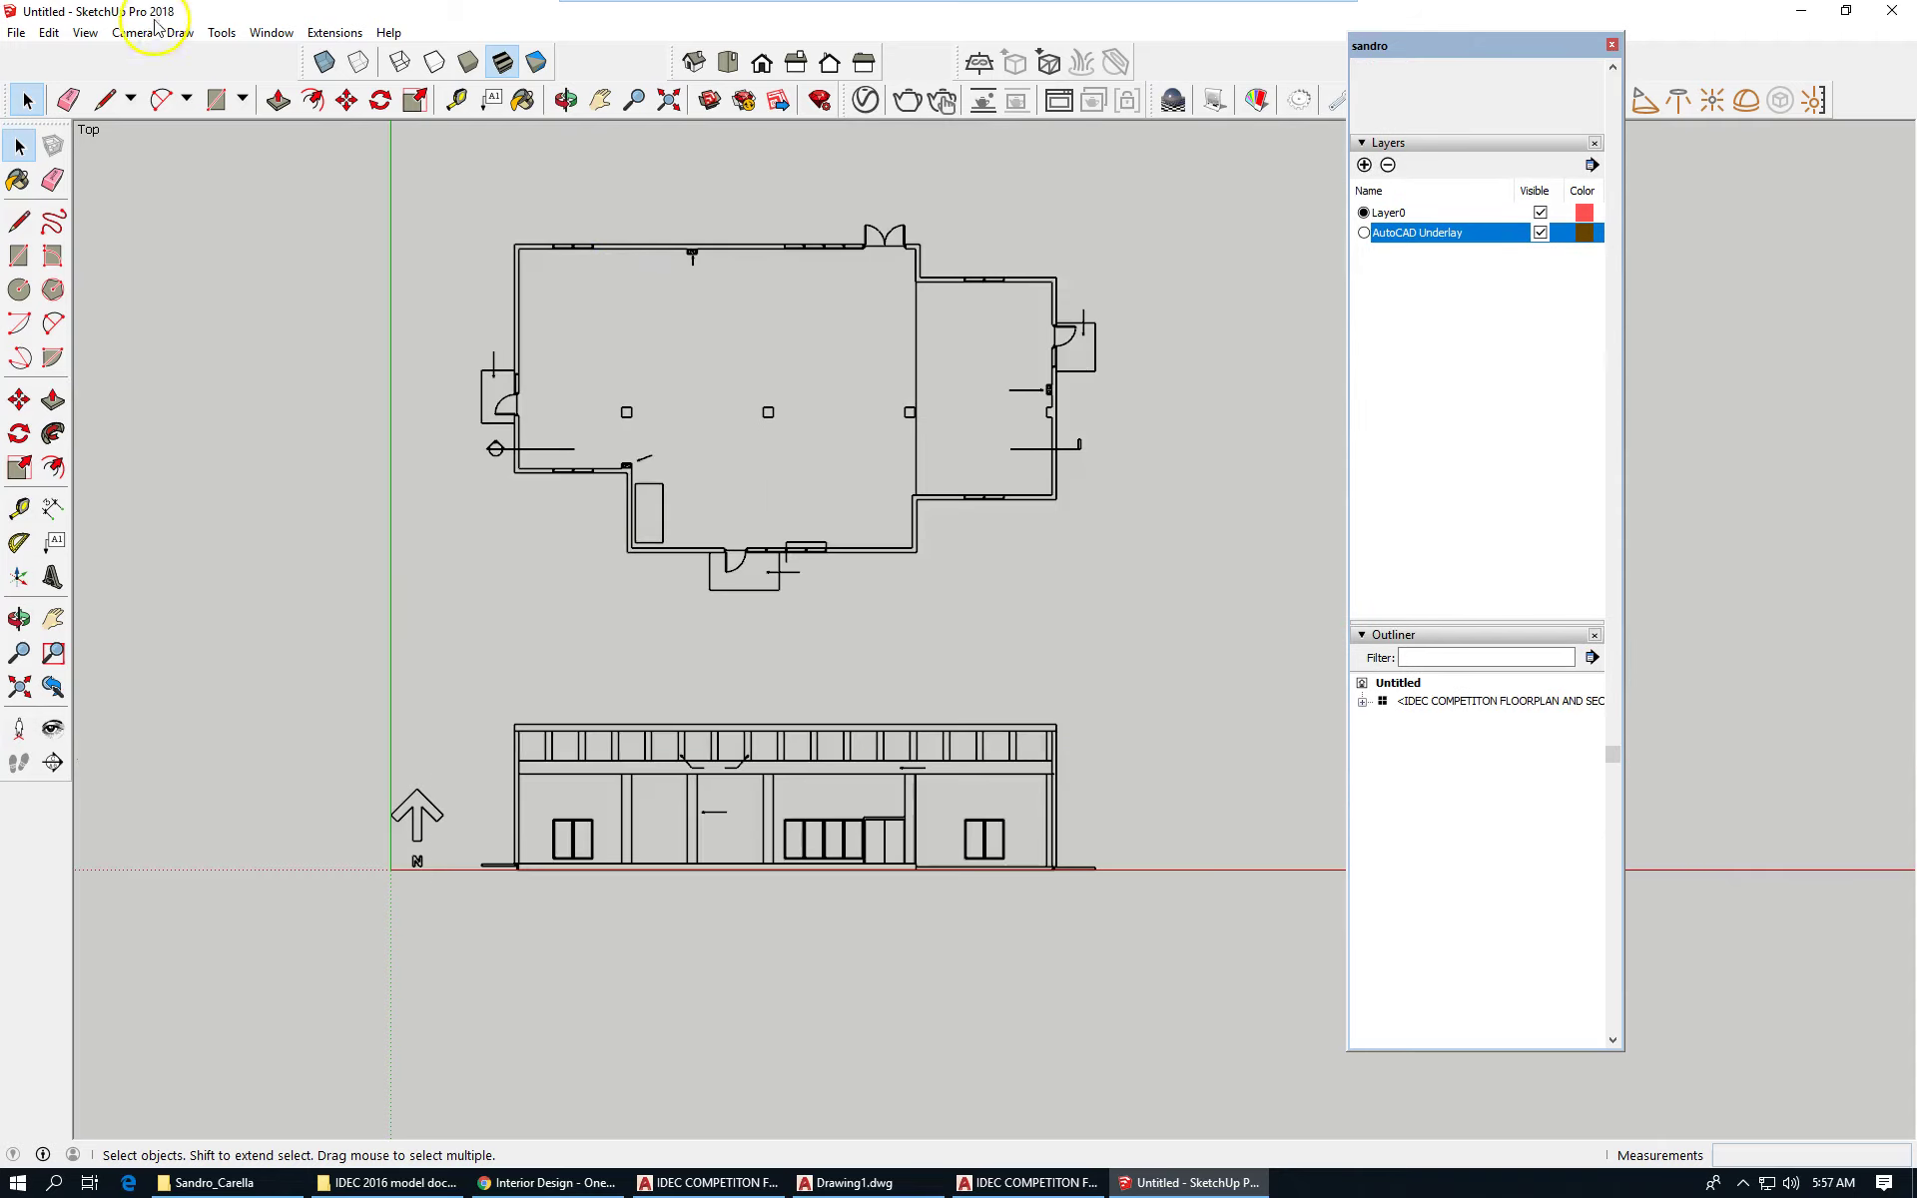
Save the model as 'AIDC Lesson 102' in the IDEC 2016 model documents folder.
{"action": "left_click", "coordinate": [16, 32]}
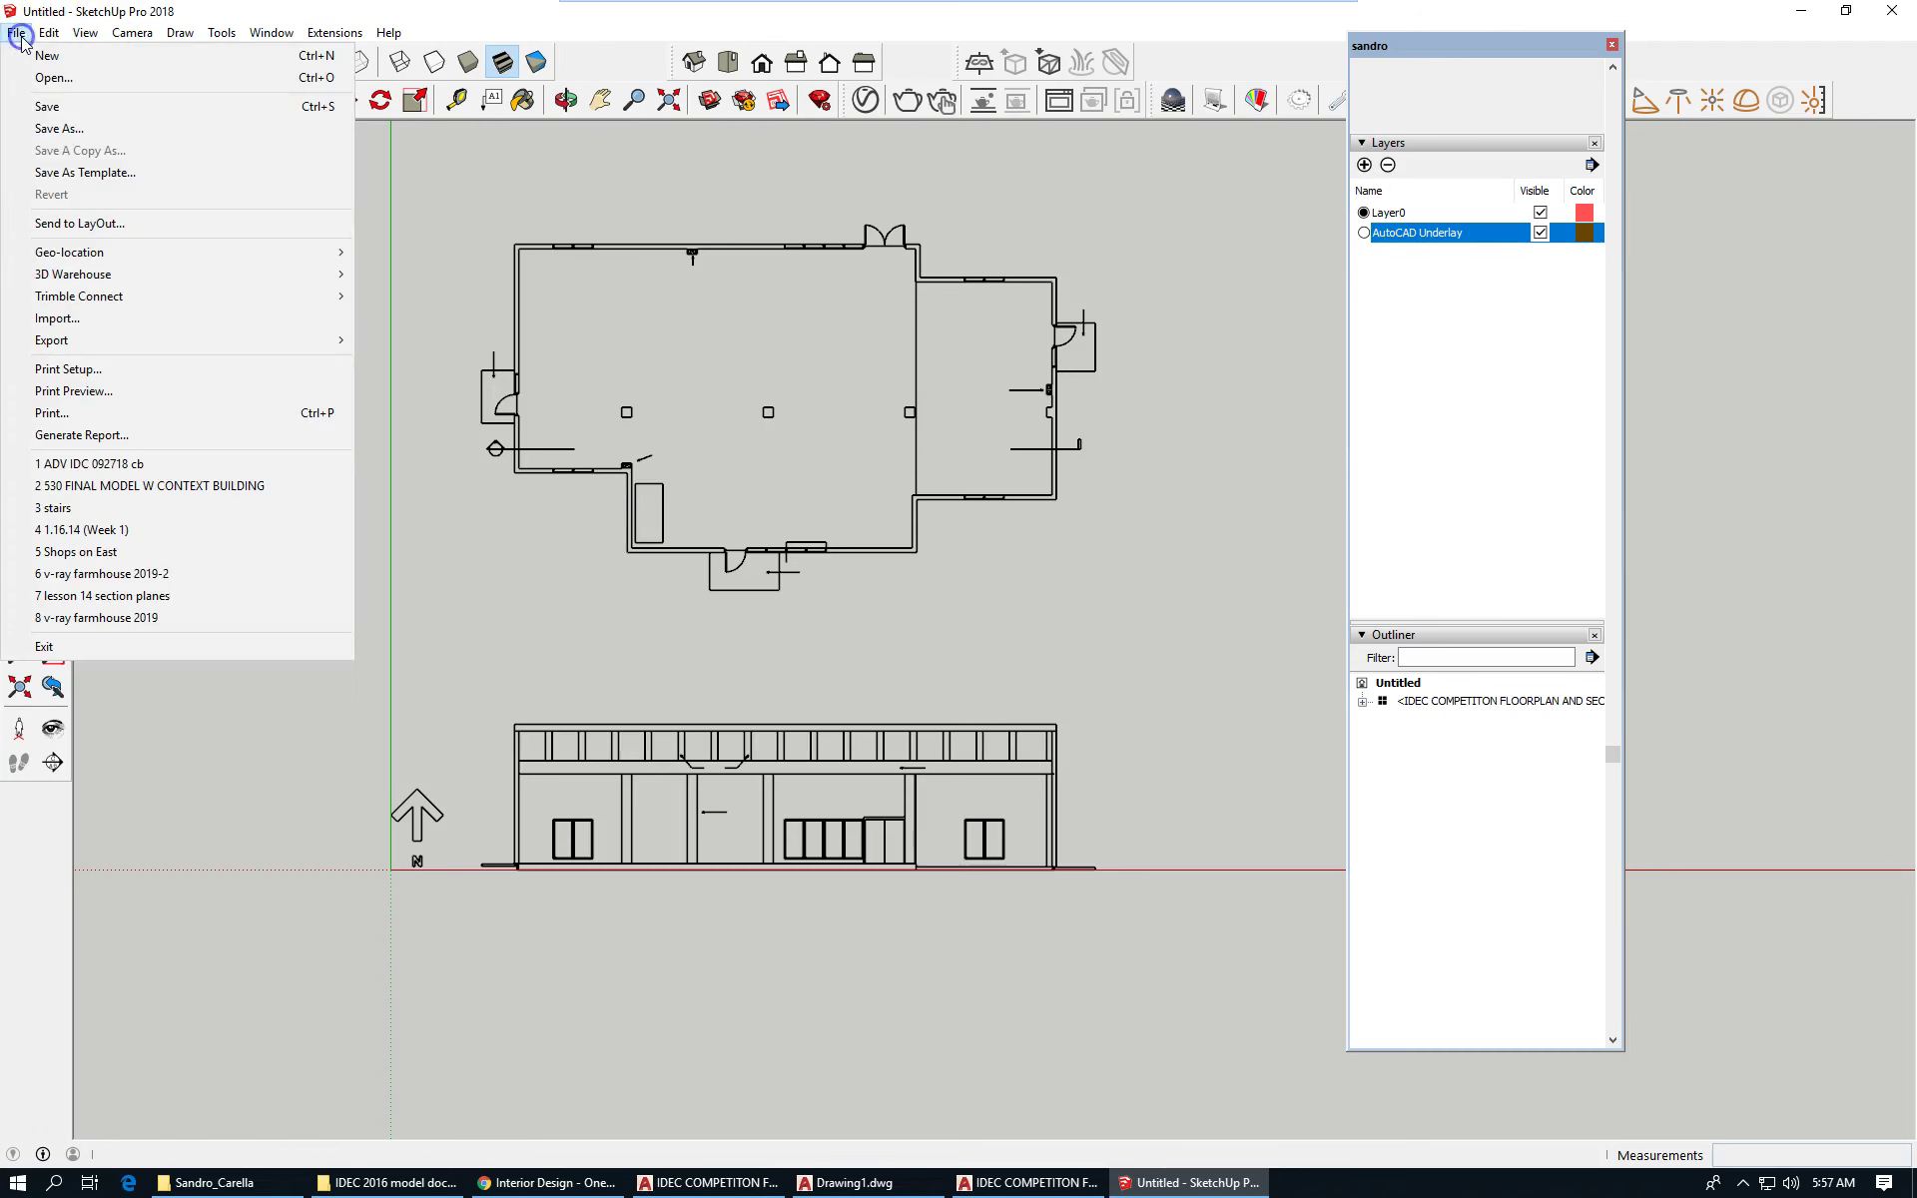
{"action": "left_click", "coordinate": [76, 133]}
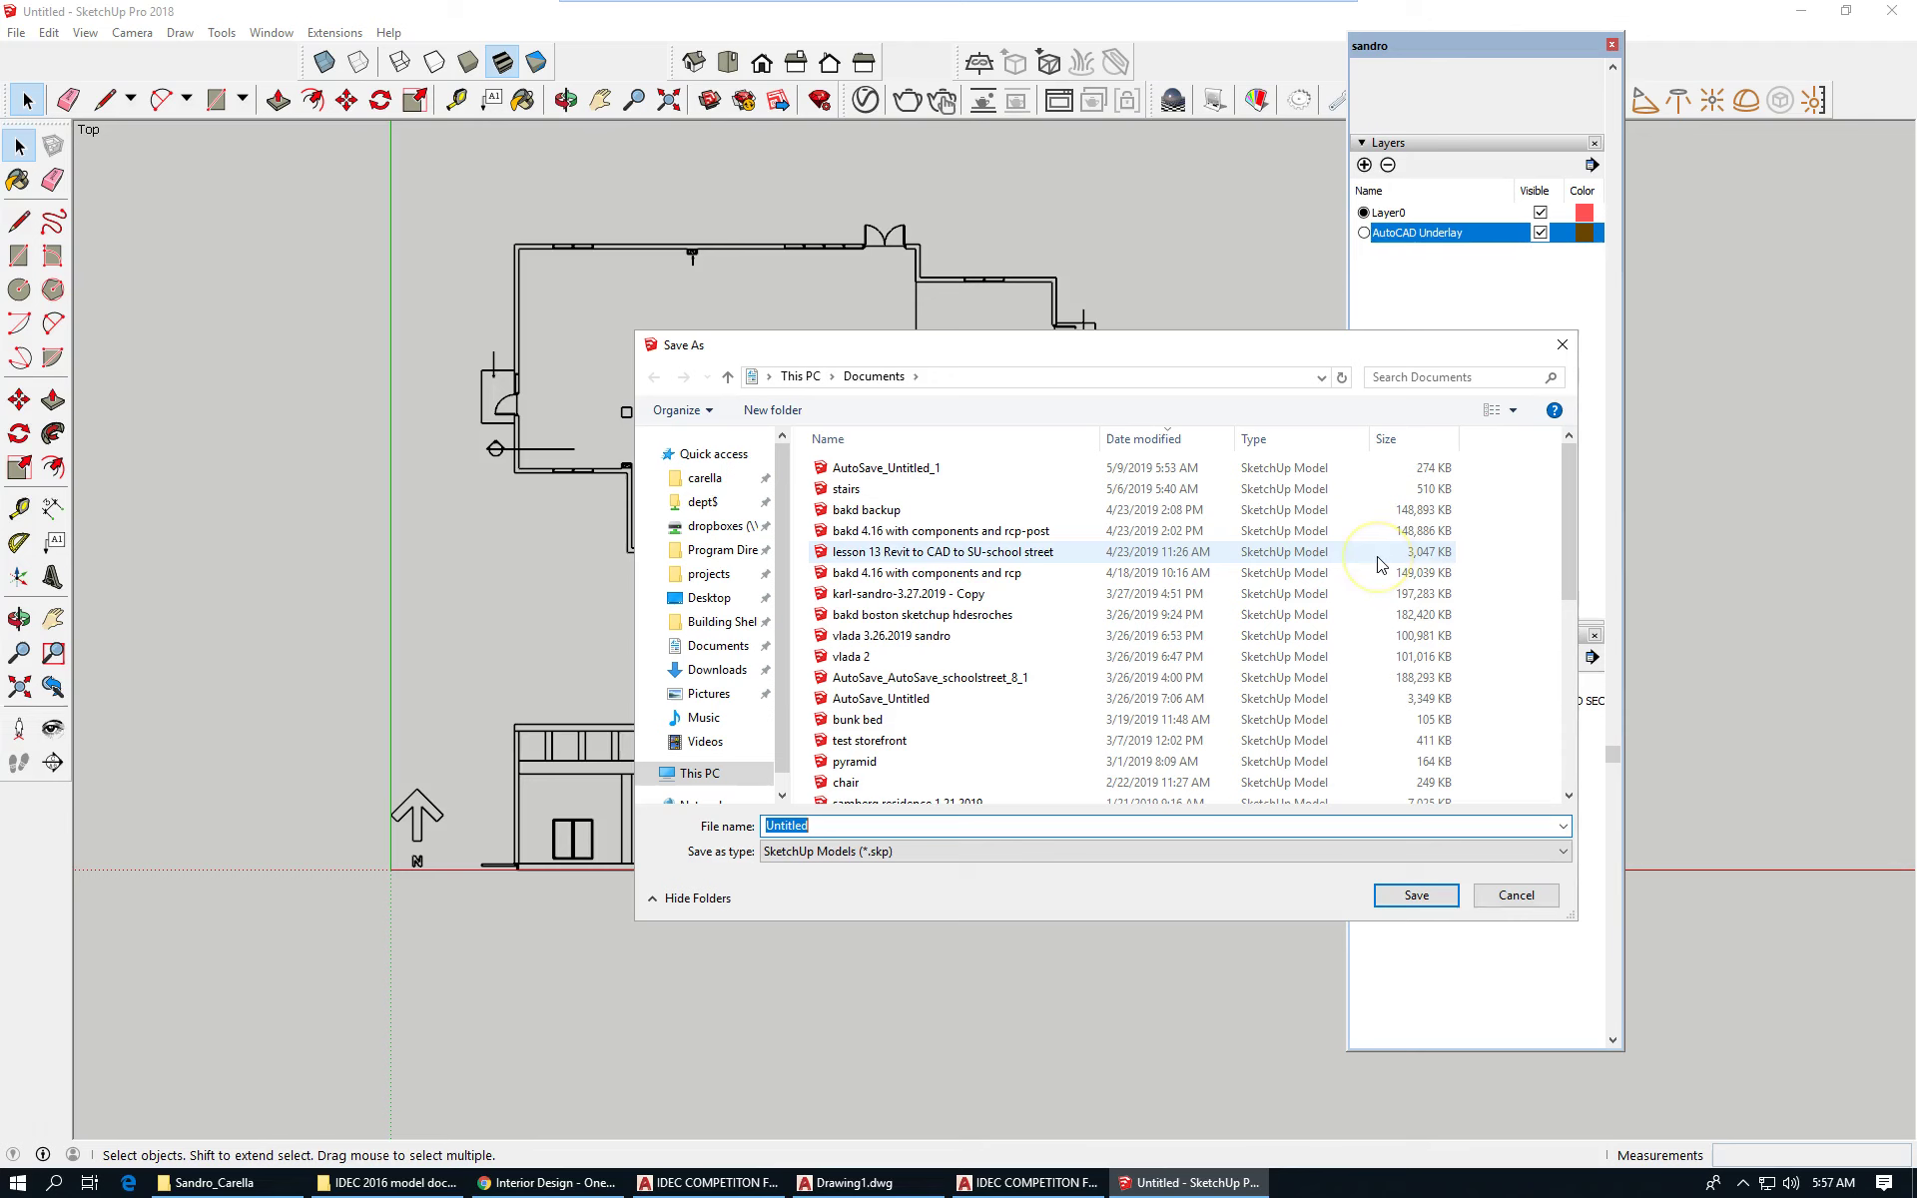
{"action": "left_click", "coordinate": [1567, 515]}
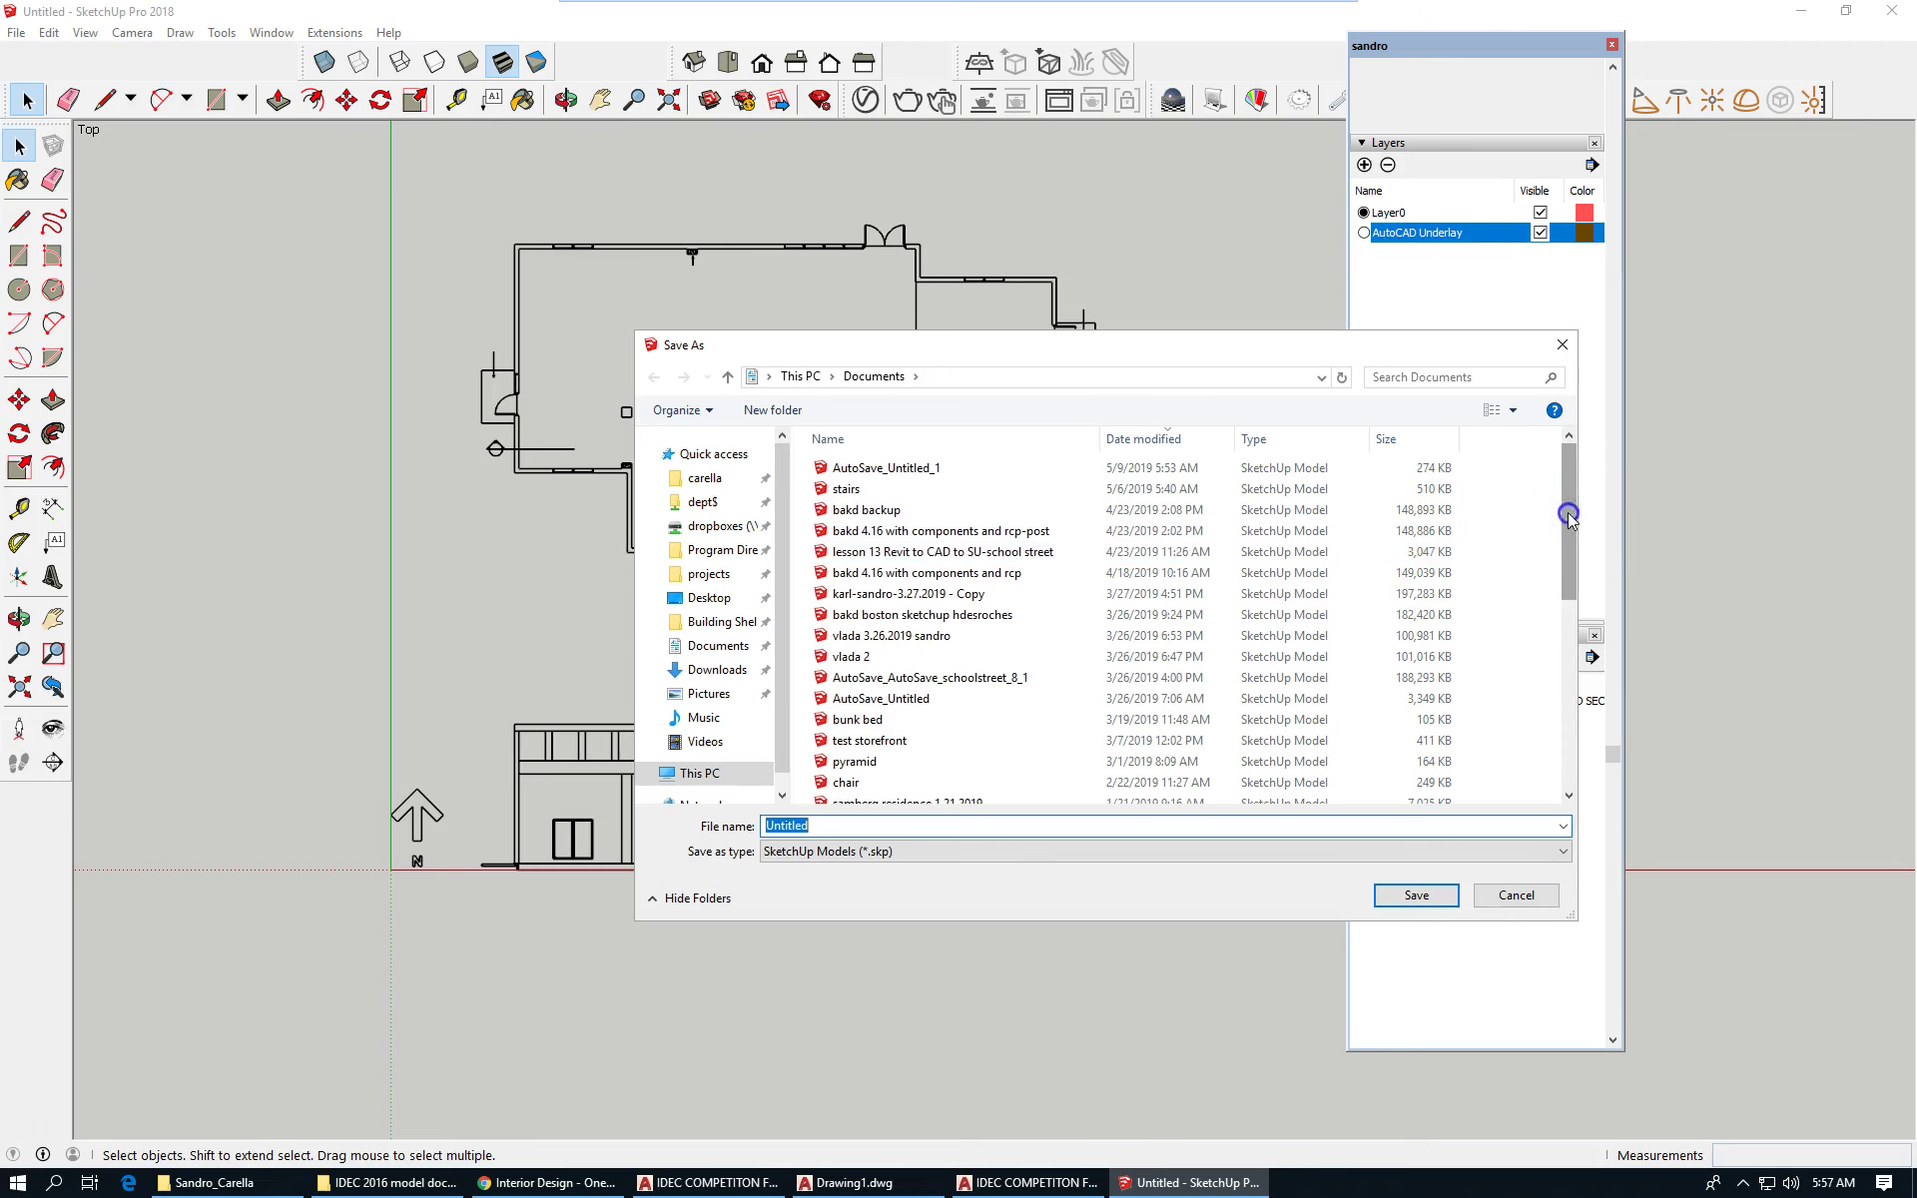
{"action": "left_click_drag", "start_coordinate": [1567, 515], "coordinate": [1557, 698]}
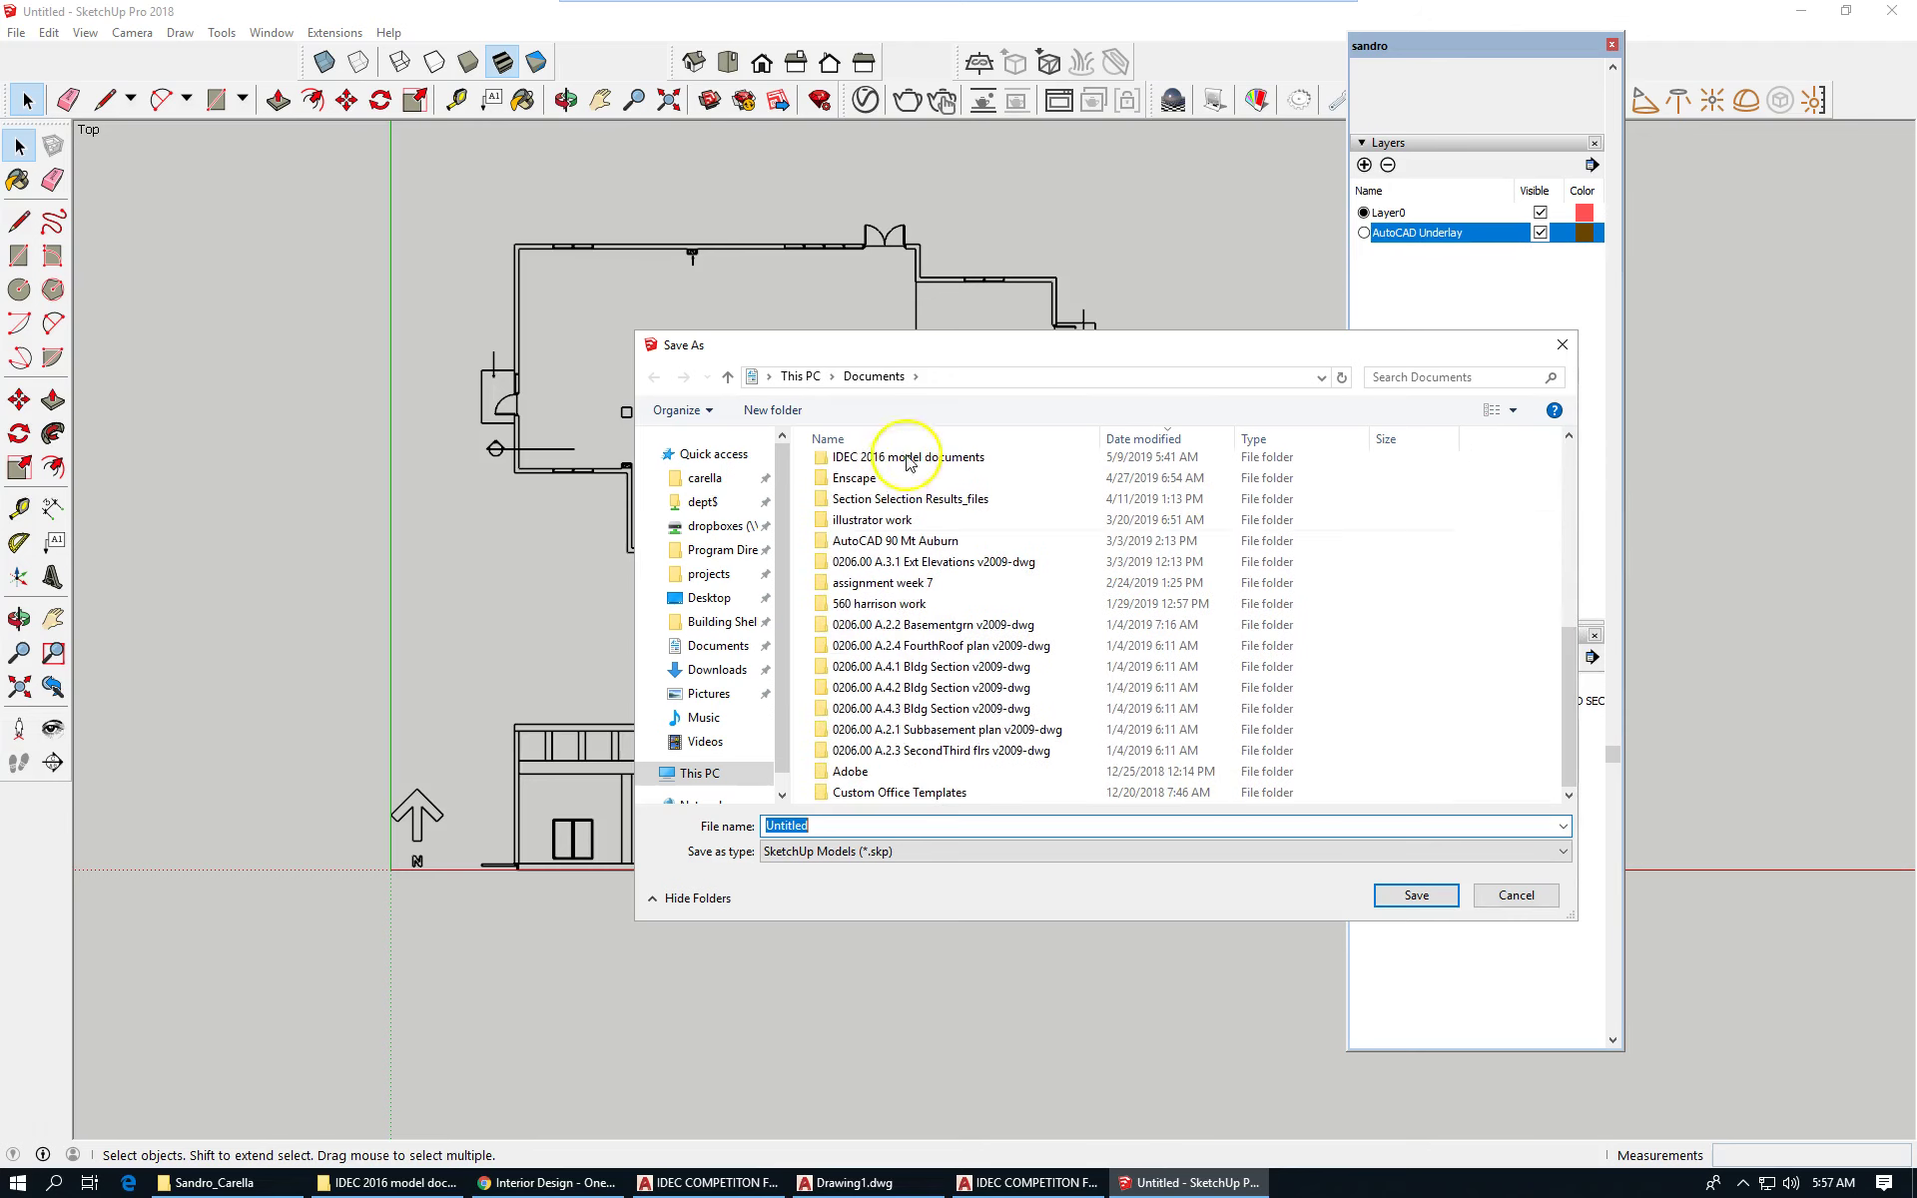
{"action": "double_click", "coordinate": [908, 459]}
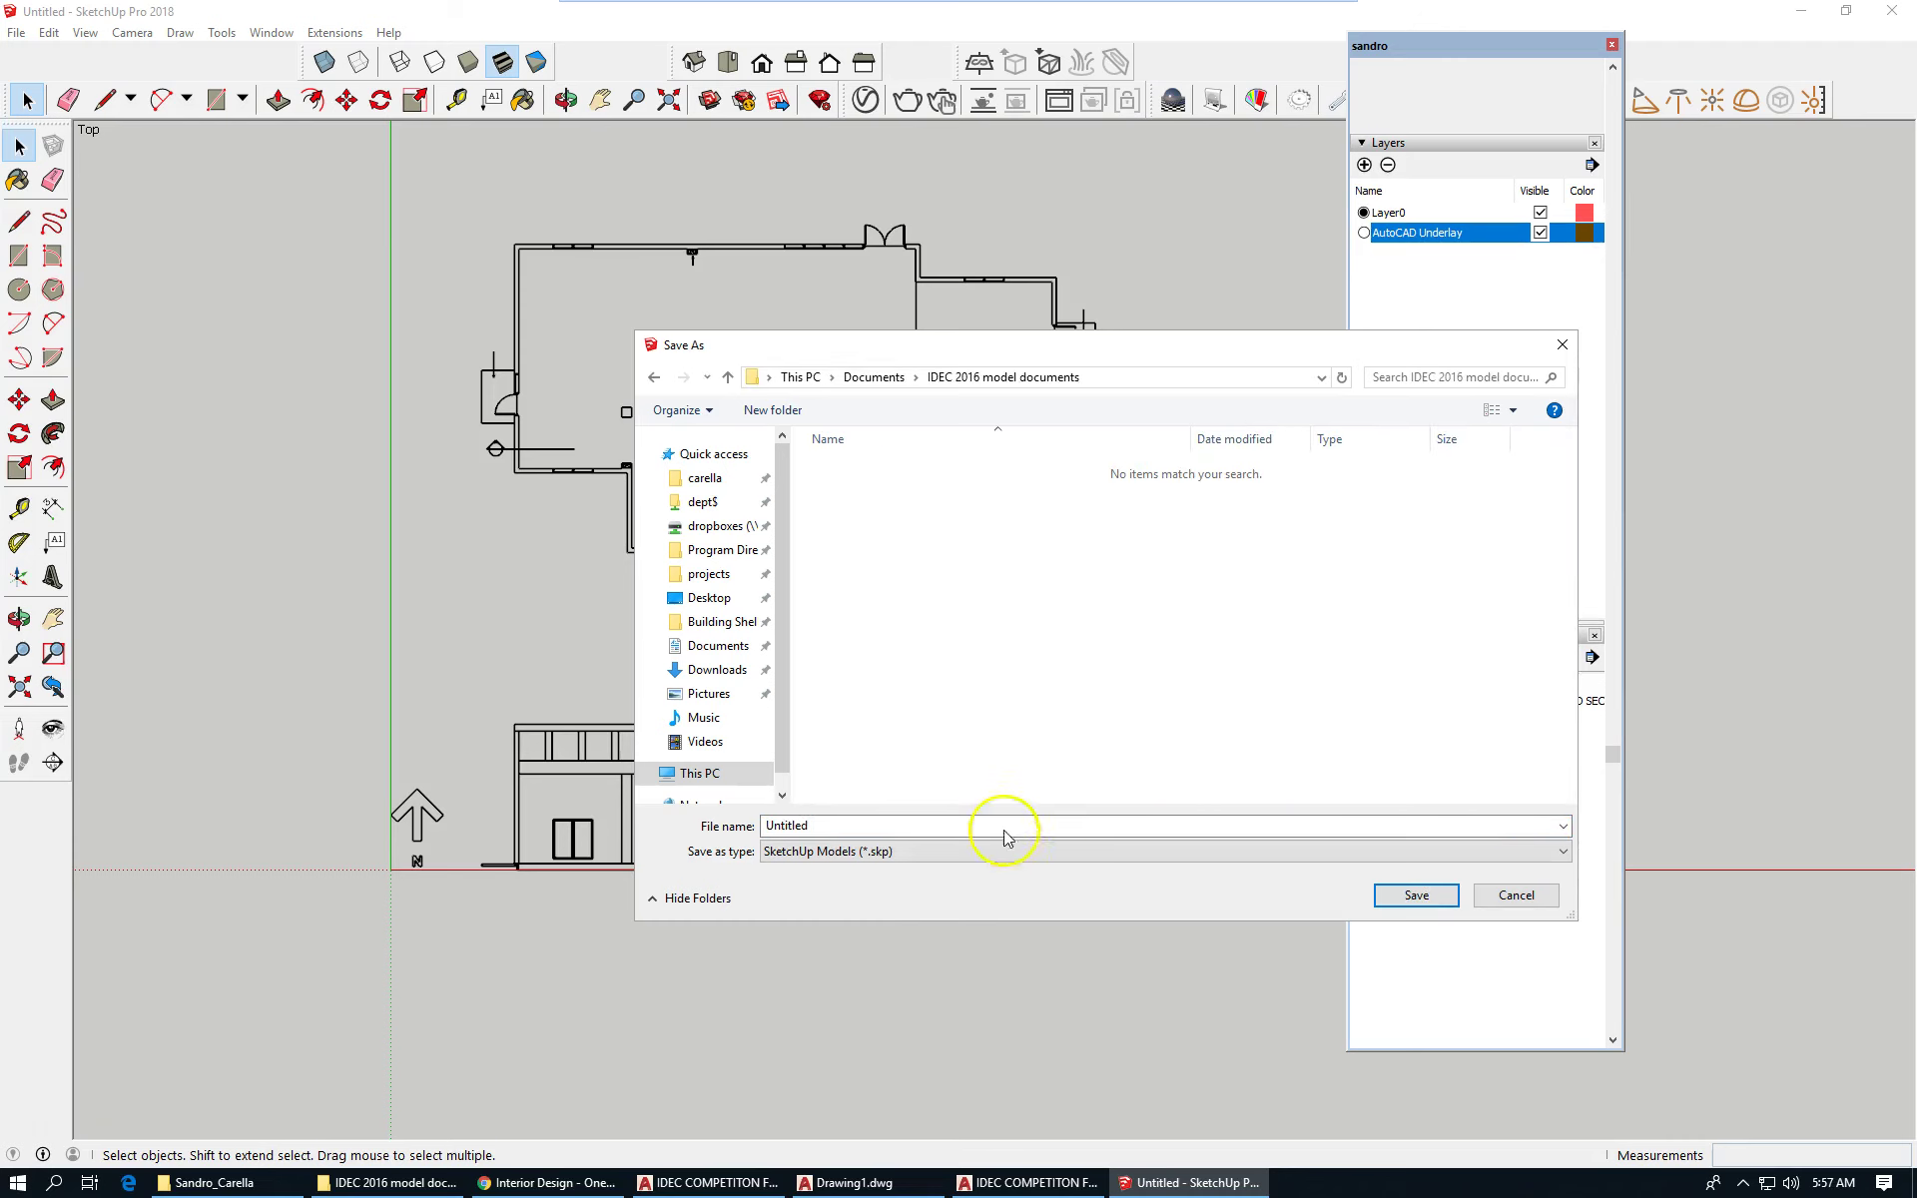
{"action": "left_click", "coordinate": [968, 824]}
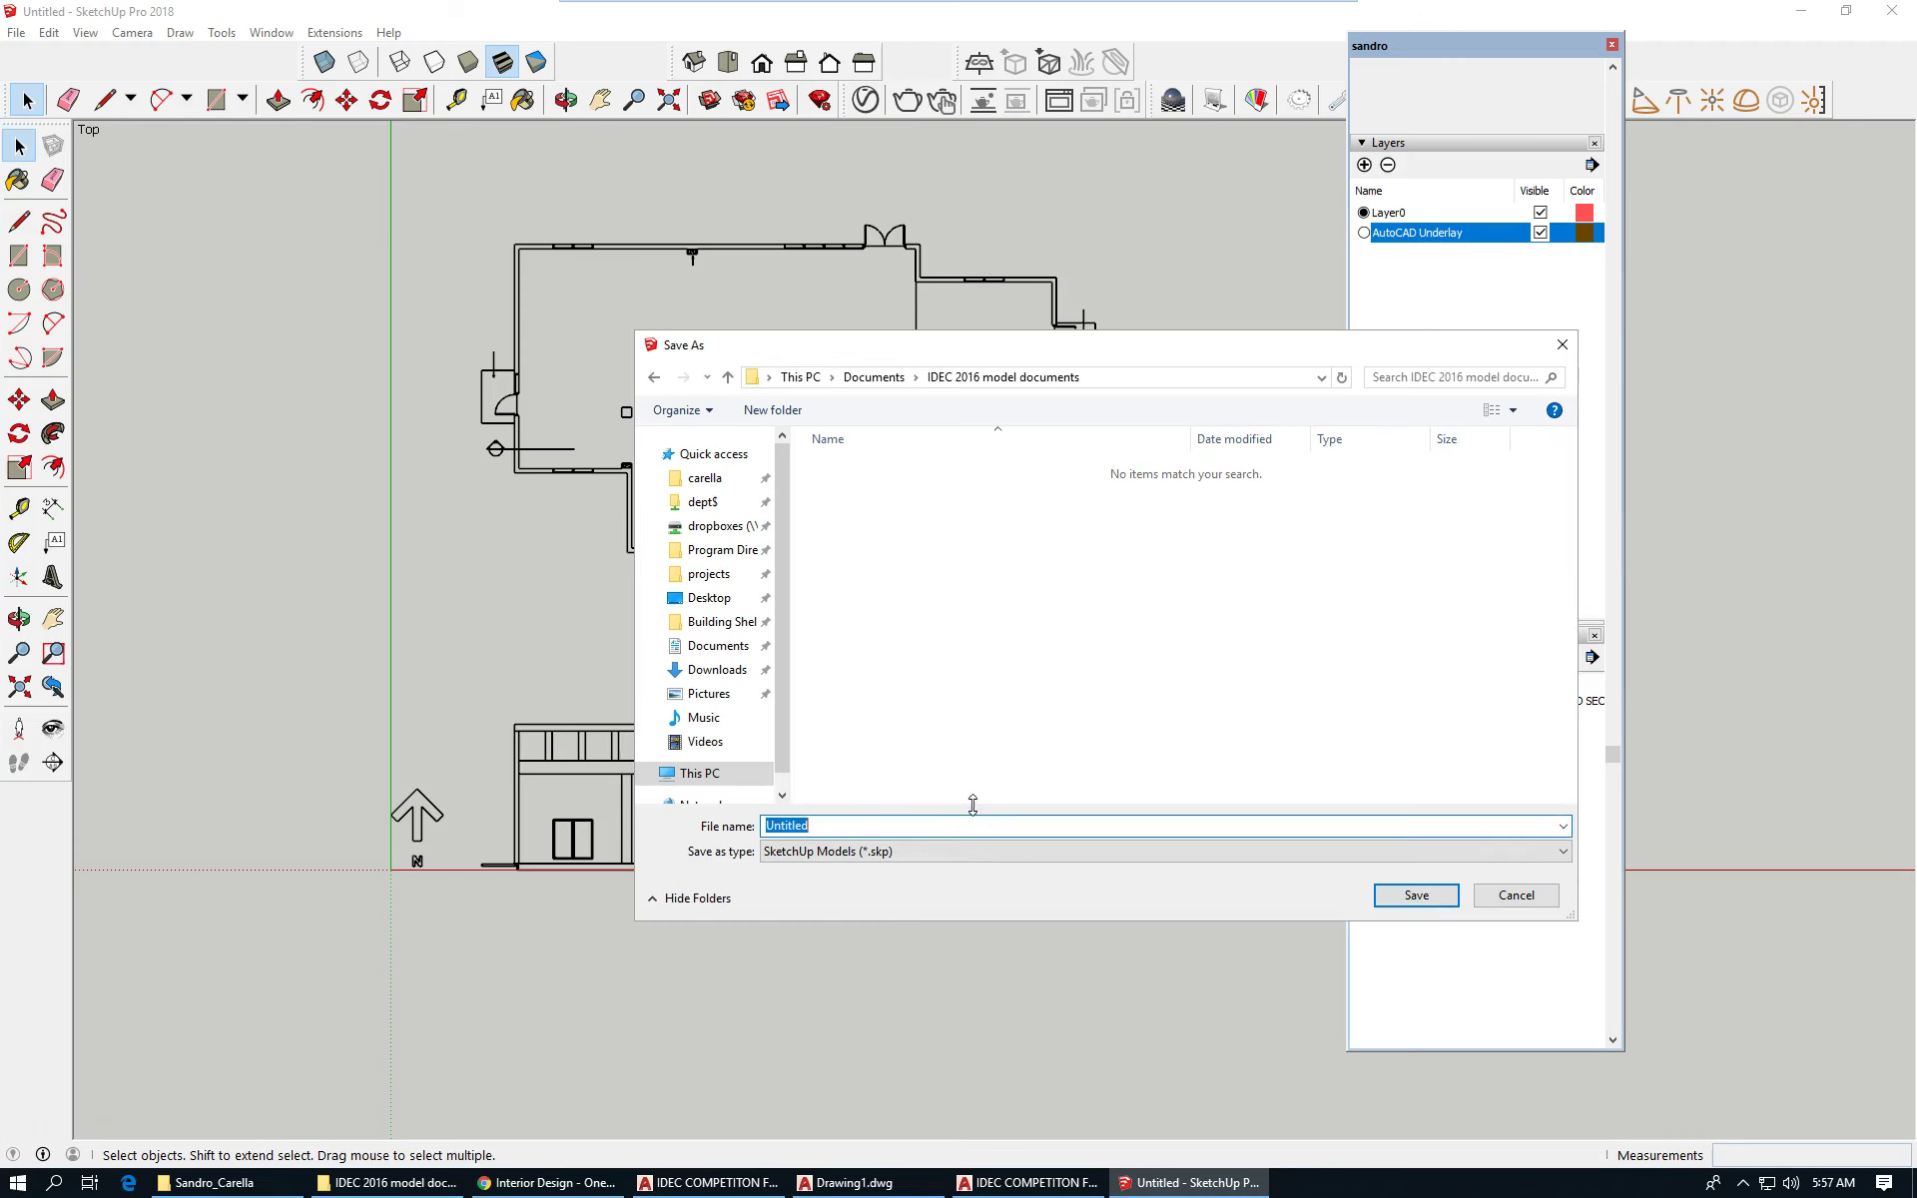
{"action": "type", "text": "AIDC Lesson 102"}
{"action": "left_click", "coordinate": [1406, 893]}
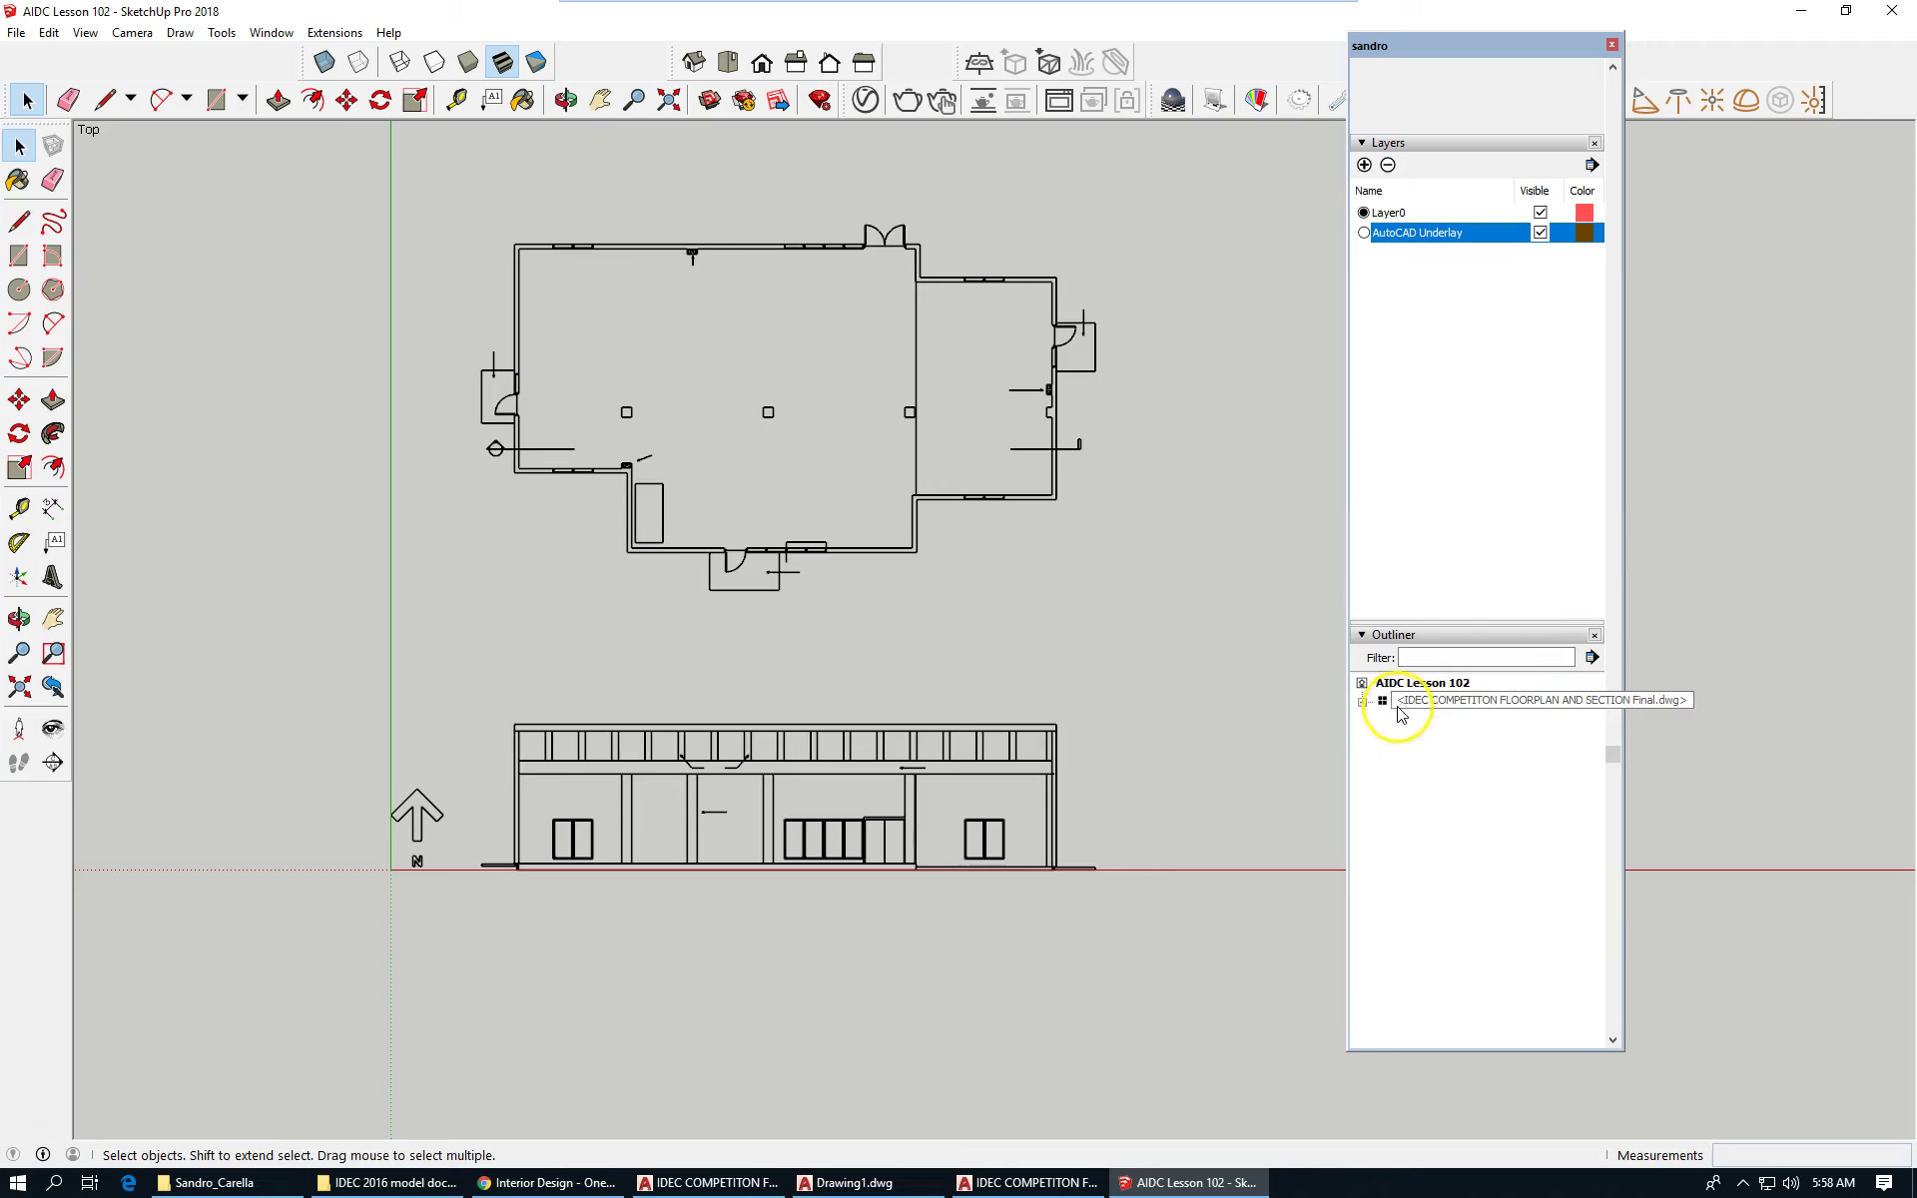
{"action": "left_click", "coordinate": [1364, 702]}
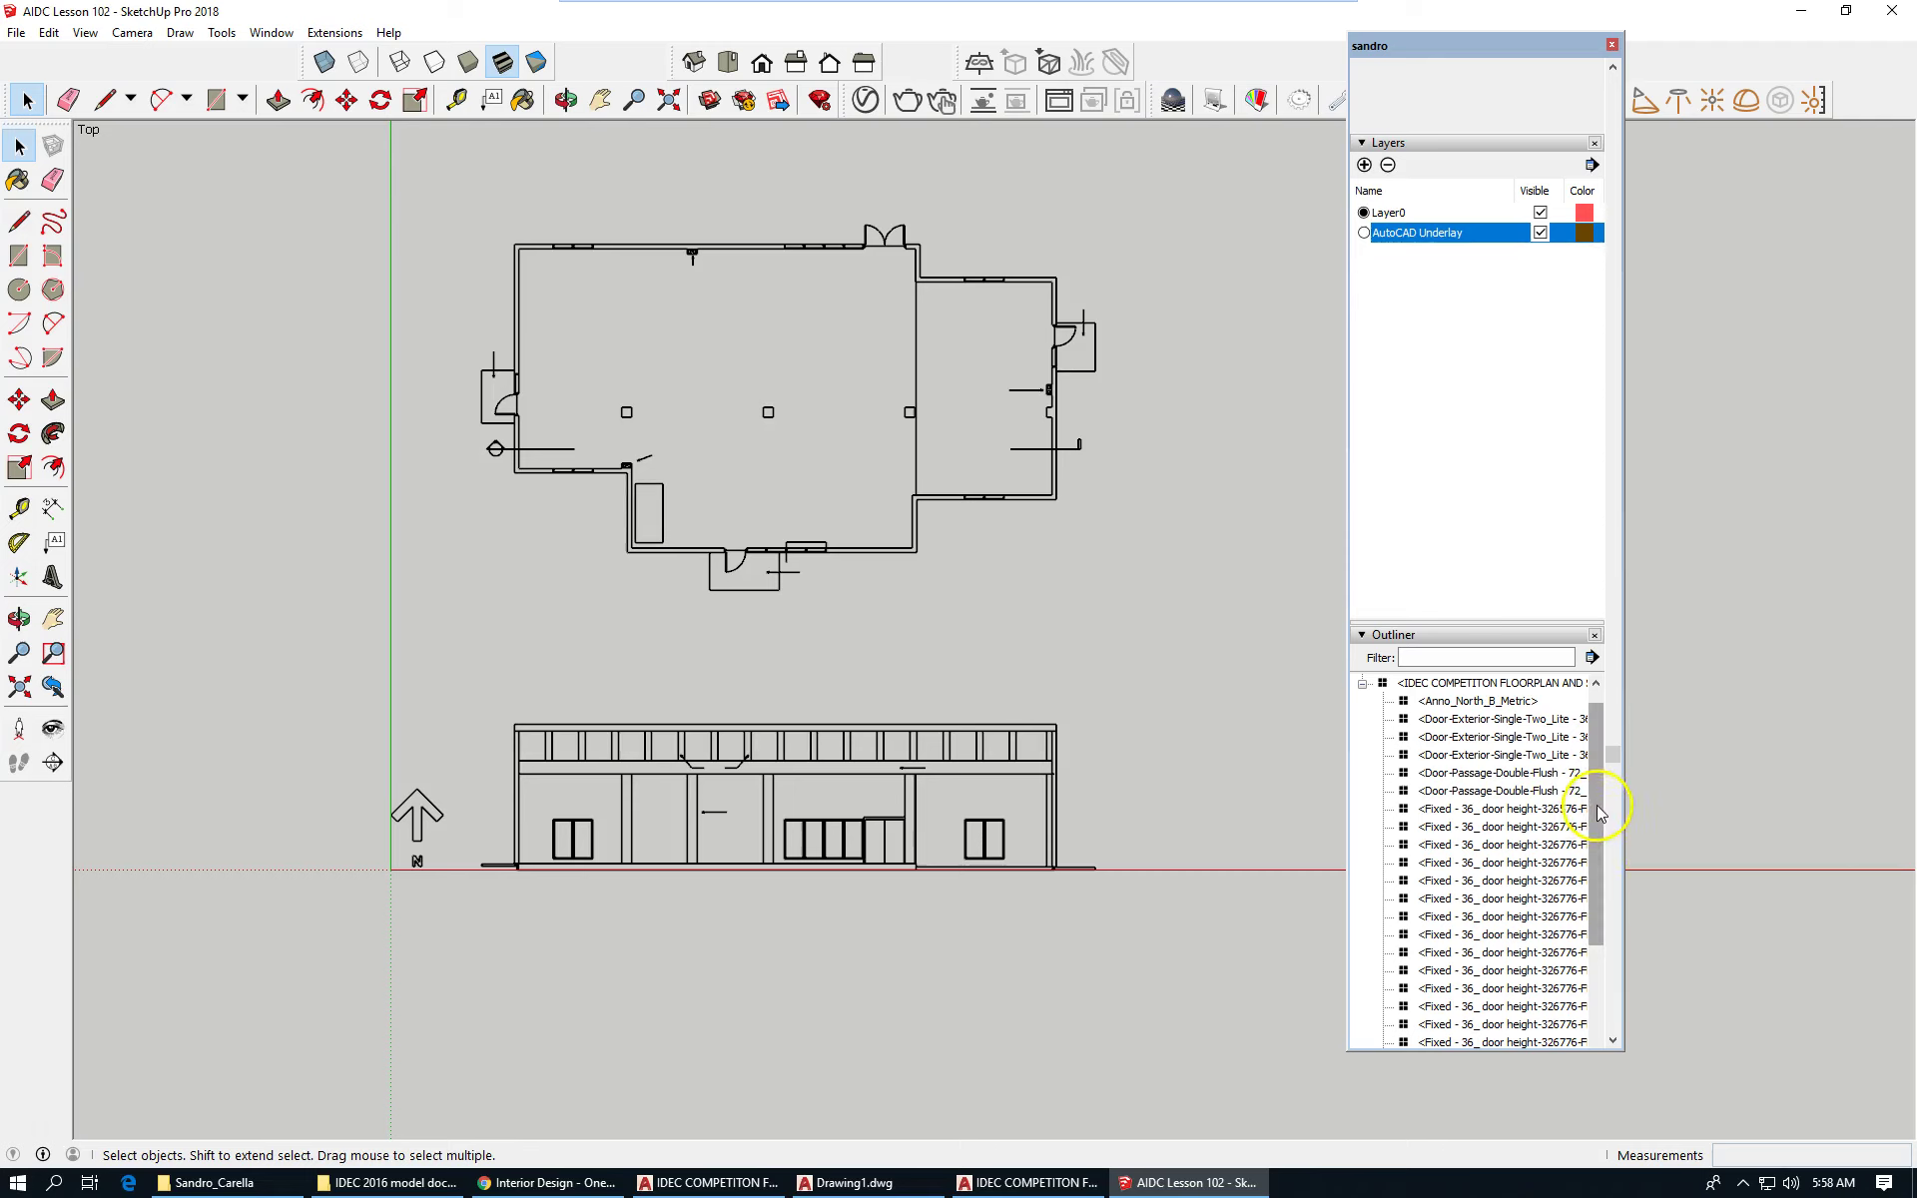
{"action": "scroll", "coordinate": [1596, 804], "scroll_direction": "down", "scroll_amount": 5}
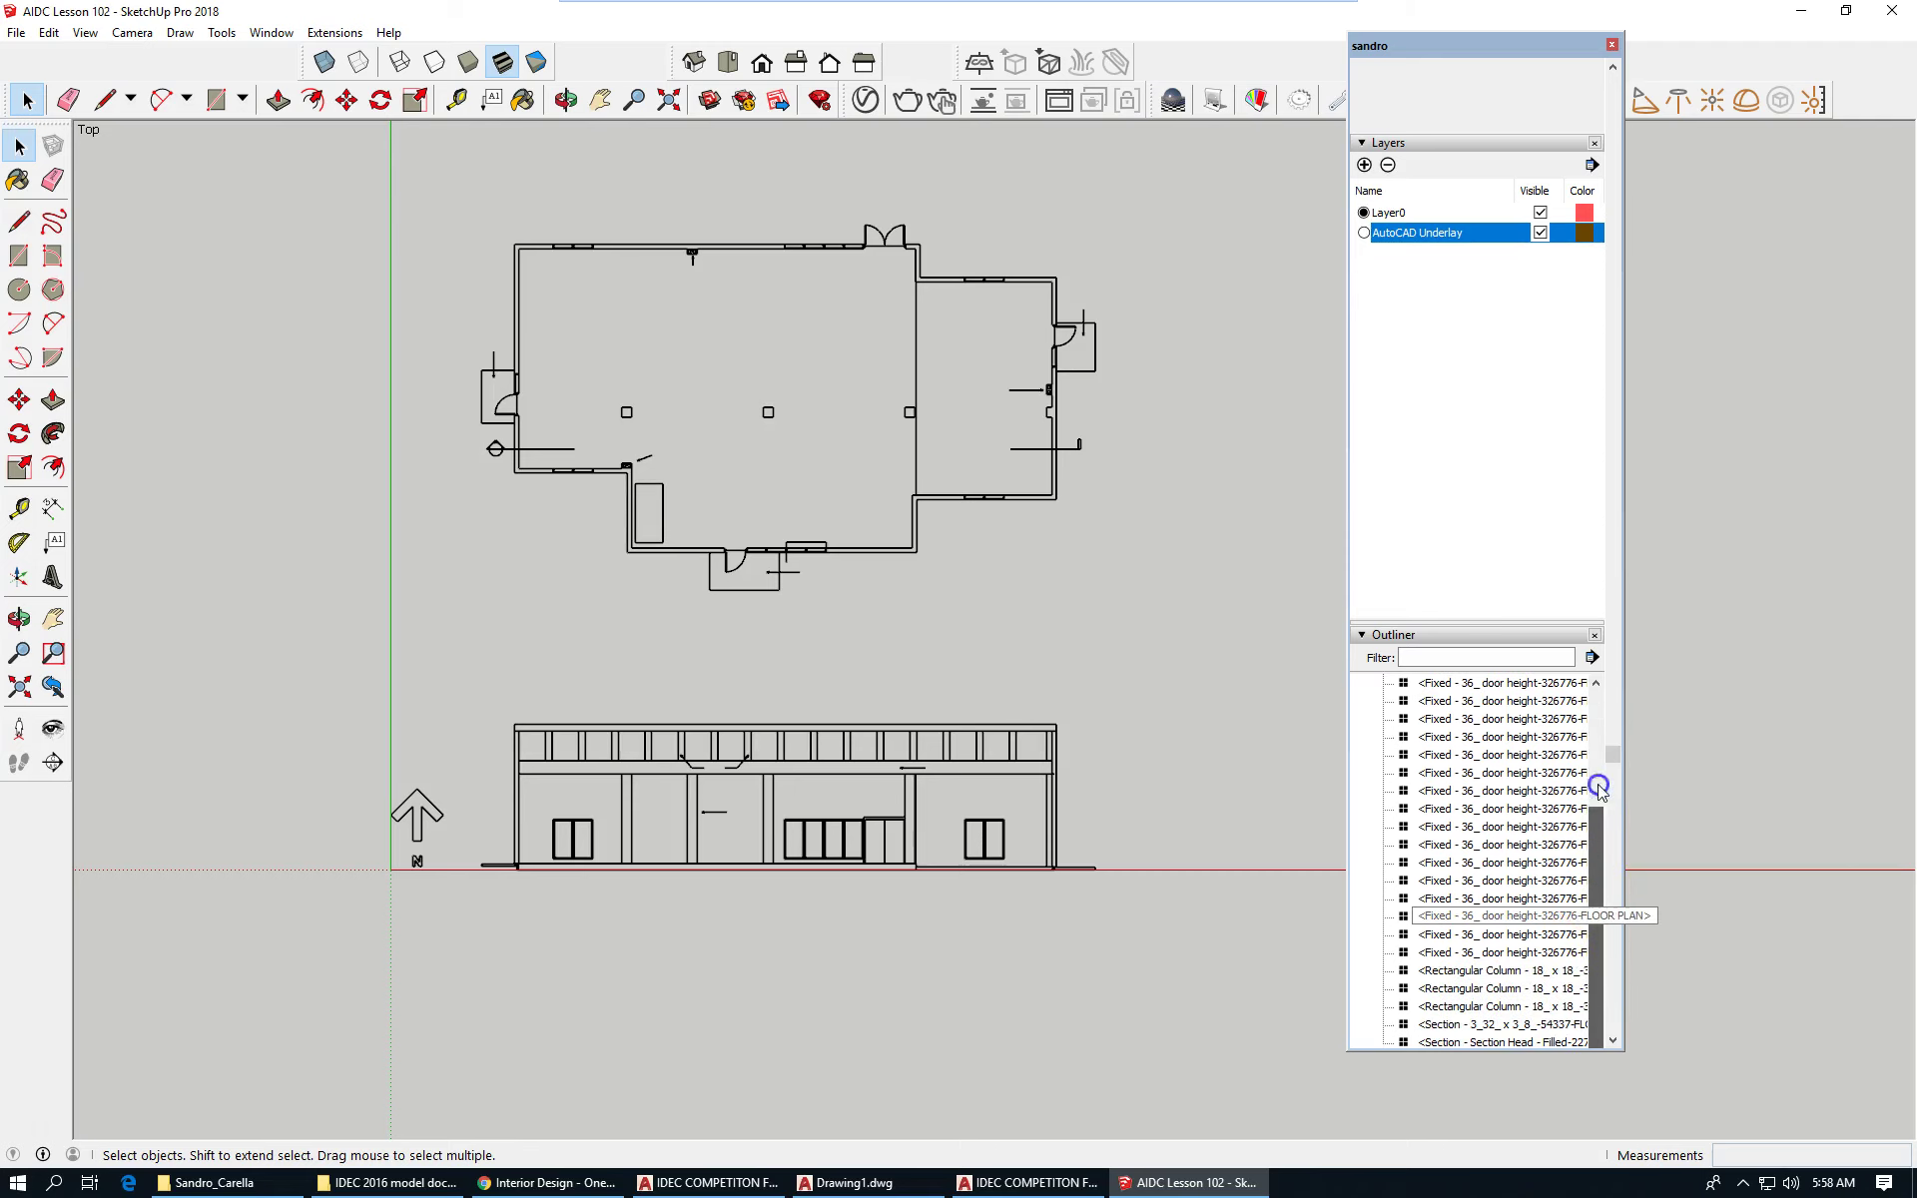
{"action": "left_click_drag", "start_coordinate": [1597, 789], "coordinate": [1599, 699]}
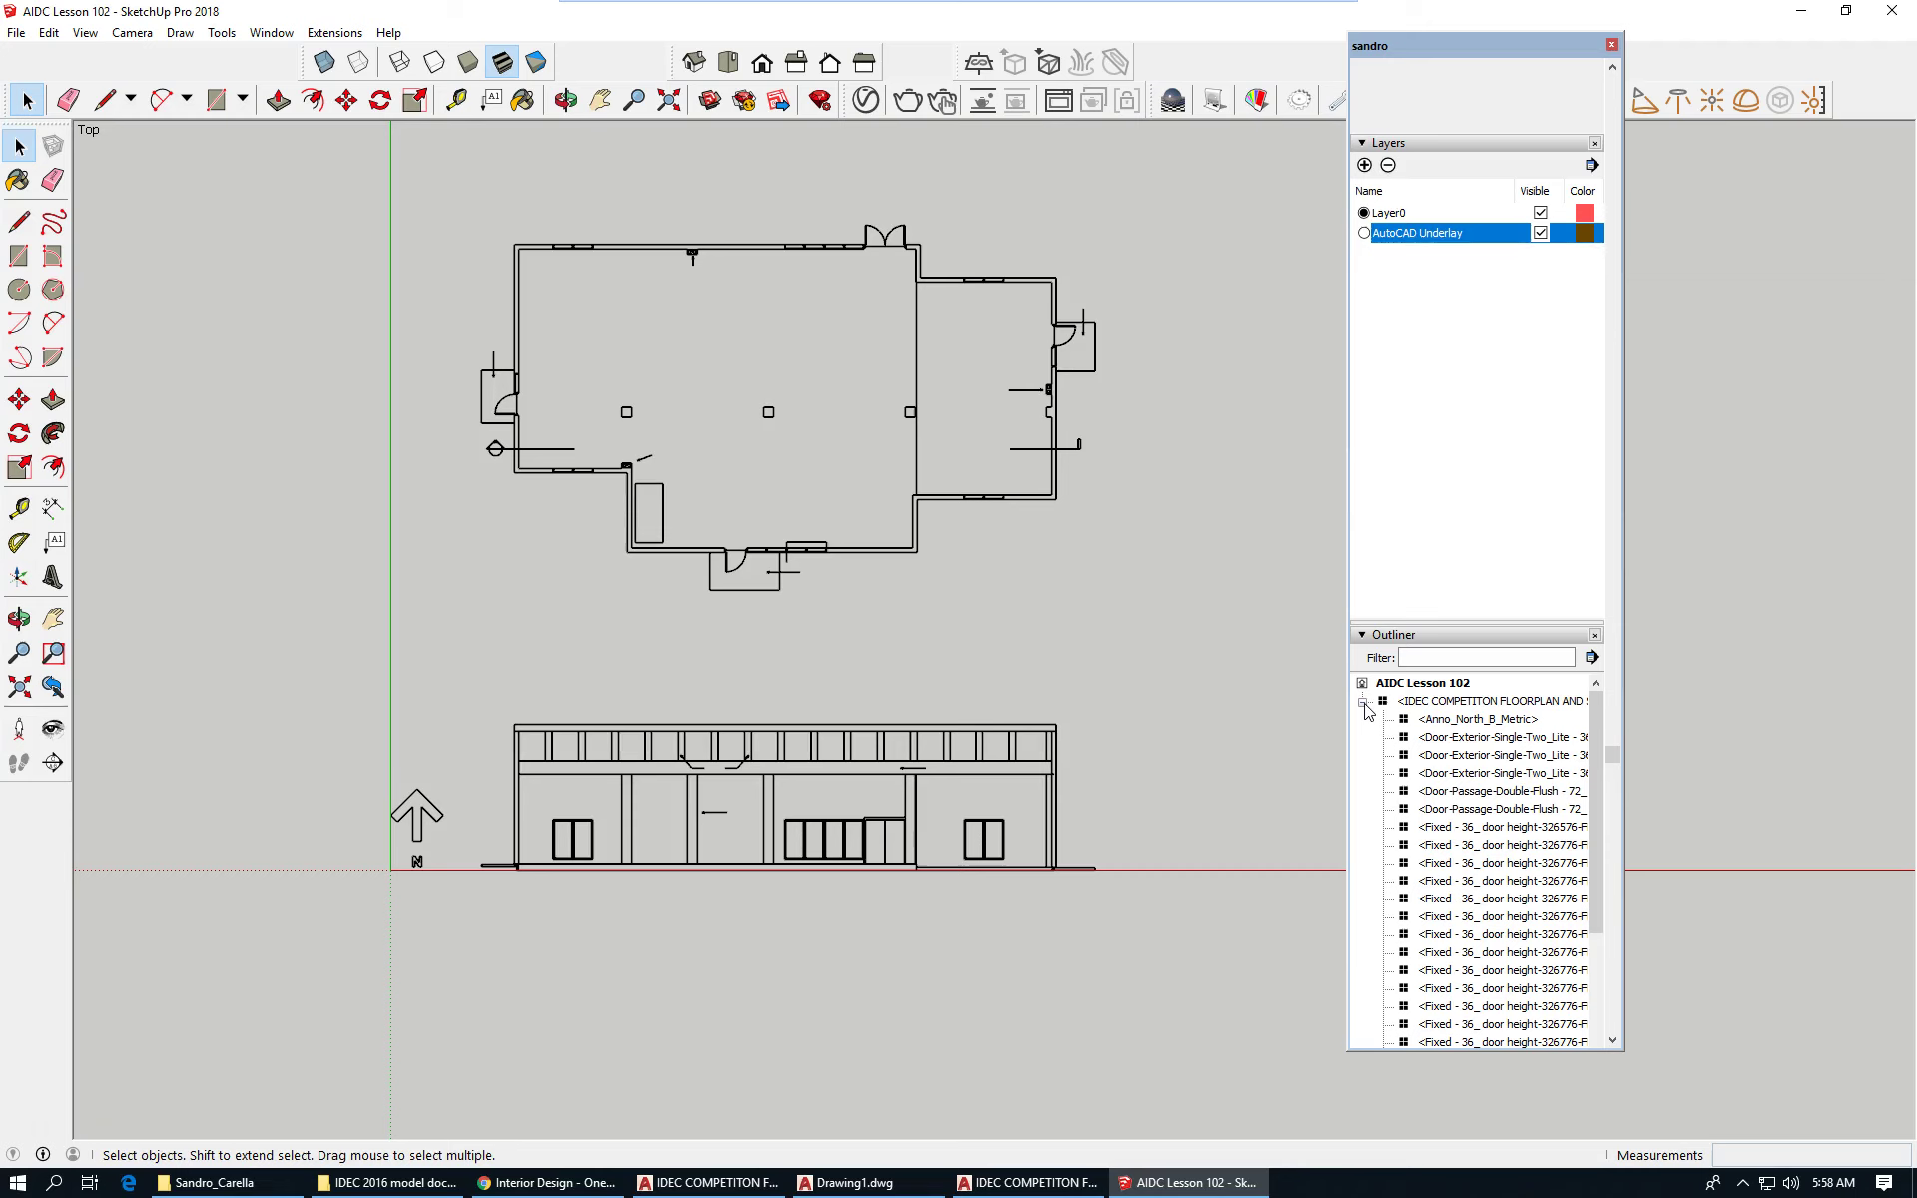
{"action": "left_click", "coordinate": [1466, 754]}
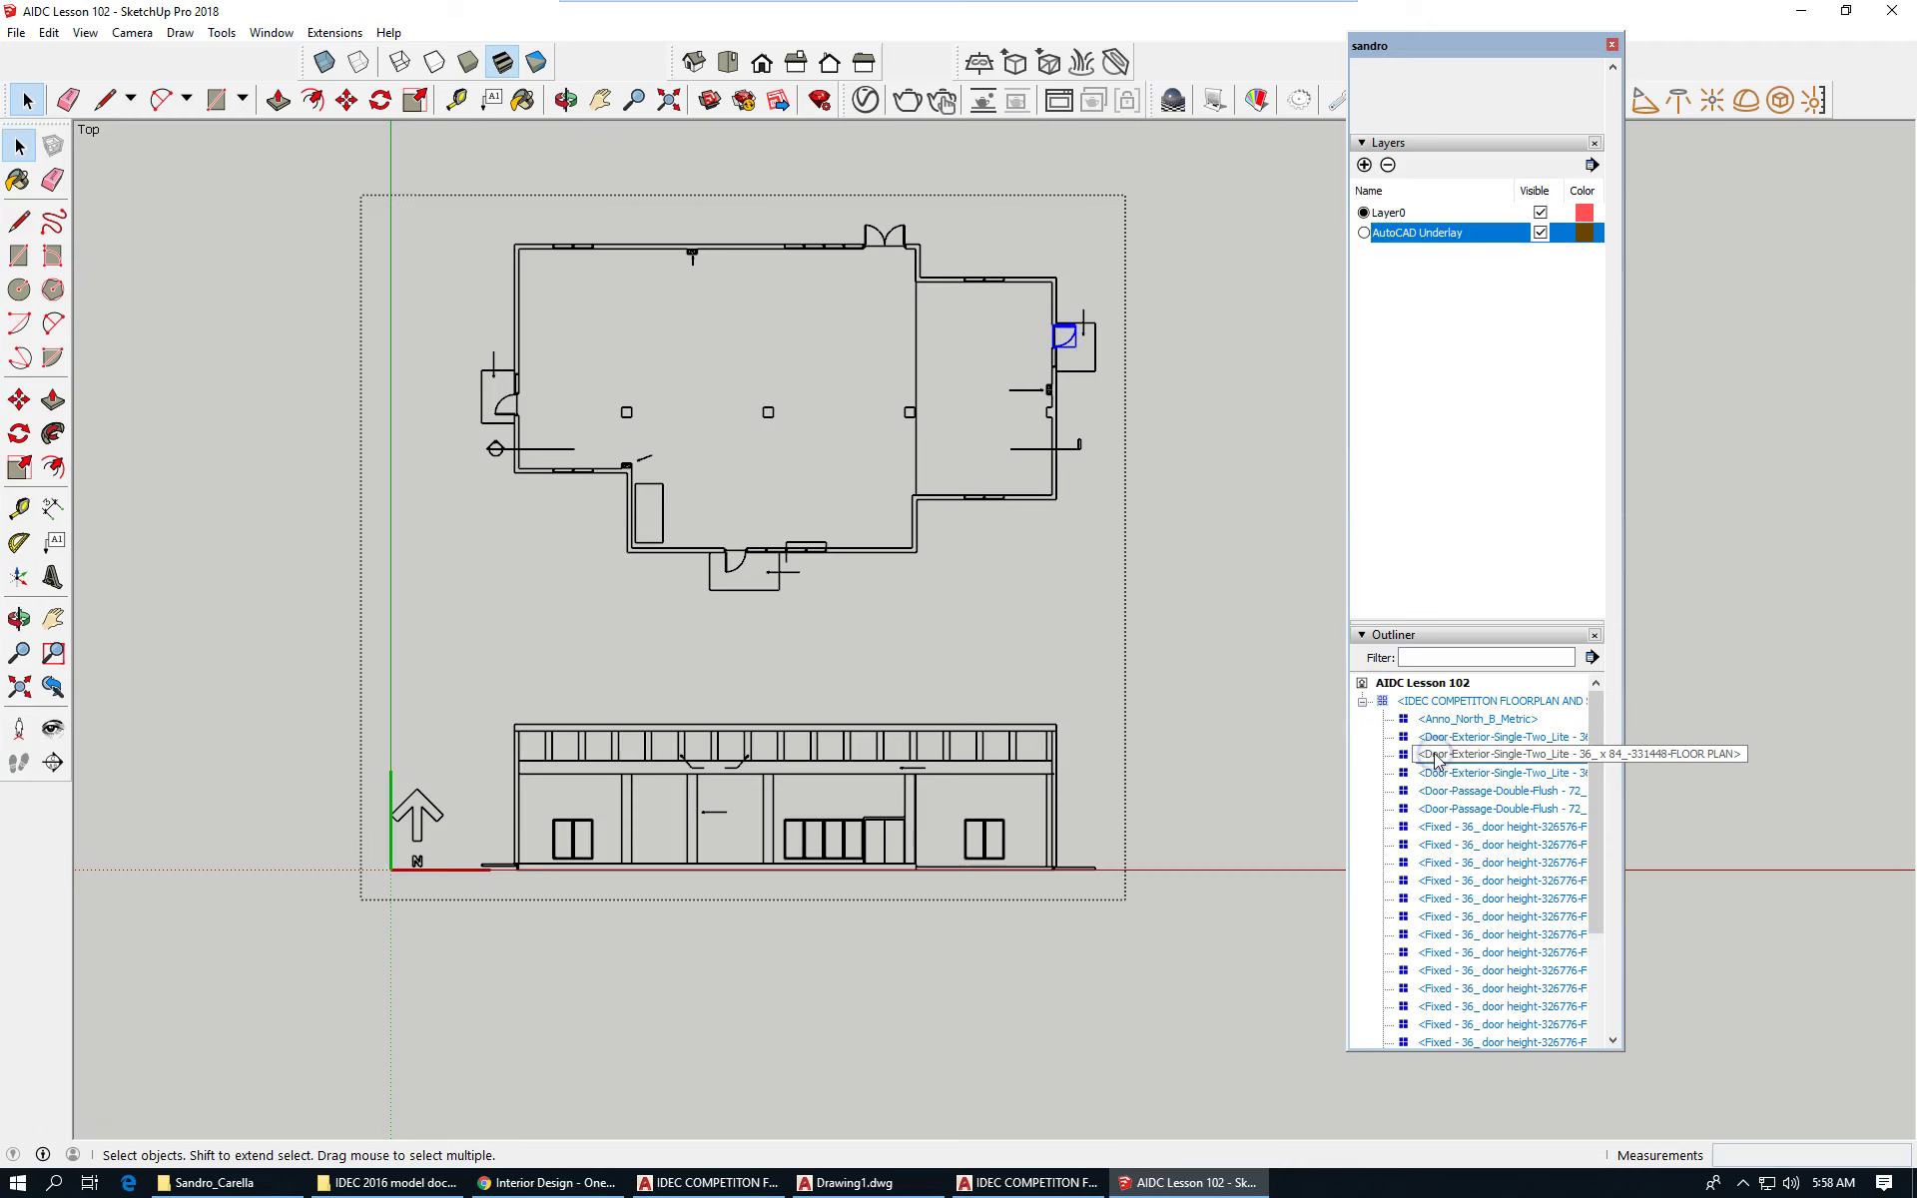
{"action": "left_click", "coordinate": [1459, 826]}
{"action": "left_click", "coordinate": [1461, 879]}
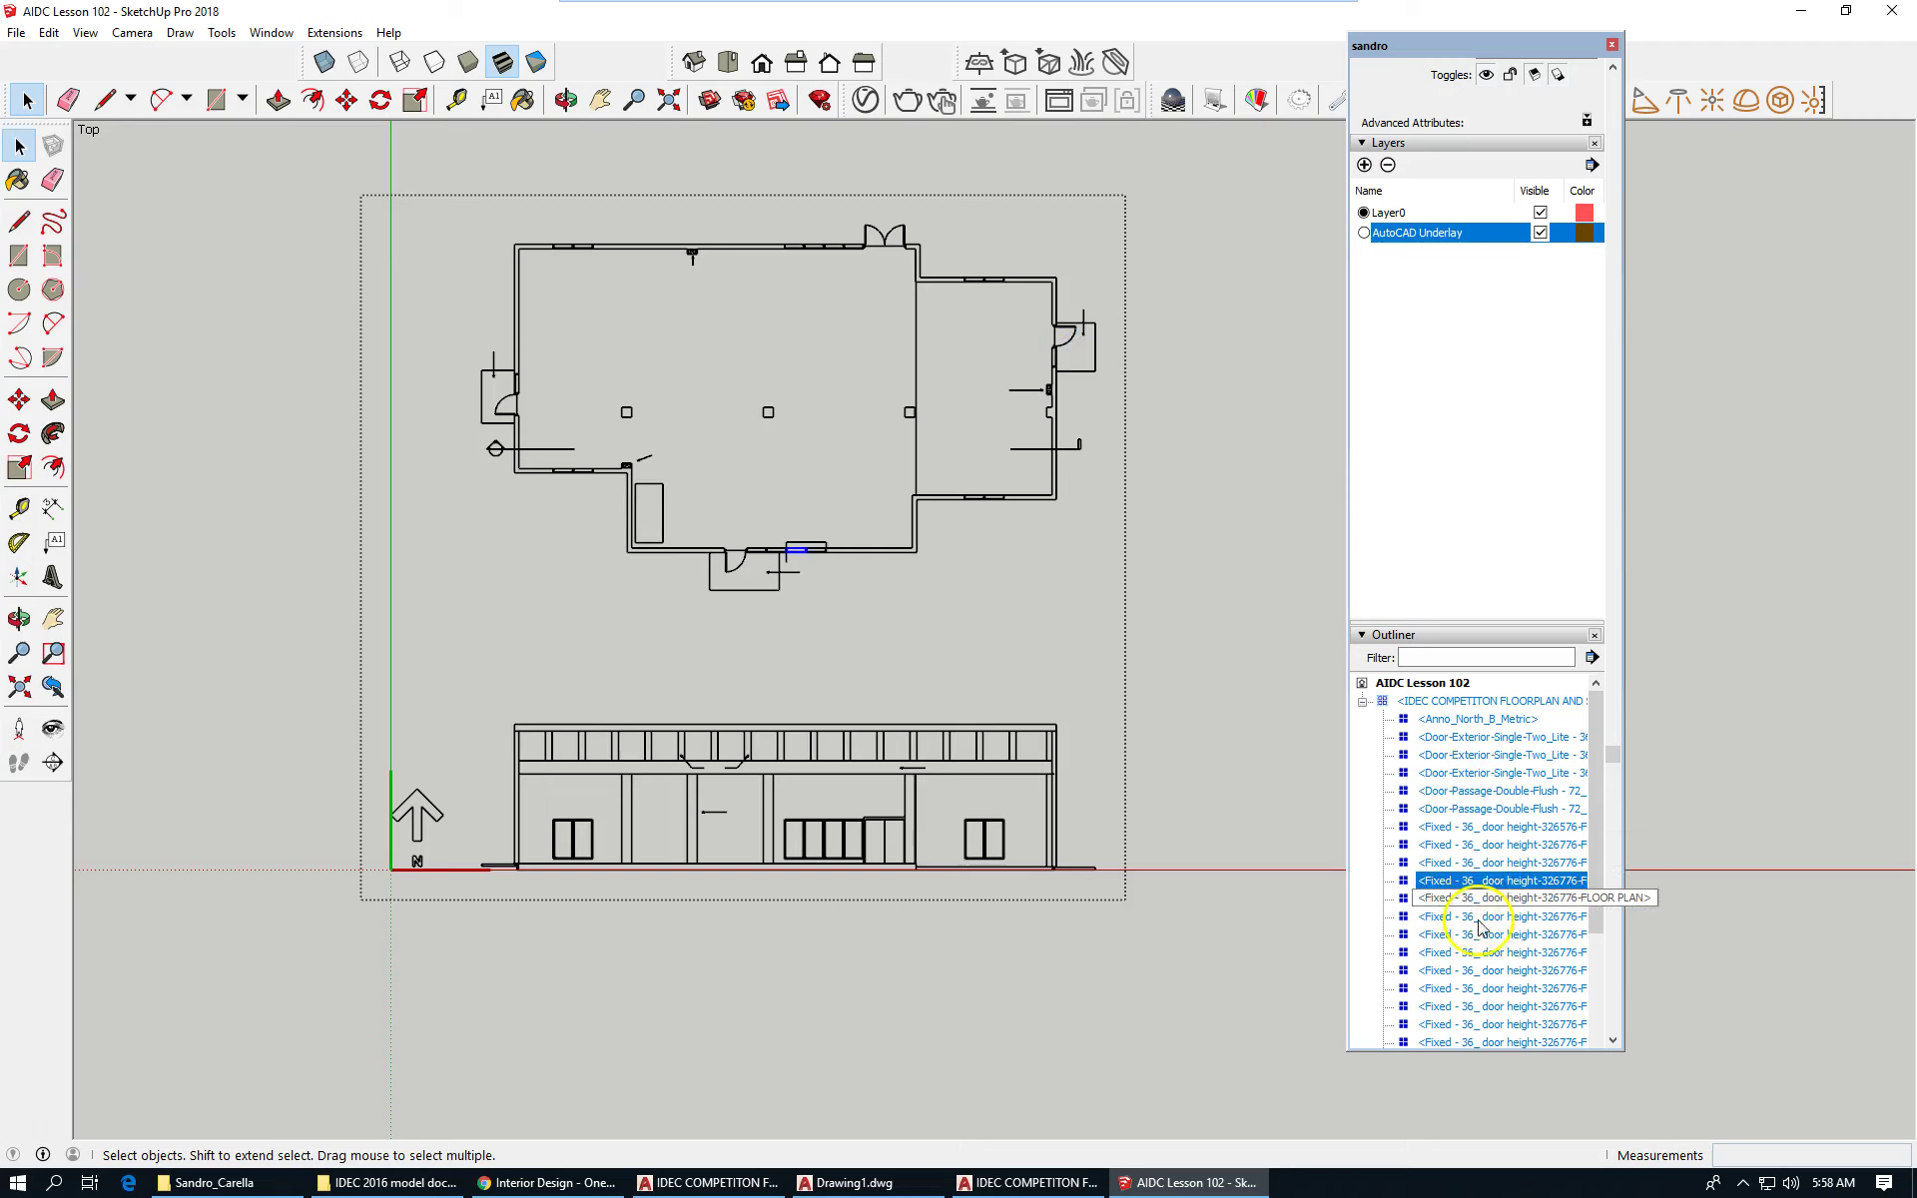
{"action": "left_click", "coordinate": [1478, 951]}
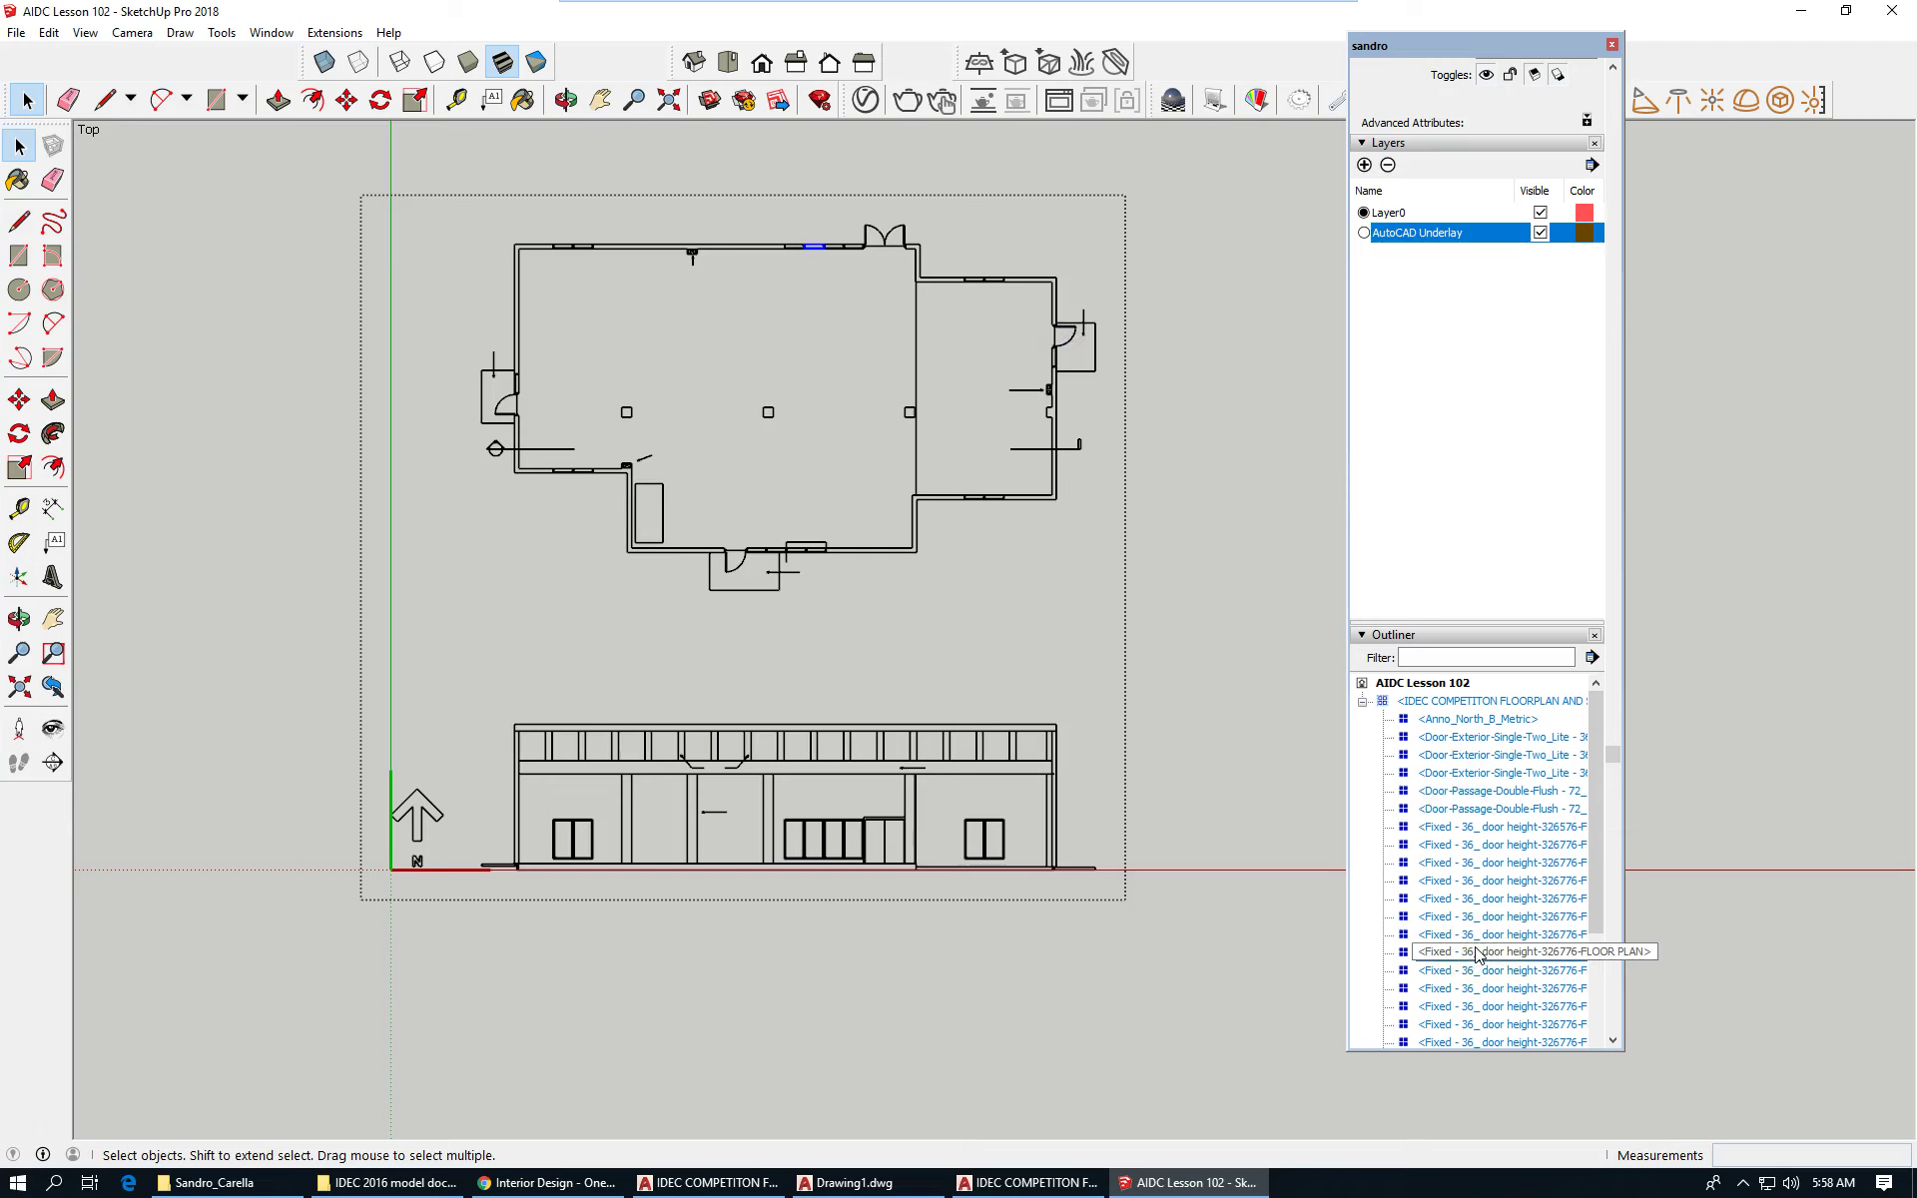
{"action": "left_click", "coordinate": [1452, 988]}
{"action": "scroll", "coordinate": [1481, 916], "scroll_direction": "down", "scroll_amount": 3}
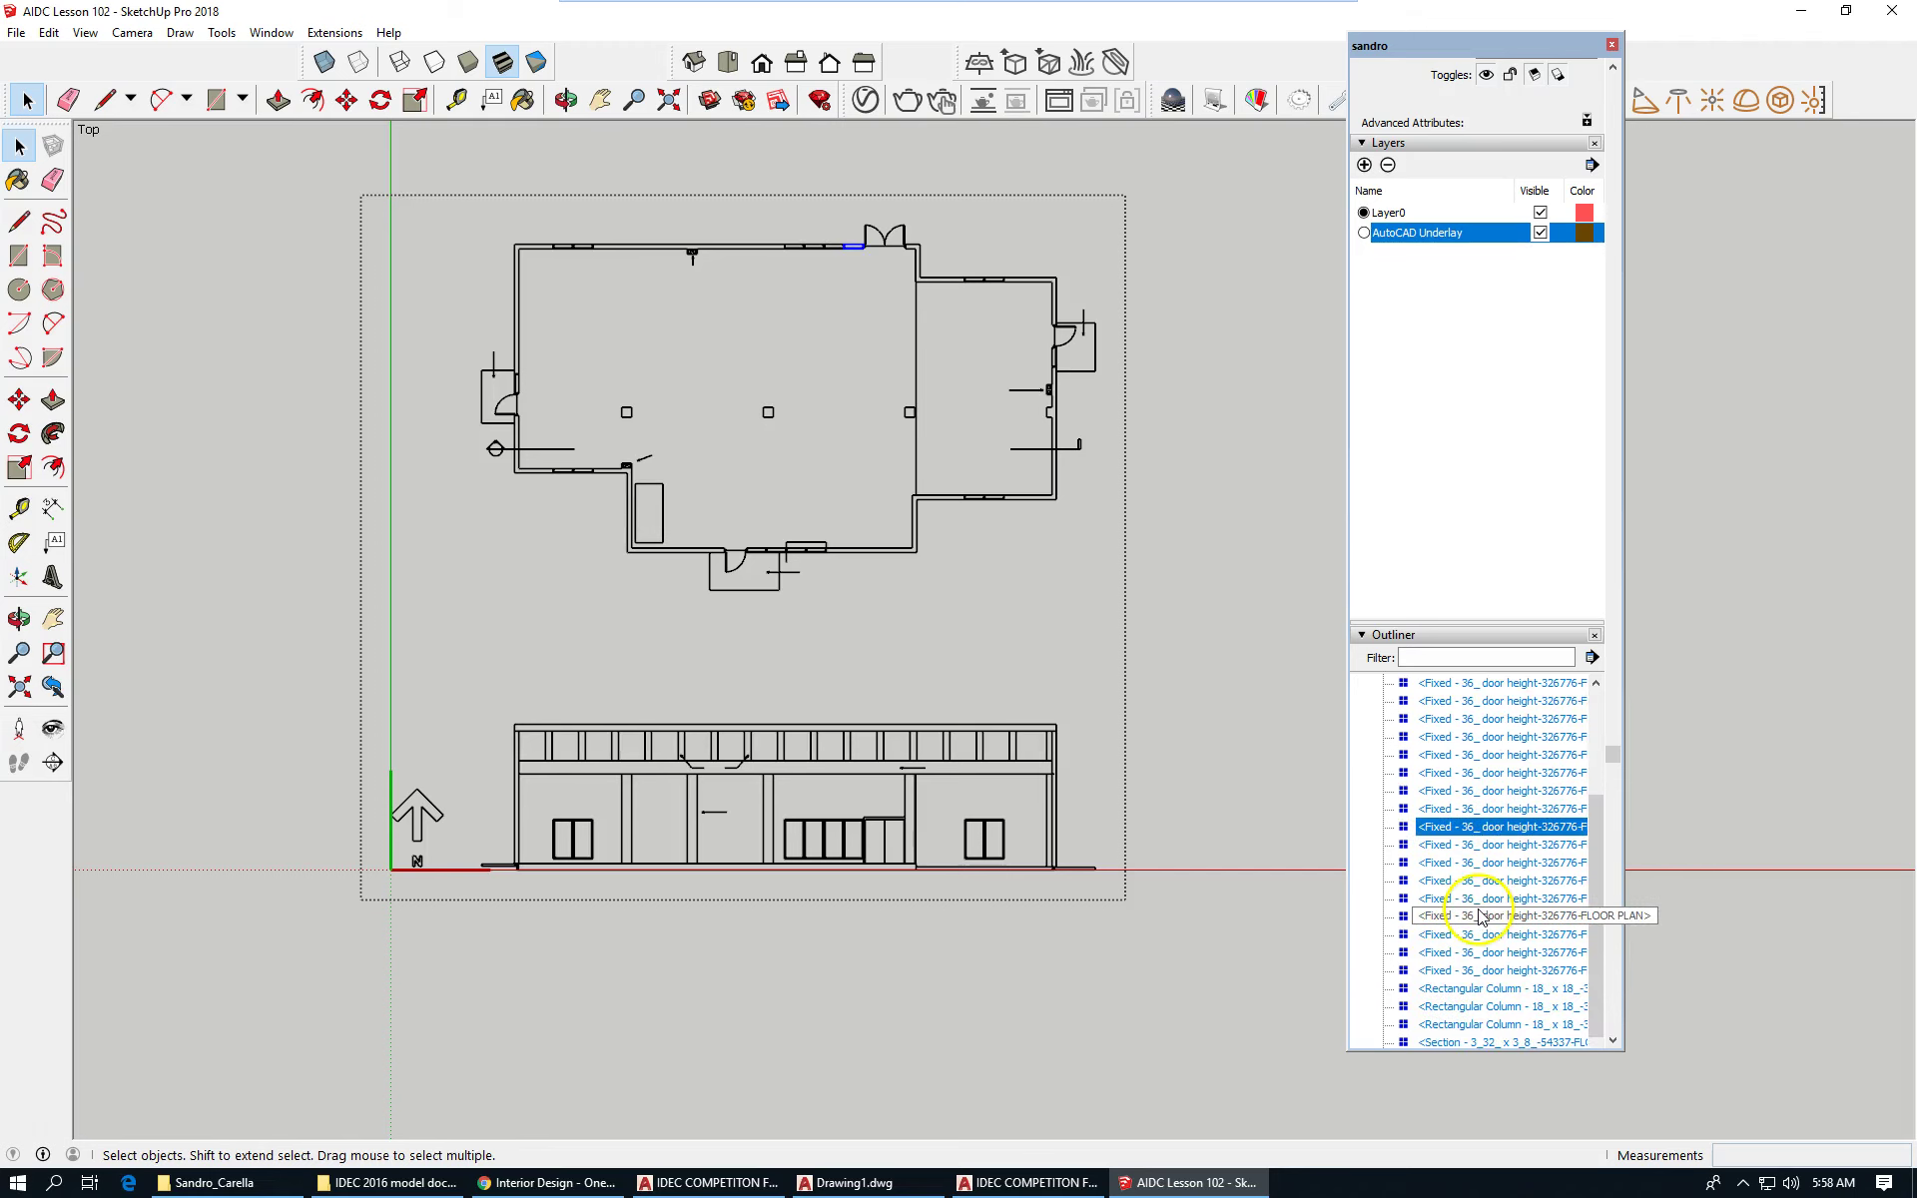
{"action": "scroll", "coordinate": [1481, 919], "scroll_direction": "down", "scroll_amount": 2}
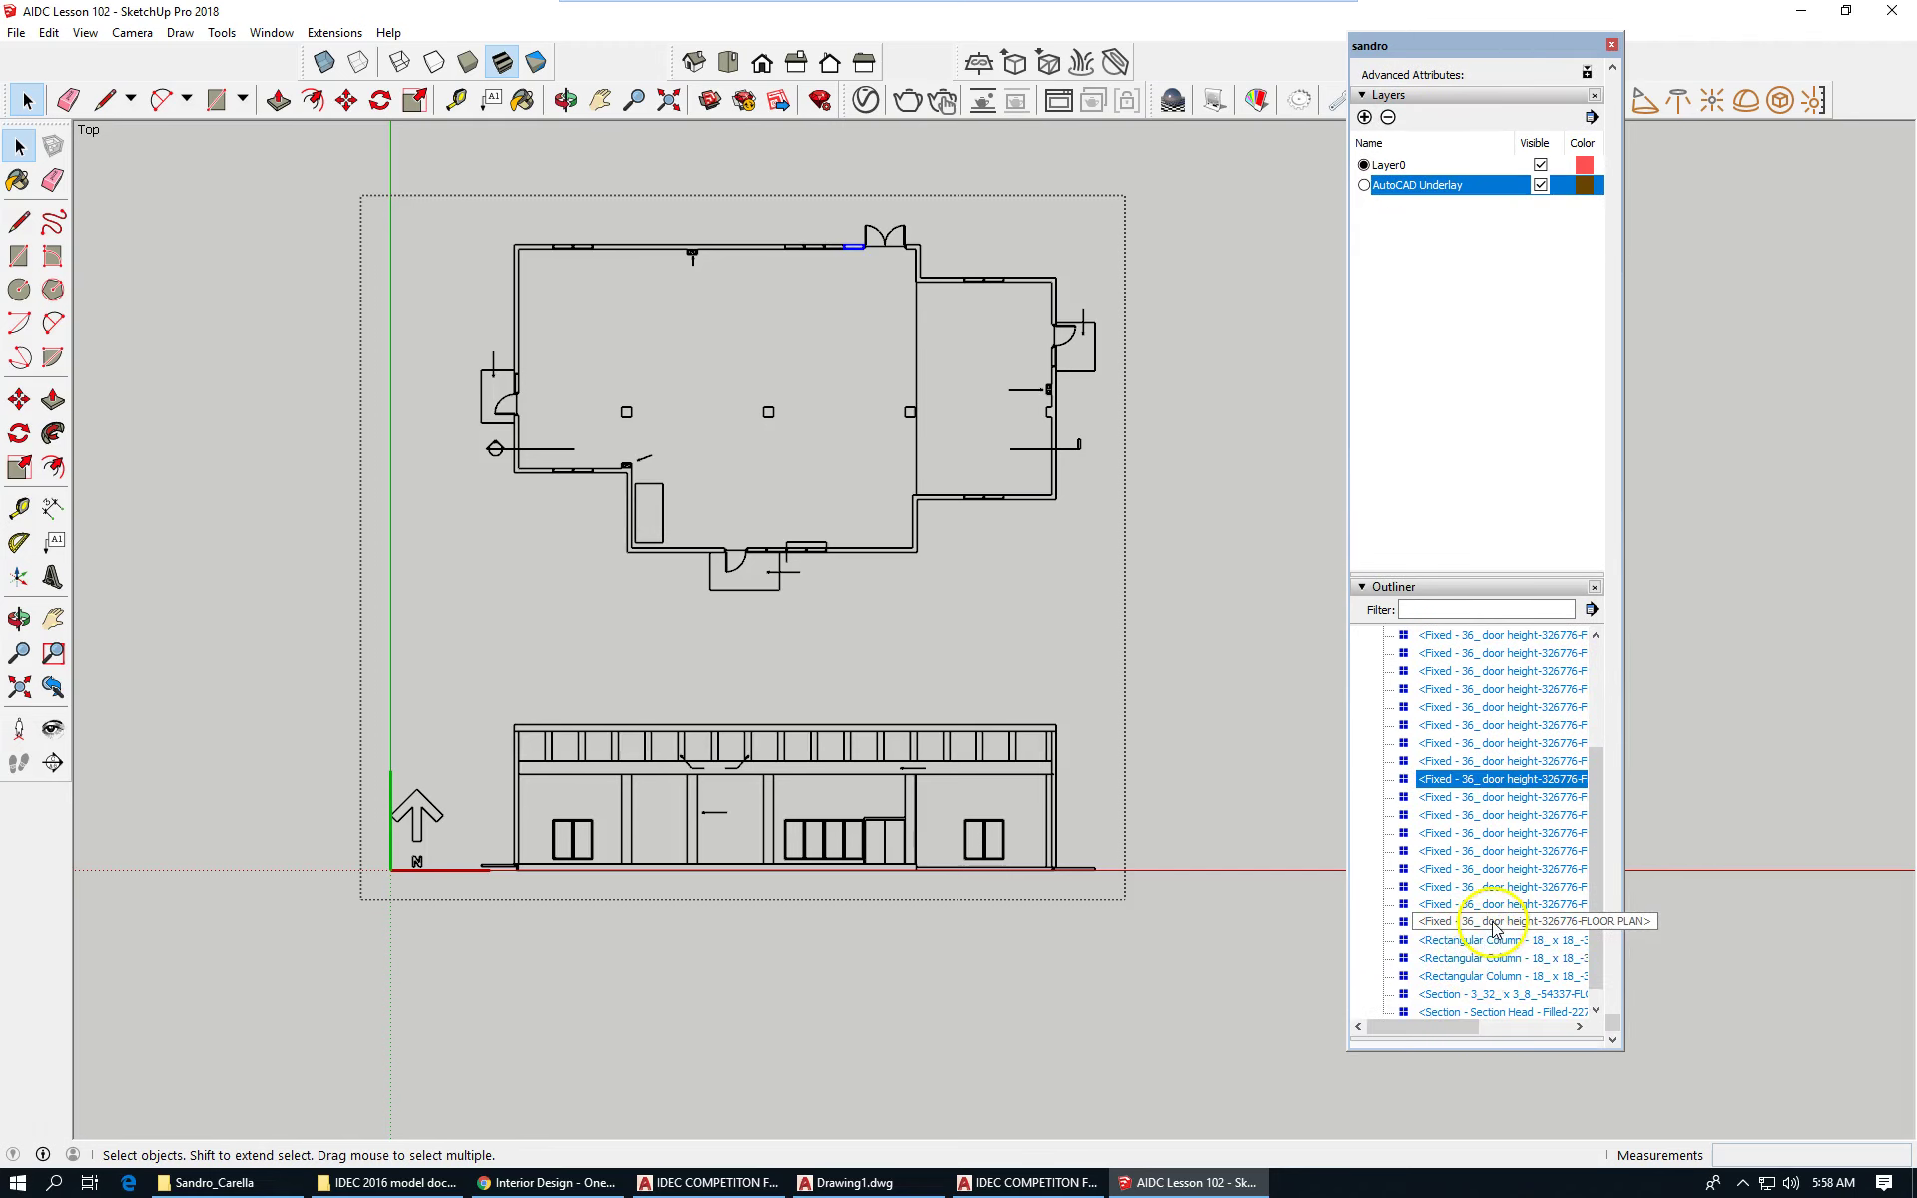
{"action": "scroll", "coordinate": [1492, 924], "scroll_direction": "up", "scroll_amount": 10}
{"action": "scroll", "coordinate": [1497, 898], "scroll_direction": "down", "scroll_amount": 2}
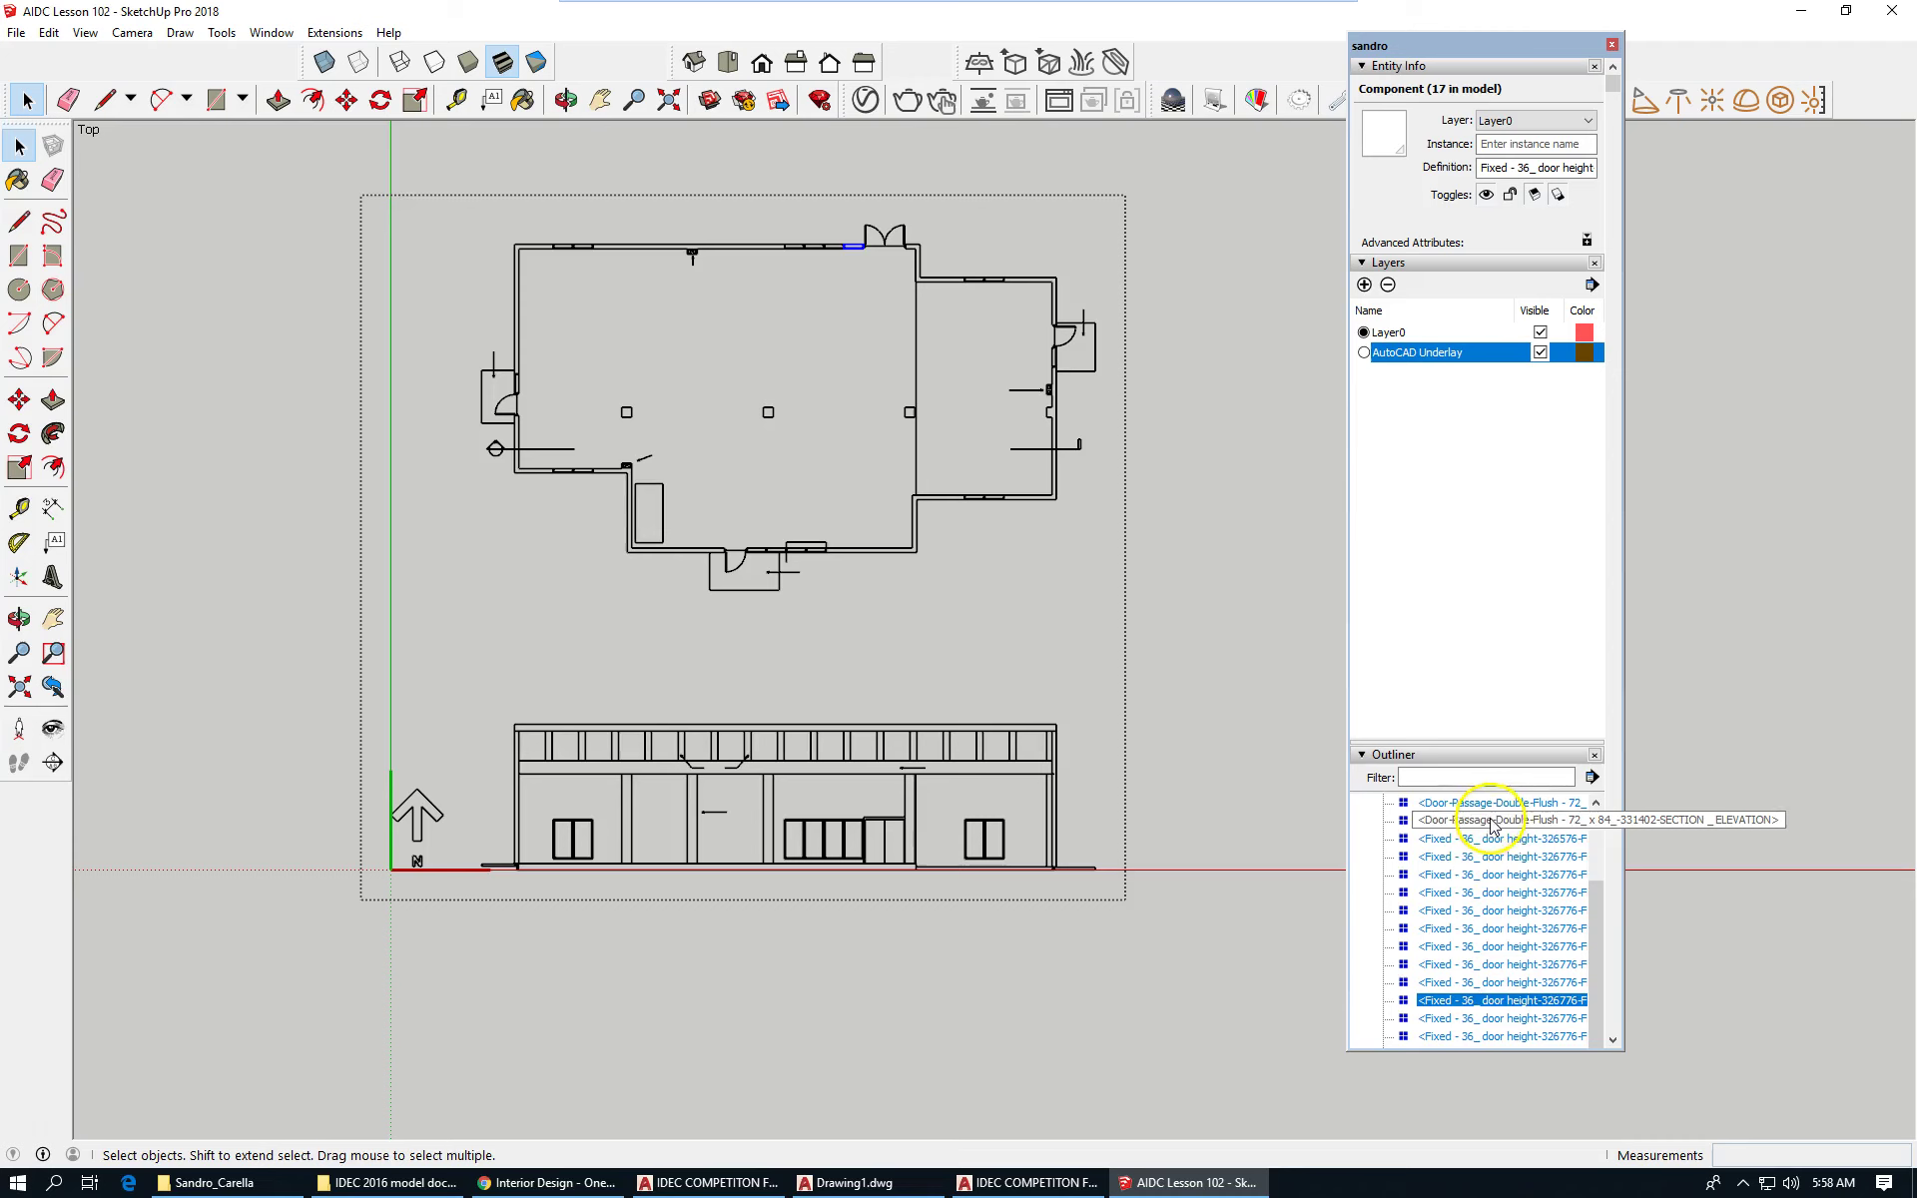
{"action": "scroll", "coordinate": [1495, 829], "scroll_direction": "up", "scroll_amount": 2}
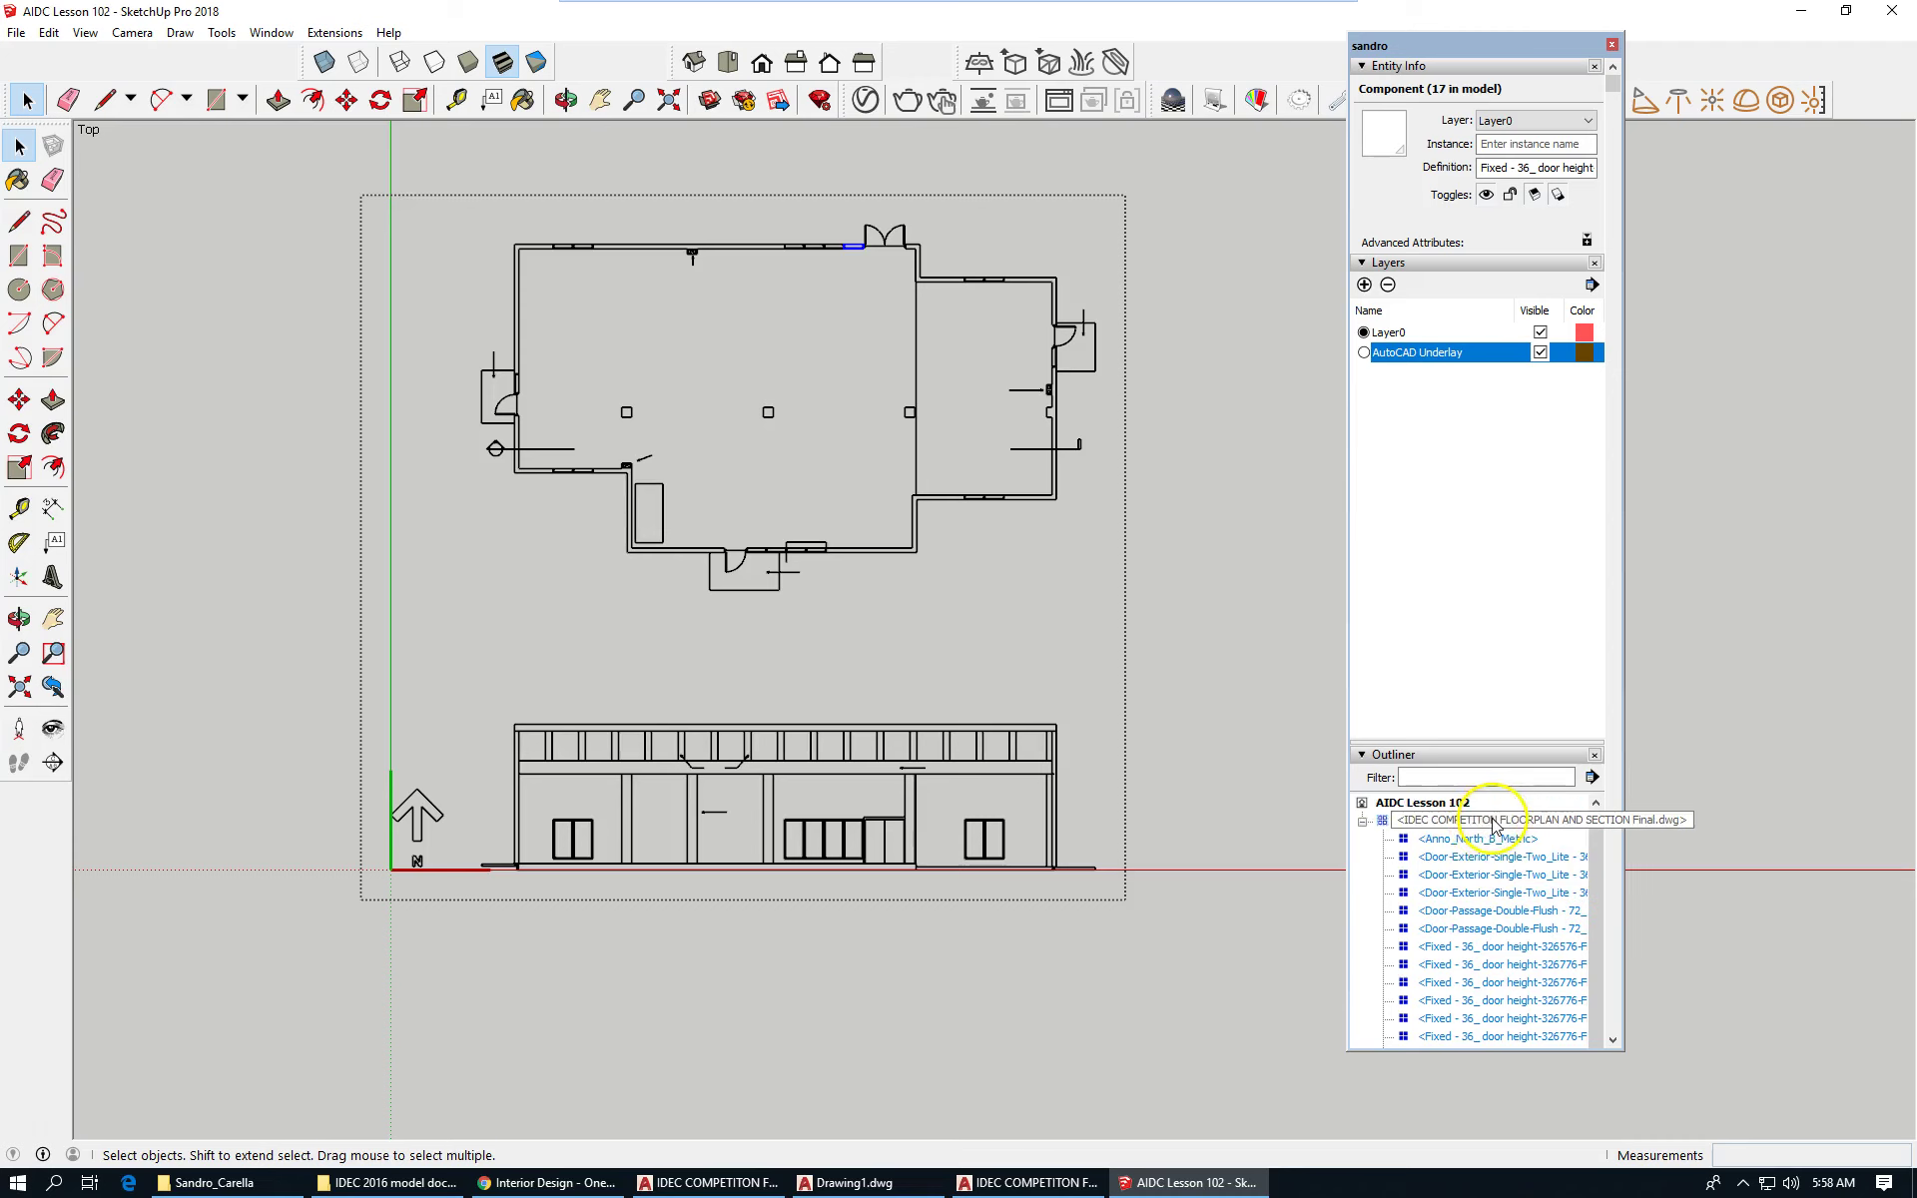
{"action": "left_click", "coordinate": [1364, 825]}
{"action": "left_click", "coordinate": [1465, 819]}
{"action": "left_click", "coordinate": [1465, 805]}
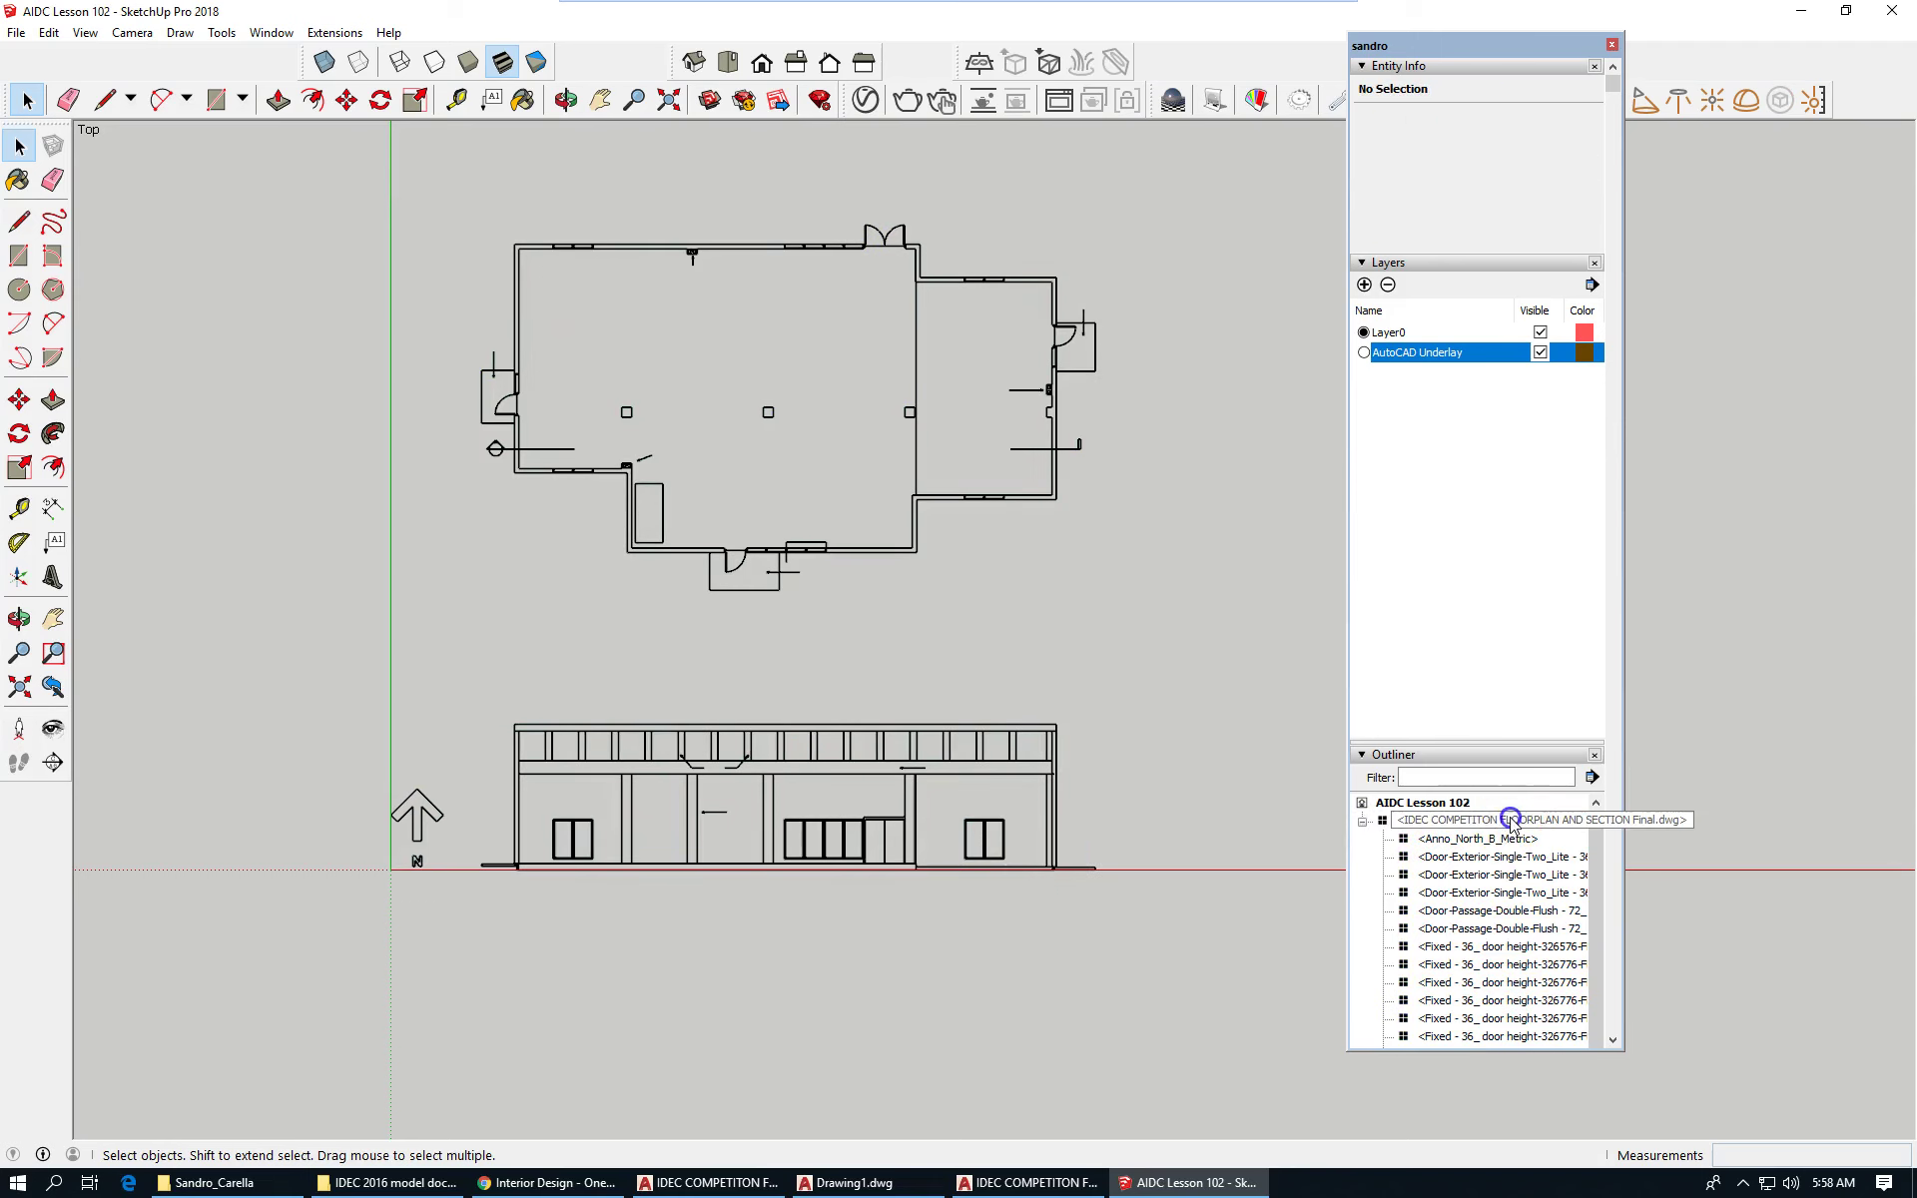
{"action": "left_click", "coordinate": [1509, 821]}
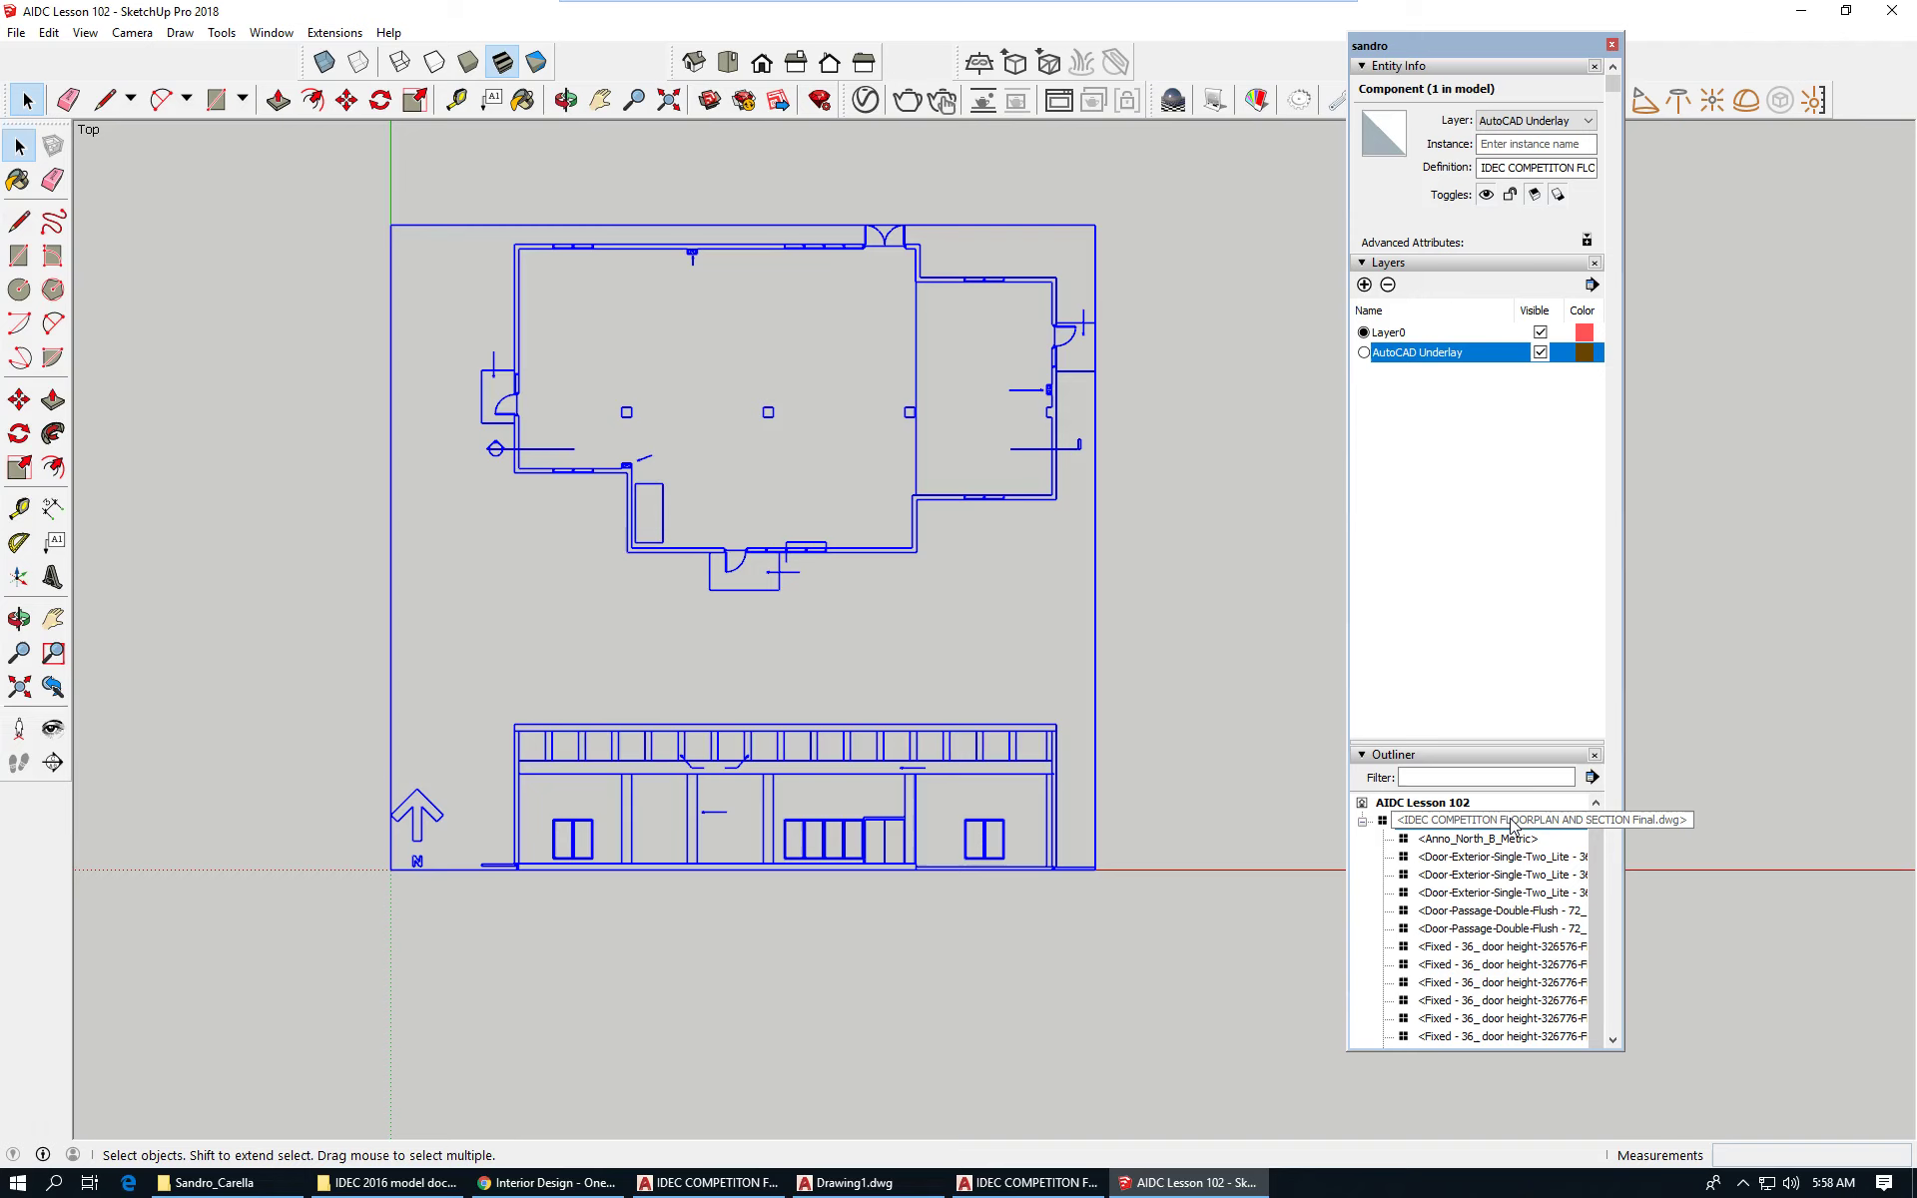
{"action": "scroll", "coordinate": [1575, 929], "scroll_direction": "down", "scroll_amount": 6}
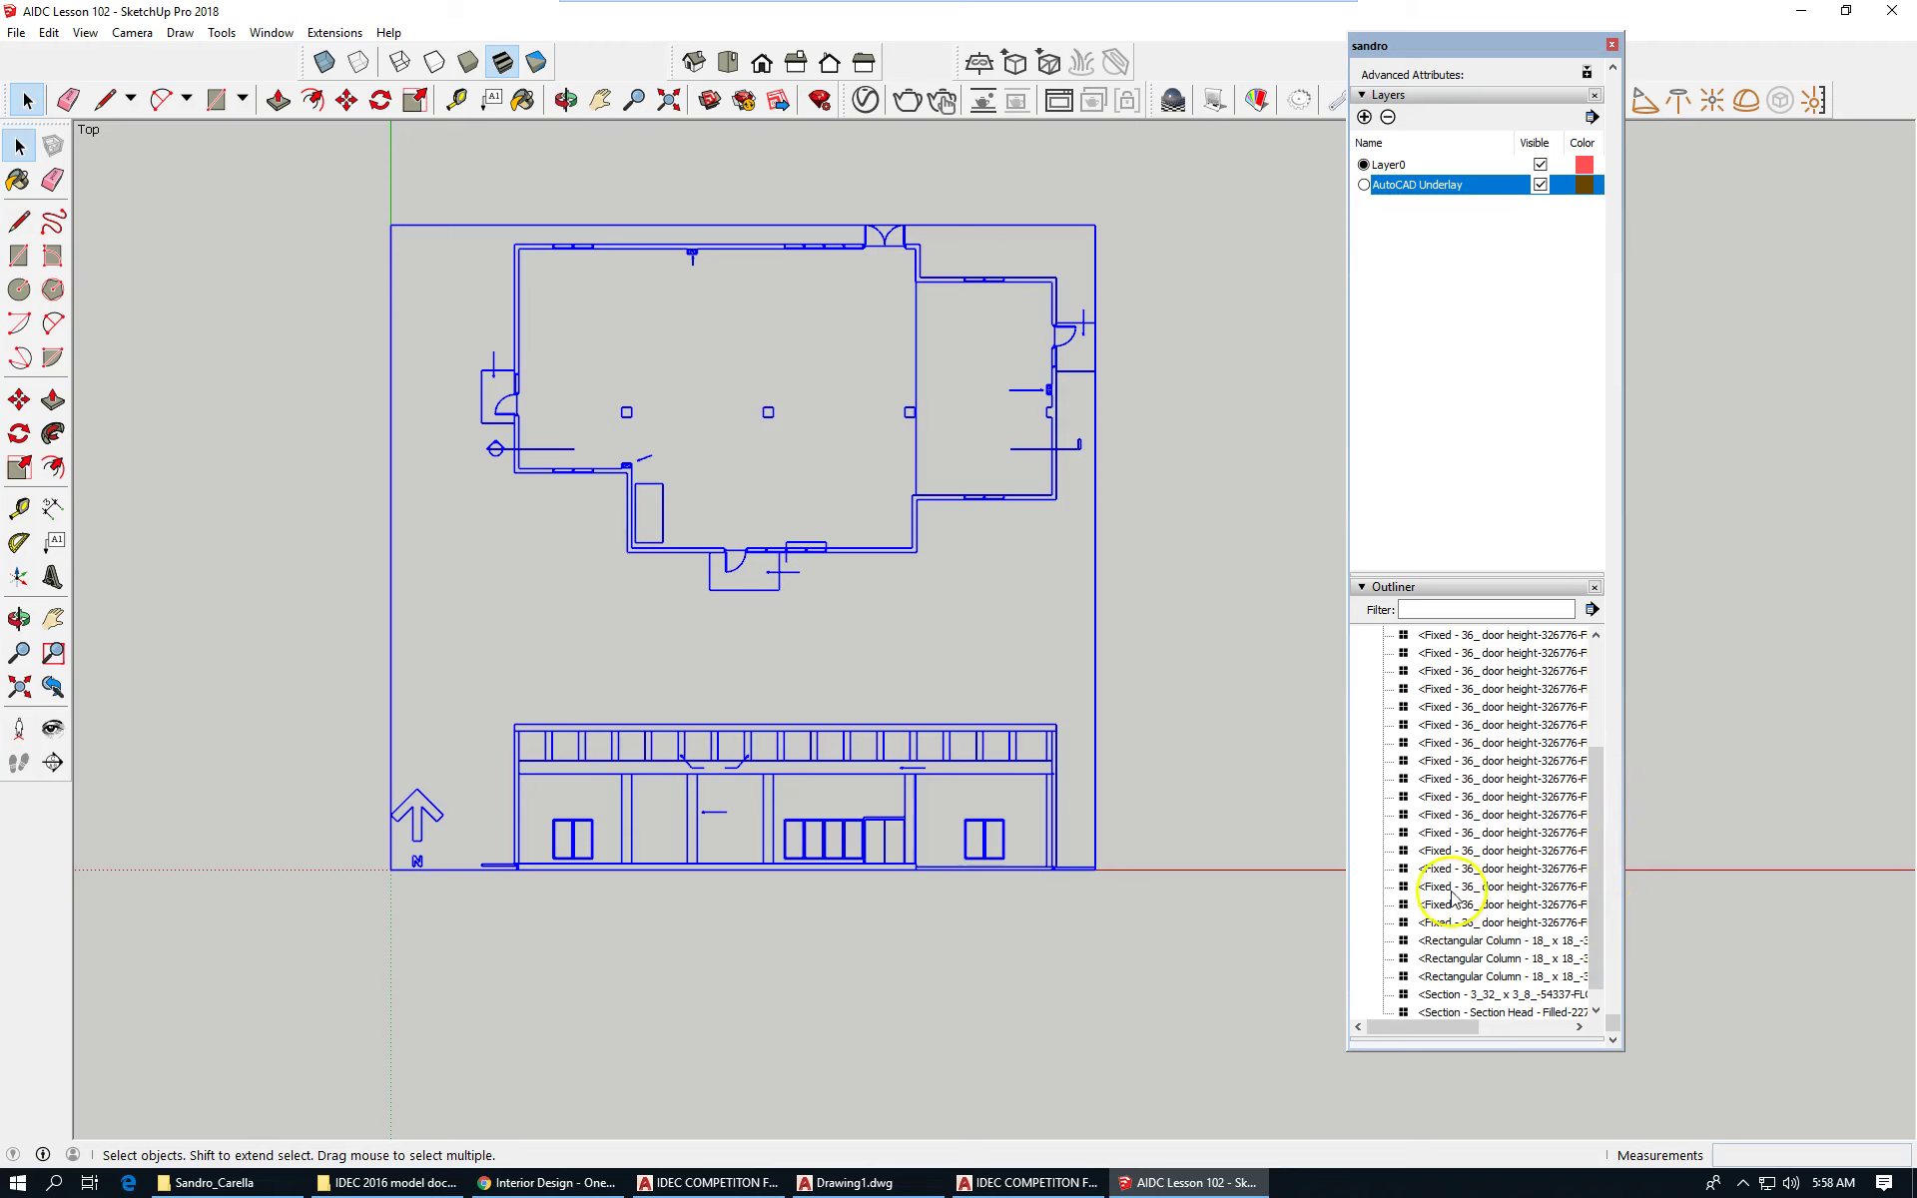
{"action": "left_click", "coordinate": [1208, 745]}
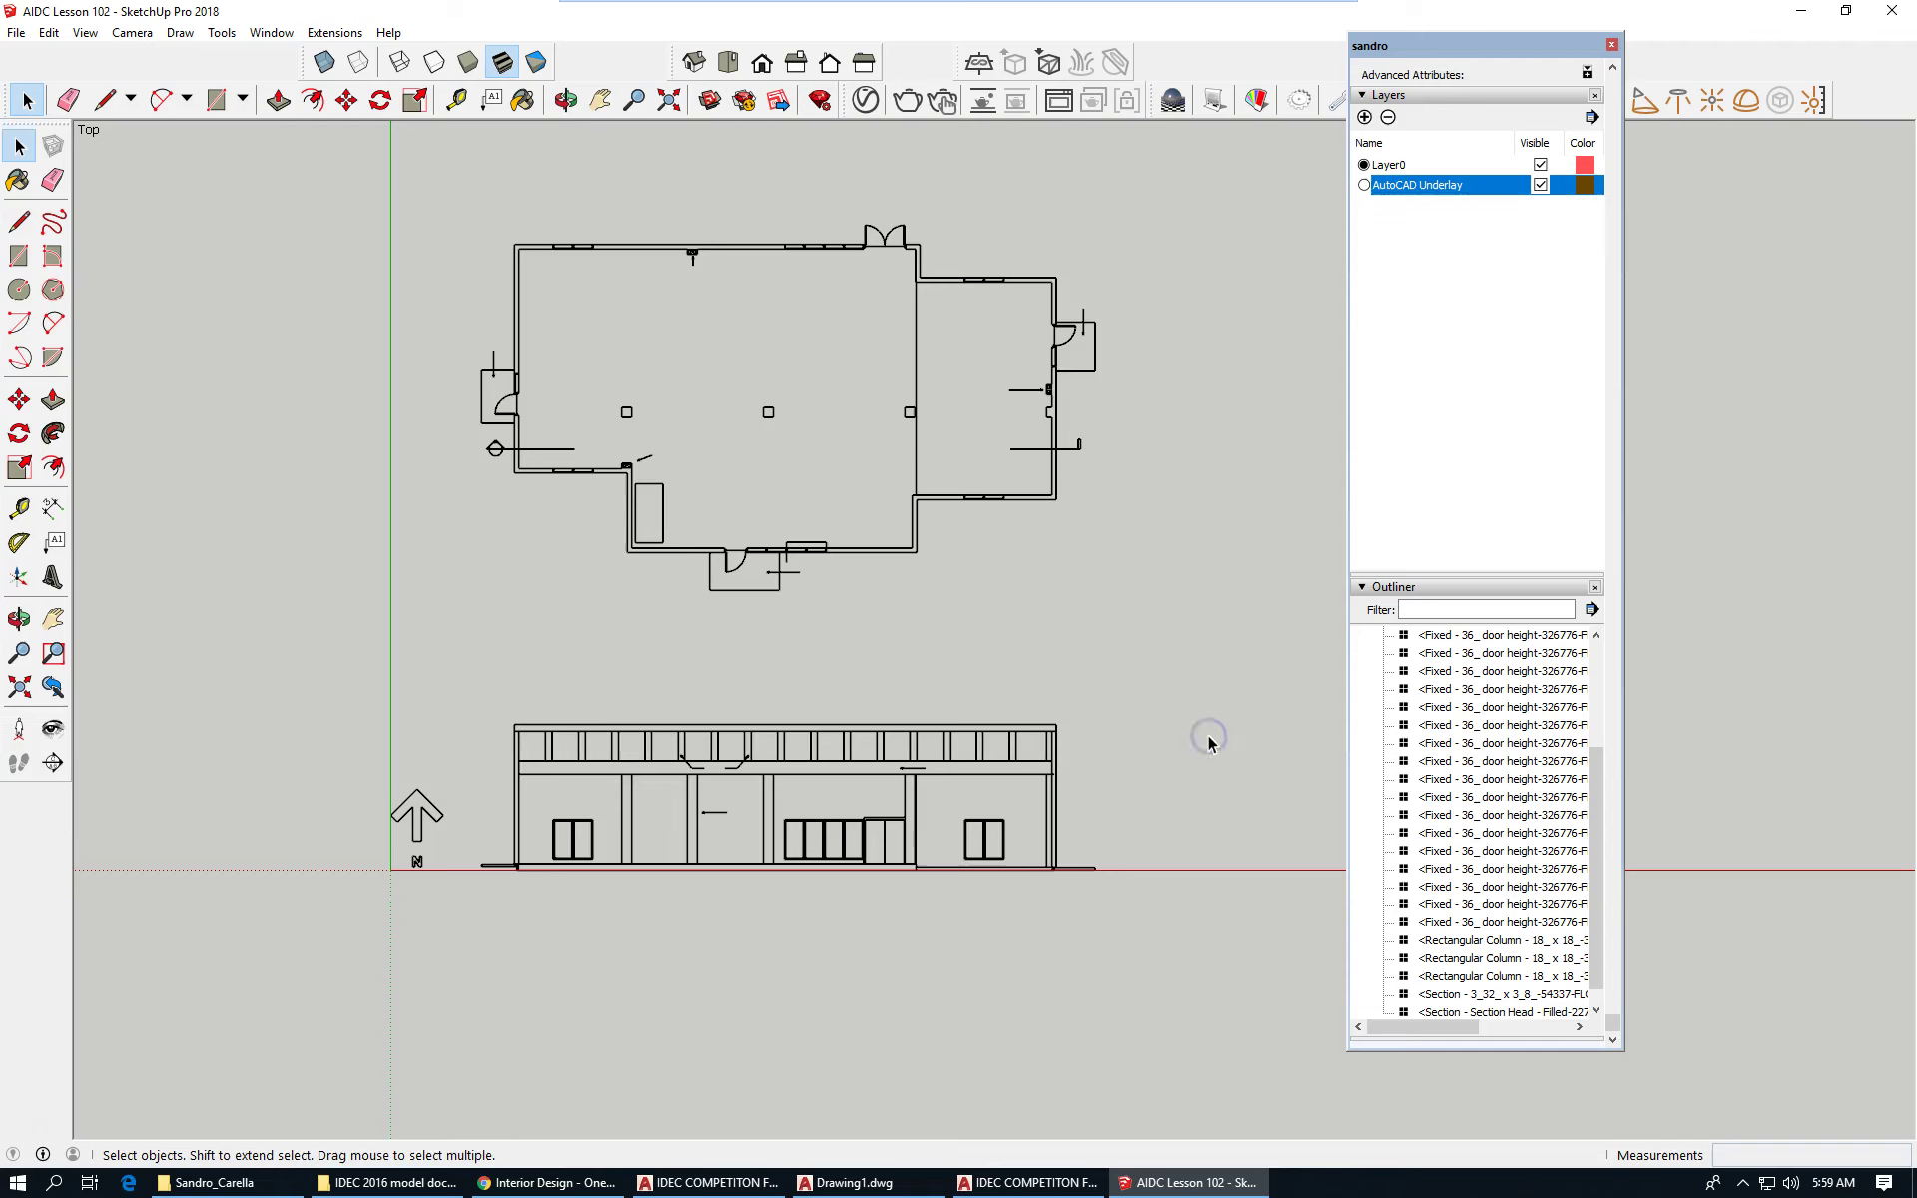
Zoom in on the plan and elevation, then save the AIDC Lesson 102 model.
{"action": "scroll", "coordinate": [1277, 697], "scroll_direction": "up", "scroll_amount": 2}
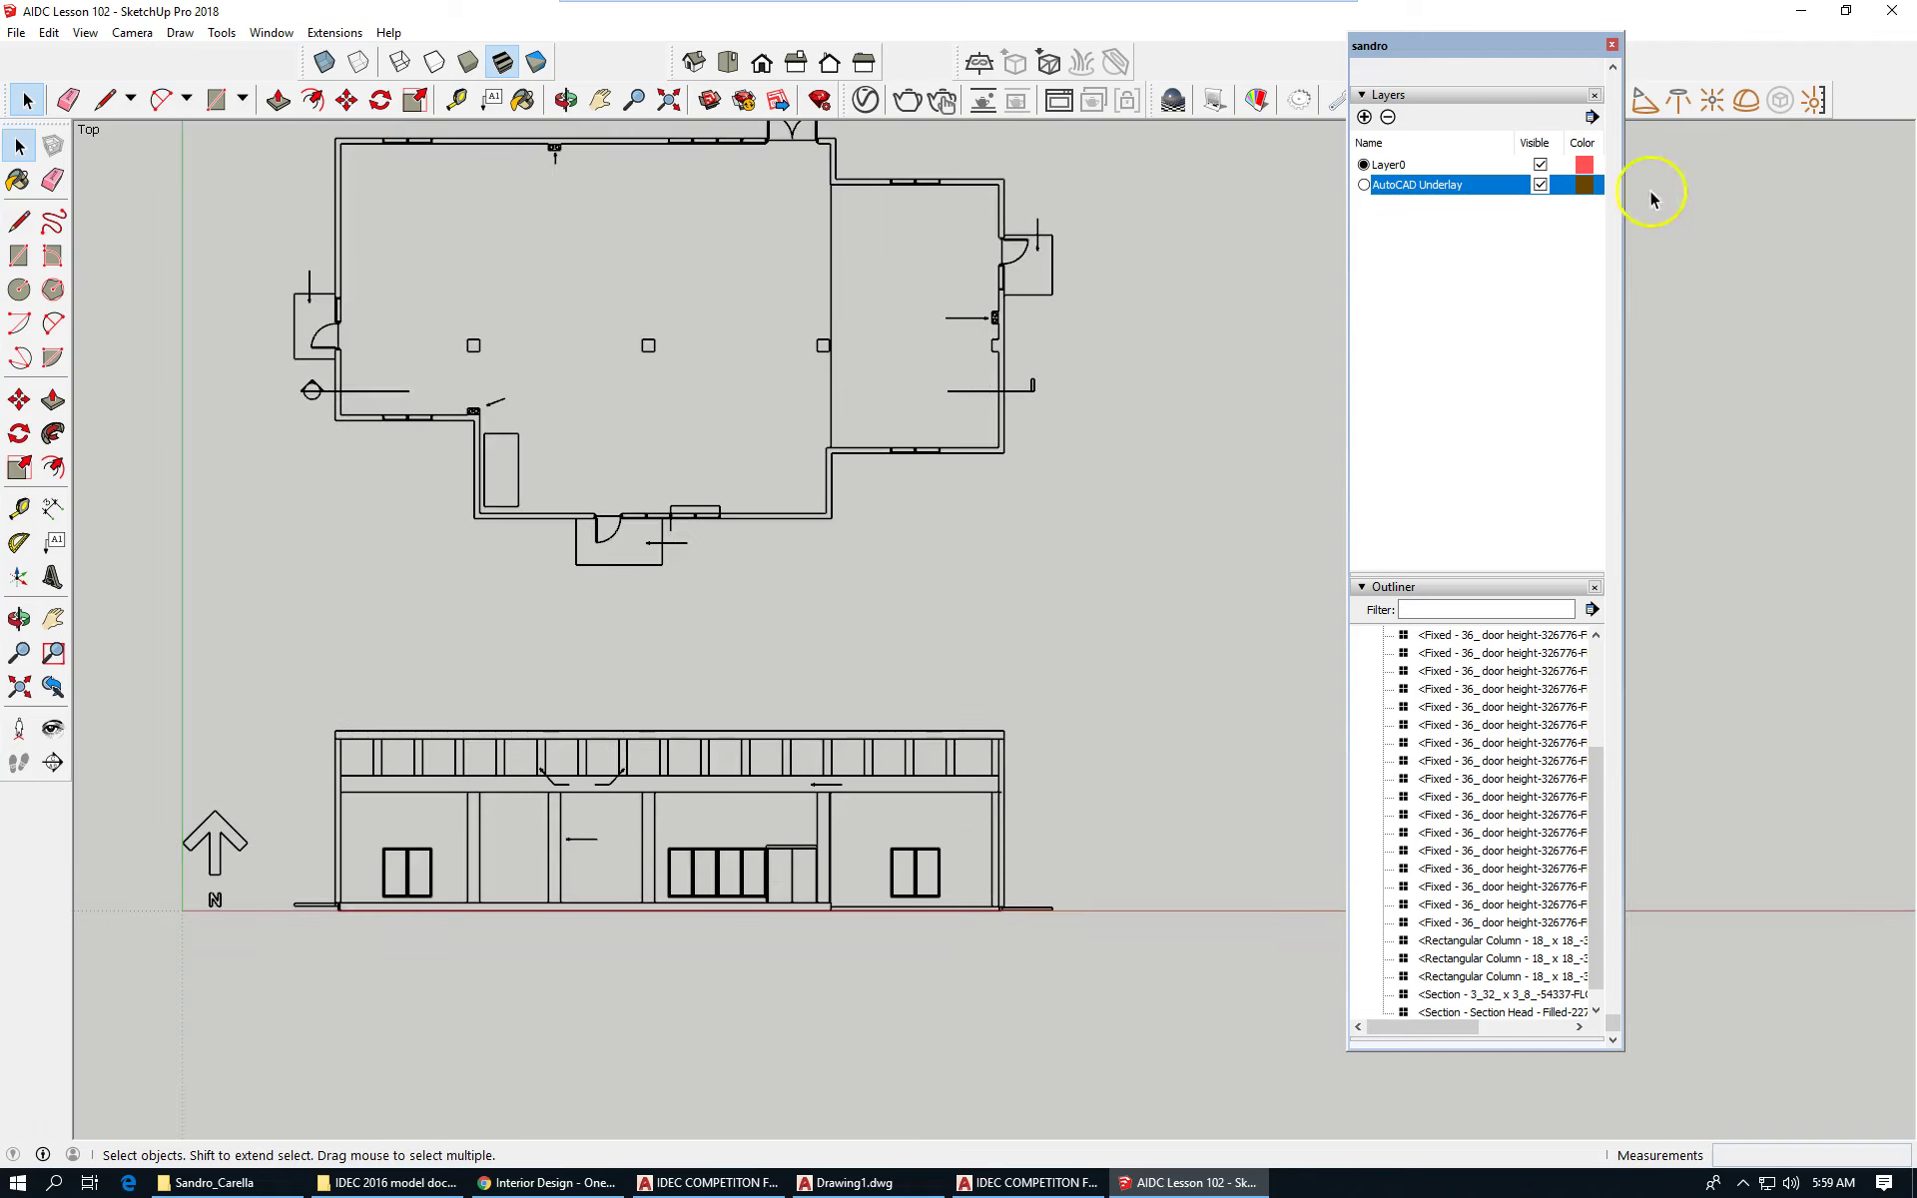
{"action": "scroll", "coordinate": [1054, 644], "scroll_direction": "down", "scroll_amount": 2}
{"action": "scroll", "coordinate": [813, 676], "scroll_direction": "up", "scroll_amount": 2}
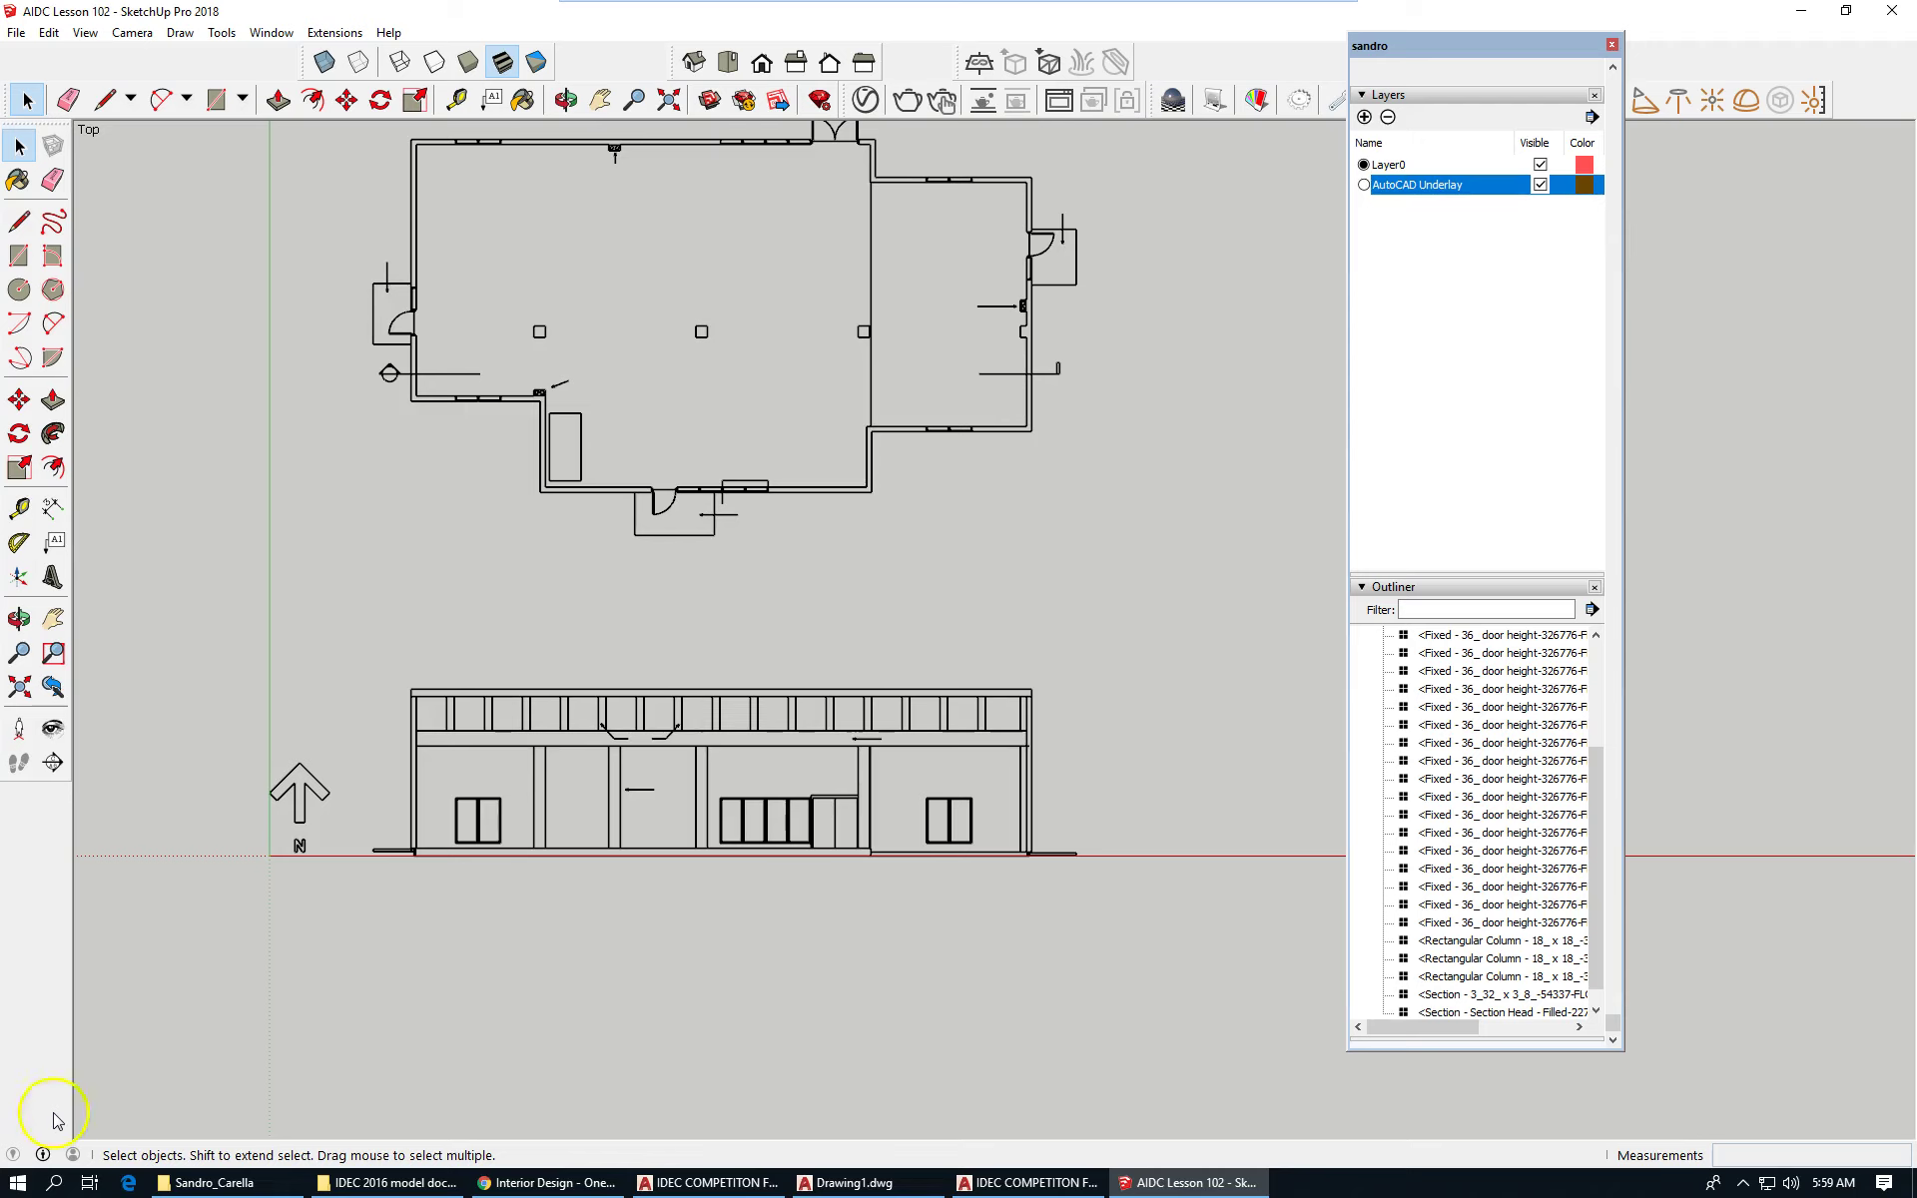
{"action": "left_click", "coordinate": [16, 32]}
{"action": "left_click", "coordinate": [95, 106]}
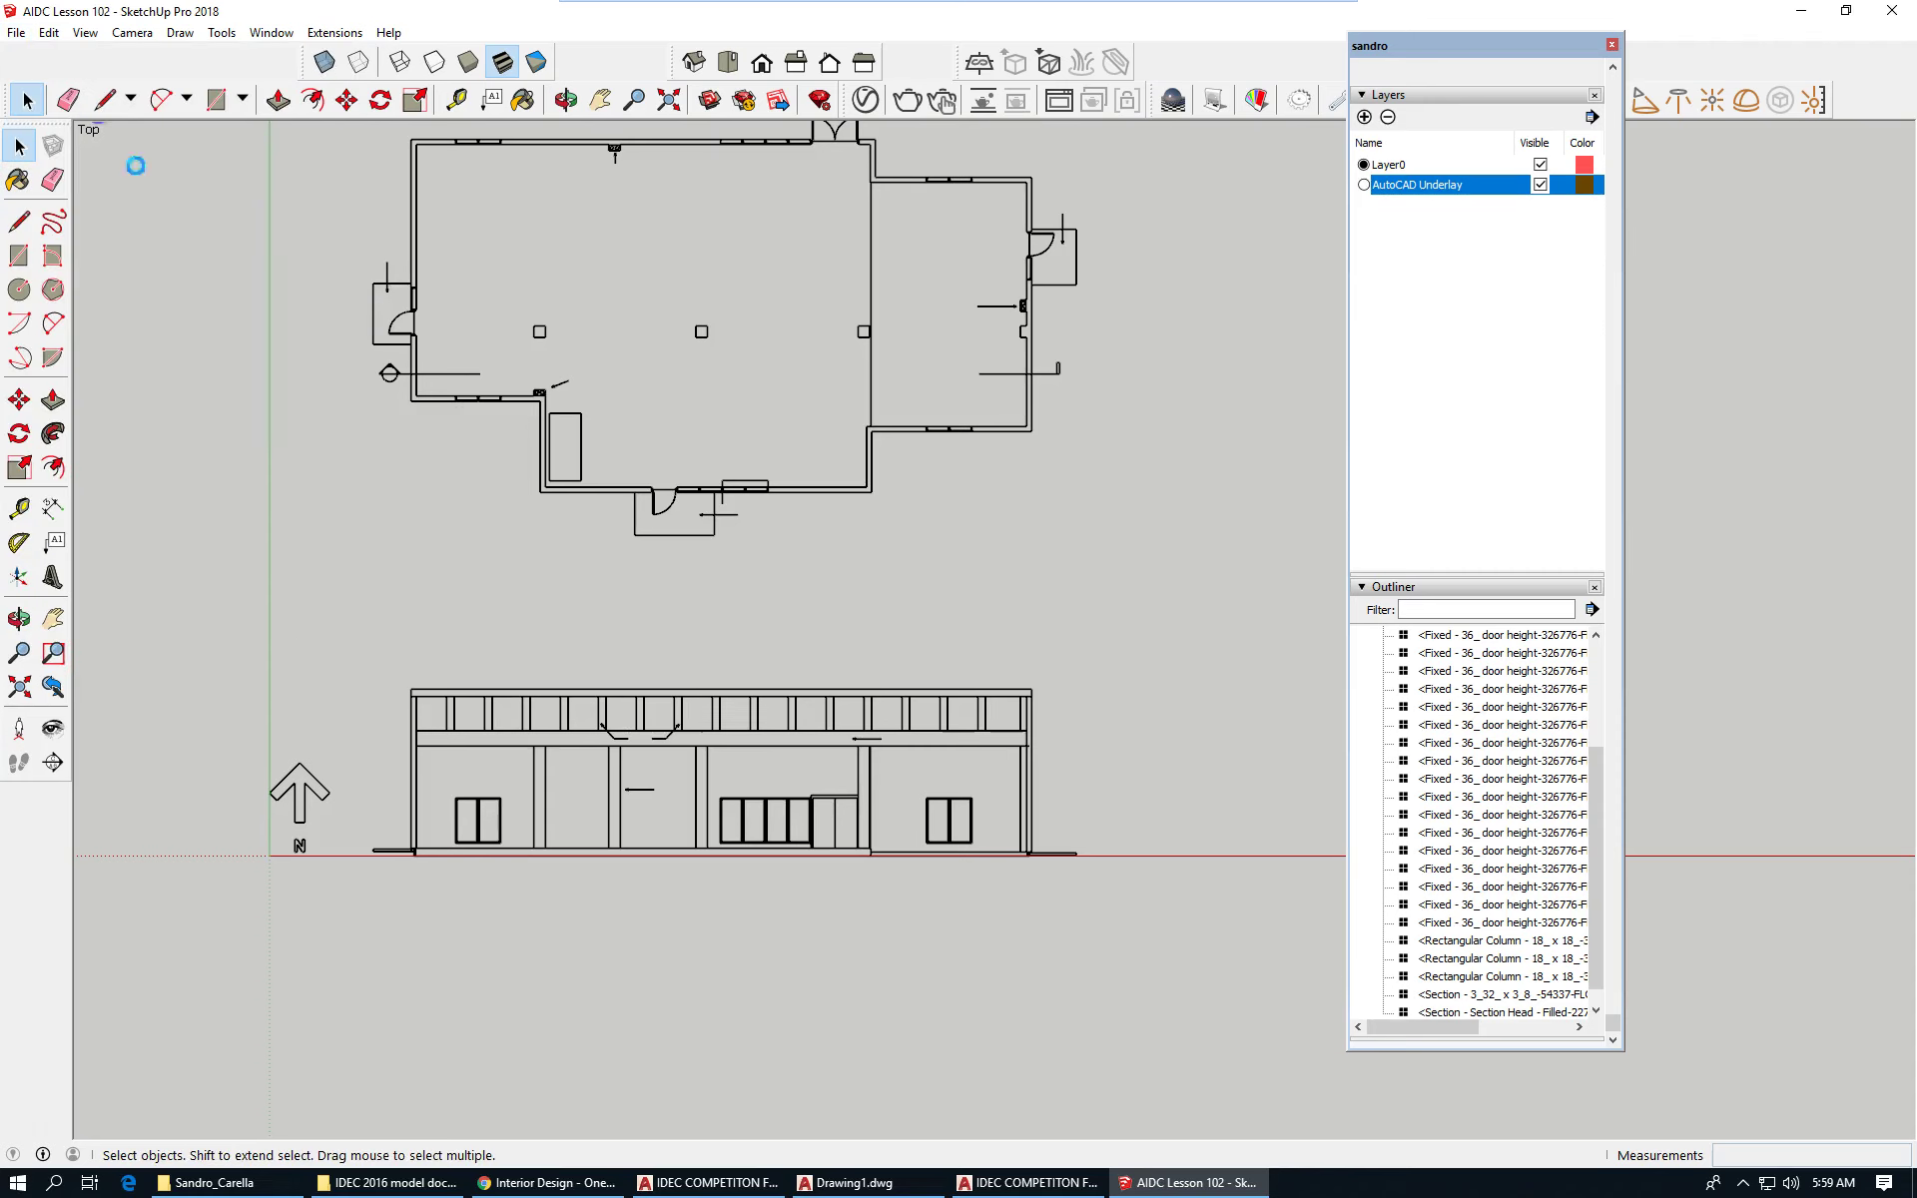